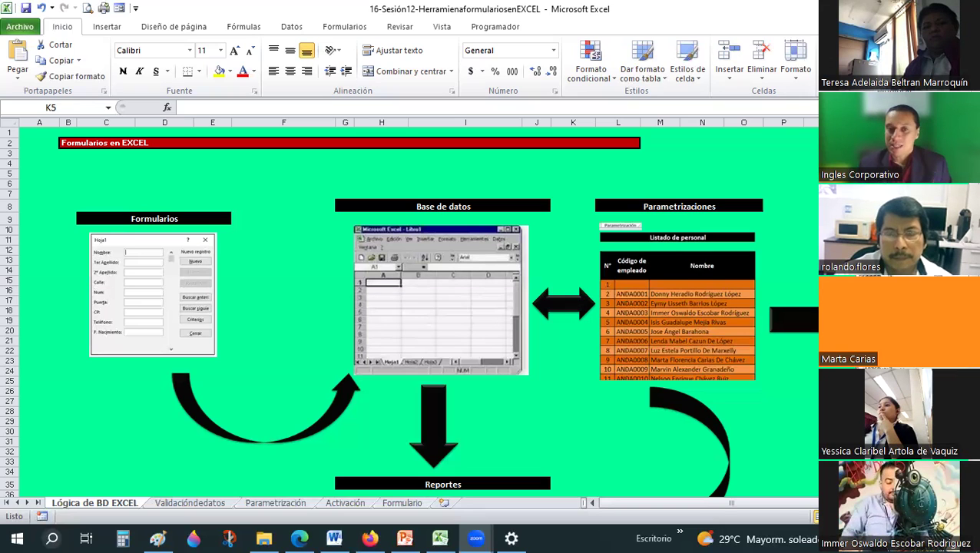
Step: Zoom in on the Lógica de BD EXCEL diagram to show the Formularios en EXCEL title up close
{"action": "left_click", "coordinate": [247, 256]}
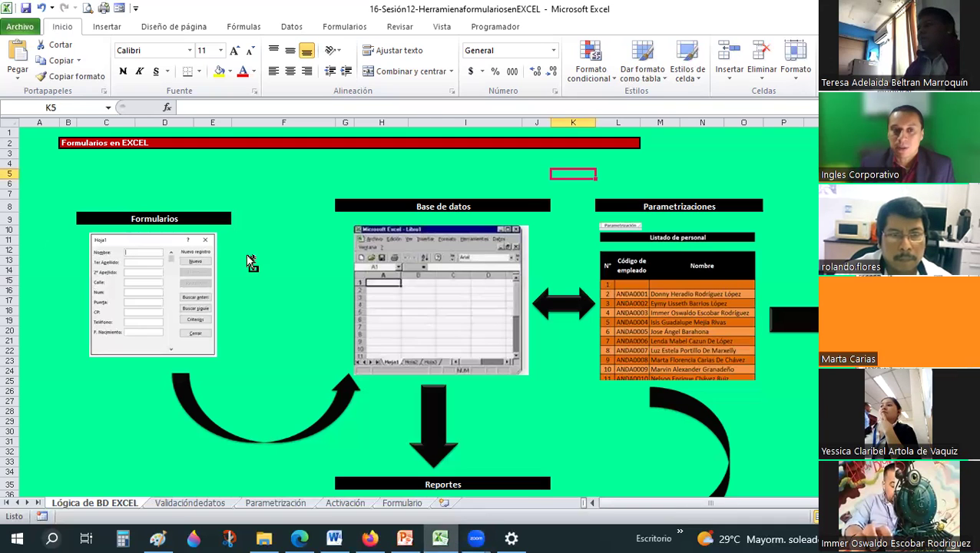
{"action": "scroll", "coordinate": [247, 257], "scroll_direction": "up", "scroll_amount": 3}
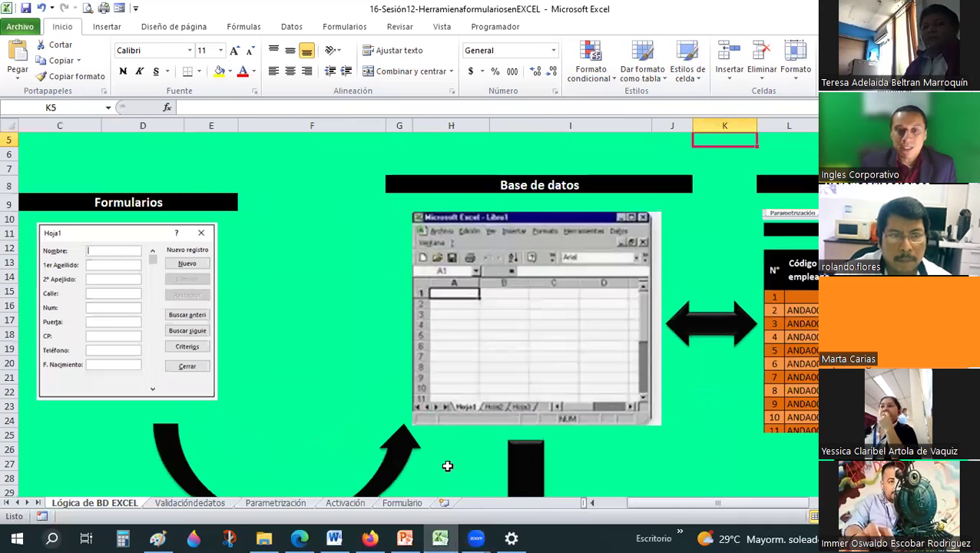
{"action": "scroll", "coordinate": [605, 509], "scroll_direction": "left", "scroll_amount": 2}
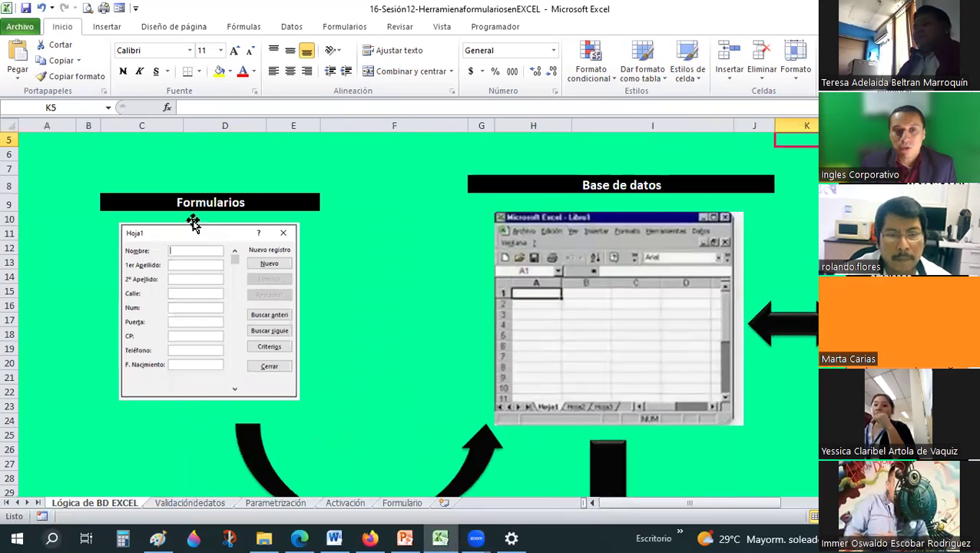
{"action": "scroll", "coordinate": [192, 218], "scroll_direction": "up", "scroll_amount": 2}
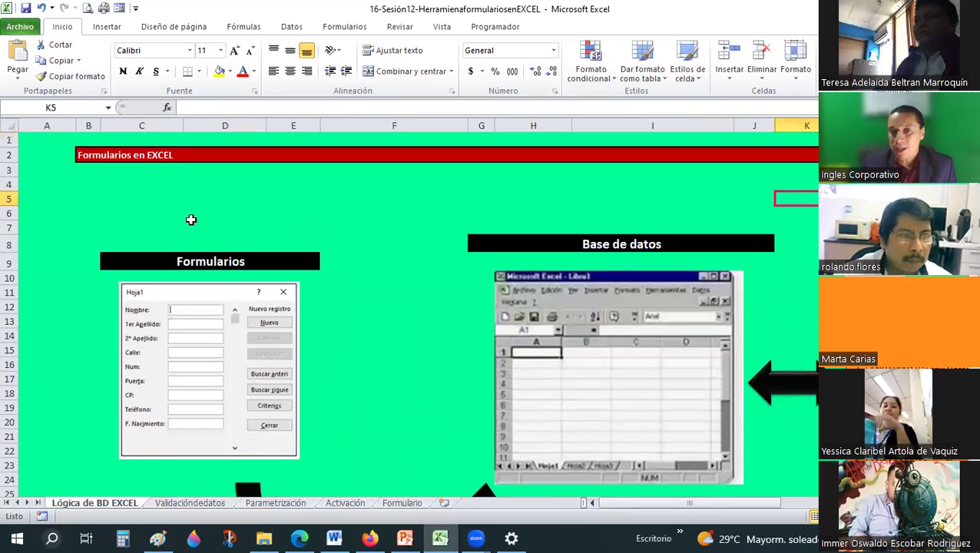
{"action": "scroll", "coordinate": [191, 220], "scroll_direction": "down", "scroll_amount": 1}
{"action": "scroll", "coordinate": [191, 221], "scroll_direction": "down", "scroll_amount": 1}
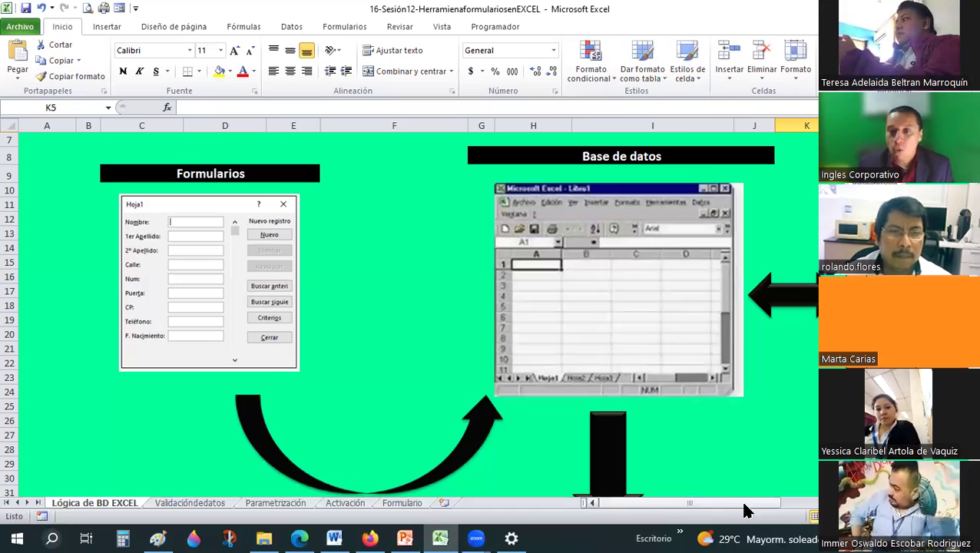
{"action": "left_click_drag", "start_coordinate": [744, 503], "coordinate": [800, 507]}
{"action": "left_click_drag", "start_coordinate": [783, 513], "coordinate": [720, 508]}
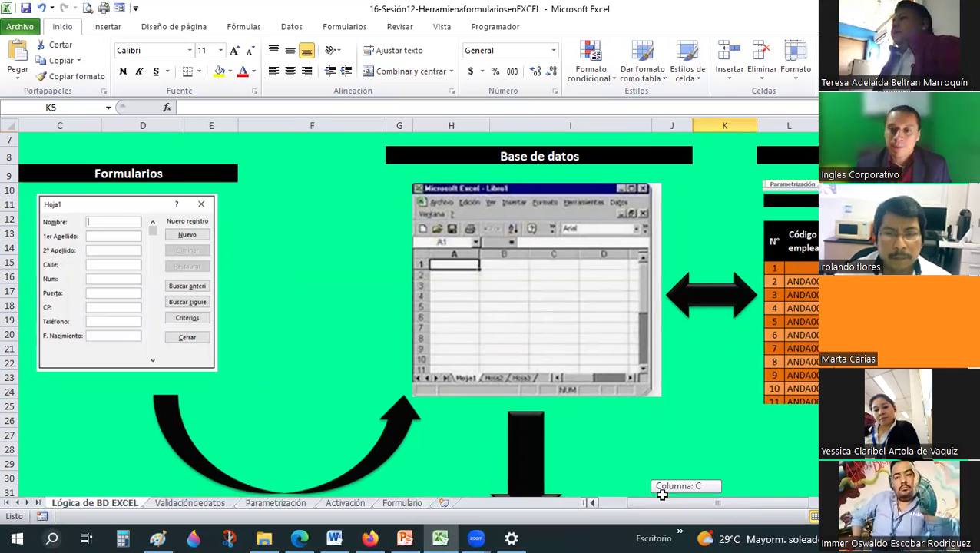
{"action": "left_click_drag", "start_coordinate": [720, 508], "coordinate": [675, 240]}
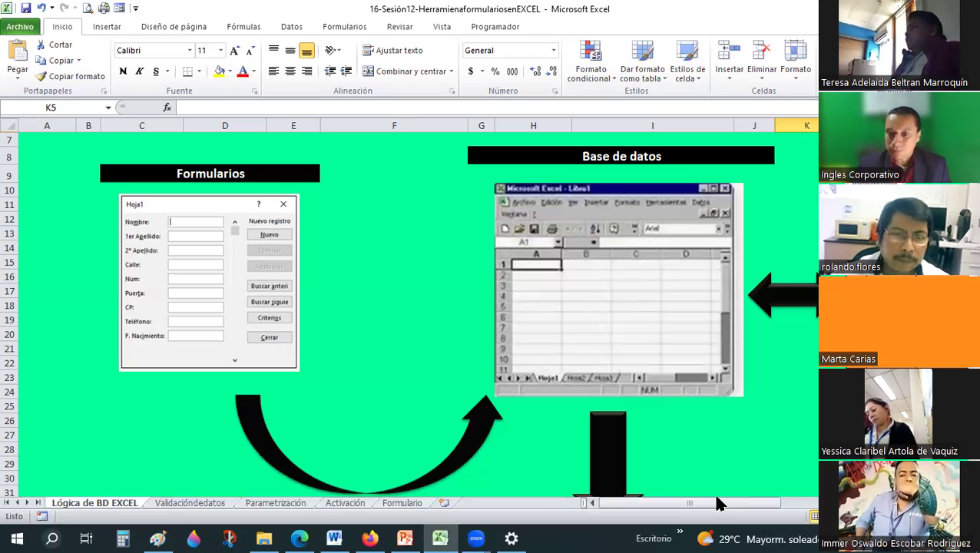
{"action": "left_click_drag", "start_coordinate": [734, 507], "coordinate": [788, 507]}
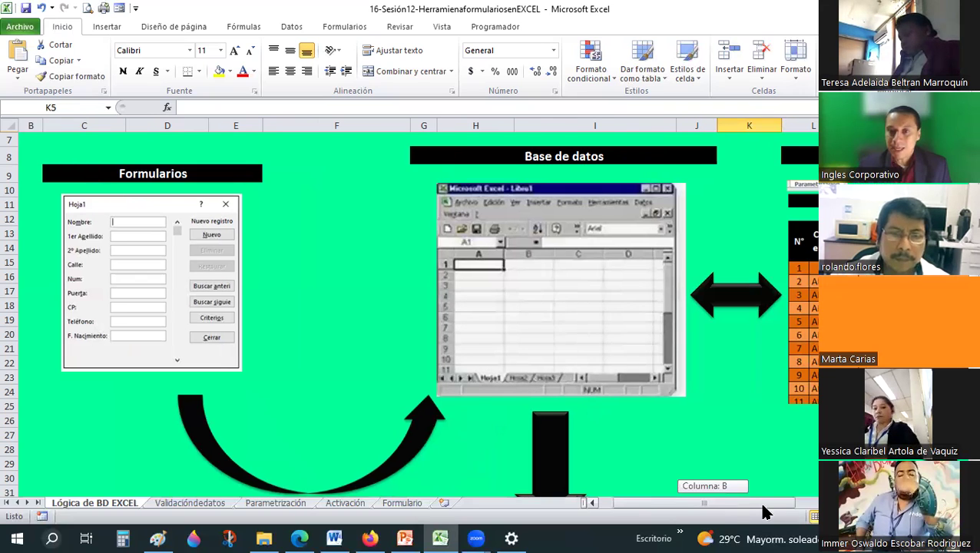
Step: Scroll down below the diagram to the Reportes section around row 35
{"action": "scroll", "coordinate": [503, 262], "scroll_direction": "down", "scroll_amount": 3}
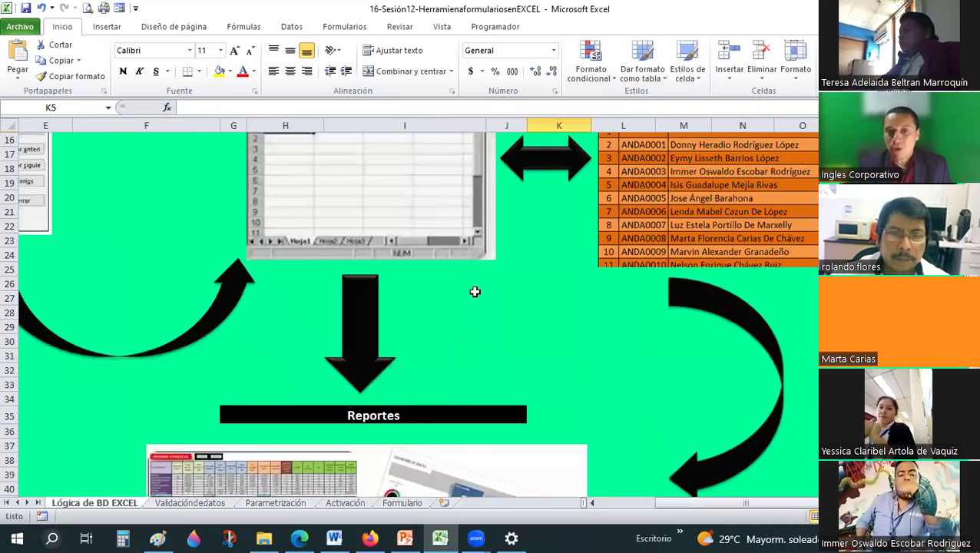
{"action": "scroll", "coordinate": [472, 289], "scroll_direction": "down", "scroll_amount": 5}
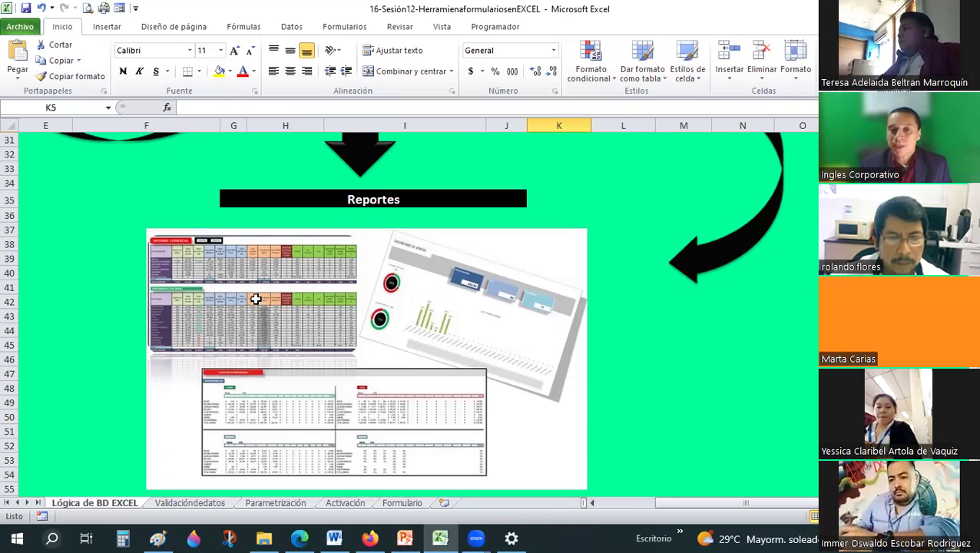
{"action": "scroll", "coordinate": [256, 299], "scroll_direction": "up", "scroll_amount": 5}
{"action": "scroll", "coordinate": [290, 317], "scroll_direction": "up", "scroll_amount": 2}
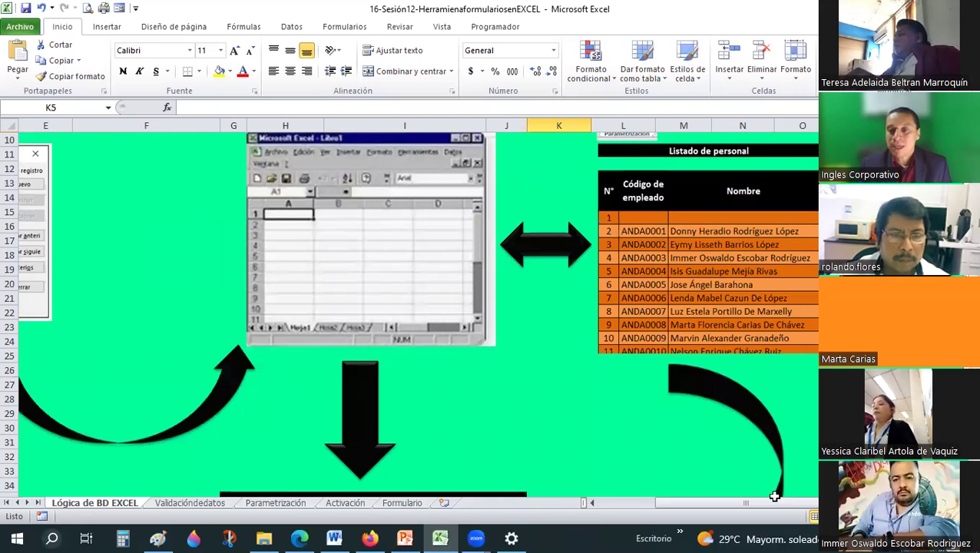
{"action": "left_click_drag", "start_coordinate": [756, 500], "coordinate": [642, 507]}
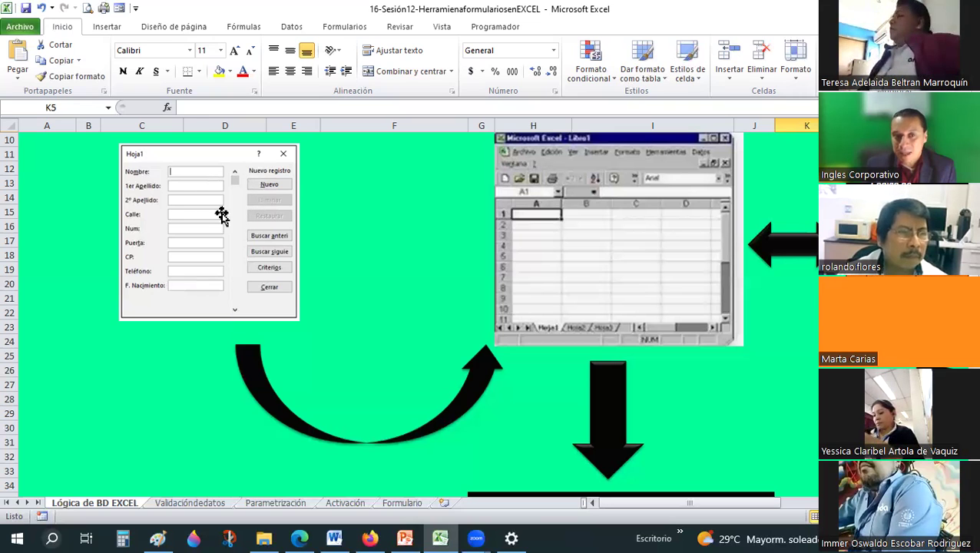
{"action": "scroll", "coordinate": [221, 215], "scroll_direction": "up", "scroll_amount": 1}
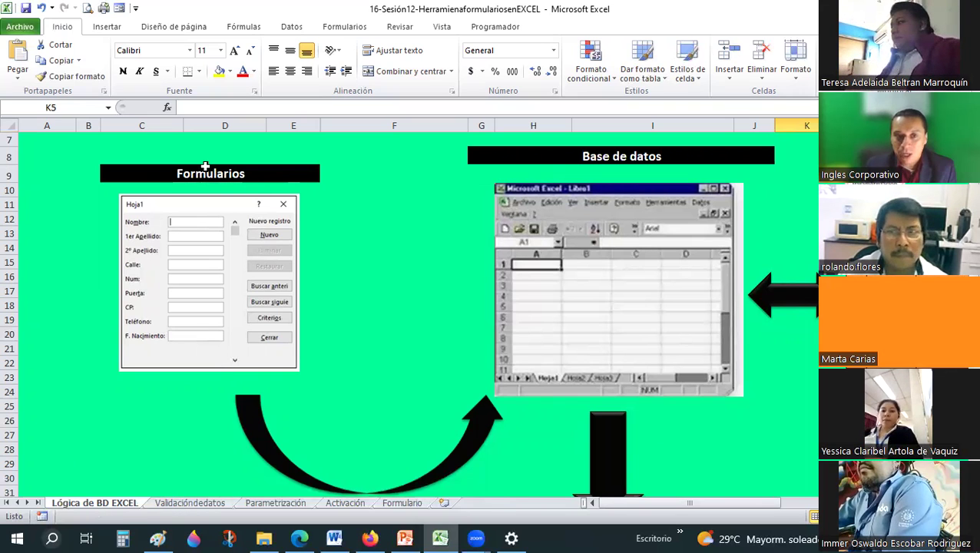
{"action": "left_click", "coordinate": [192, 503]}
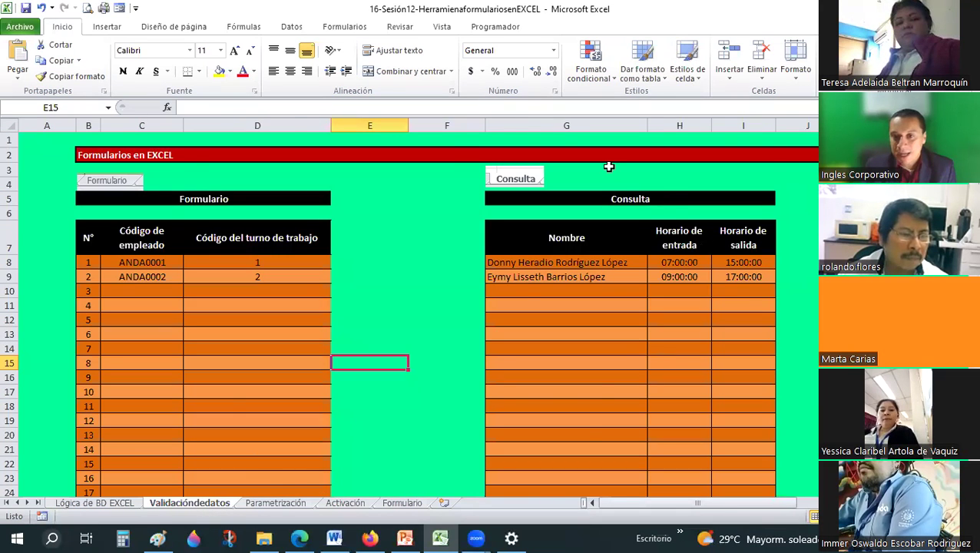
{"action": "key", "text": "ctrl+Page_Up"}
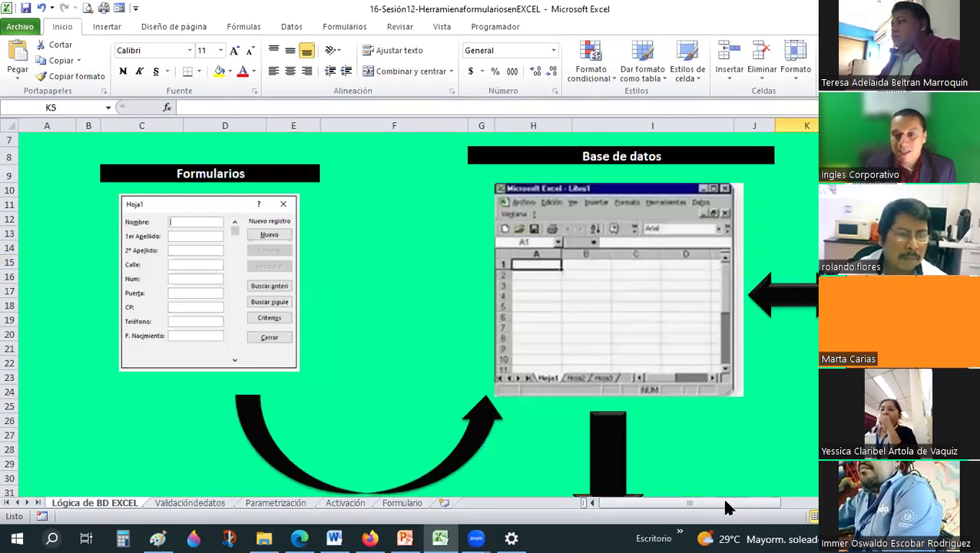
{"action": "scroll", "coordinate": [726, 507], "scroll_direction": "down", "scroll_amount": 2}
{"action": "scroll", "coordinate": [209, 227], "scroll_direction": "right", "scroll_amount": 2}
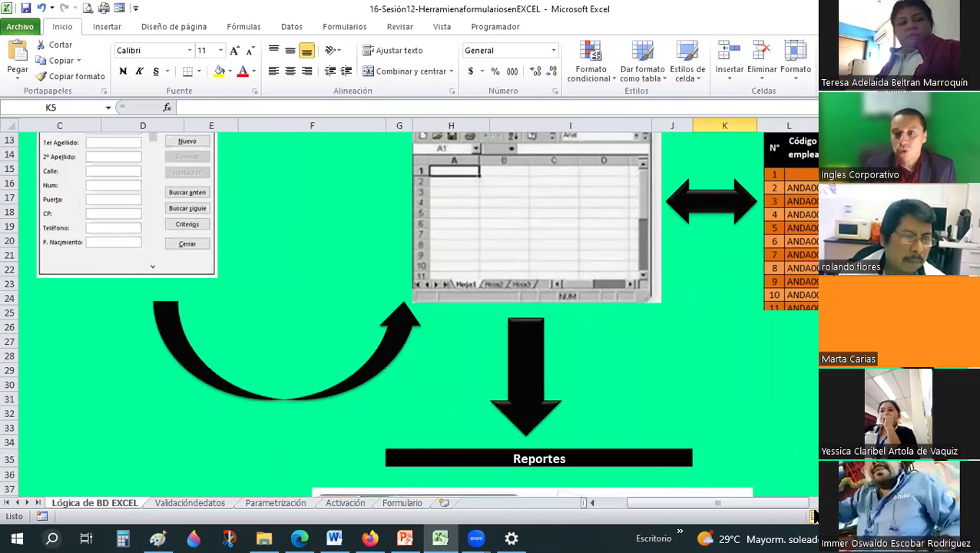
{"action": "scroll", "coordinate": [749, 378], "scroll_direction": "up", "scroll_amount": 1}
{"action": "scroll", "coordinate": [749, 378], "scroll_direction": "right", "scroll_amount": 3}
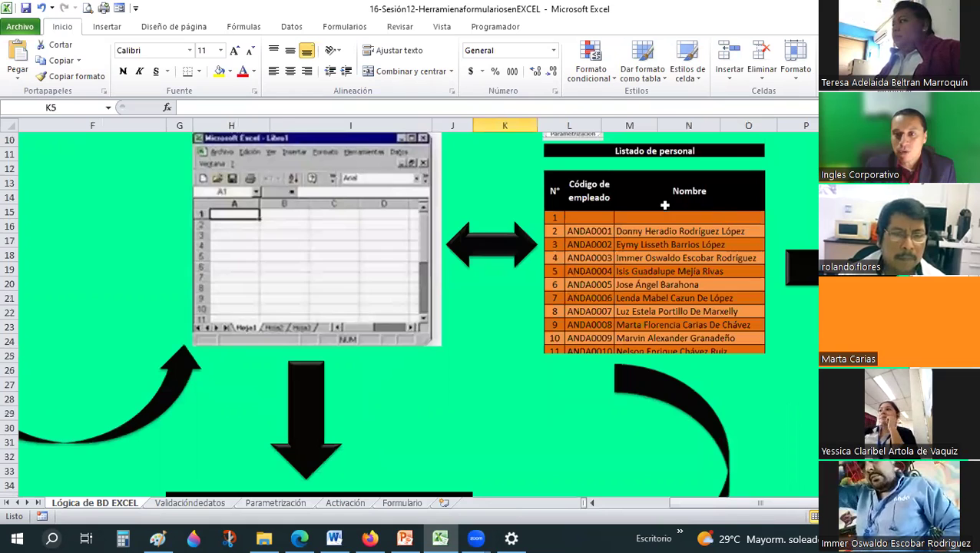
{"action": "scroll", "coordinate": [749, 377], "scroll_direction": "up", "scroll_amount": 2}
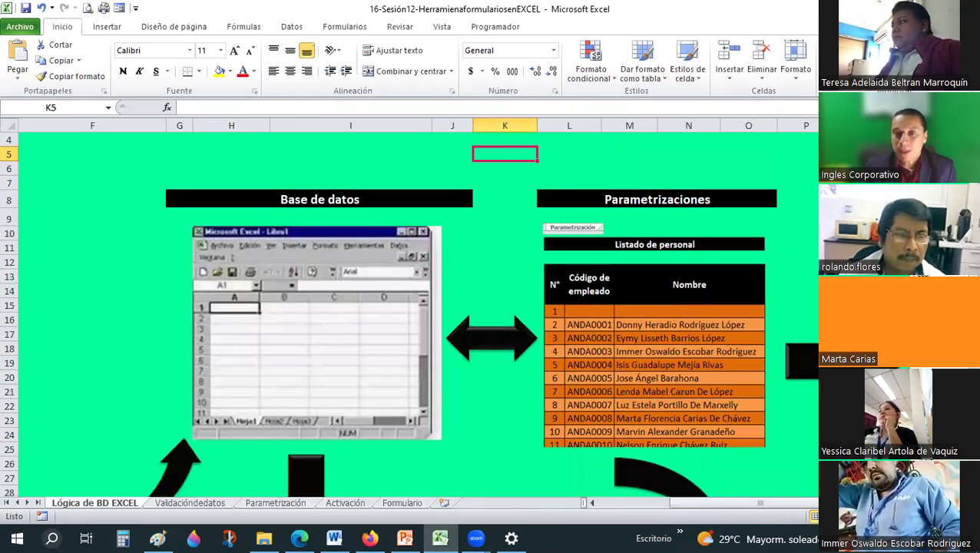
{"action": "scroll", "coordinate": [627, 189], "scroll_direction": "down", "scroll_amount": 1}
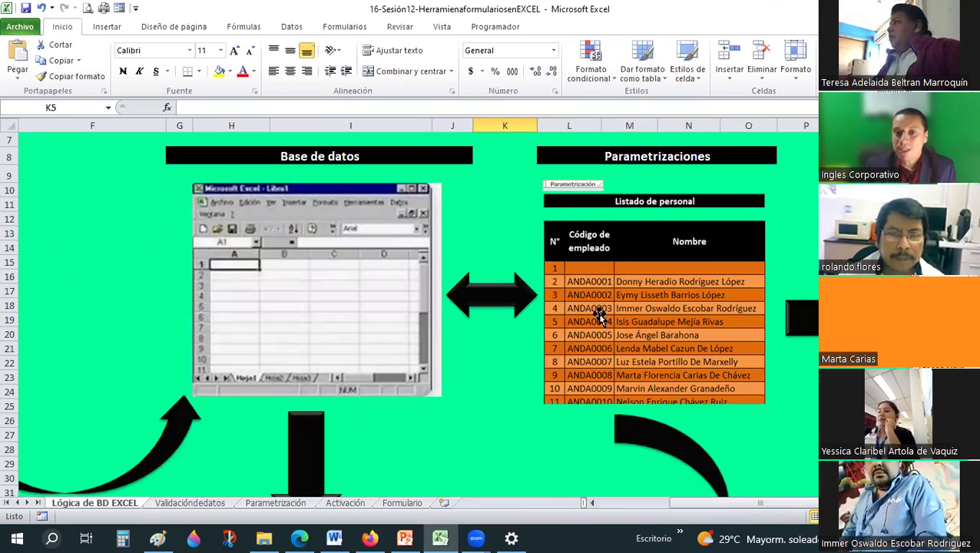
{"action": "scroll", "coordinate": [599, 315], "scroll_direction": "down", "scroll_amount": 2}
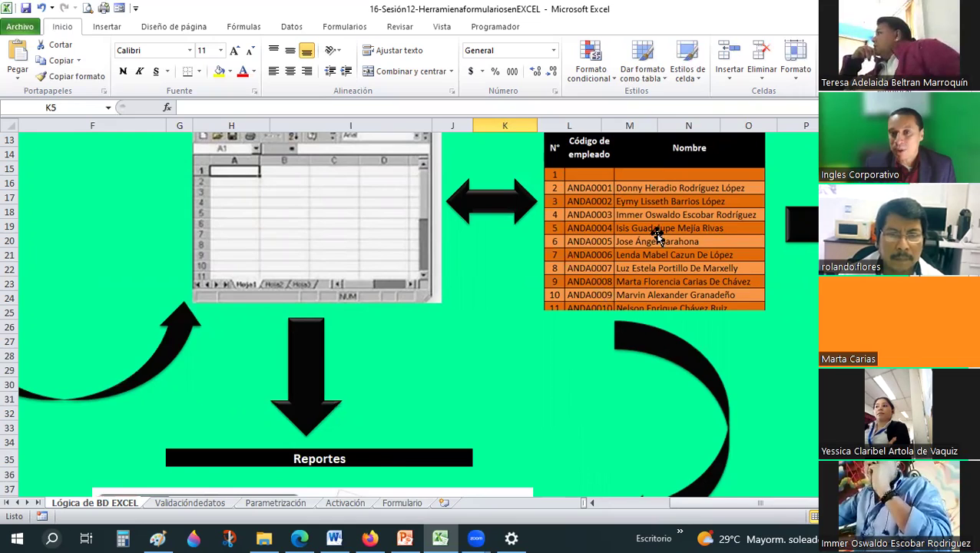
{"action": "scroll", "coordinate": [657, 234], "scroll_direction": "up", "scroll_amount": 1}
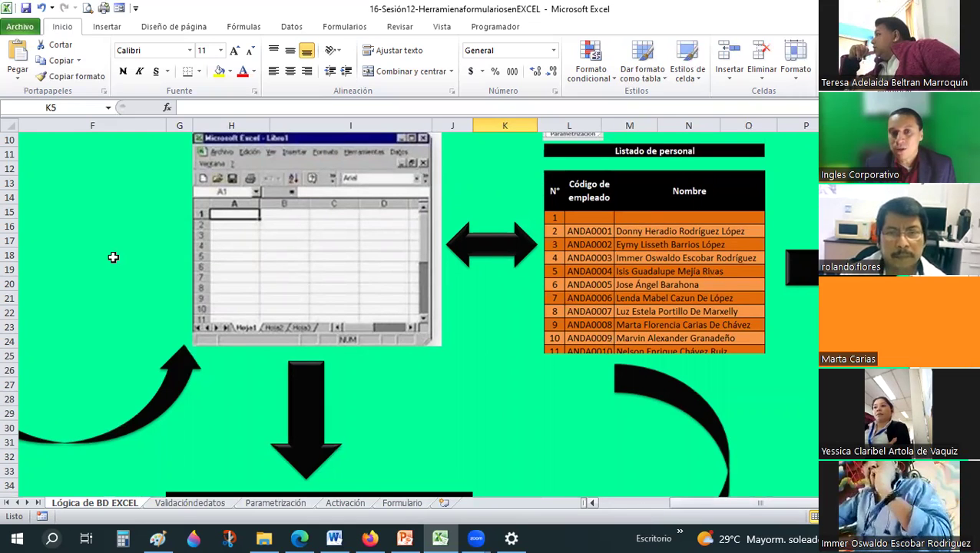
{"action": "scroll", "coordinate": [113, 256], "scroll_direction": "left", "scroll_amount": 3}
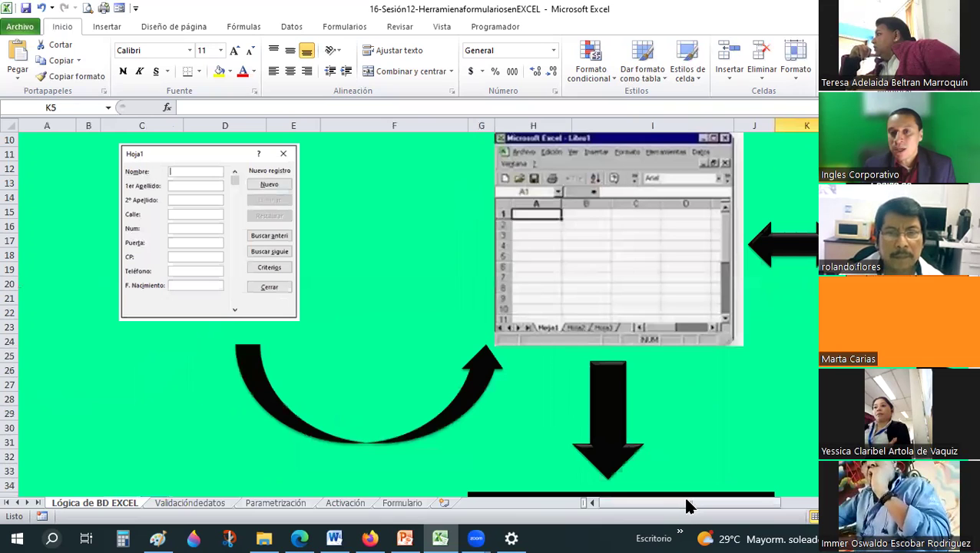
{"action": "left_click_drag", "start_coordinate": [687, 506], "coordinate": [744, 518]}
{"action": "scroll", "coordinate": [415, 276], "scroll_direction": "right", "scroll_amount": 3}
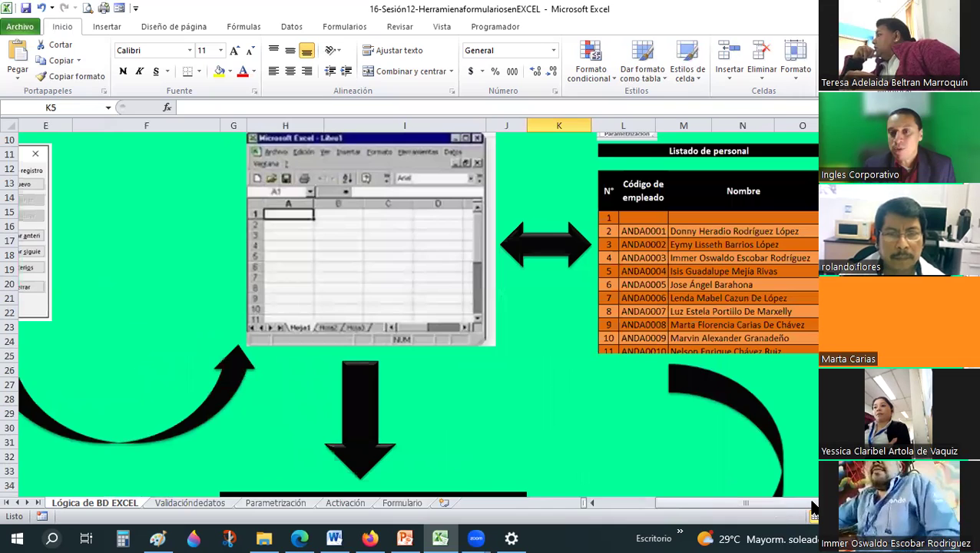
{"action": "left_click_drag", "start_coordinate": [777, 507], "coordinate": [799, 506]}
{"action": "scroll", "coordinate": [590, 203], "scroll_direction": "right", "scroll_amount": 2}
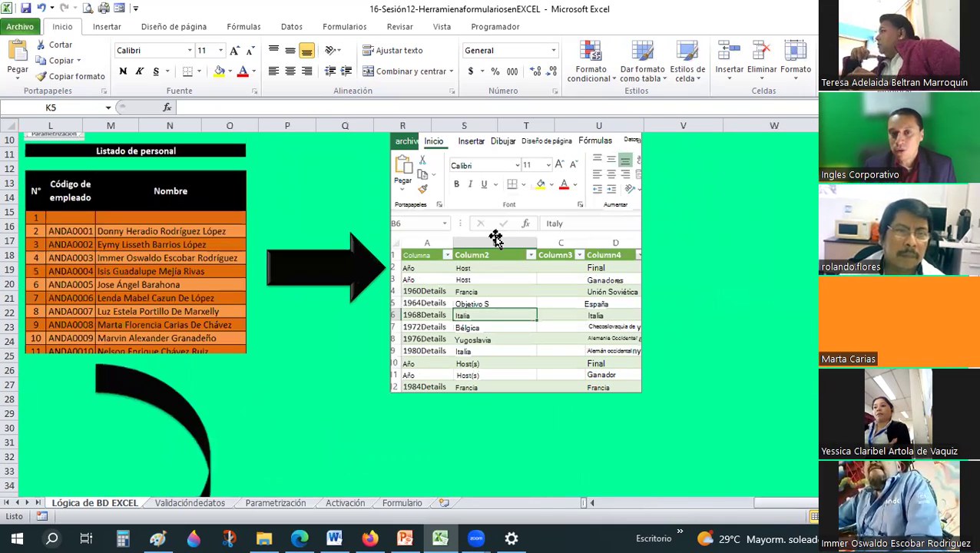
{"action": "scroll", "coordinate": [496, 238], "scroll_direction": "up", "scroll_amount": 2}
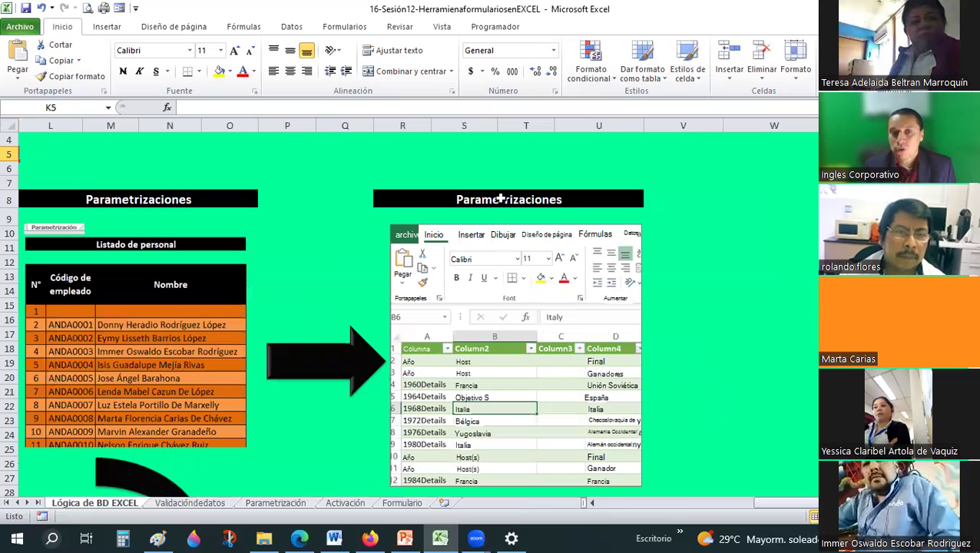
{"action": "left_click", "coordinate": [500, 199]}
{"action": "double_click", "coordinate": [500, 199]}
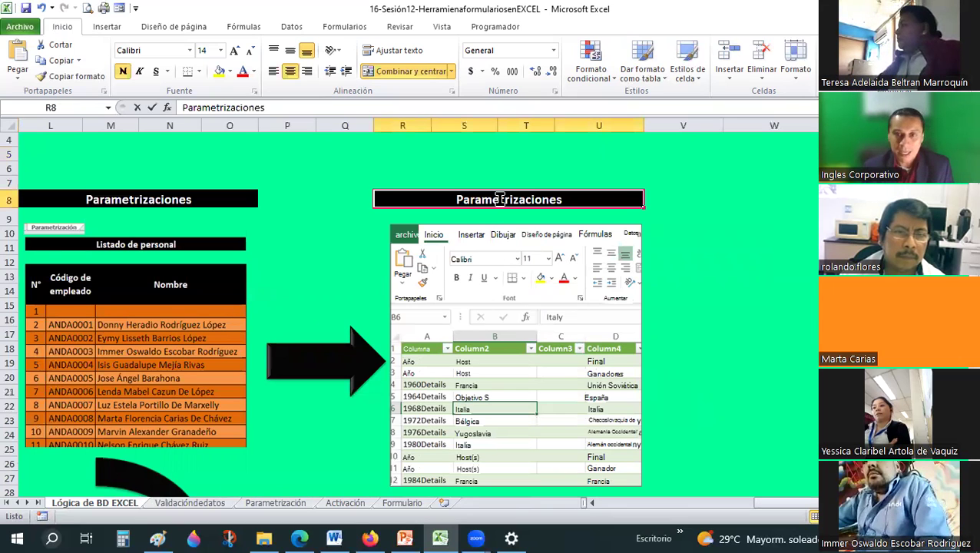
{"action": "type", "text": "Consultas"}
{"action": "key", "text": "Return"}
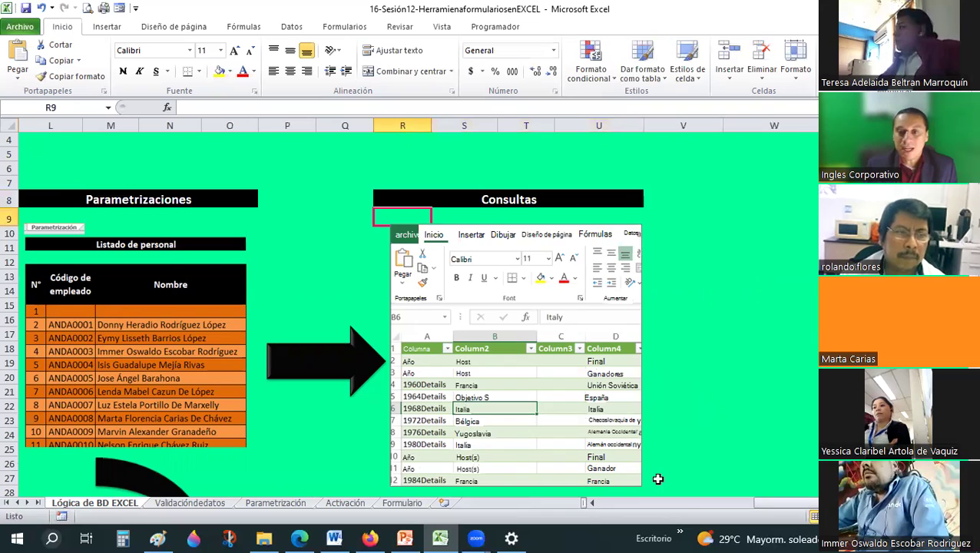
{"action": "scroll", "coordinate": [658, 479], "scroll_direction": "down", "scroll_amount": 4}
{"action": "scroll", "coordinate": [563, 404], "scroll_direction": "left", "scroll_amount": 4}
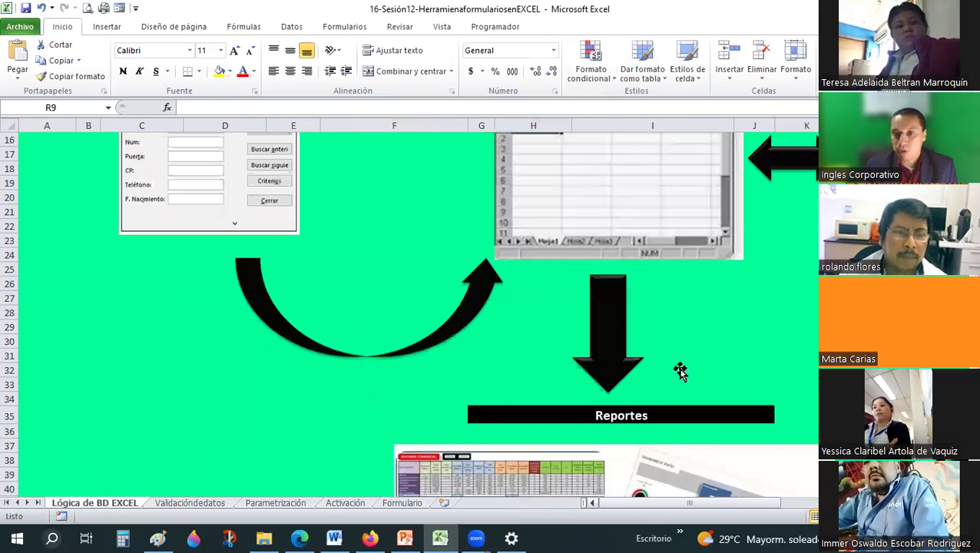
{"action": "scroll", "coordinate": [679, 371], "scroll_direction": "down", "scroll_amount": 2}
{"action": "scroll", "coordinate": [670, 351], "scroll_direction": "up", "scroll_amount": 6}
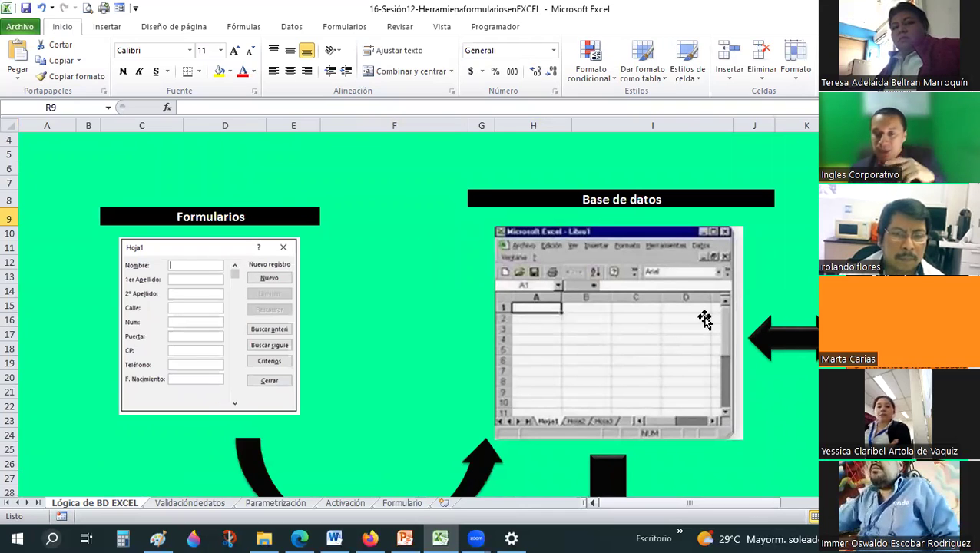
{"action": "scroll", "coordinate": [704, 320], "scroll_direction": "right", "scroll_amount": 3}
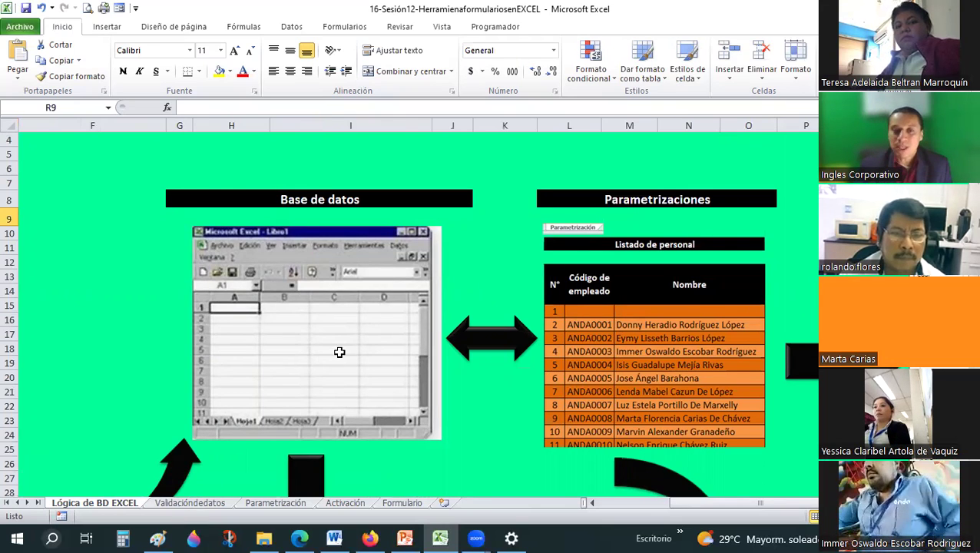
Step: Switch to the Validaciondedatos sheet and select the first employee code cell C8
{"action": "key", "text": "ctrl+Page_Down"}
{"action": "left_click", "coordinate": [399, 258]}
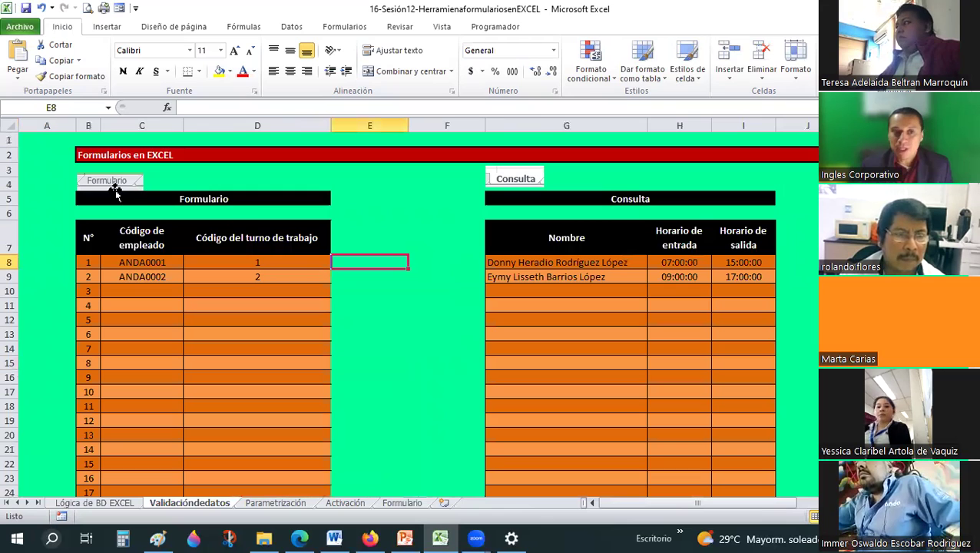
{"action": "left_click", "coordinate": [96, 503]}
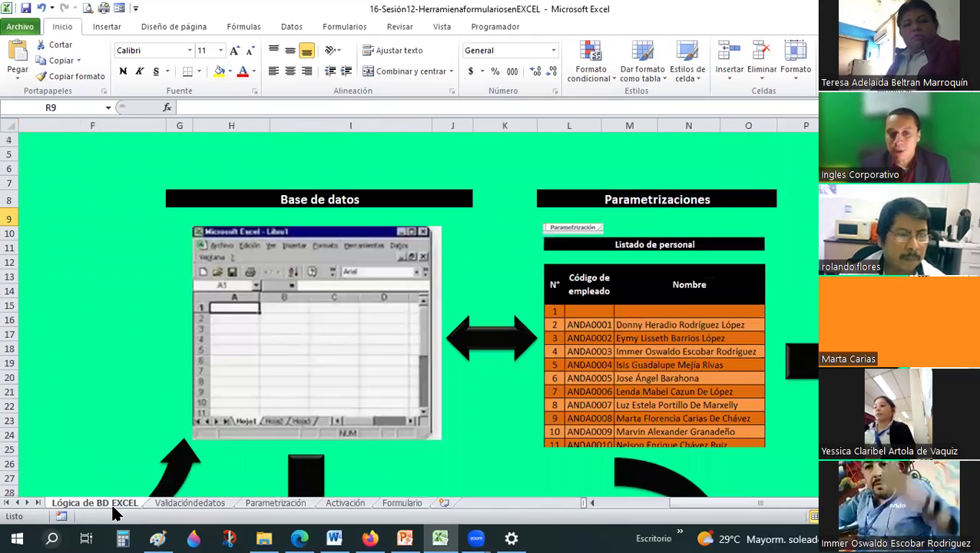
{"action": "left_click", "coordinate": [194, 503]}
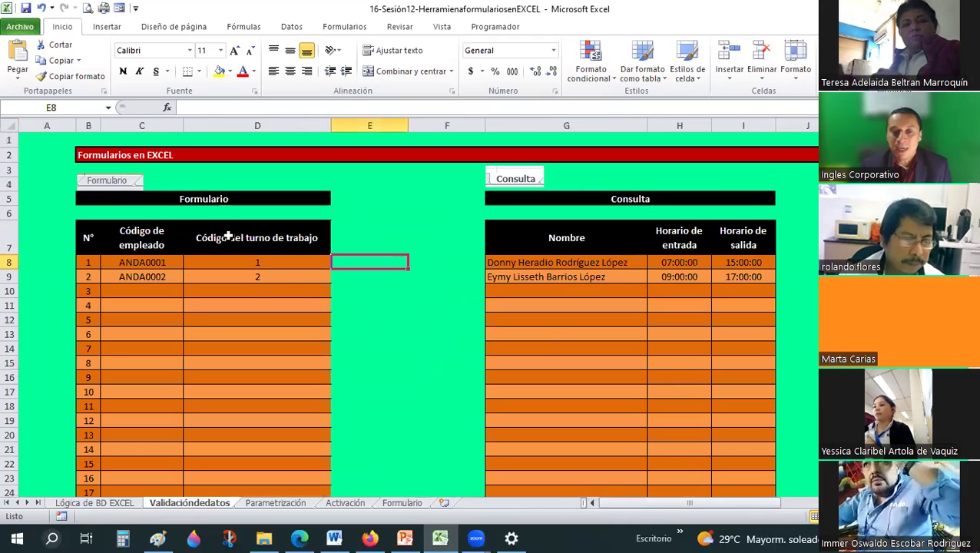
{"action": "left_click", "coordinate": [164, 264]}
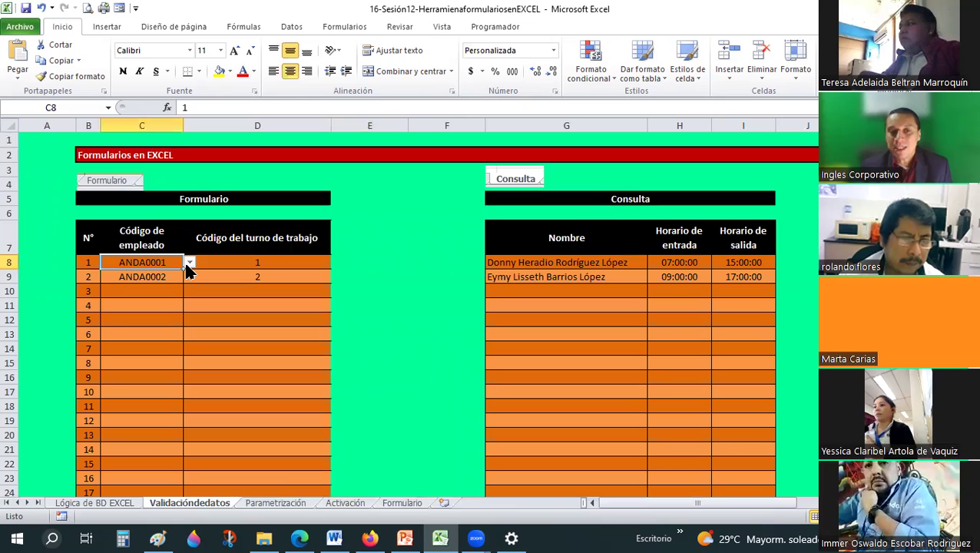
Step: Pick the sixth employee code from C10's validation list for row 3
{"action": "left_click", "coordinate": [187, 263]}
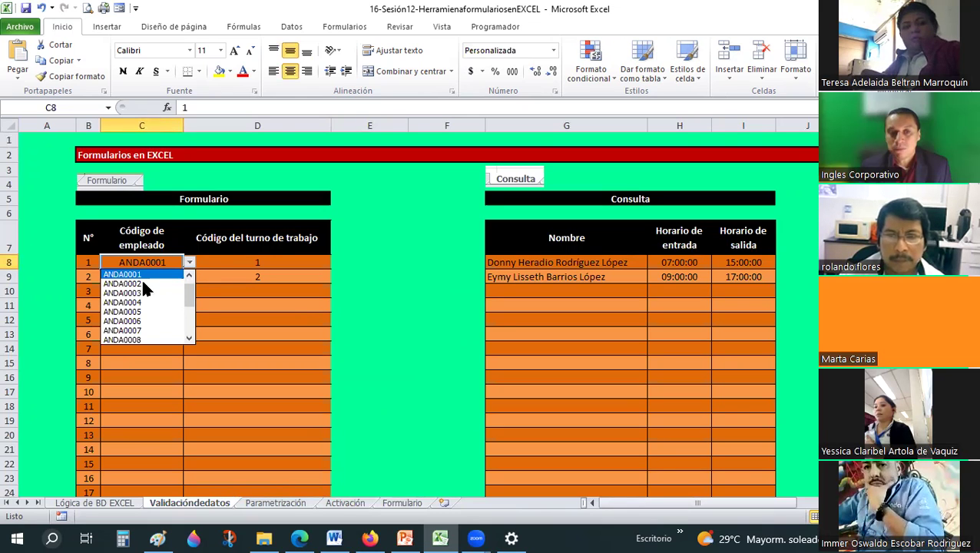
{"action": "key", "text": "Down"}
{"action": "key", "text": "Down"}
{"action": "key", "text": "Down"}
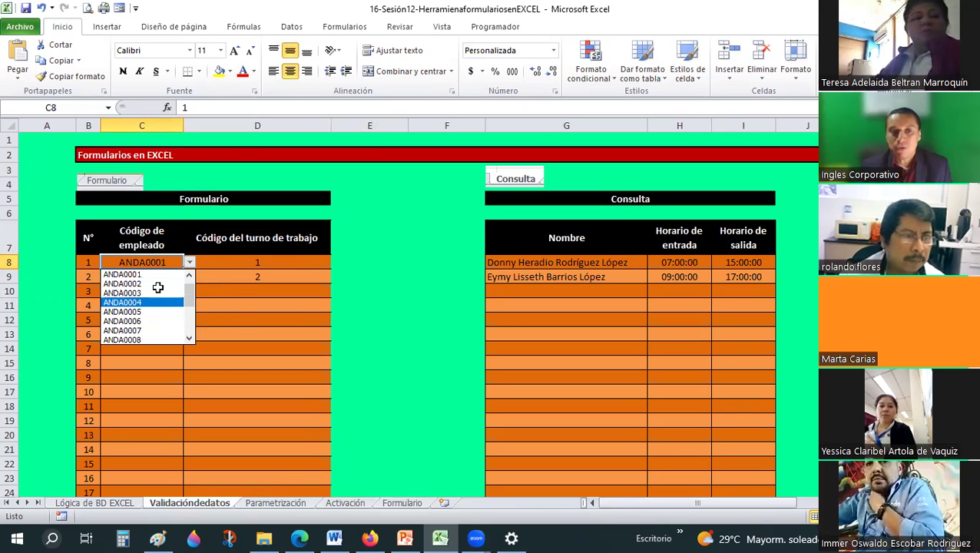
{"action": "key", "text": "Escape"}
{"action": "key", "text": "Down"}
{"action": "key", "text": "Down"}
{"action": "key", "text": "alt+Down"}
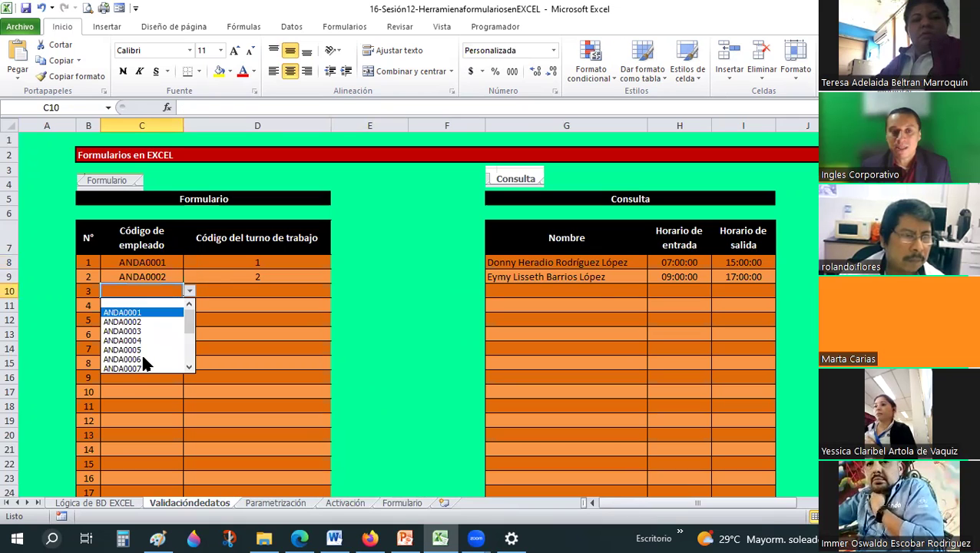
{"action": "left_click", "coordinate": [143, 358]}
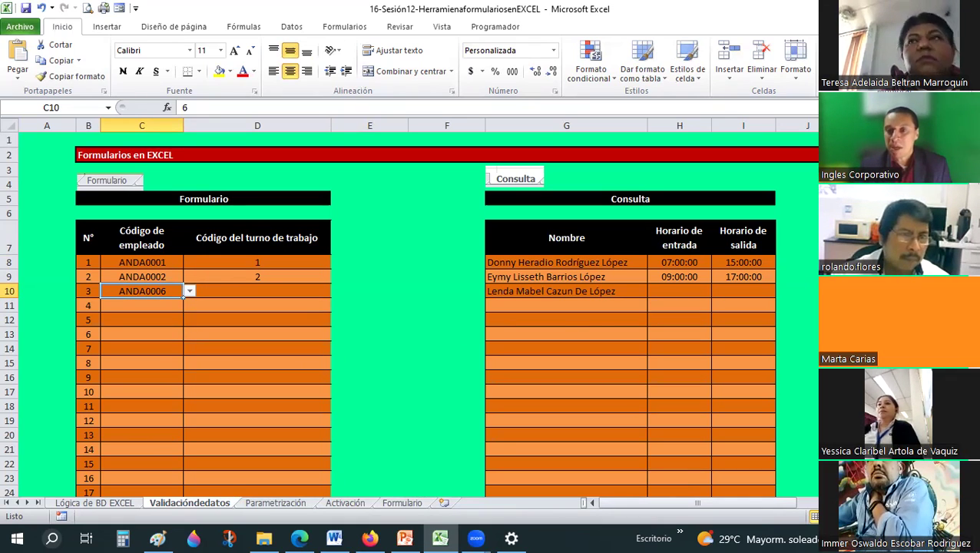
Step: Inspect the SIERROR/INDICE name lookup formulas in G11 and G10
{"action": "key", "text": "ctrl+Right"}
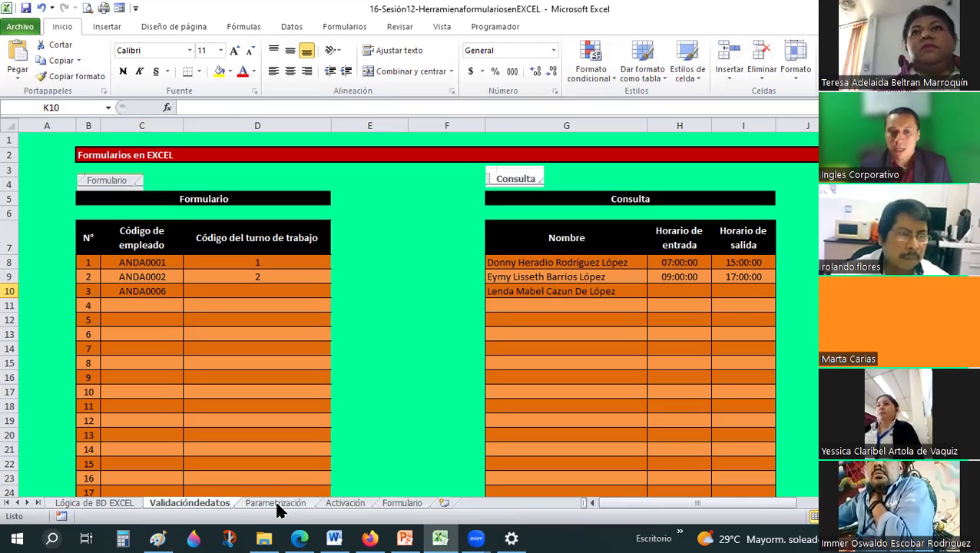
{"action": "left_click", "coordinate": [527, 301]}
{"action": "left_click", "coordinate": [559, 295]}
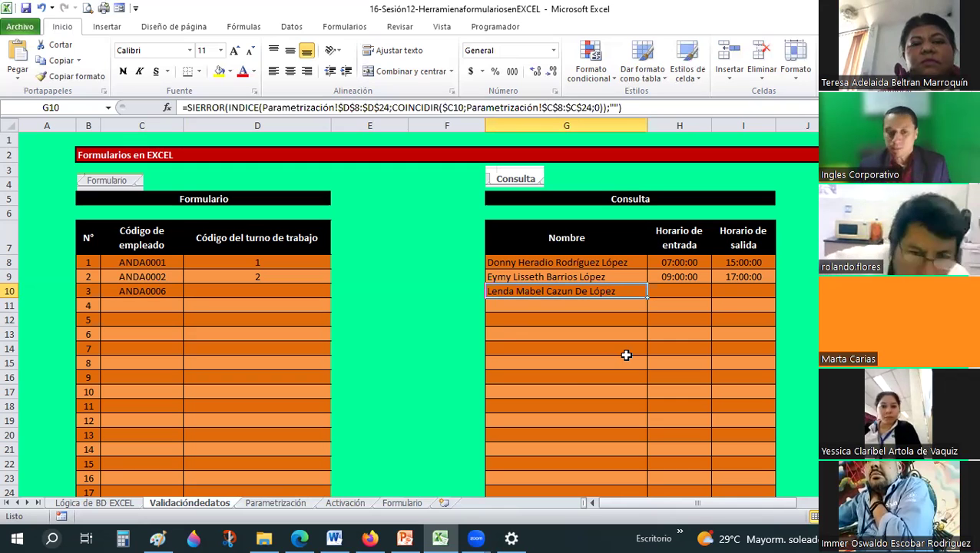
{"action": "left_click", "coordinate": [297, 505]}
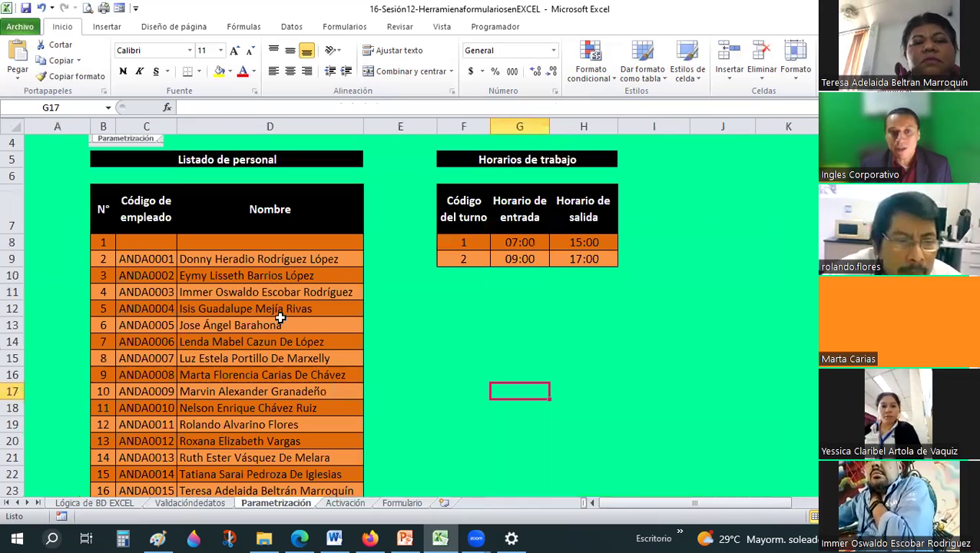
{"action": "scroll", "coordinate": [280, 317], "scroll_direction": "down", "scroll_amount": 1}
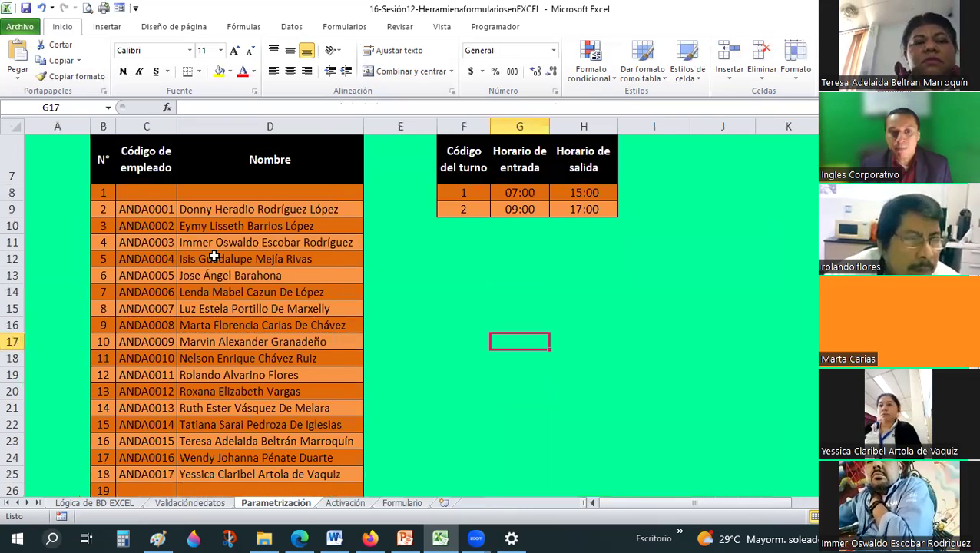
{"action": "scroll", "coordinate": [213, 254], "scroll_direction": "up", "scroll_amount": 1}
{"action": "left_click", "coordinate": [184, 258]}
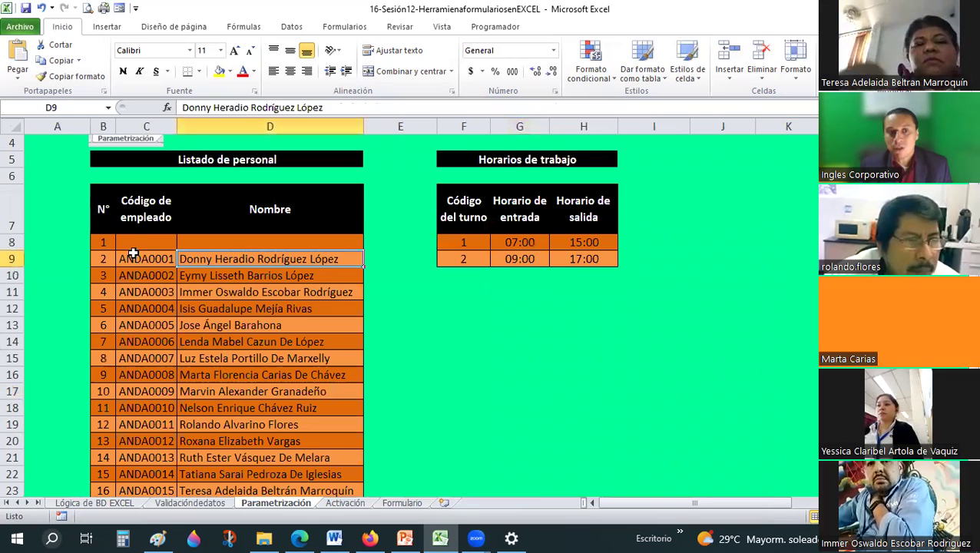
{"action": "left_click", "coordinate": [135, 257]}
{"action": "left_click", "coordinate": [249, 294]}
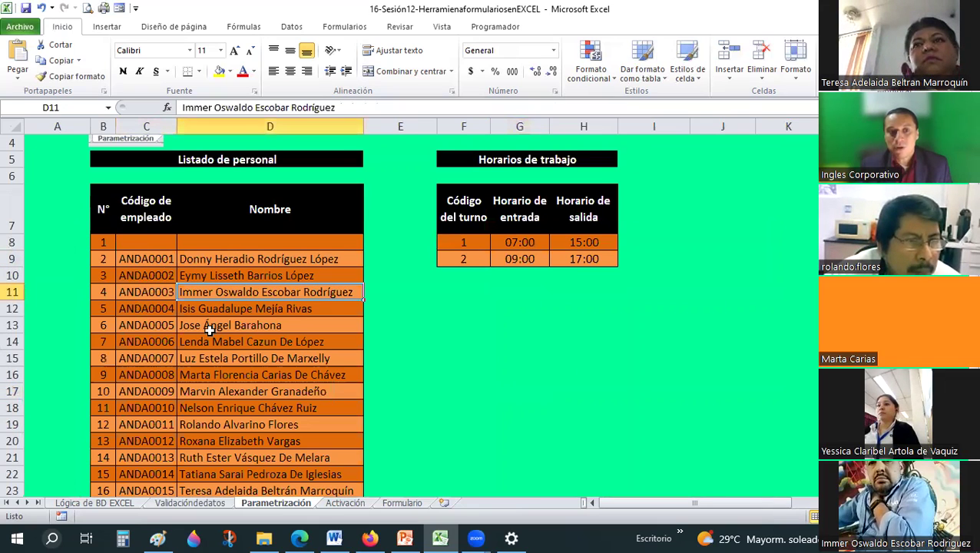
{"action": "key", "text": "Left"}
{"action": "left_click", "coordinate": [136, 325]}
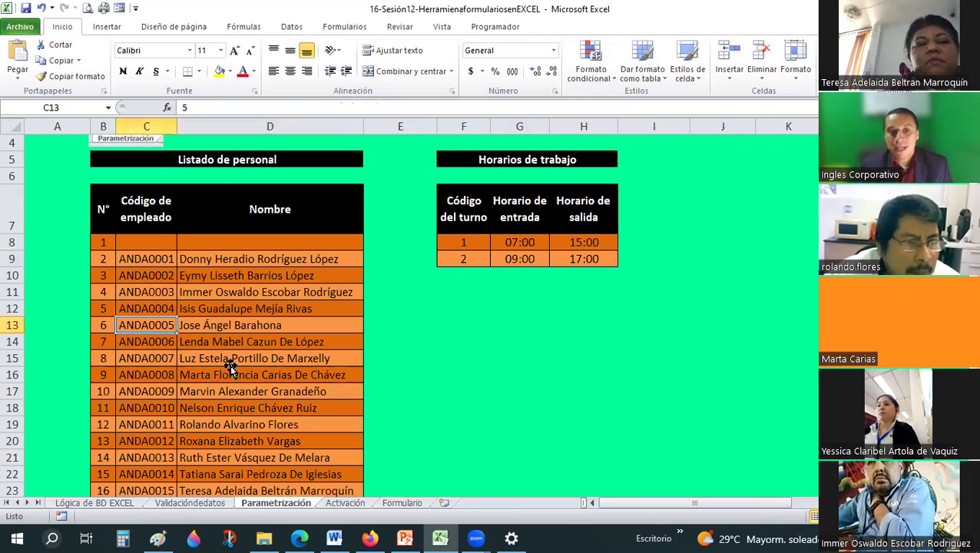
{"action": "left_click", "coordinate": [223, 360]}
{"action": "key", "text": "Left"}
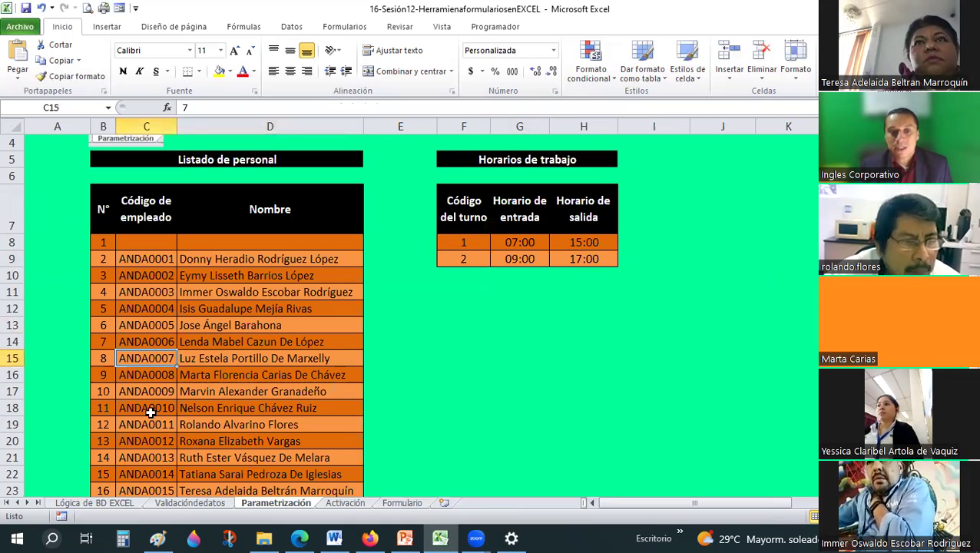
{"action": "left_click", "coordinate": [151, 413]}
{"action": "key", "text": "Right"}
{"action": "key", "text": "Left"}
{"action": "scroll", "coordinate": [208, 416], "scroll_direction": "down", "scroll_amount": 1}
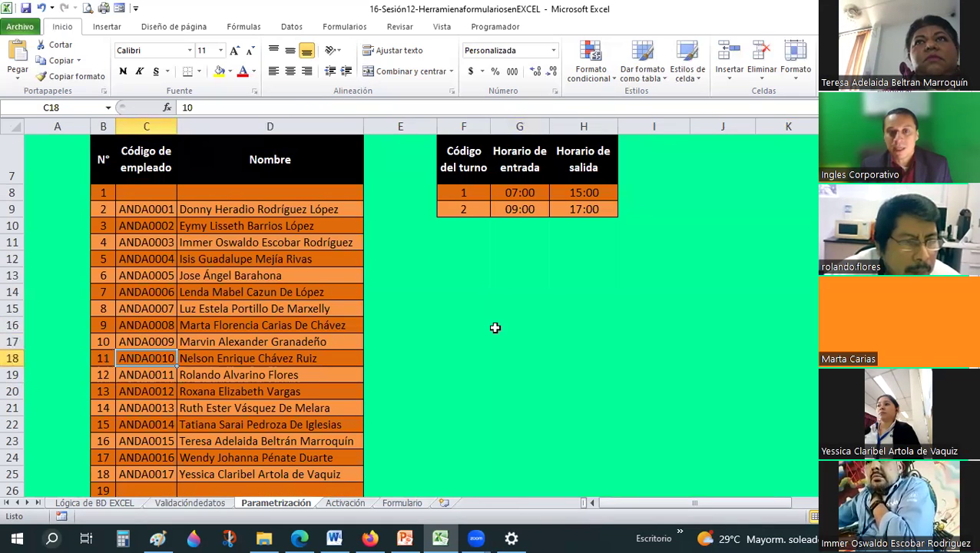
{"action": "scroll", "coordinate": [491, 332], "scroll_direction": "up", "scroll_amount": 1}
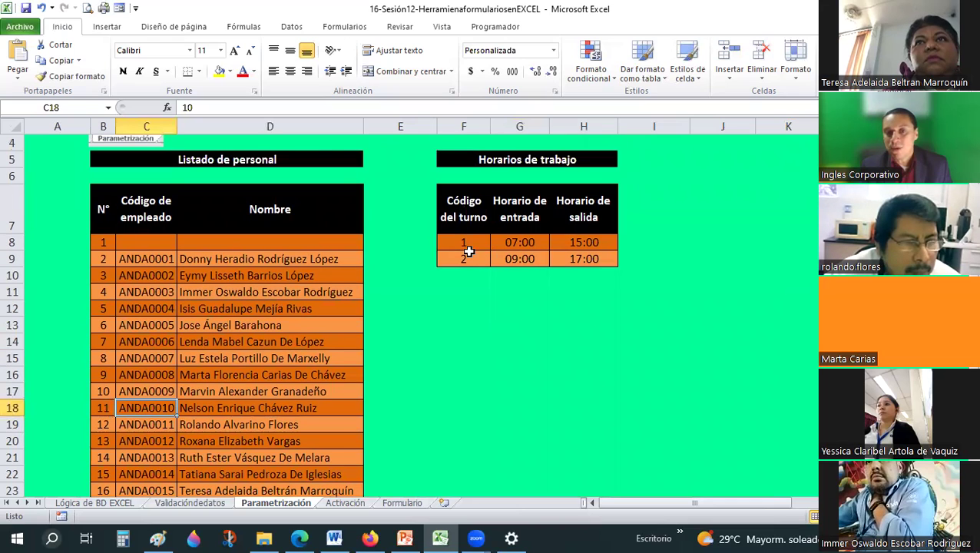
{"action": "left_click", "coordinate": [461, 244]}
{"action": "key", "text": "Down"}
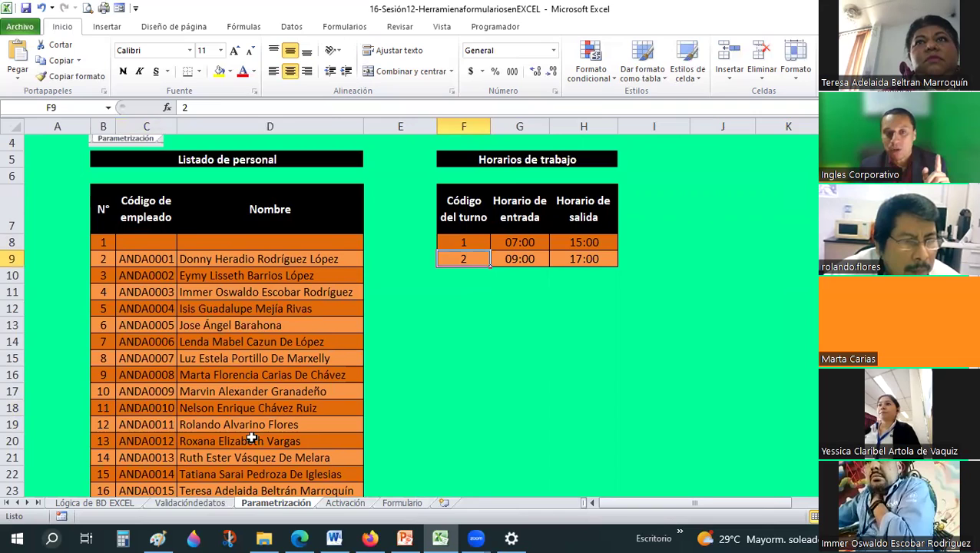
{"action": "left_click", "coordinate": [209, 504]}
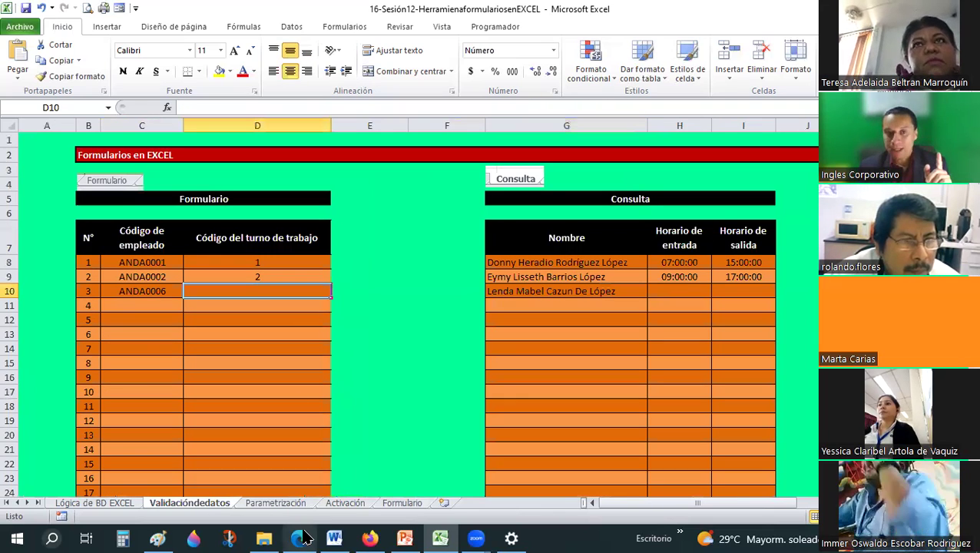
Step: Enter shift code 1 in D10 and check the shift schedules on the Parametrización sheet
{"action": "type", "text": "1"}
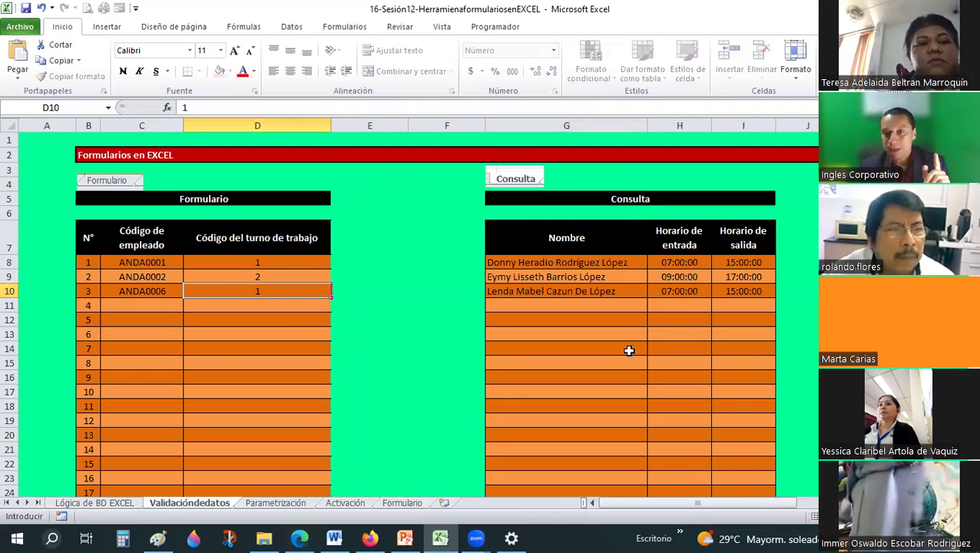
{"action": "key", "text": "Return"}
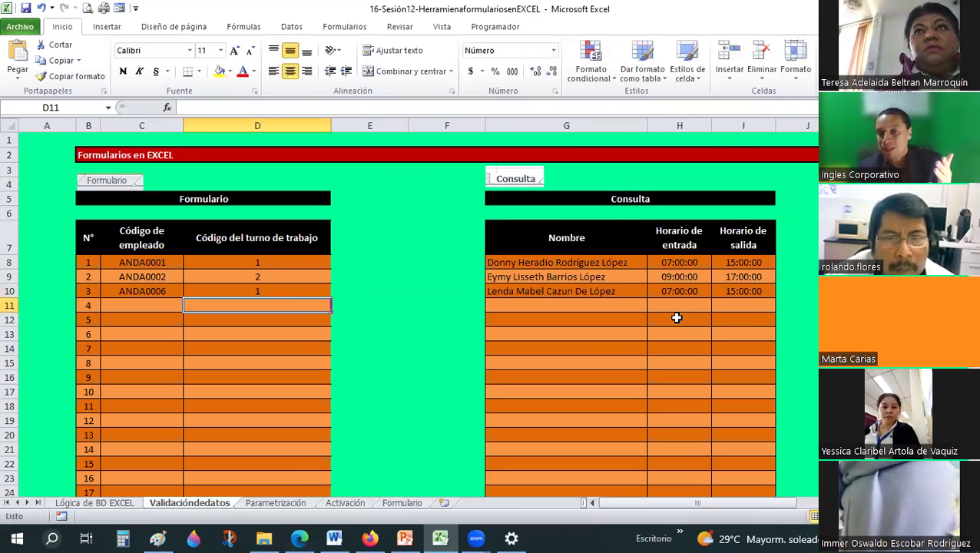
{"action": "left_click", "coordinate": [274, 504]}
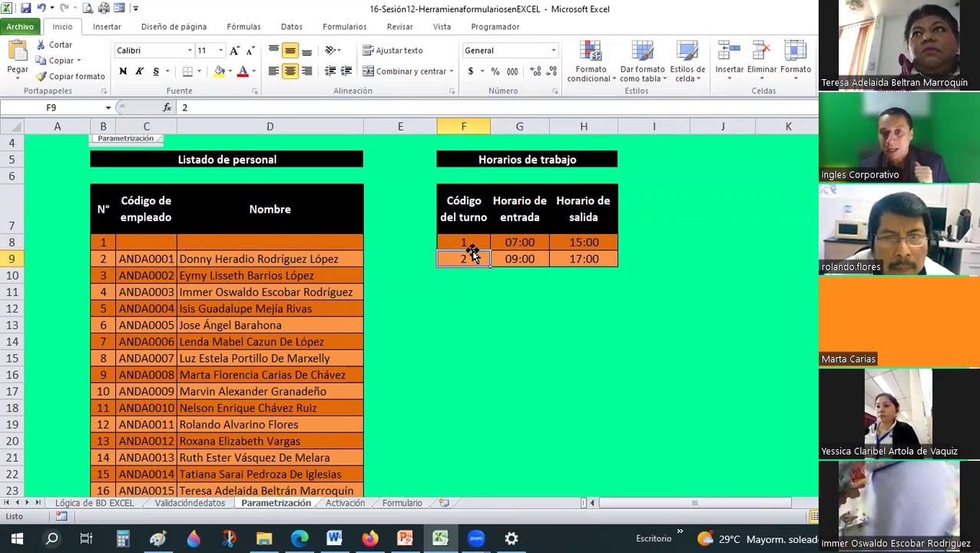
{"action": "key", "text": "Up"}
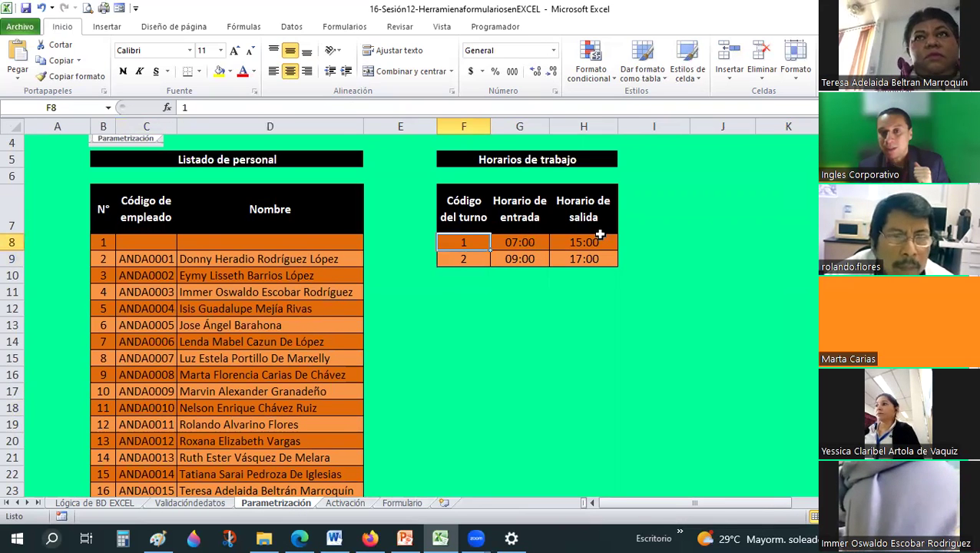
{"action": "key", "text": "Right"}
{"action": "key", "text": "shift+Right"}
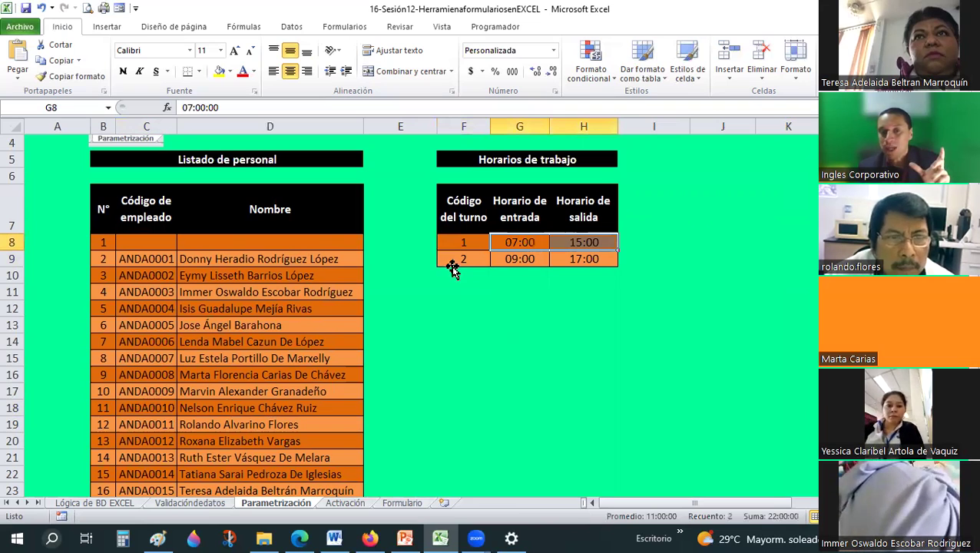
{"action": "left_click_drag", "start_coordinate": [509, 259], "coordinate": [653, 259]}
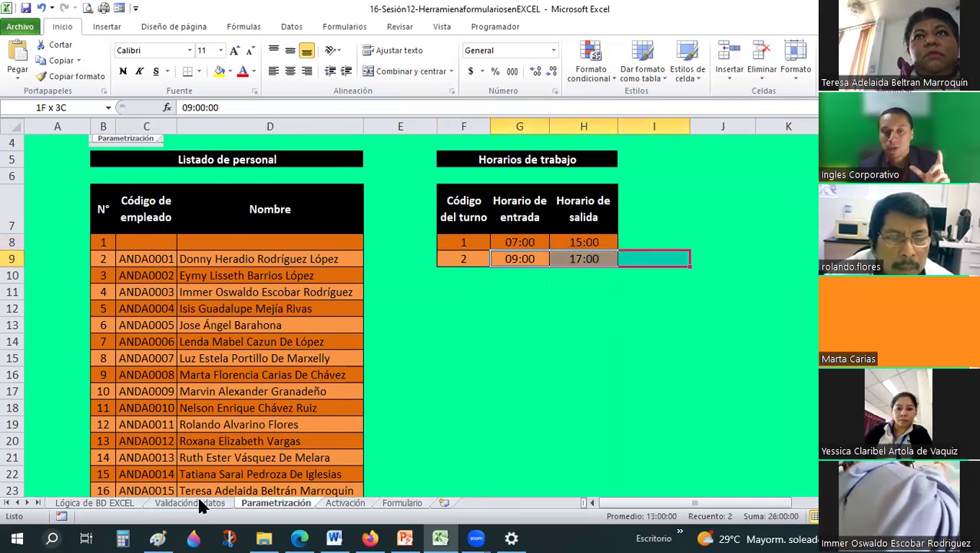
Step: Return to Validacióndedatos and inspect C10 and the G10 lookup formula
{"action": "left_click", "coordinate": [202, 503]}
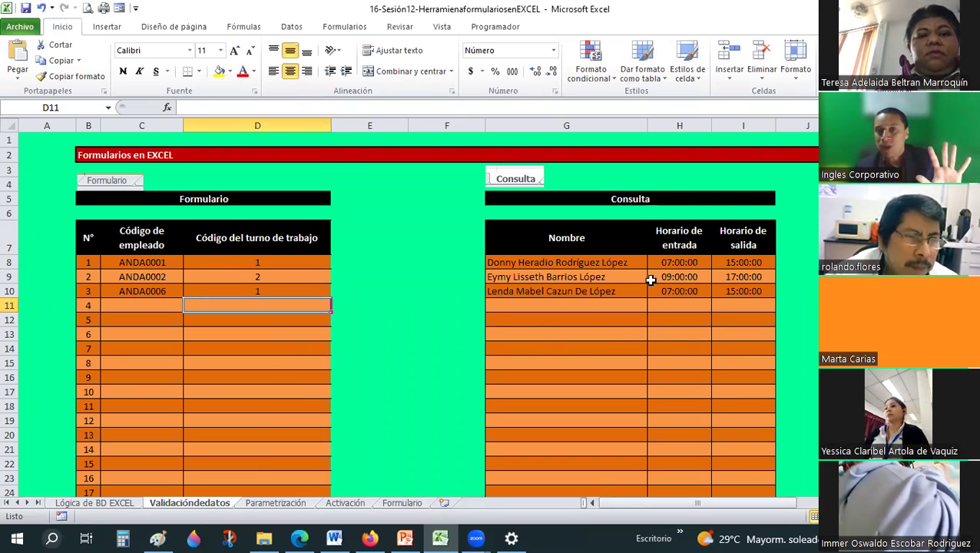
{"action": "left_click", "coordinate": [129, 292]}
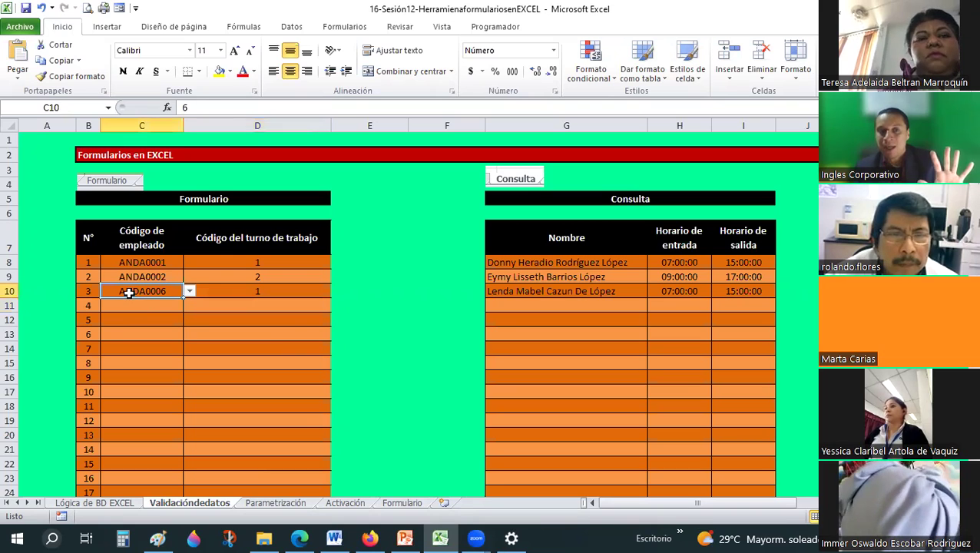
{"action": "left_click", "coordinate": [536, 292]}
Step: Format the row 33 entry and exit times E33:F33 as Hora
{"action": "scroll", "coordinate": [293, 321], "scroll_direction": "down", "scroll_amount": 4}
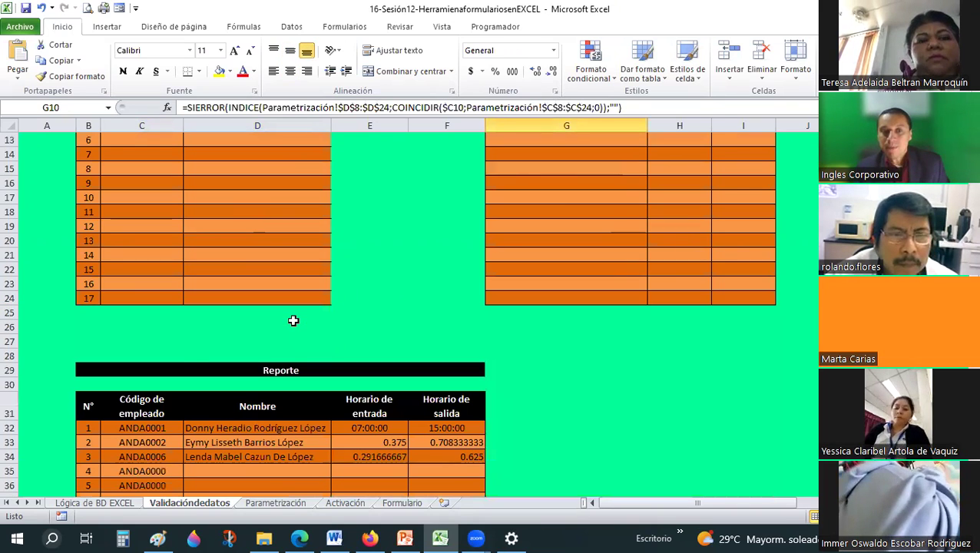
{"action": "scroll", "coordinate": [292, 321], "scroll_direction": "down", "scroll_amount": 2}
{"action": "scroll", "coordinate": [293, 320], "scroll_direction": "down", "scroll_amount": 3}
{"action": "mouse_move", "coordinate": [376, 241]}
{"action": "left_mouse_down"}
{"action": "mouse_move", "coordinate": [392, 211]}
{"action": "mouse_move", "coordinate": [461, 211]}
{"action": "left_mouse_up"}
{"action": "left_click", "coordinate": [71, 76]}
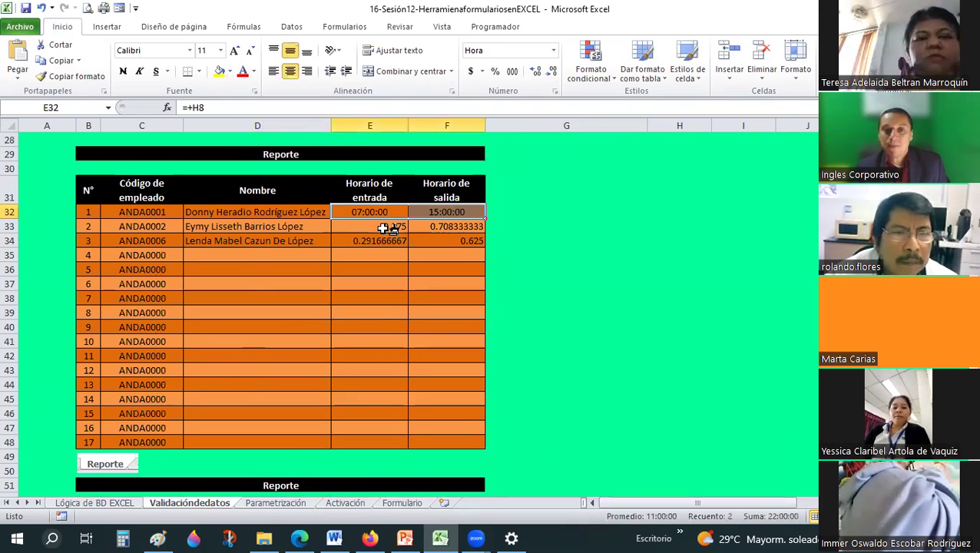
{"action": "left_click_drag", "start_coordinate": [386, 228], "coordinate": [453, 227]}
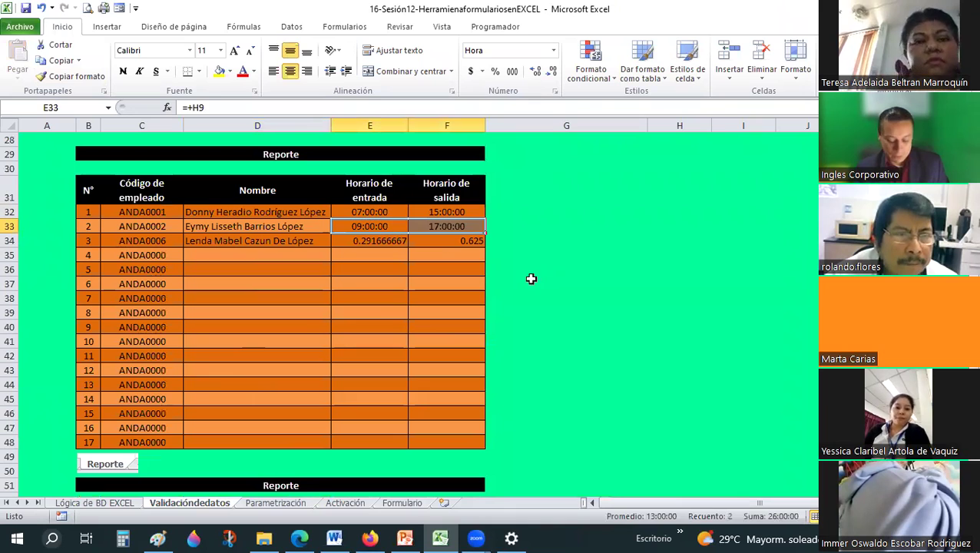
{"action": "left_click", "coordinate": [526, 278]}
{"action": "key", "text": "ctrl+z"}
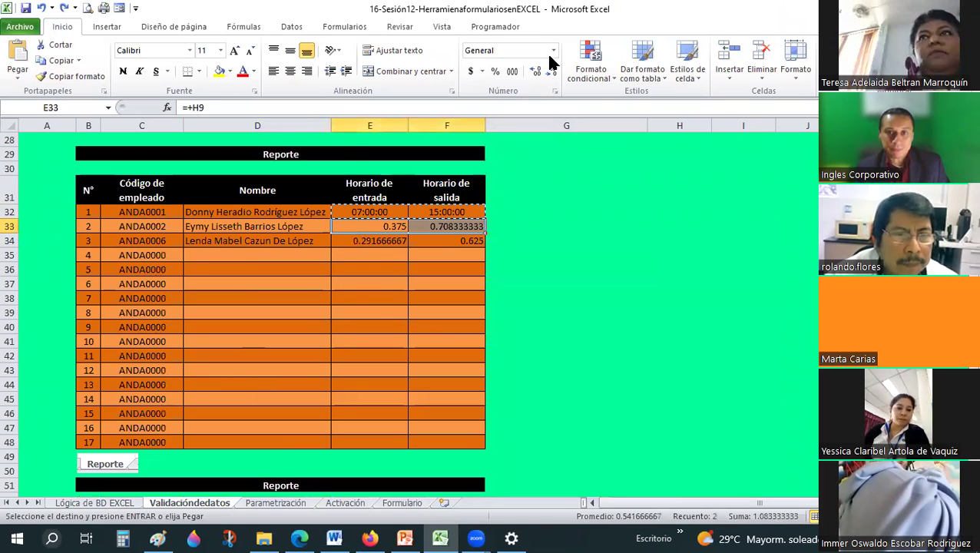
{"action": "left_click", "coordinate": [553, 50]}
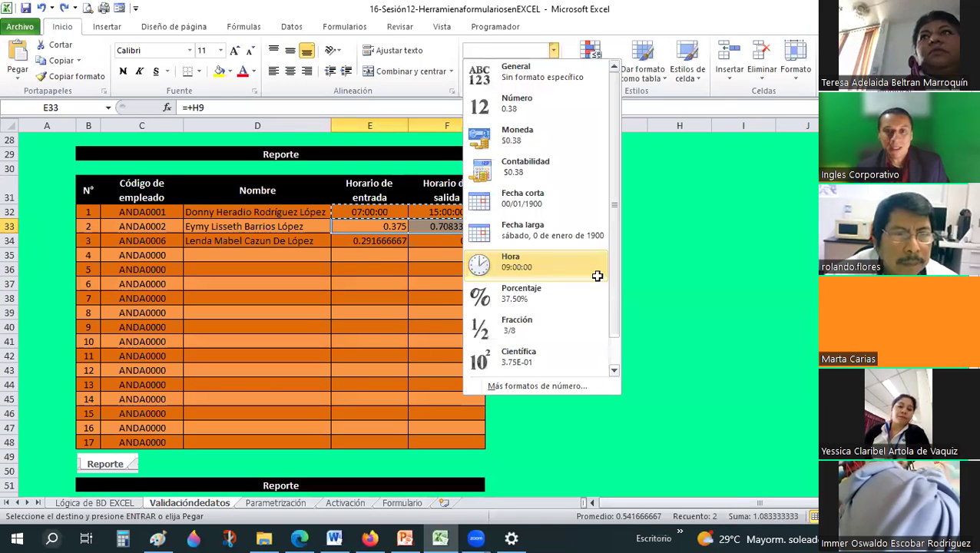
{"action": "left_click", "coordinate": [514, 263]}
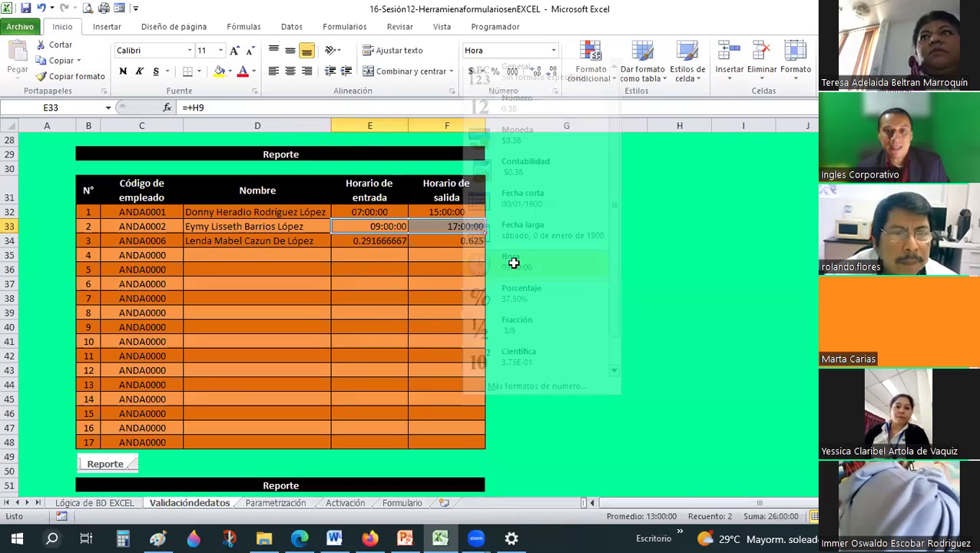
{"action": "left_click", "coordinate": [633, 259]}
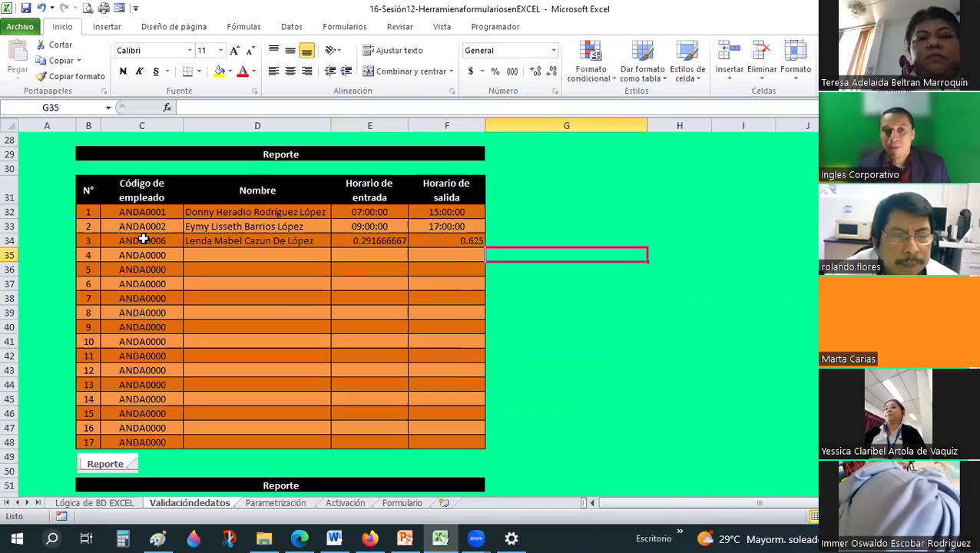
Step: Review the Reporte table's employee codes and names and the D34 name formula
{"action": "left_click_drag", "start_coordinate": [142, 212], "coordinate": [143, 240]}
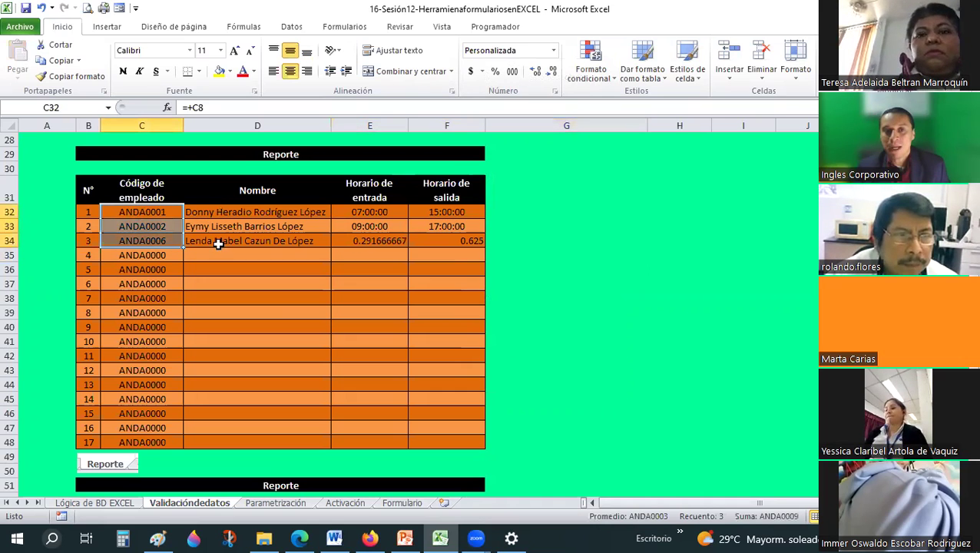
{"action": "left_click_drag", "start_coordinate": [223, 212], "coordinate": [218, 244]}
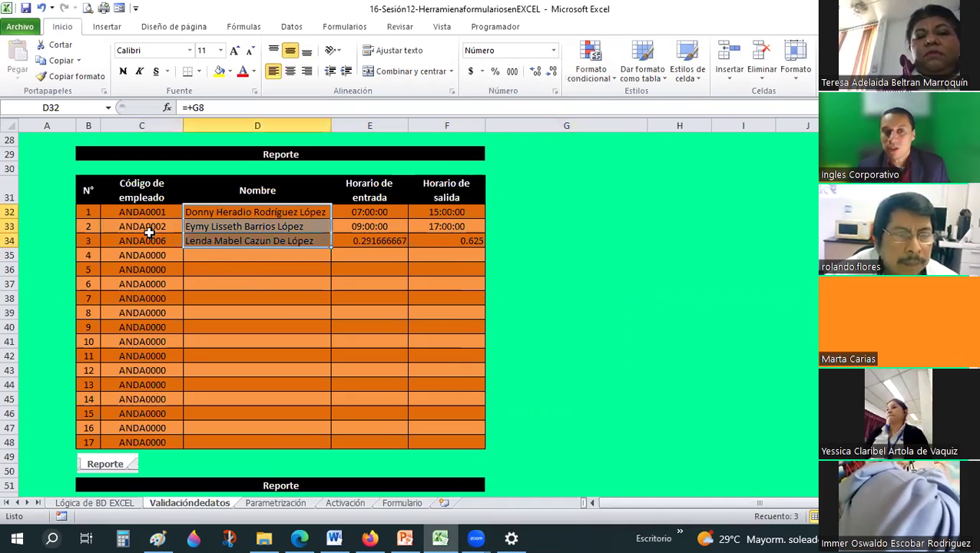
{"action": "scroll", "coordinate": [150, 233], "scroll_direction": "up", "scroll_amount": 8}
{"action": "left_click", "coordinate": [139, 229]}
{"action": "scroll", "coordinate": [139, 228], "scroll_direction": "down", "scroll_amount": 5}
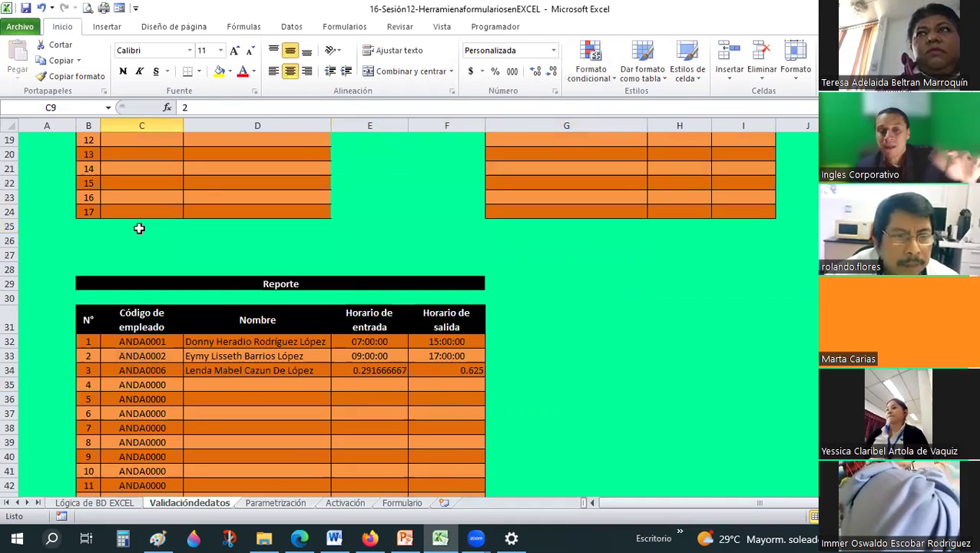
{"action": "left_click", "coordinate": [218, 374]}
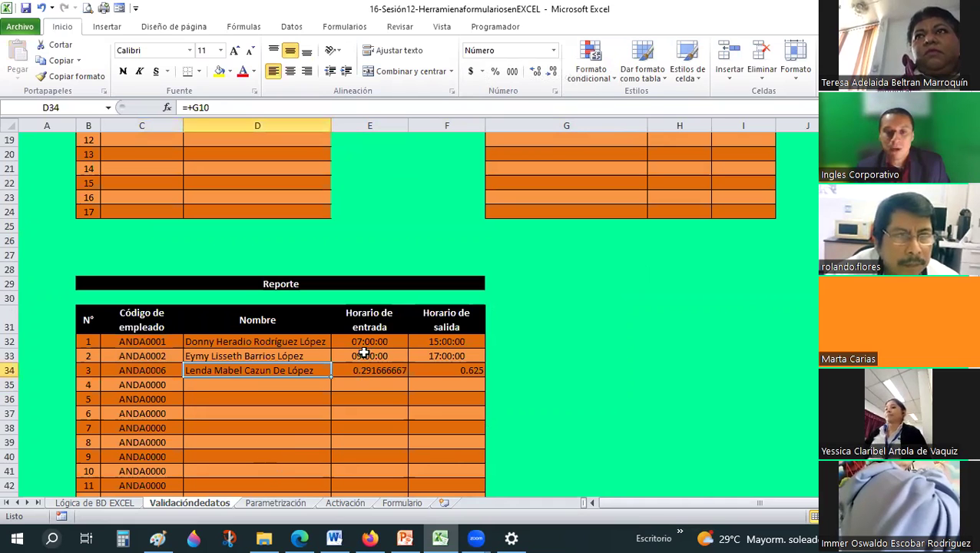
Step: Paint the E32:F32 time format onto the row 34 entry and exit times
{"action": "left_click_drag", "start_coordinate": [368, 342], "coordinate": [434, 342]}
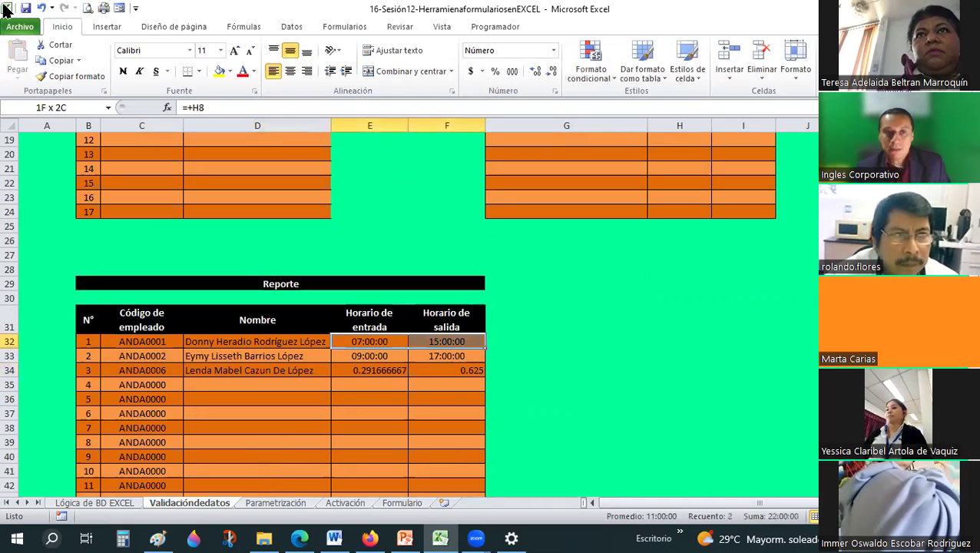
{"action": "left_click", "coordinate": [73, 76]}
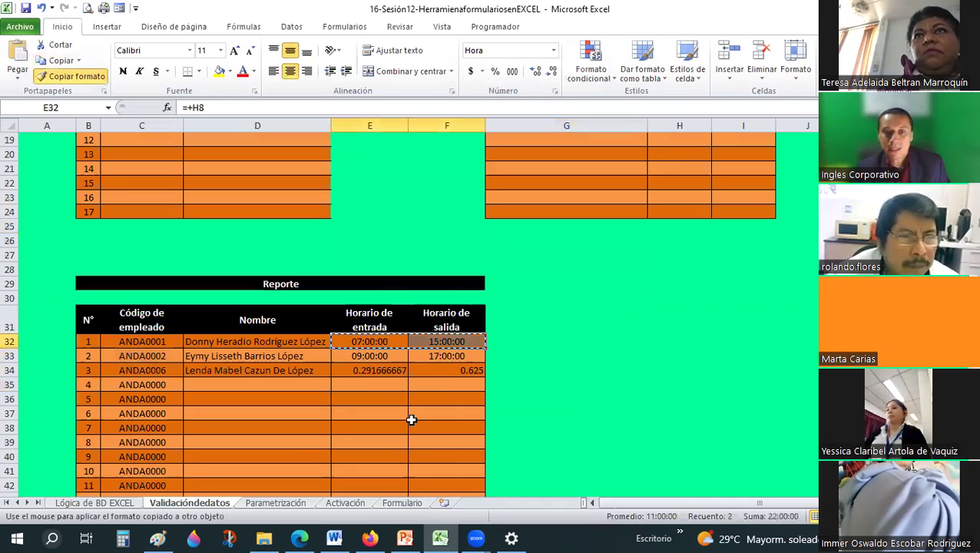
{"action": "left_click", "coordinate": [384, 370]}
{"action": "key", "text": "ctrl+Down"}
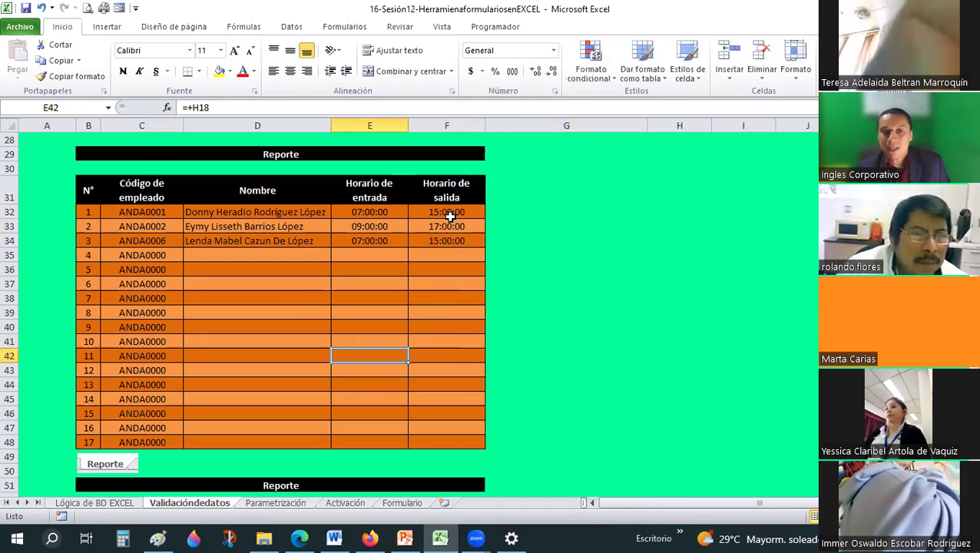
{"action": "scroll", "coordinate": [450, 217], "scroll_direction": "down", "scroll_amount": 1}
{"action": "scroll", "coordinate": [450, 218], "scroll_direction": "down", "scroll_amount": 3}
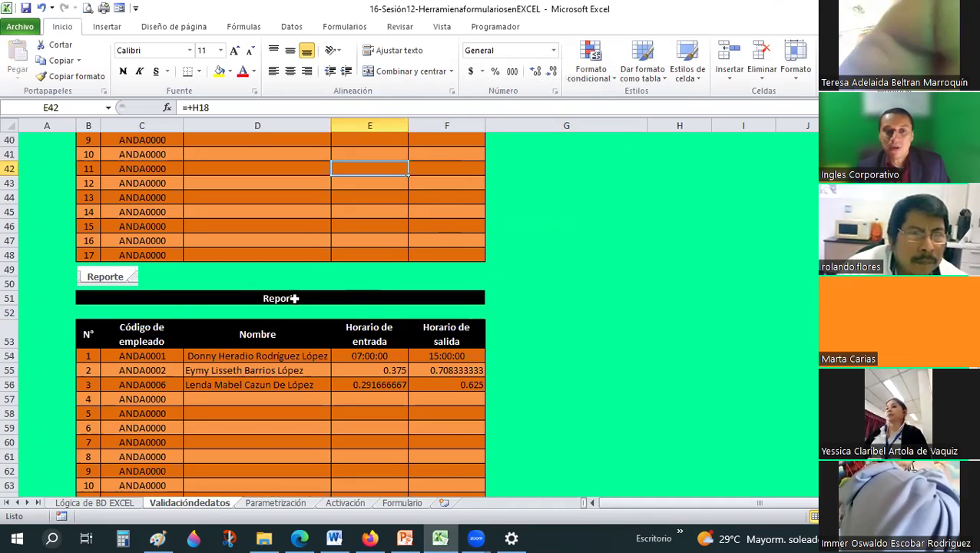
{"action": "scroll", "coordinate": [286, 243], "scroll_direction": "up", "scroll_amount": 6}
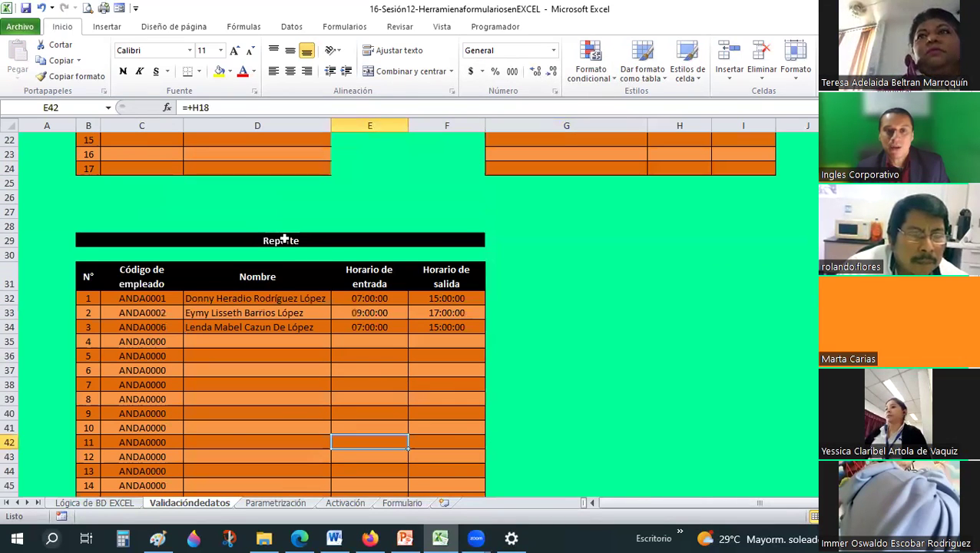
{"action": "scroll", "coordinate": [284, 240], "scroll_direction": "down", "scroll_amount": 1}
Step: Try retitling B29 as 'Base de datos', keeping Reporte after the warning
{"action": "left_click", "coordinate": [274, 196]}
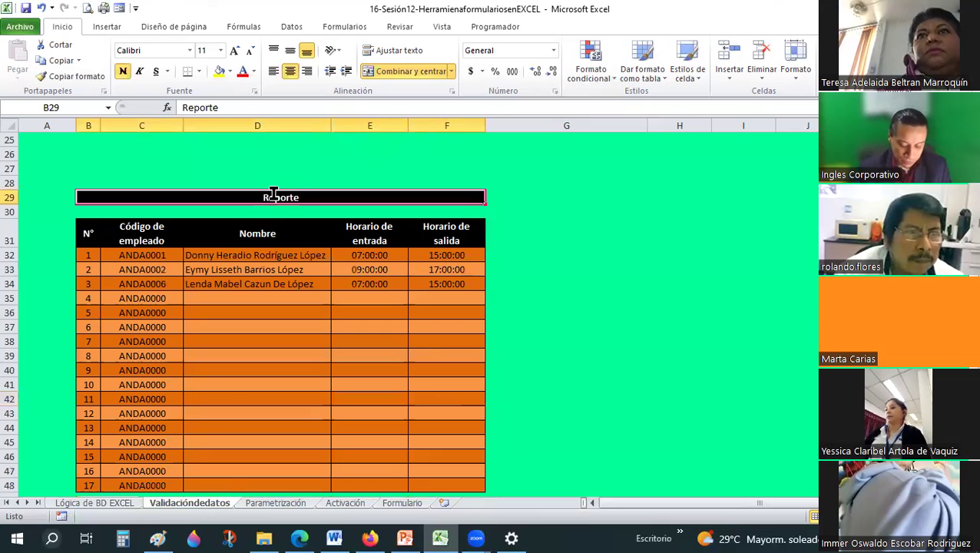
{"action": "type", "text": "Base de datos"}
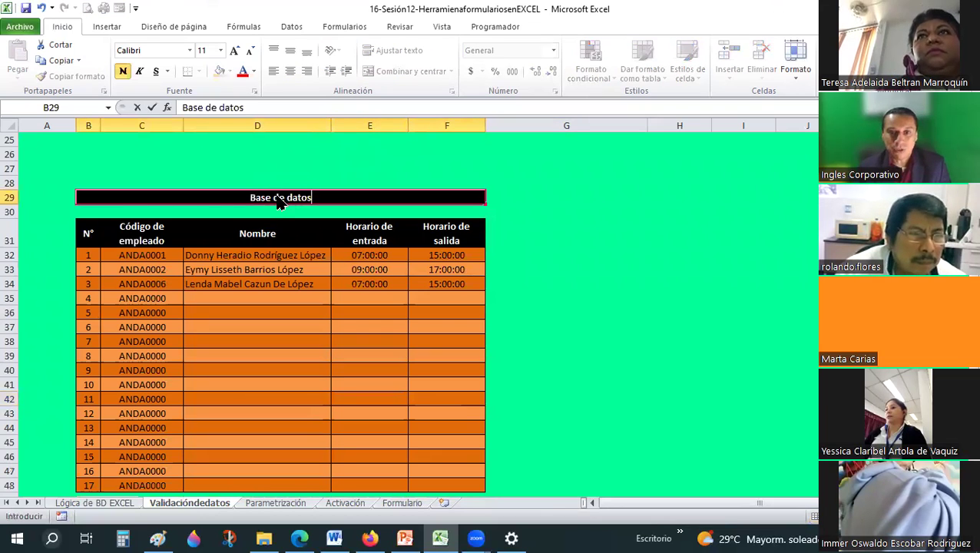
{"action": "key", "text": "Return"}
{"action": "key", "text": "Escape"}
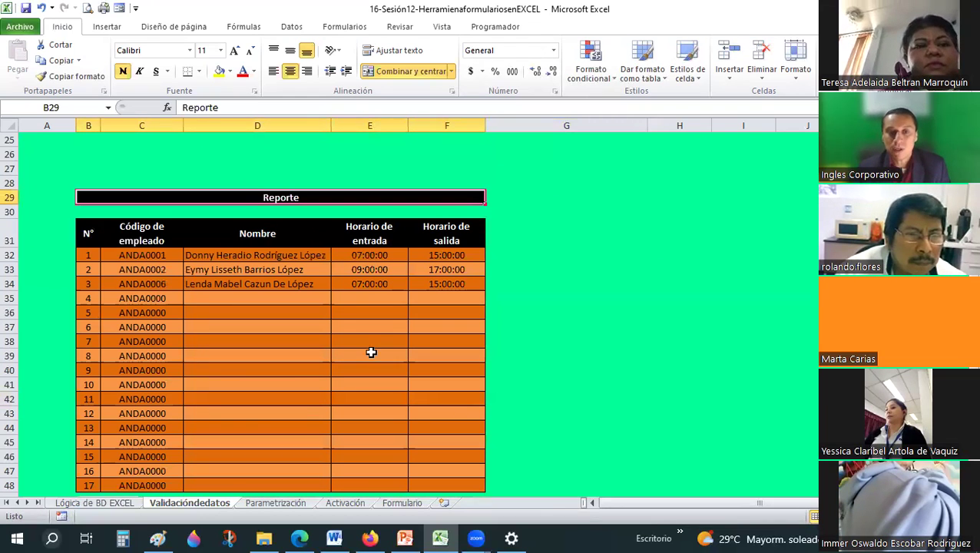
Step: Paint the time format onto the second Reporte table's entry and exit times
{"action": "scroll", "coordinate": [317, 305], "scroll_direction": "down", "scroll_amount": 4}
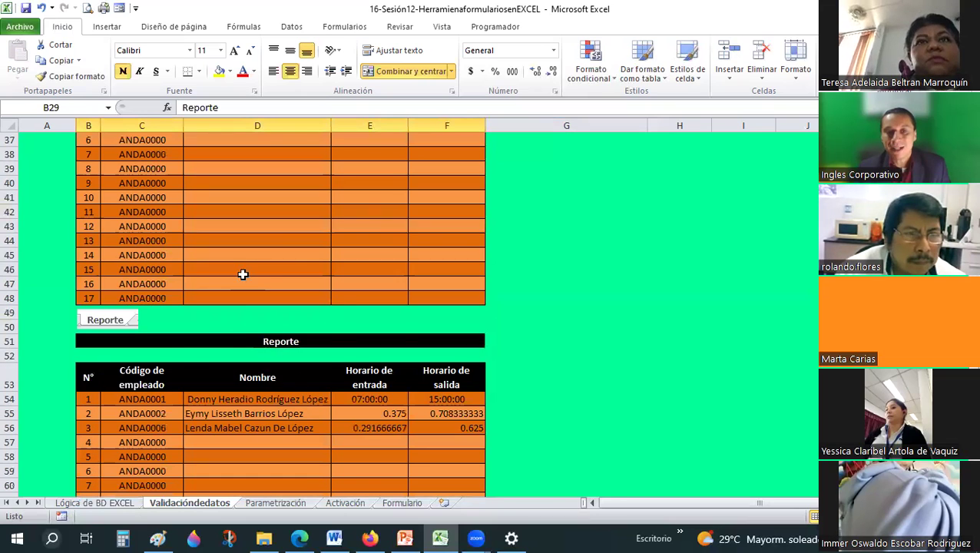
{"action": "scroll", "coordinate": [379, 314], "scroll_direction": "down", "scroll_amount": 2}
{"action": "scroll", "coordinate": [387, 300], "scroll_direction": "down", "scroll_amount": 2}
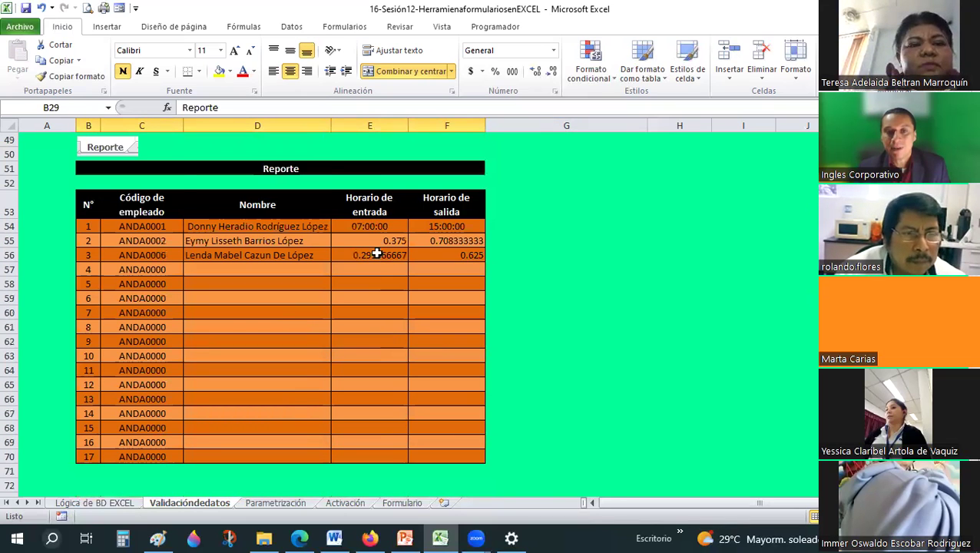
{"action": "scroll", "coordinate": [377, 253], "scroll_direction": "up", "scroll_amount": 5}
{"action": "scroll", "coordinate": [454, 243], "scroll_direction": "up", "scroll_amount": 2}
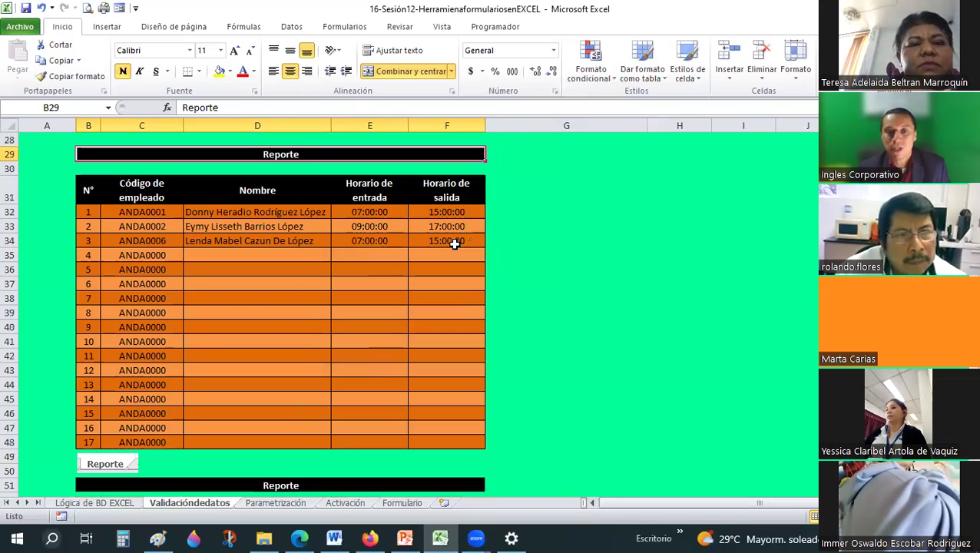
{"action": "left_click", "coordinate": [43, 76]}
{"action": "scroll", "coordinate": [387, 255], "scroll_direction": "down", "scroll_amount": 5}
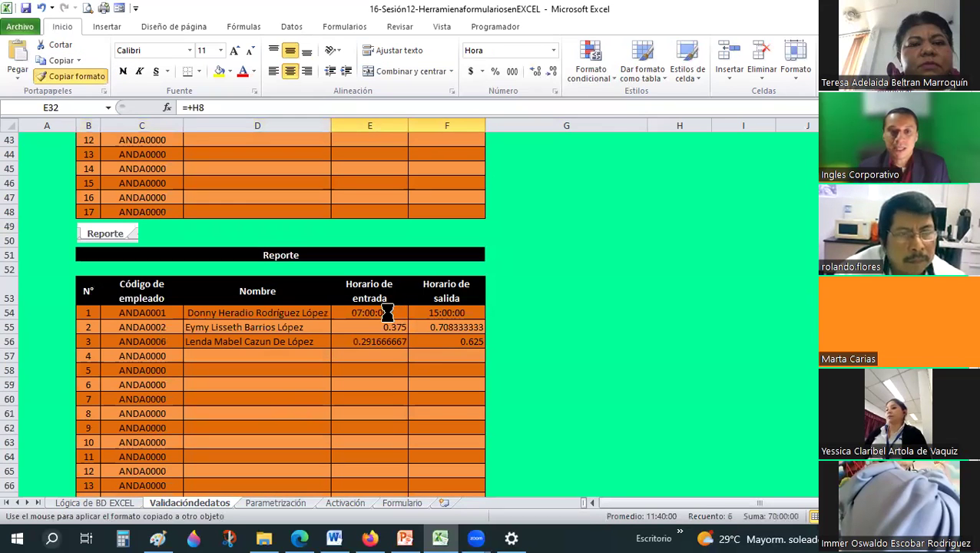
{"action": "left_click", "coordinate": [387, 312]}
{"action": "scroll", "coordinate": [379, 331], "scroll_direction": "up", "scroll_amount": 4}
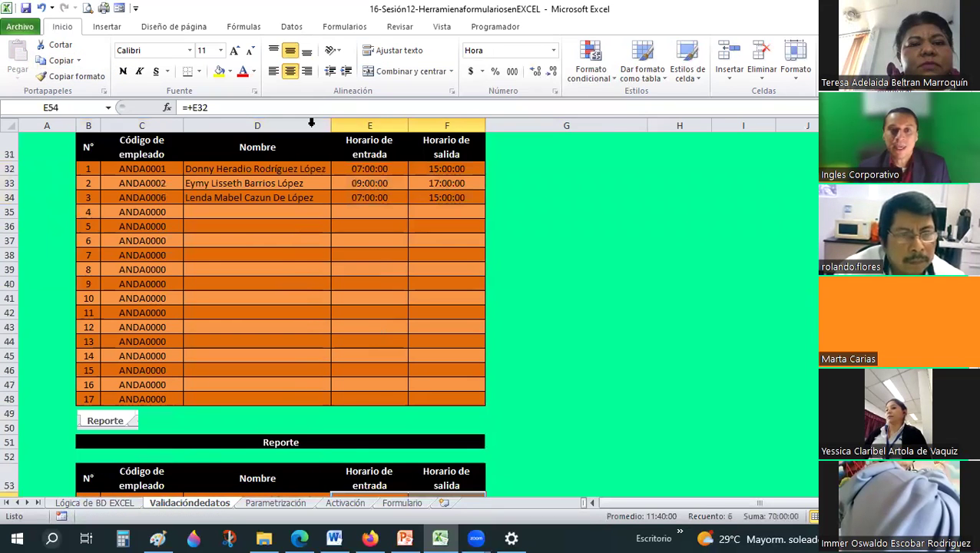
{"action": "scroll", "coordinate": [311, 122], "scroll_direction": "up", "scroll_amount": 2}
{"action": "left_click", "coordinate": [281, 197]}
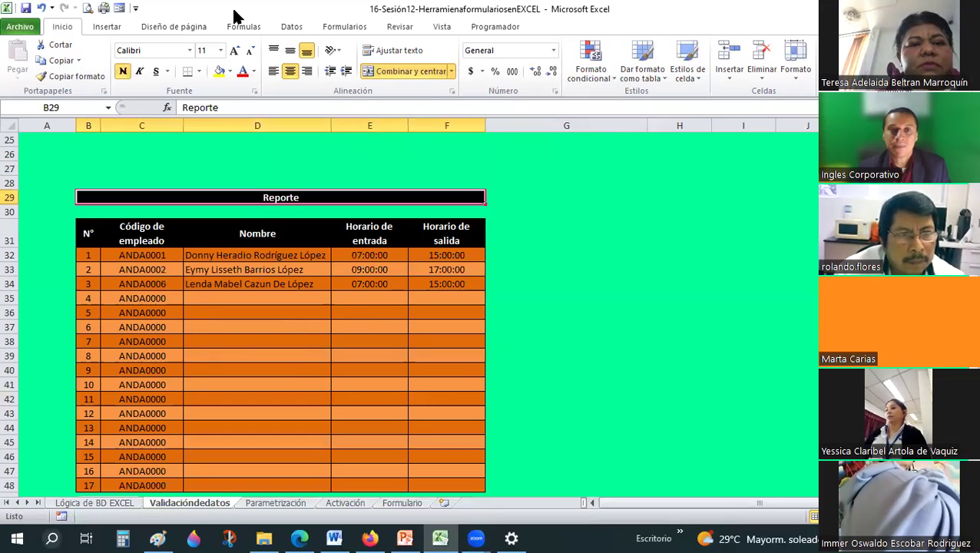
Step: Dismiss the data validation choices and type 'Base de datos' as the B29 heading
{"action": "left_click", "coordinate": [585, 75]}
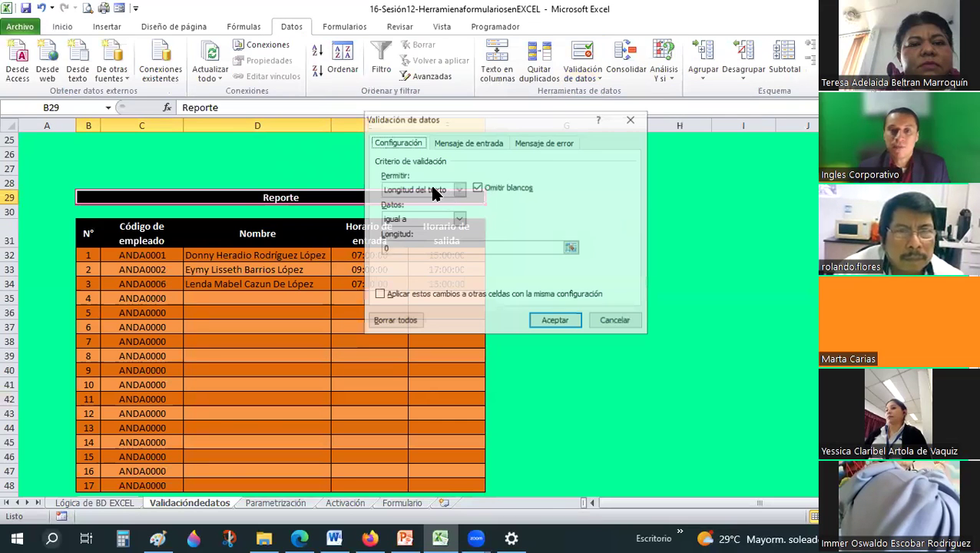
{"action": "left_click", "coordinate": [431, 192]}
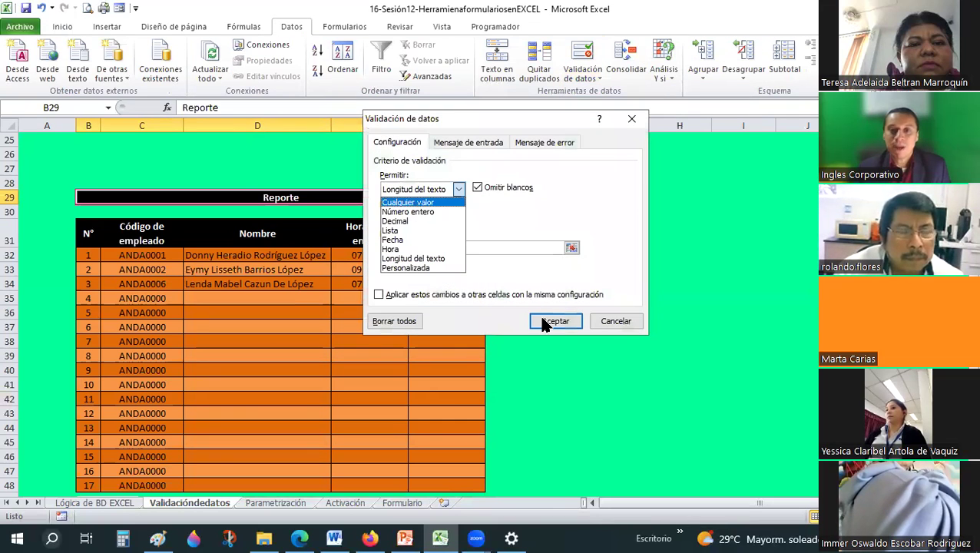
{"action": "key", "text": "Return"}
{"action": "key", "text": "Return"}
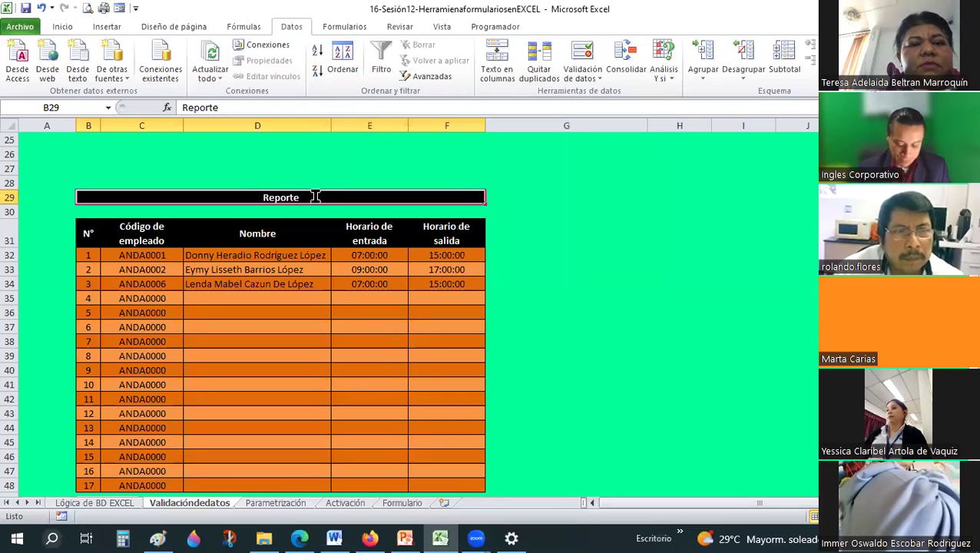
{"action": "type", "text": "D"}
{"action": "key", "text": "BackSpace"}
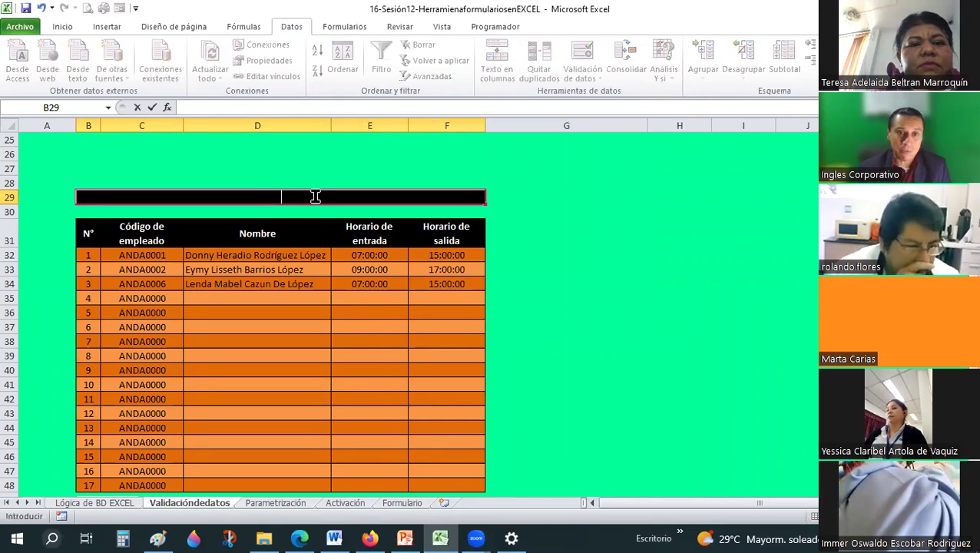
{"action": "type", "text": "Base de datos"}
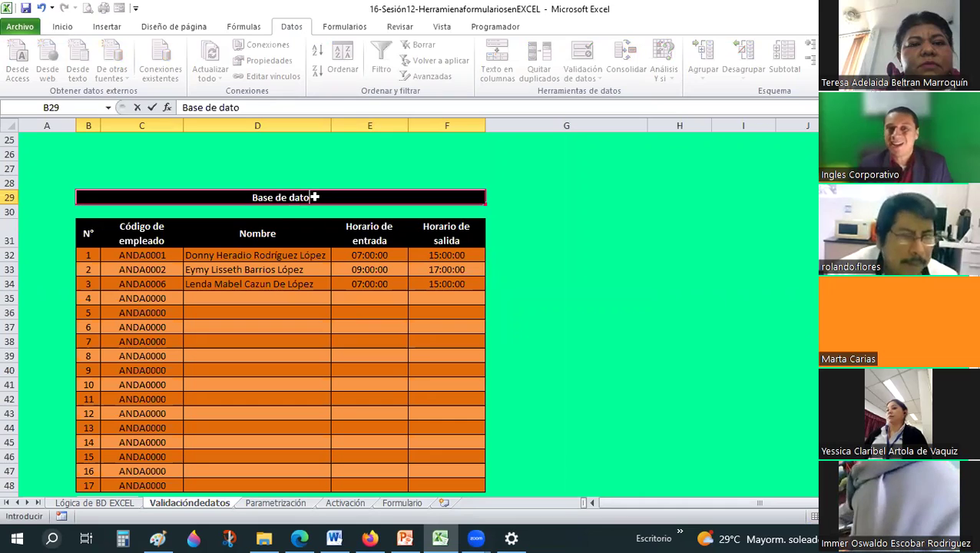
{"action": "key", "text": "Return"}
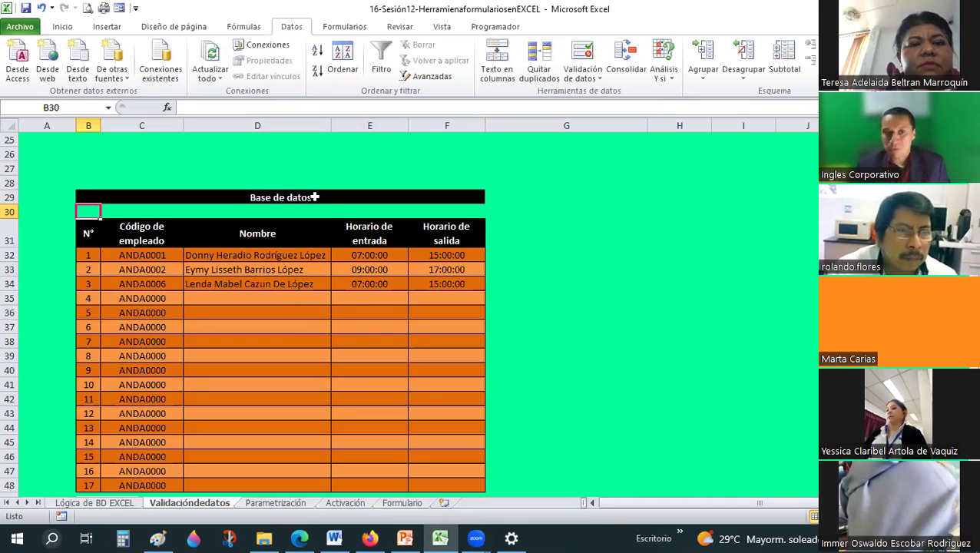
Step: Inspect the Nombre and employee code formulas in D32 and C32
{"action": "left_click", "coordinate": [242, 256]}
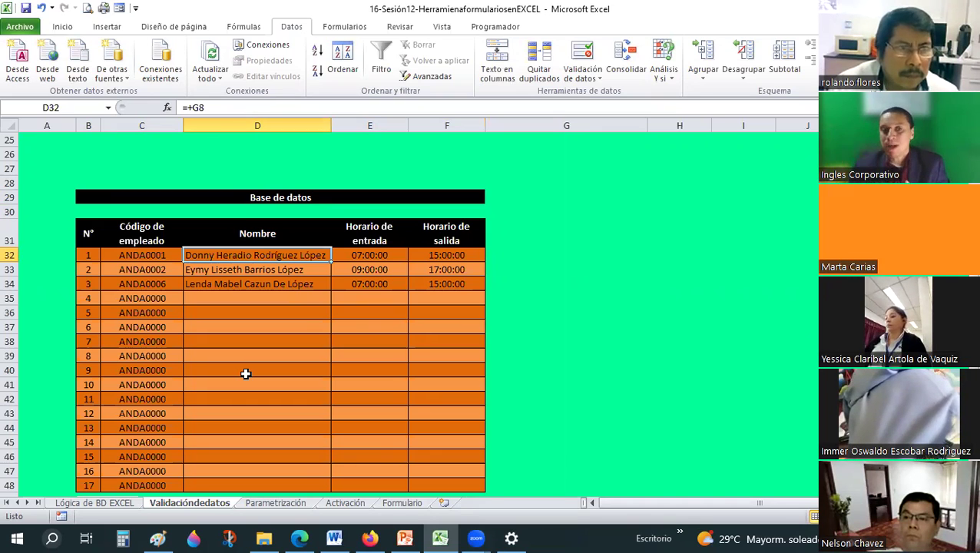
{"action": "left_click", "coordinate": [144, 257]}
{"action": "scroll", "coordinate": [156, 255], "scroll_direction": "up", "scroll_amount": 1}
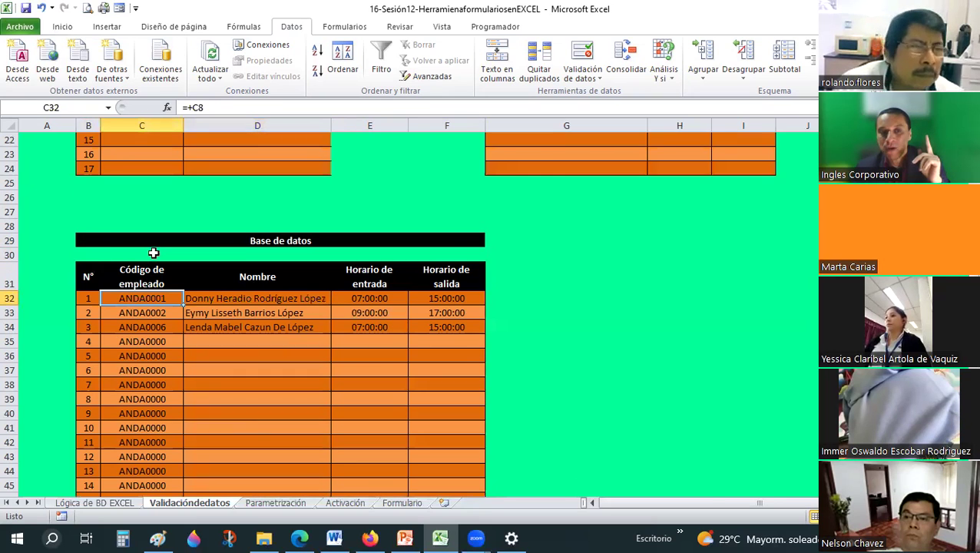
{"action": "scroll", "coordinate": [156, 255], "scroll_direction": "up", "scroll_amount": 7}
Step: Browse the employee codes offered in C8's list and close it unchanged
{"action": "left_click", "coordinate": [177, 263]}
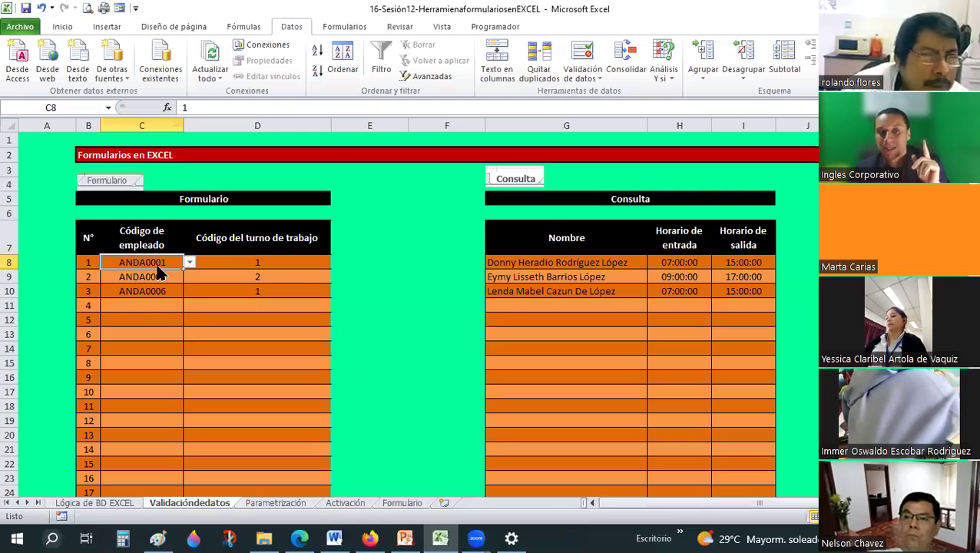
{"action": "key", "text": "alt+Down"}
{"action": "key", "text": "Escape"}
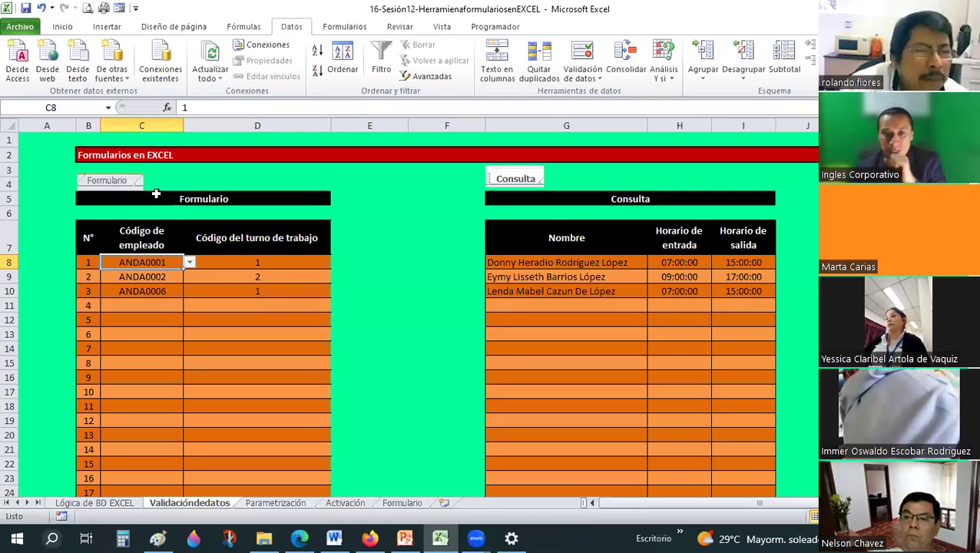
{"action": "key", "text": "Right"}
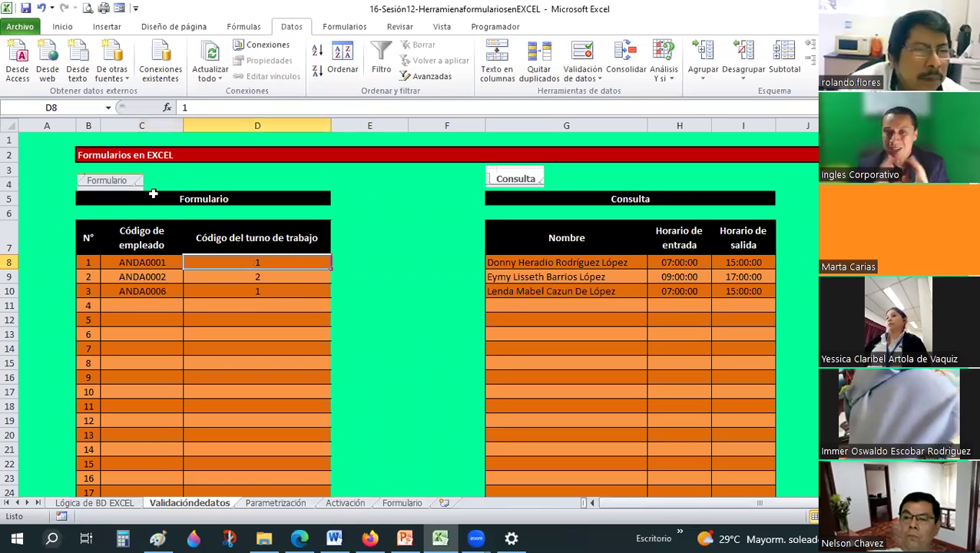
{"action": "left_click", "coordinate": [406, 337]}
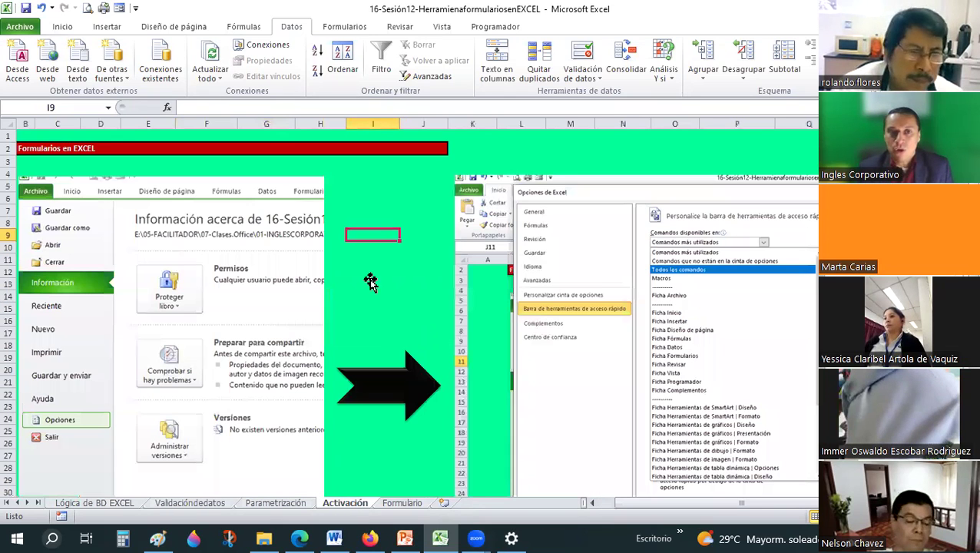
Step: Scroll the Activación guide sheet to the Options screenshot and open the Archivo information page
{"action": "left_click", "coordinate": [370, 282]}
{"action": "scroll", "coordinate": [370, 282], "scroll_direction": "down", "scroll_amount": 1}
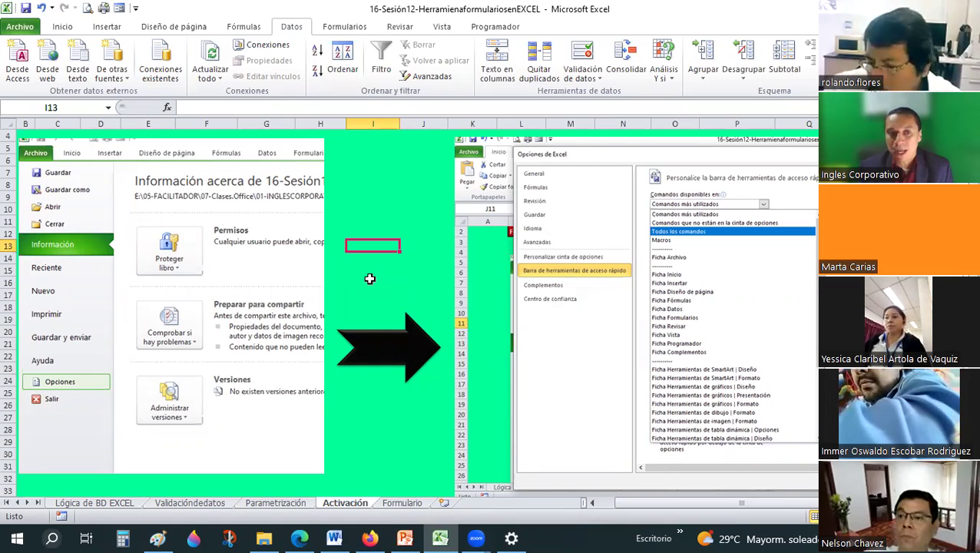
{"action": "left_click", "coordinate": [20, 26]}
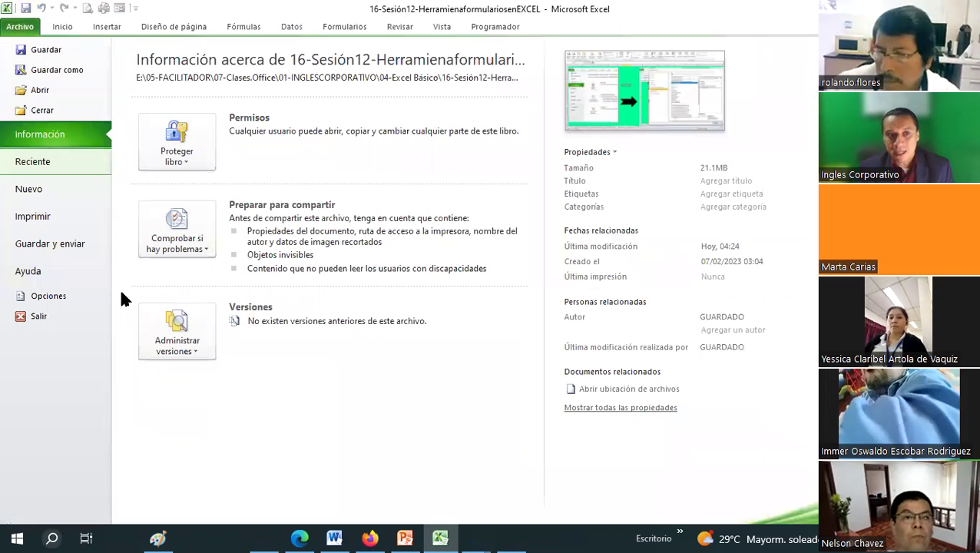
Step: Open and close the Excel Options window twice from the Backstage view
{"action": "left_click", "coordinate": [67, 301]}
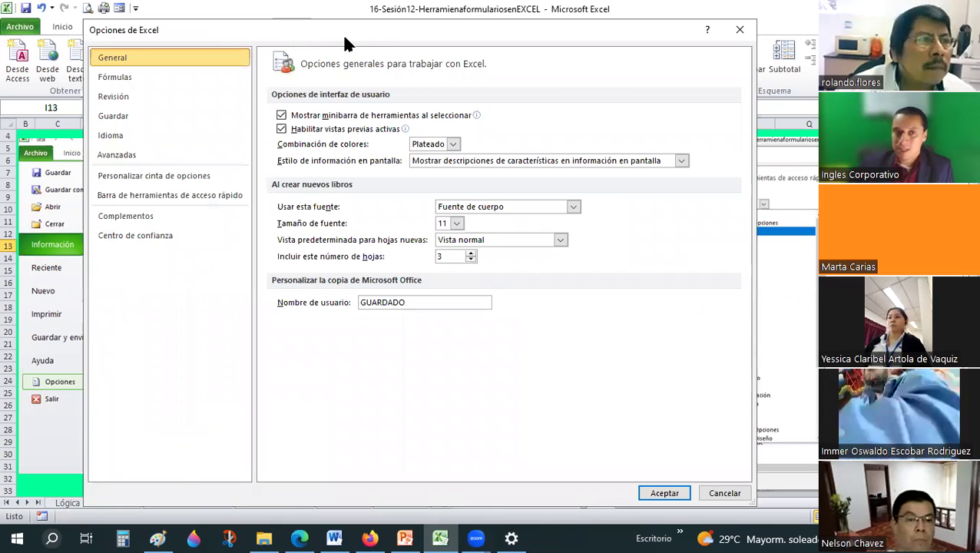
{"action": "key", "text": "Escape"}
{"action": "left_click", "coordinate": [21, 29]}
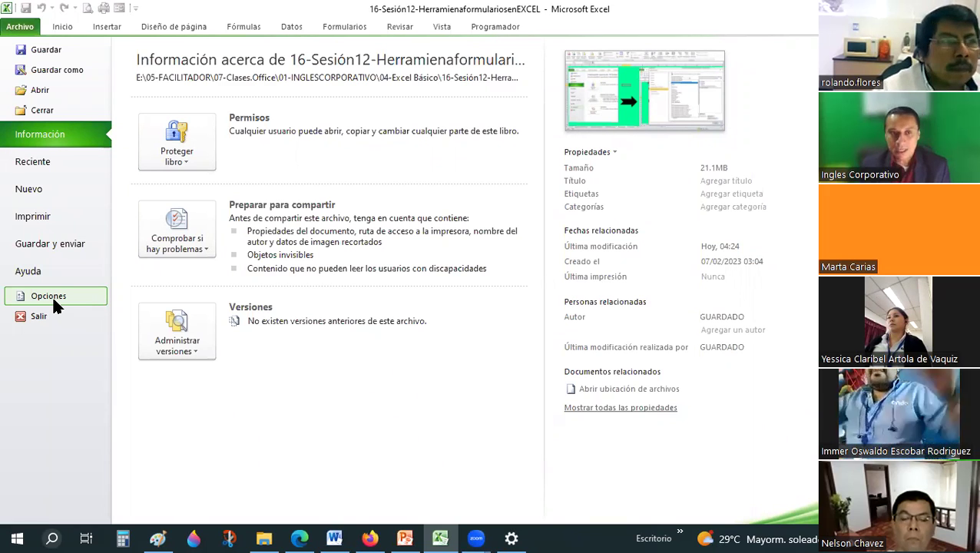
{"action": "left_click", "coordinate": [54, 304]}
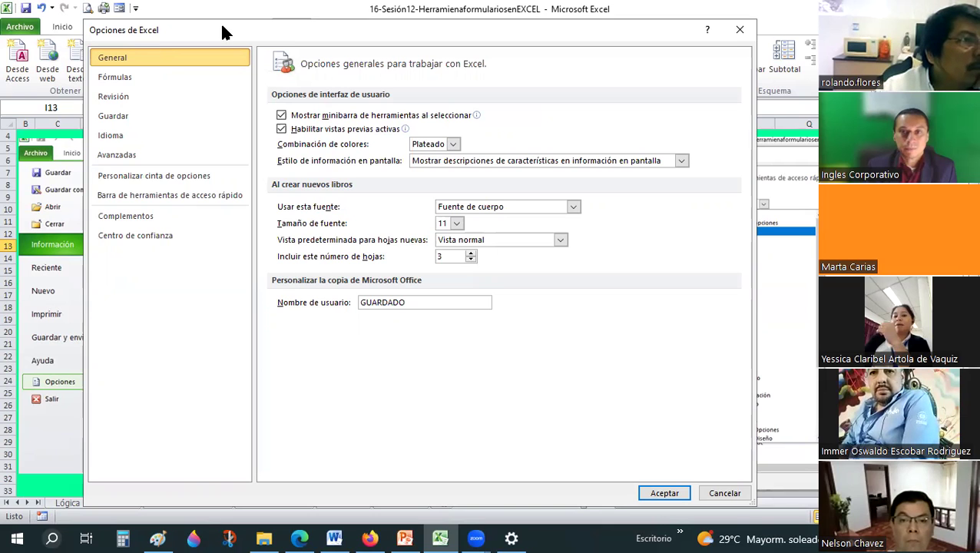
{"action": "left_click", "coordinate": [738, 31]}
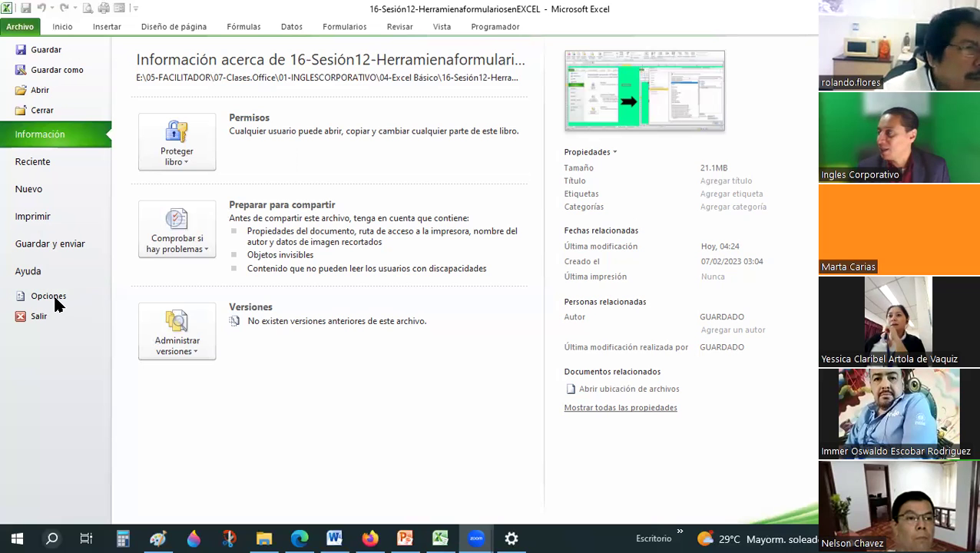
Step: Reopen Excel Options on the General page and reposition the window on screen
{"action": "left_click", "coordinate": [55, 299]}
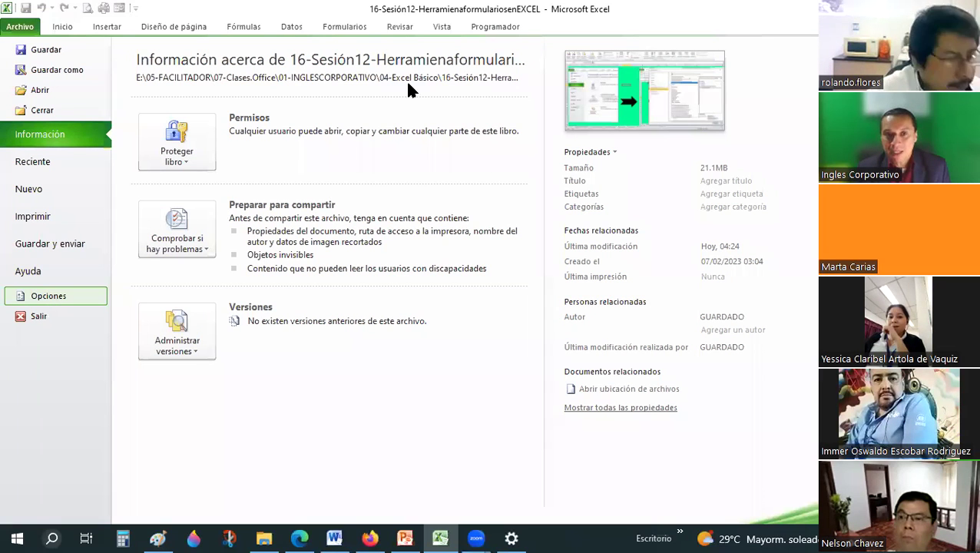
{"action": "left_click", "coordinate": [49, 300]}
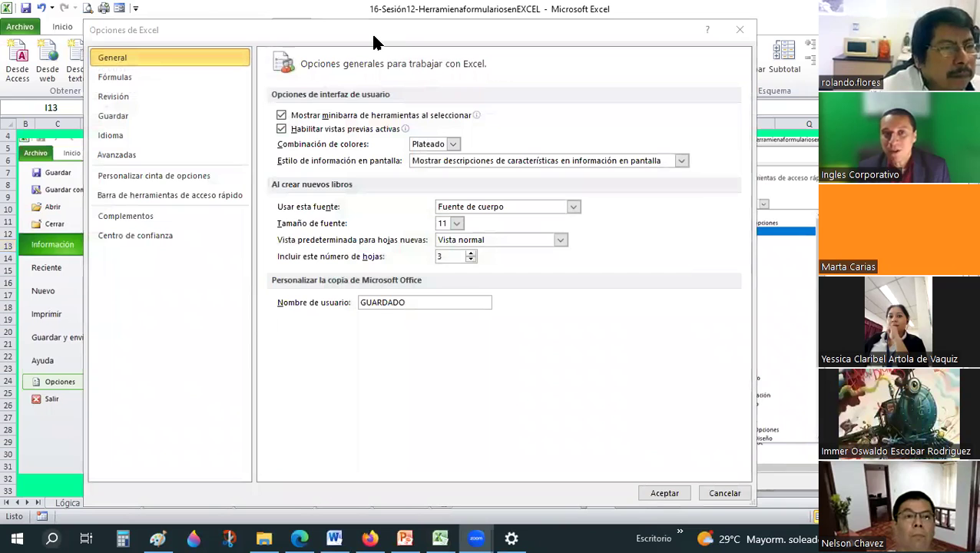
{"action": "left_click_drag", "start_coordinate": [389, 29], "coordinate": [467, 17]}
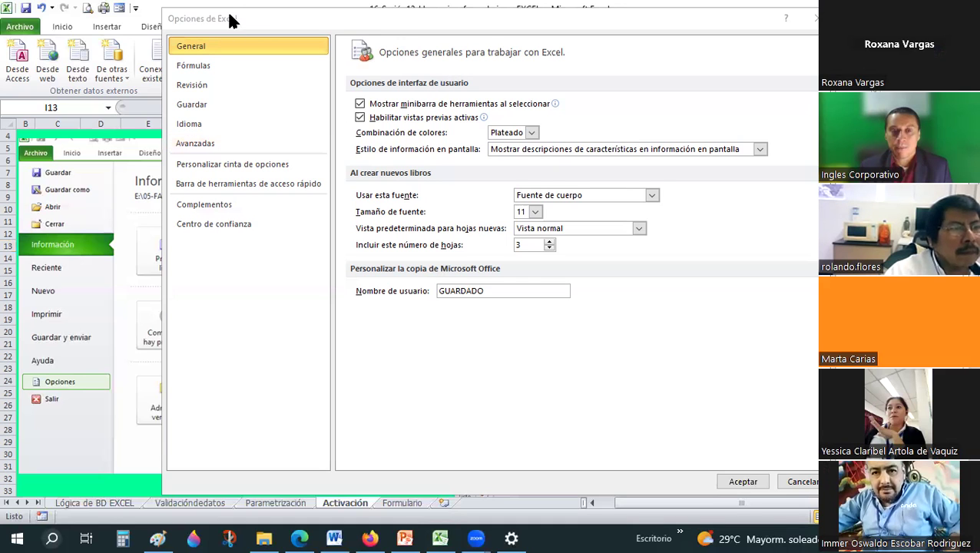
{"action": "left_click_drag", "start_coordinate": [228, 15], "coordinate": [213, 34]}
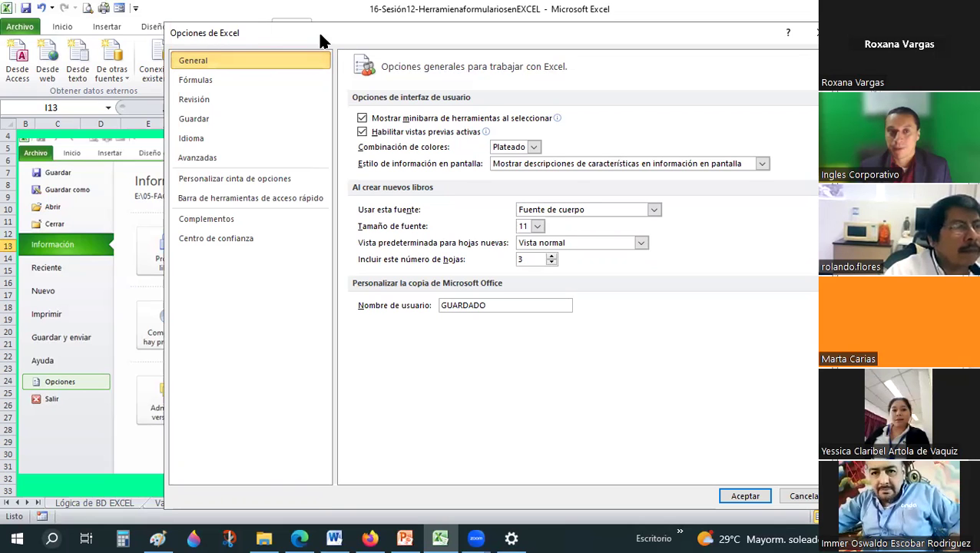
{"action": "left_click_drag", "start_coordinate": [320, 34], "coordinate": [316, 18]}
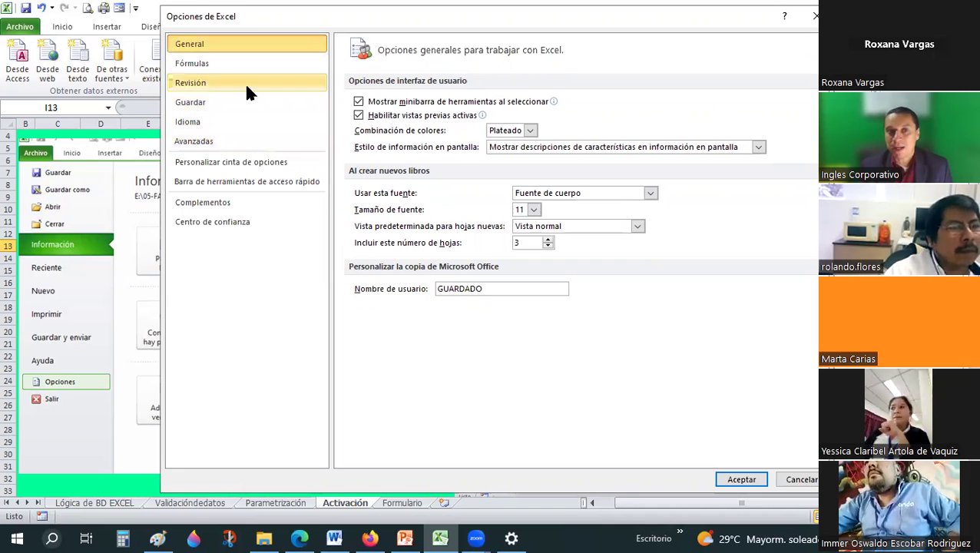
Step: Go from Personalizar cinta de opciones to the Barra de herramientas de acceso rápido page in Excel Options
{"action": "left_click", "coordinate": [225, 167]}
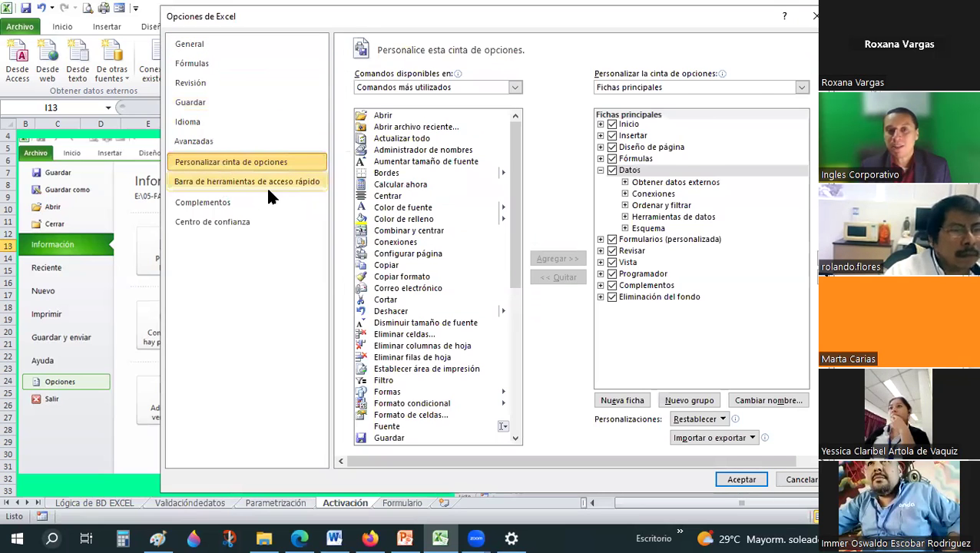
{"action": "left_click", "coordinate": [267, 192]}
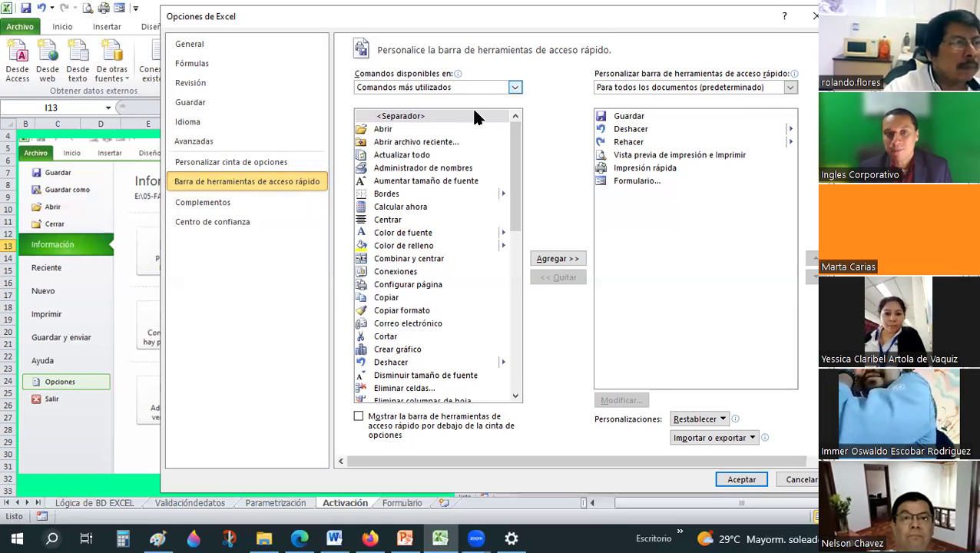
Step: Set 'Comandos disponibles en' to 'Todos los comandos' for the quick access toolbar
{"action": "left_click", "coordinate": [469, 87]}
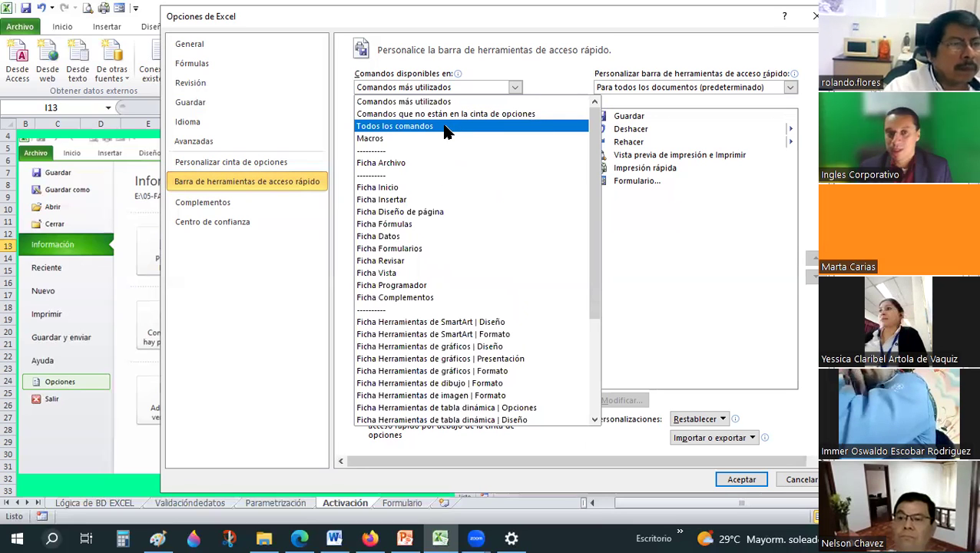
{"action": "left_click", "coordinate": [443, 129]}
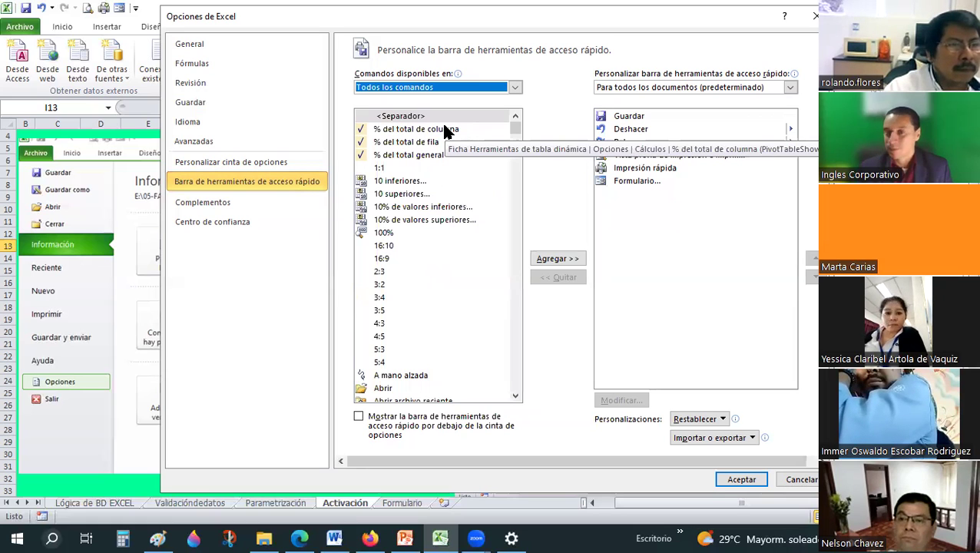
{"action": "left_click", "coordinate": [513, 87]}
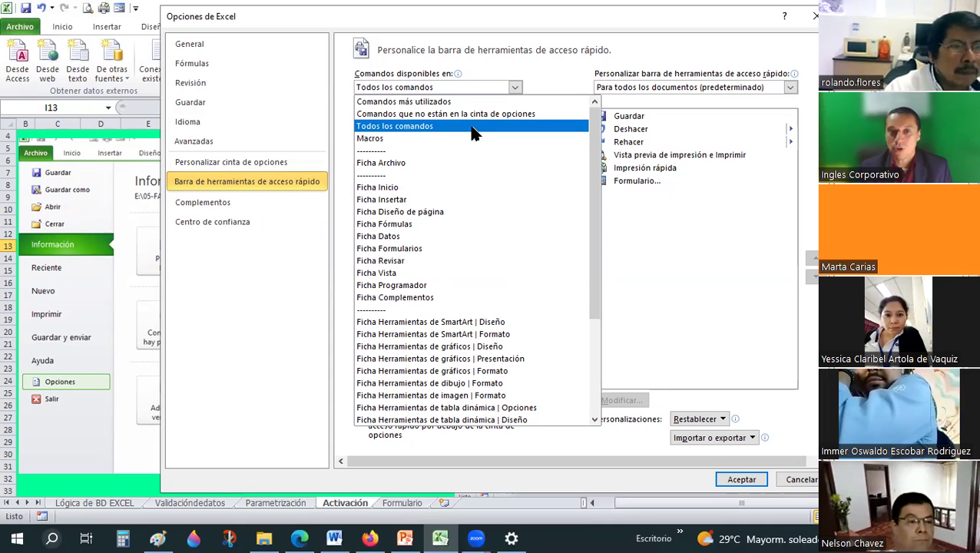
{"action": "left_click", "coordinate": [513, 88]}
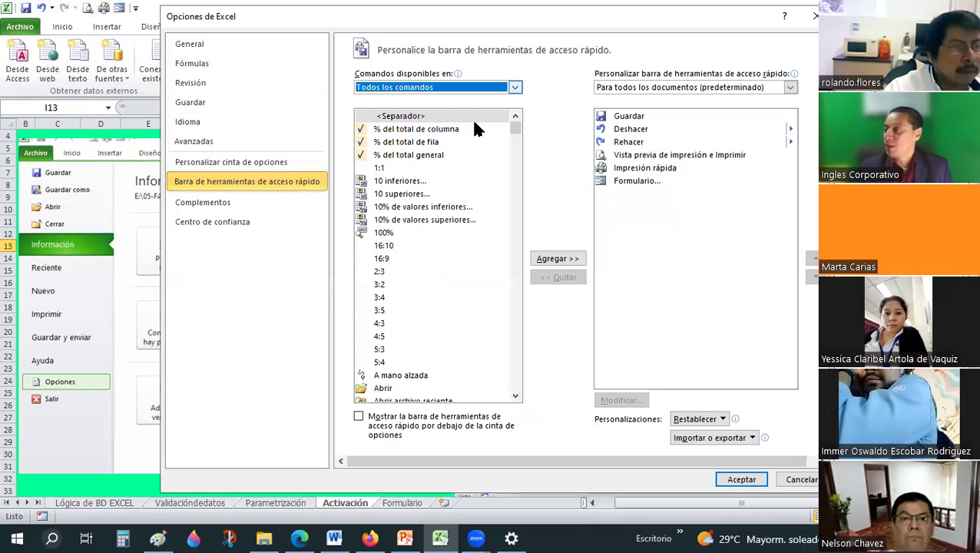
{"action": "key", "text": "alt+Down"}
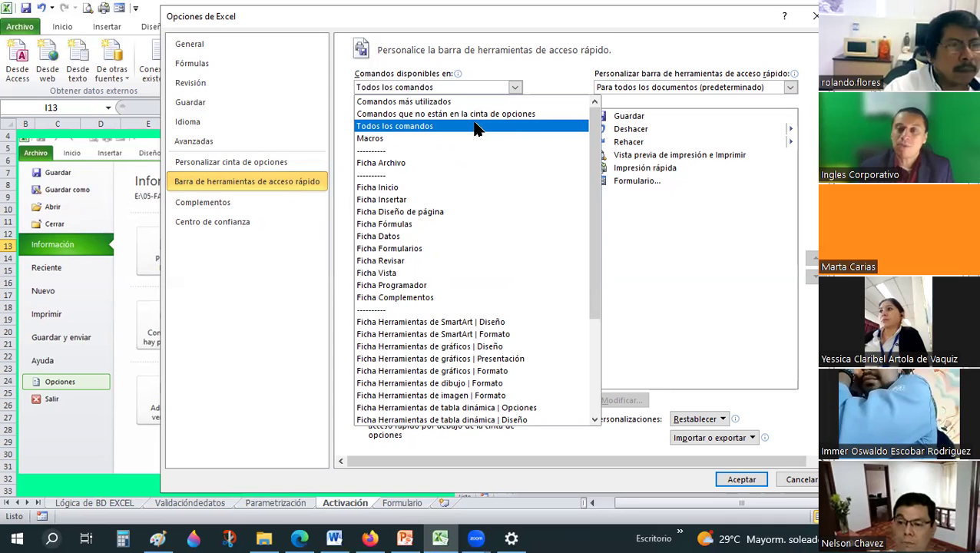
{"action": "left_click", "coordinate": [474, 125]}
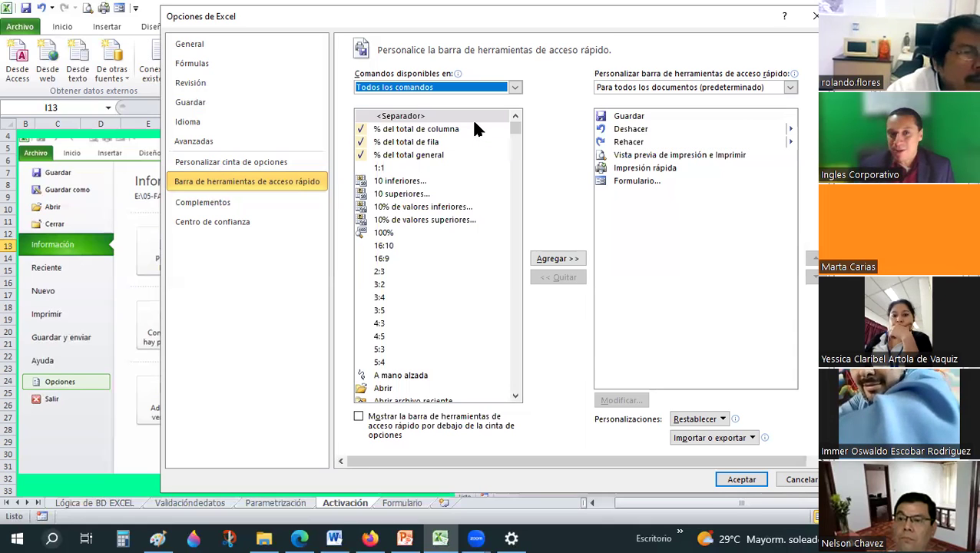
Step: Select 'Formulario...' in the Todos los comandos list, then confirm the options with Aceptar
{"action": "left_click", "coordinate": [409, 185]}
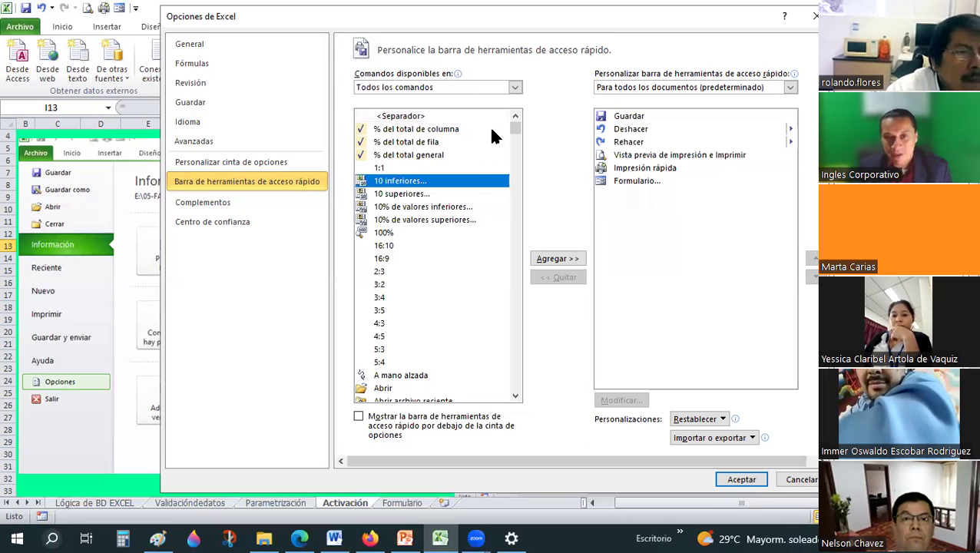
{"action": "key", "text": "f"}
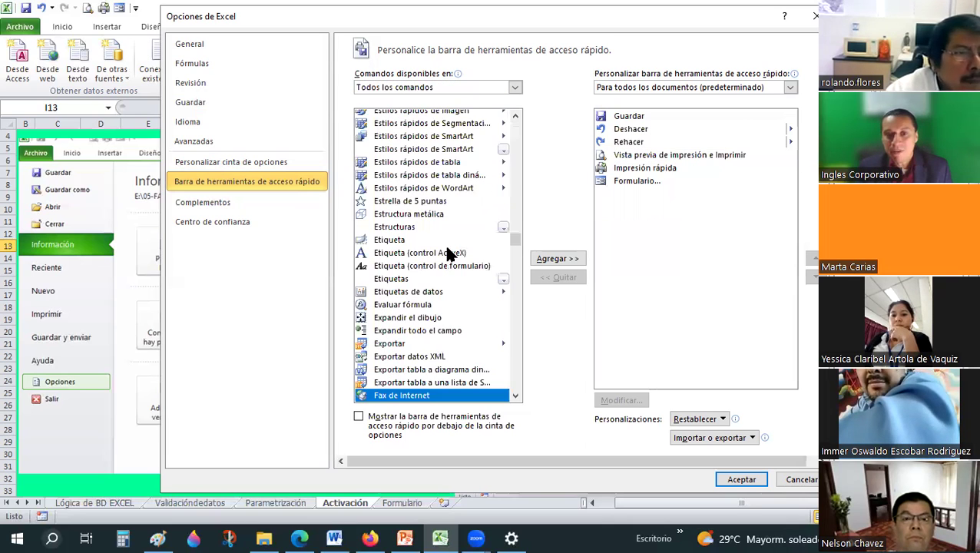
{"action": "scroll", "coordinate": [443, 228], "scroll_direction": "down", "scroll_amount": 3}
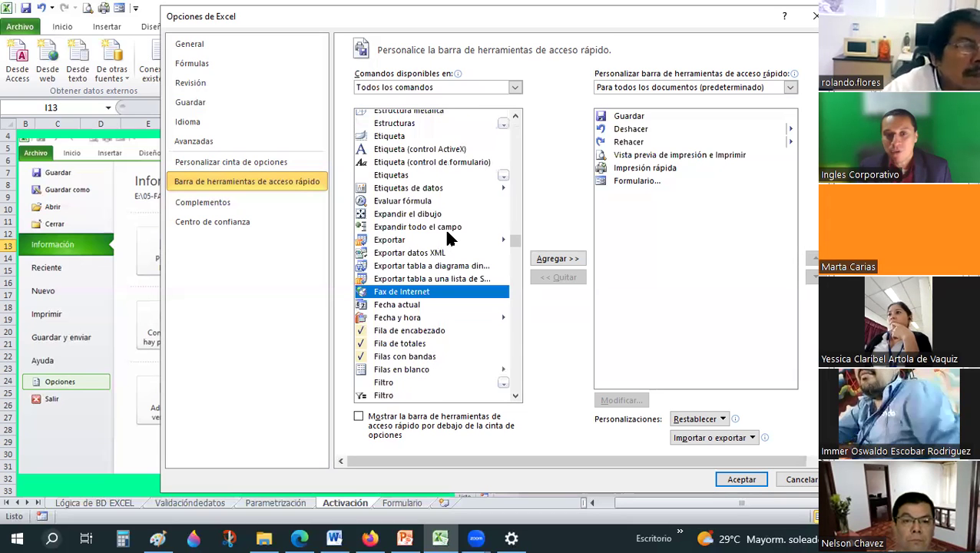
{"action": "scroll", "coordinate": [444, 227], "scroll_direction": "down", "scroll_amount": 2}
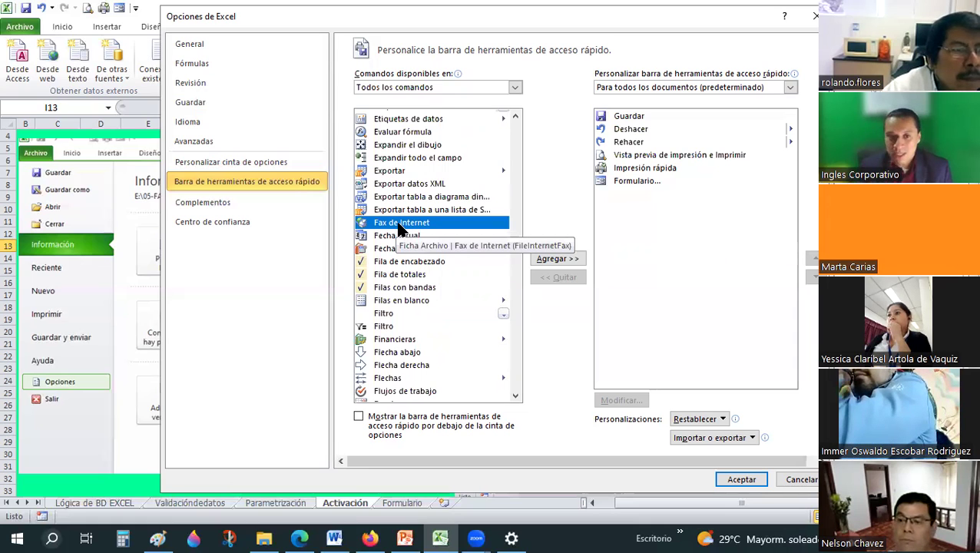
{"action": "scroll", "coordinate": [400, 228], "scroll_direction": "down", "scroll_amount": 5}
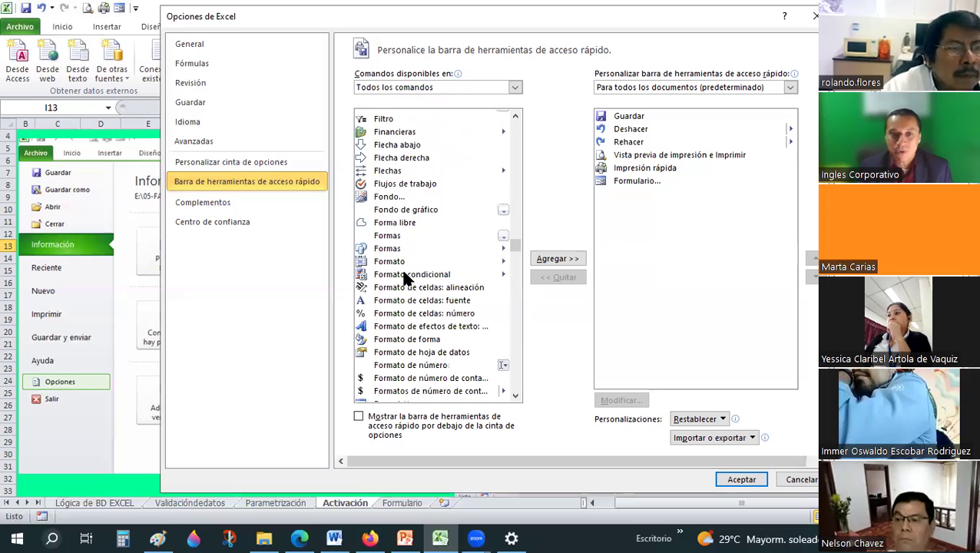
{"action": "scroll", "coordinate": [405, 279], "scroll_direction": "down", "scroll_amount": 3}
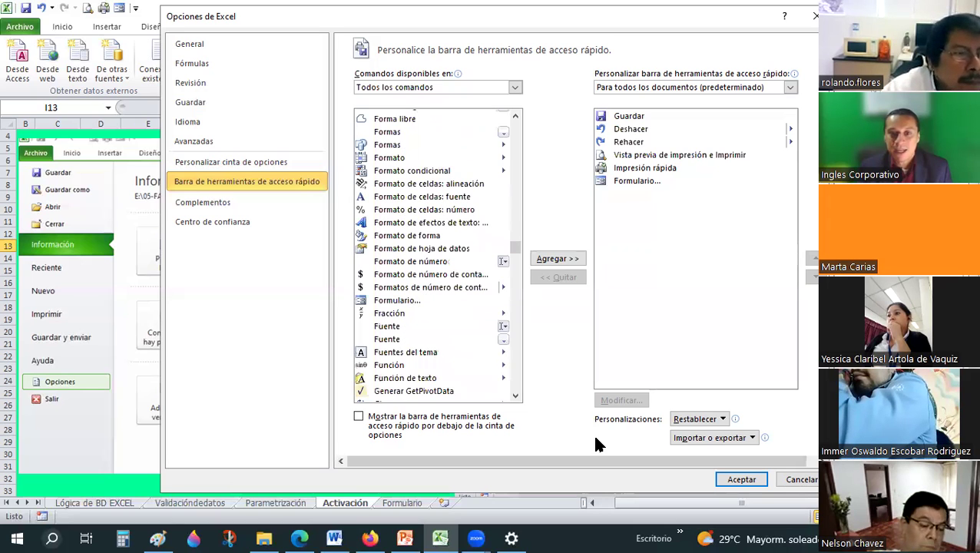
{"action": "left_click", "coordinate": [398, 300]}
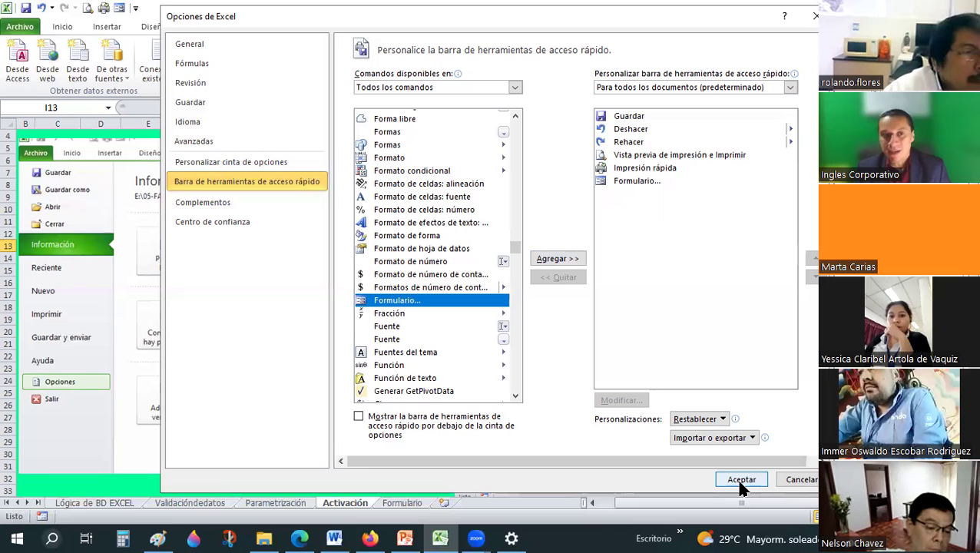
{"action": "left_click", "coordinate": [741, 486]}
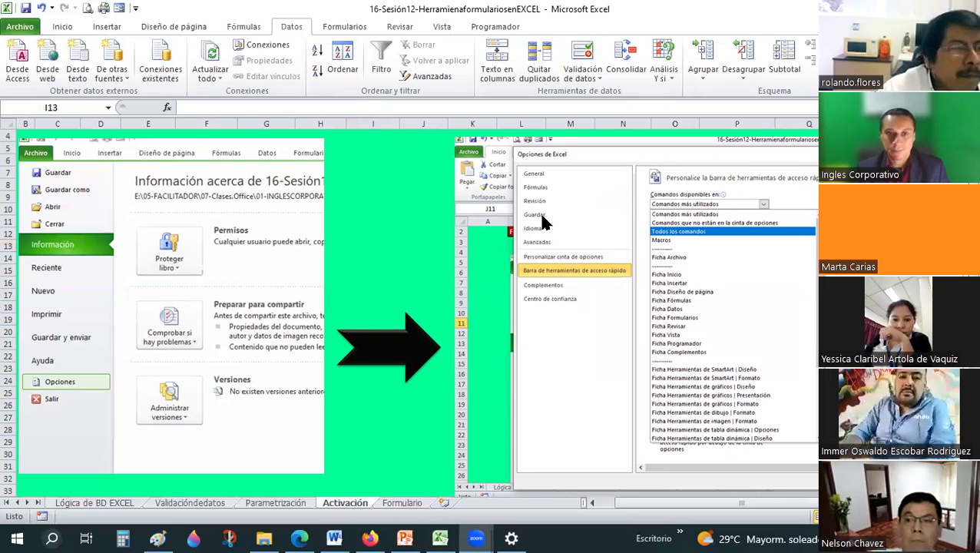
Step: Reopen the quick access toolbar options from Archivo, with 'Todos los comandos' as the source list
{"action": "left_click", "coordinate": [17, 28]}
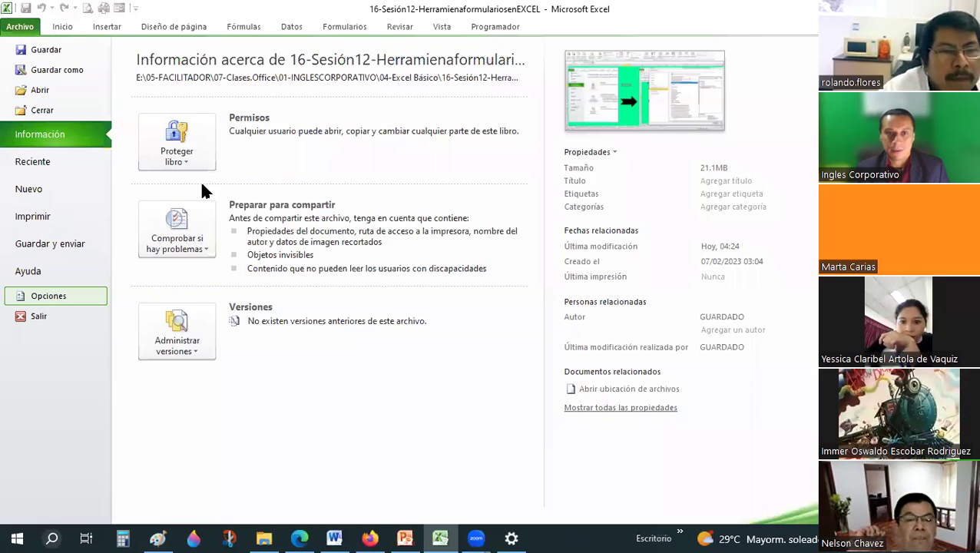
{"action": "left_click", "coordinate": [201, 184]}
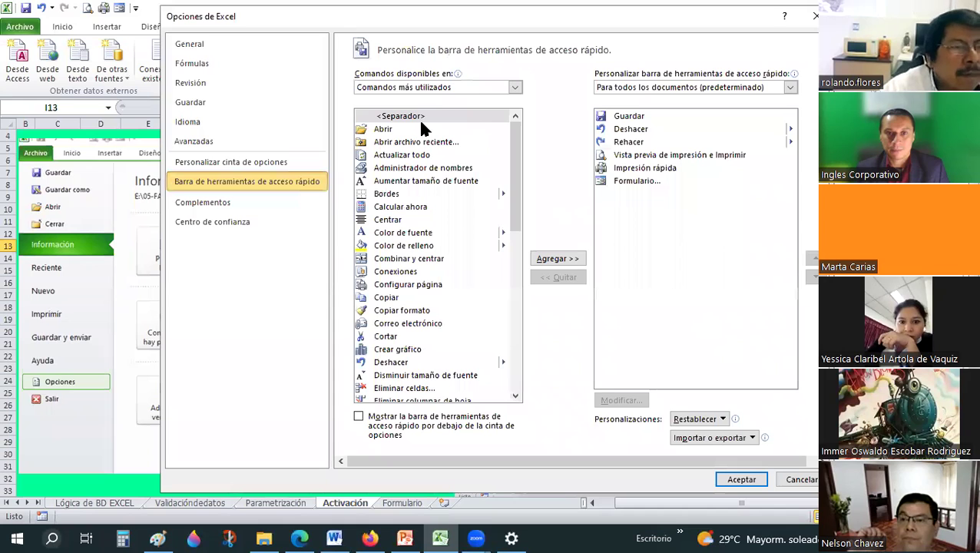
{"action": "left_click", "coordinate": [415, 125]}
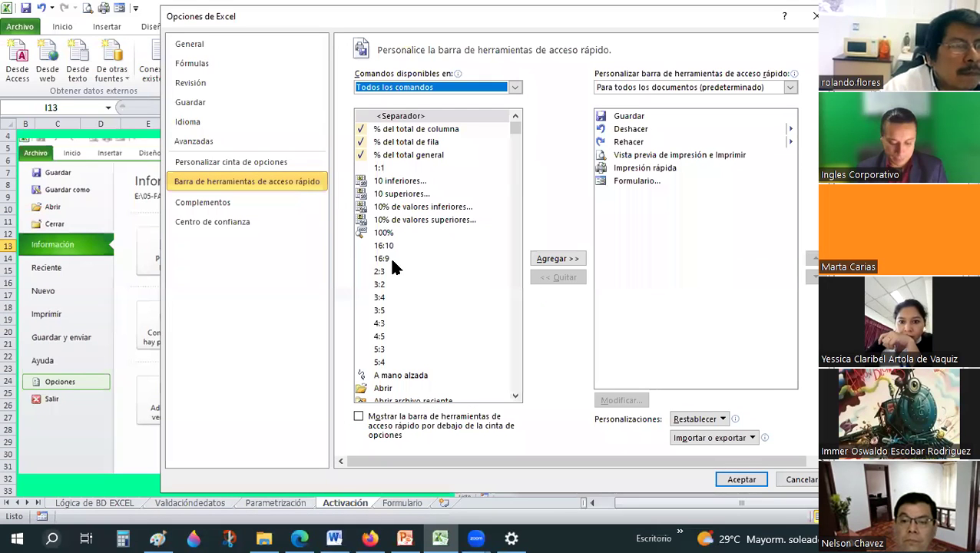
Step: Find 'Formulario...' among the F commands and select it
{"action": "left_click", "coordinate": [390, 259]}
{"action": "key", "text": "f"}
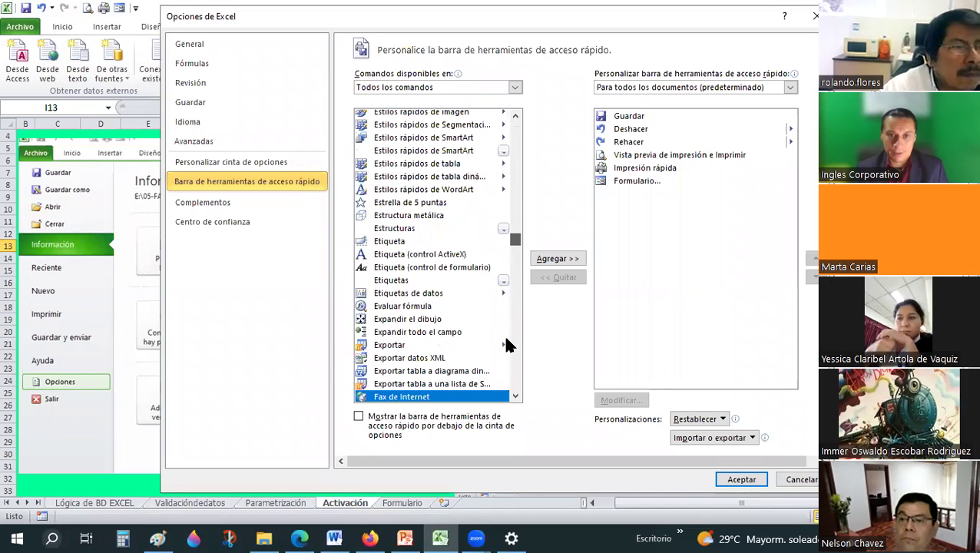
{"action": "scroll", "coordinate": [505, 345], "scroll_direction": "down", "scroll_amount": 15}
{"action": "scroll", "coordinate": [493, 304], "scroll_direction": "up", "scroll_amount": 10}
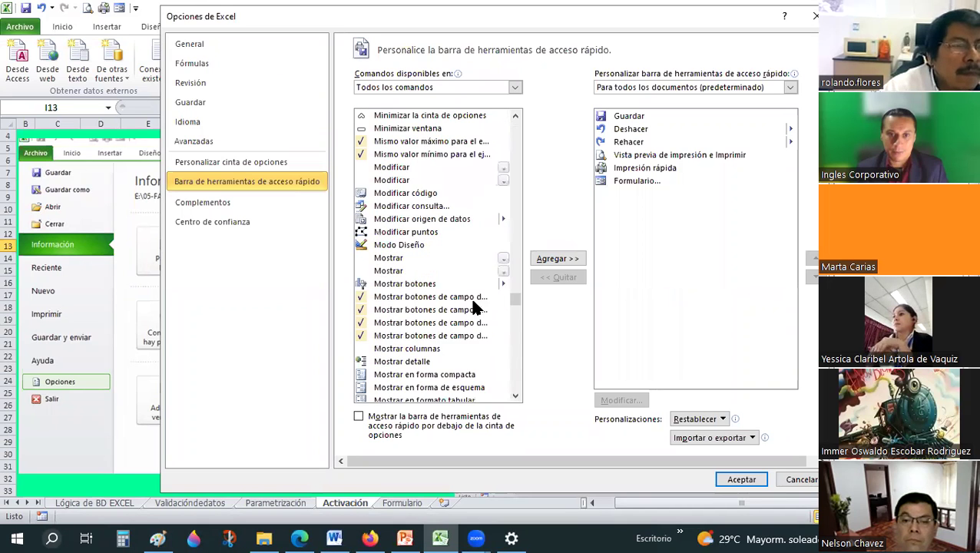
{"action": "key", "text": "Down"}
{"action": "key", "text": "Down"}
{"action": "key", "text": "Down"}
{"action": "scroll", "coordinate": [474, 307], "scroll_direction": "down", "scroll_amount": 4}
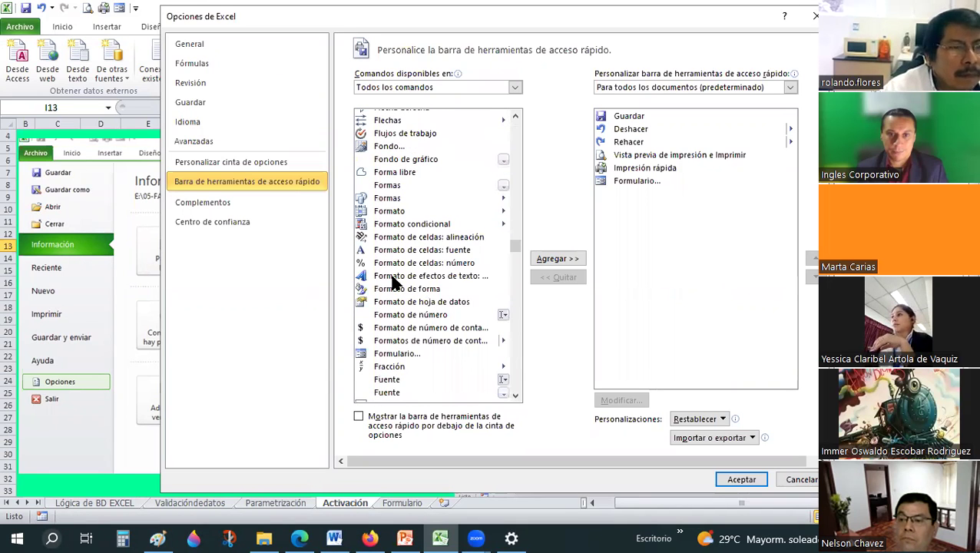
{"action": "scroll", "coordinate": [391, 286], "scroll_direction": "down", "scroll_amount": 2}
{"action": "left_click", "coordinate": [491, 284]}
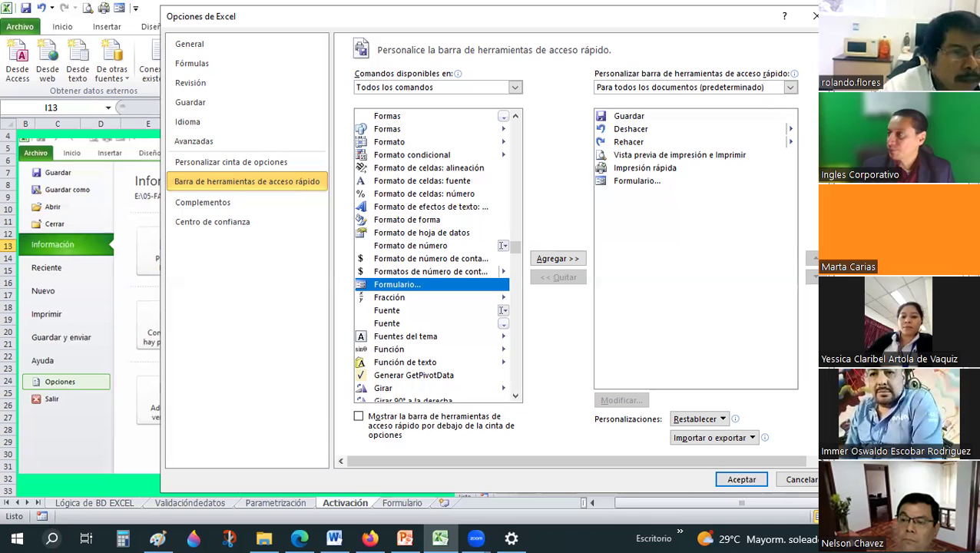
{"action": "key", "text": "alt+Tab"}
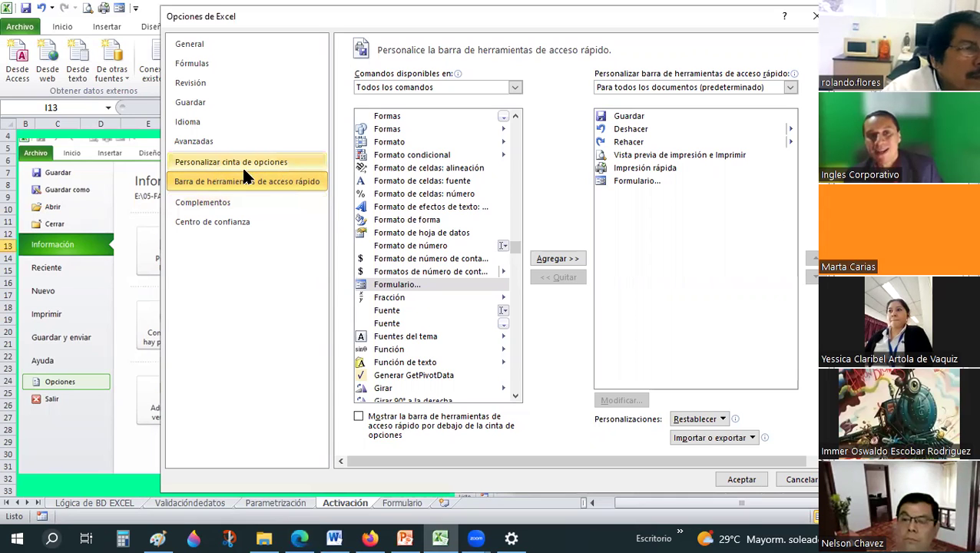
{"action": "left_click", "coordinate": [254, 167]}
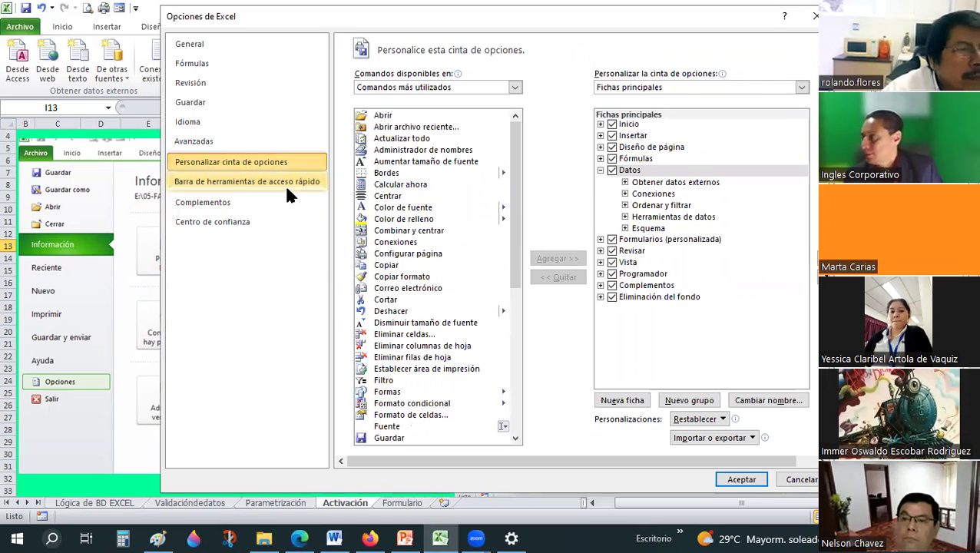
{"action": "left_click", "coordinate": [289, 185]}
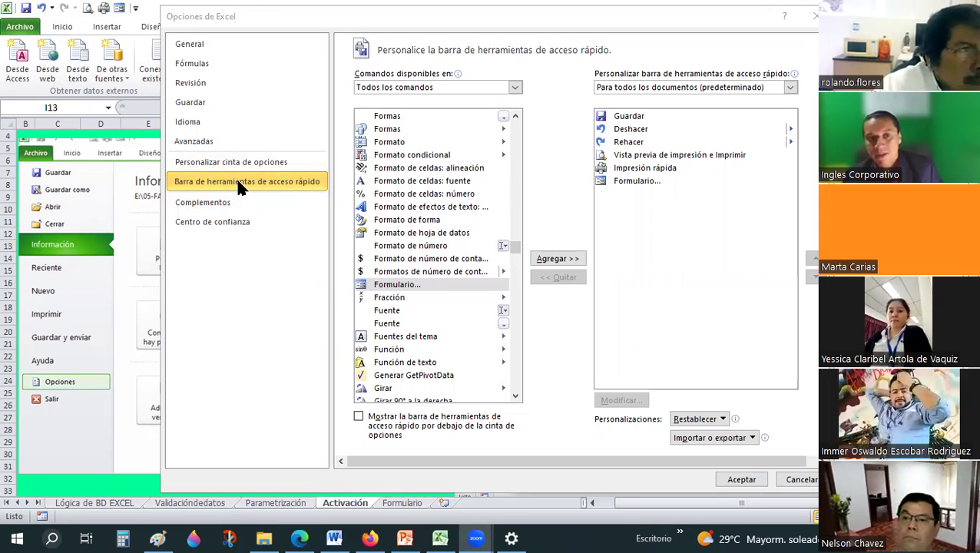
{"action": "left_click", "coordinate": [515, 87]}
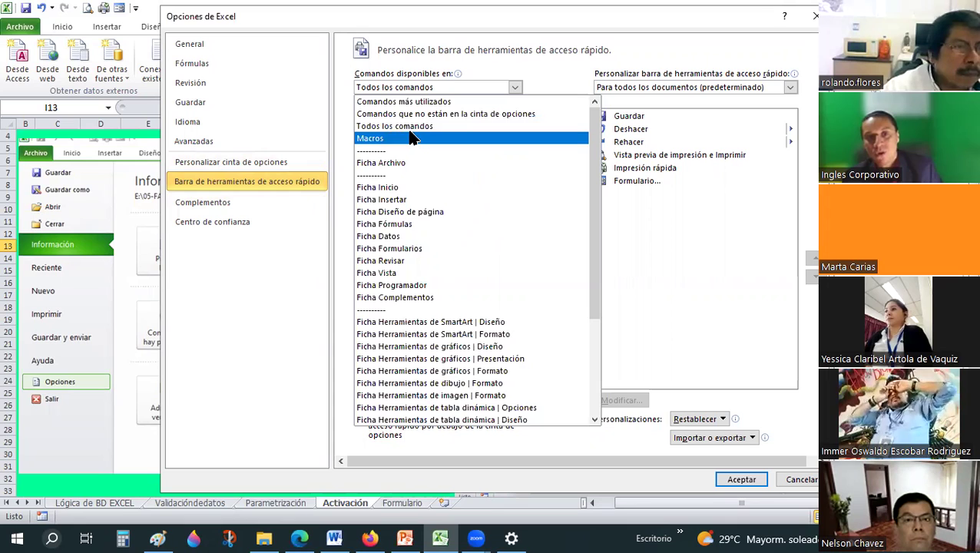
{"action": "left_click", "coordinate": [409, 133]}
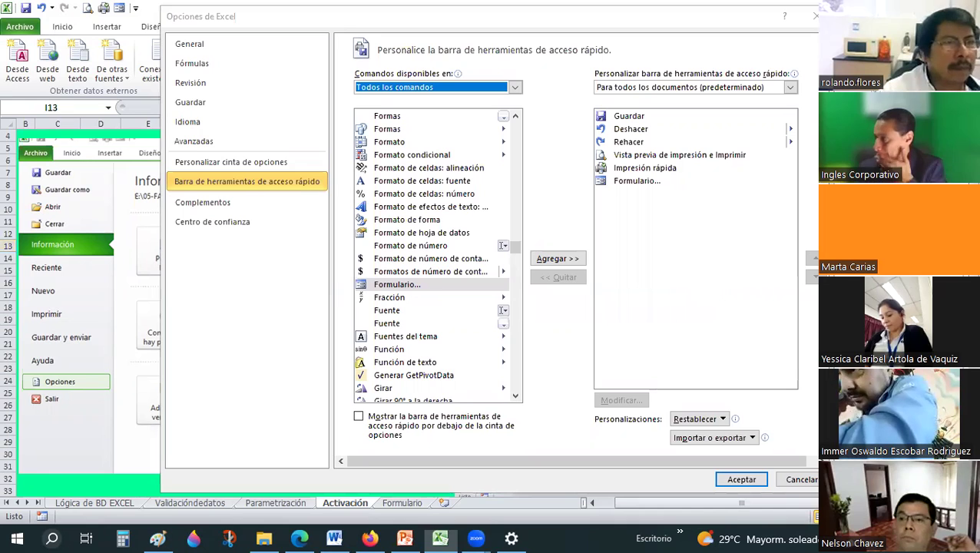
{"action": "key", "text": "alt+Tab"}
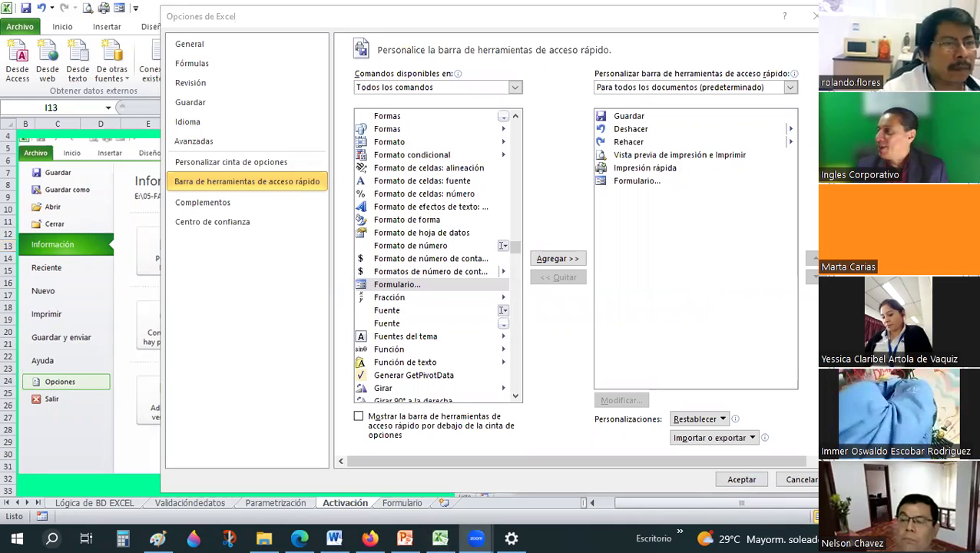
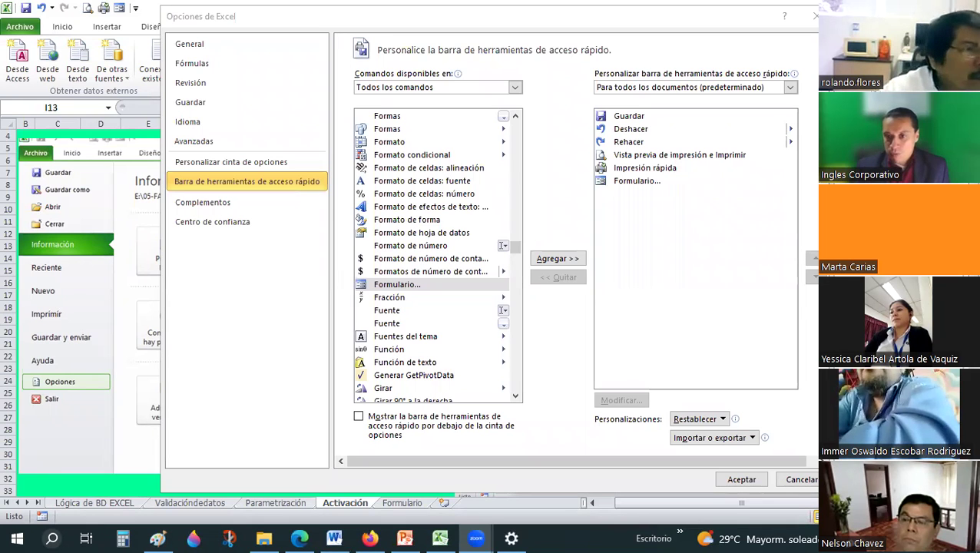
Step: Cancel Opciones de Excel and switch to the Formulario sheet's empty employee table
{"action": "left_click", "coordinate": [807, 484]}
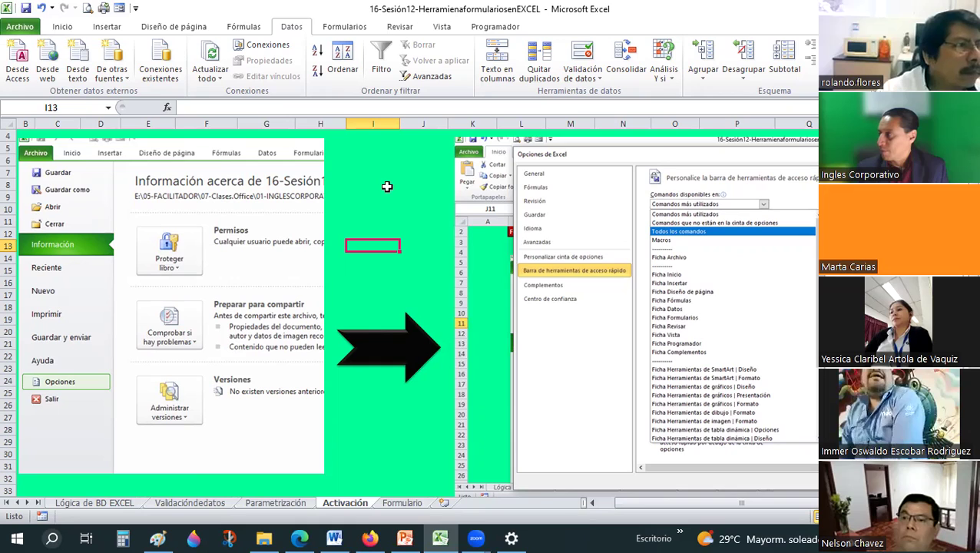
{"action": "left_click", "coordinate": [387, 186]}
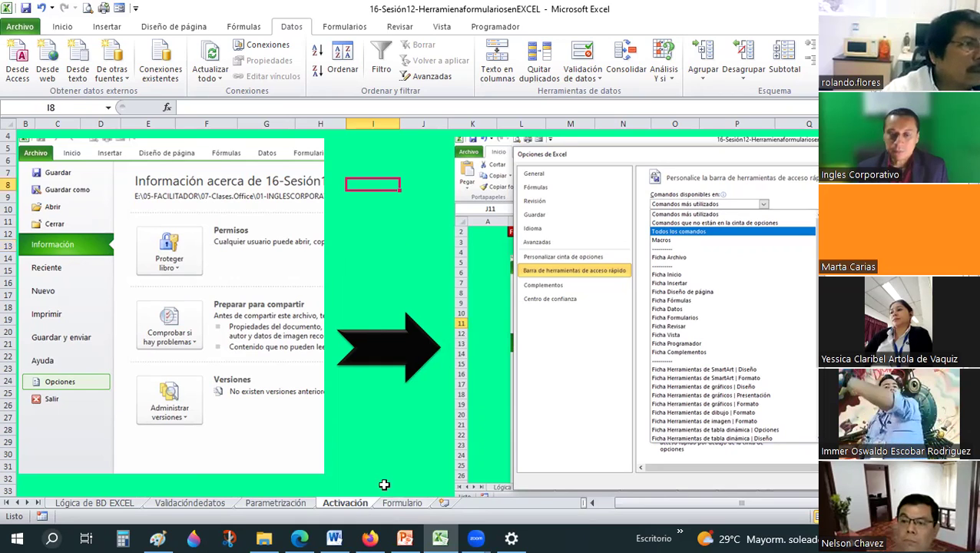
{"action": "left_click", "coordinate": [399, 504]}
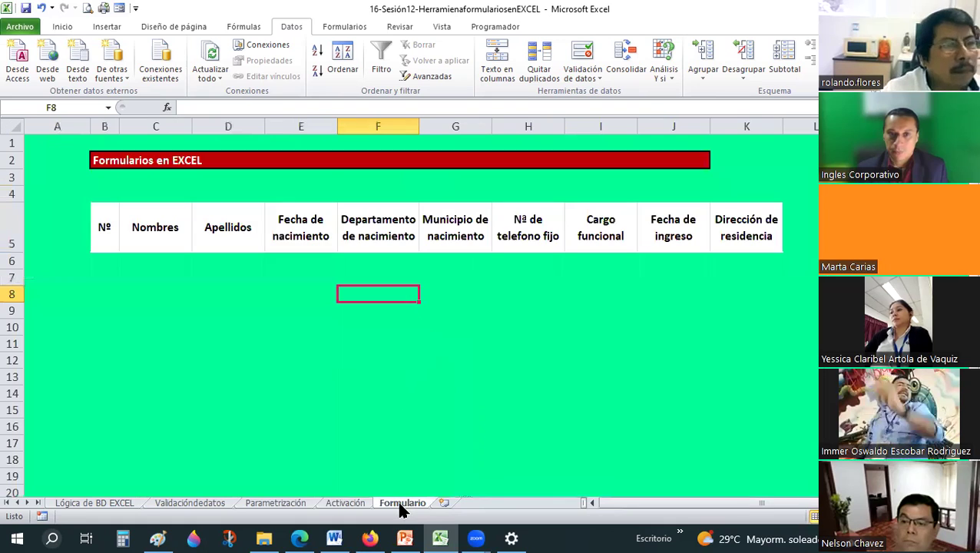
Step: Return to the Activación sheet and try the Formulario button, dismissing the range error
{"action": "left_click", "coordinate": [381, 384]}
{"action": "left_click", "coordinate": [351, 499]}
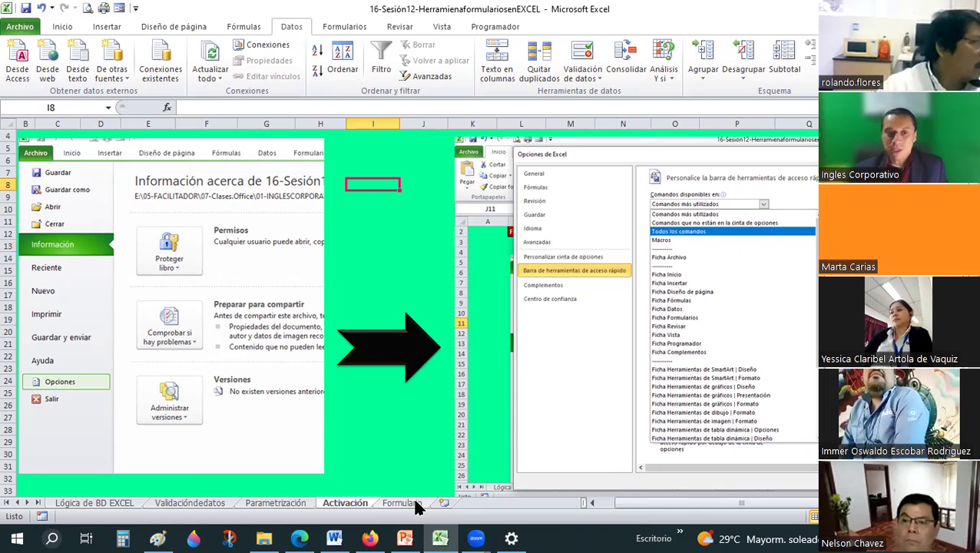
{"action": "left_click", "coordinate": [376, 208]}
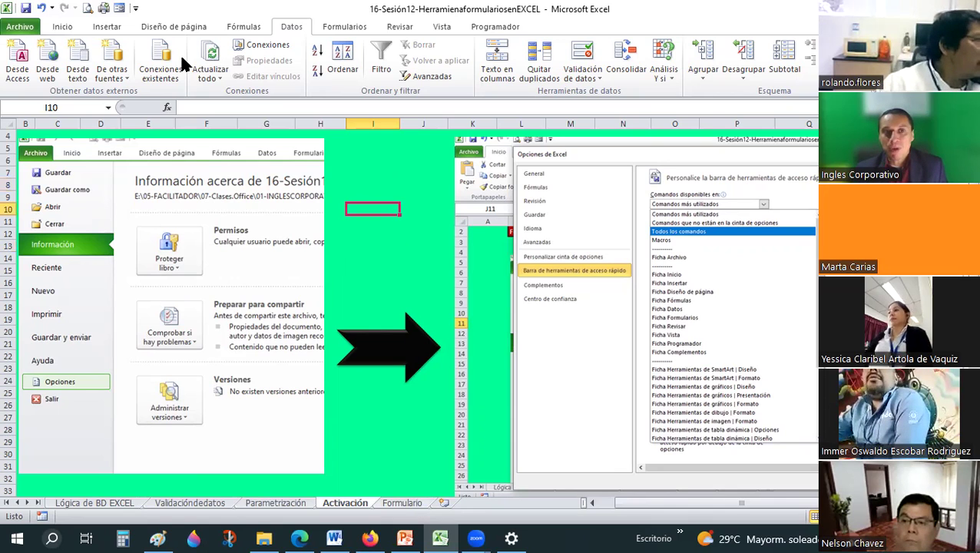
{"action": "left_click", "coordinate": [118, 8]}
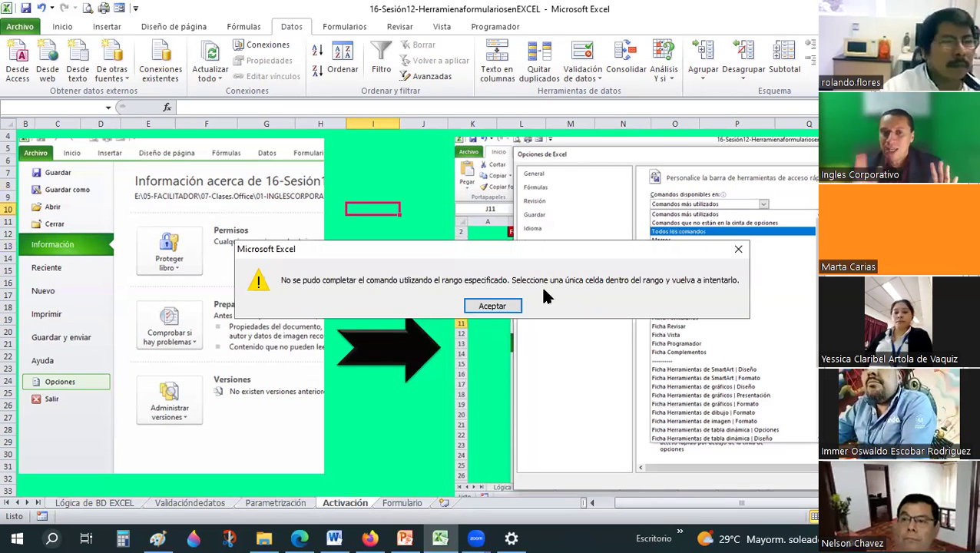
{"action": "left_click", "coordinate": [492, 305]}
{"action": "left_click", "coordinate": [435, 270]}
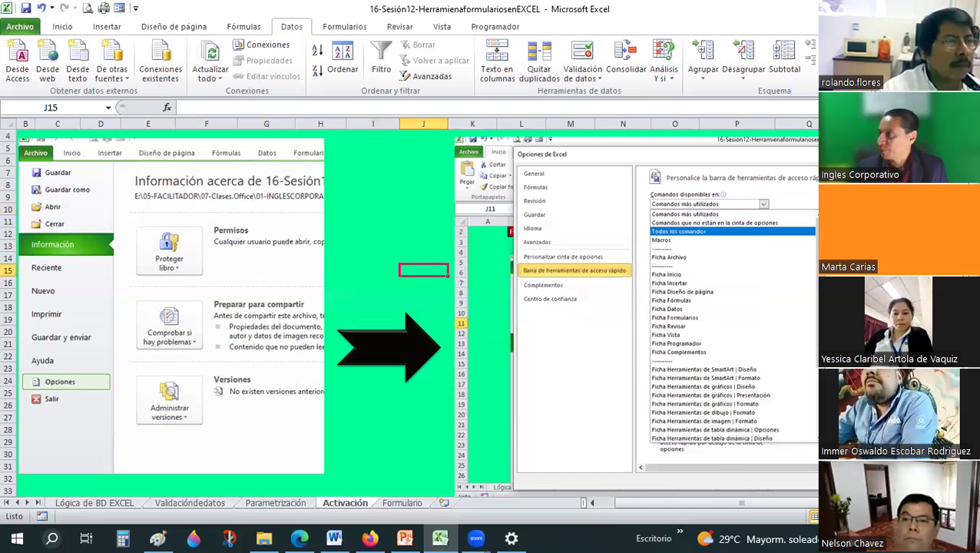
Step: Retry the data form, dismiss the range error again, and switch to the presentation
{"action": "key", "text": "alt+Tab"}
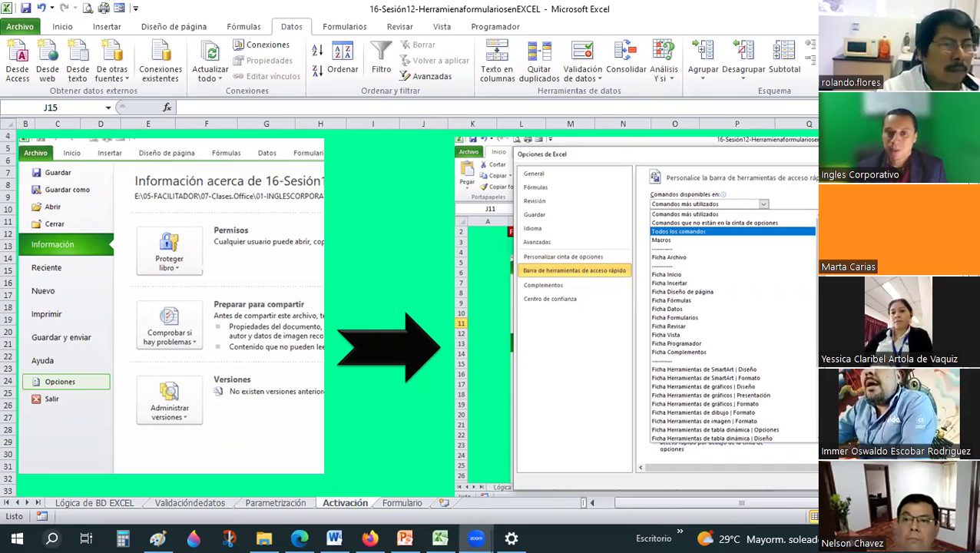
{"action": "left_click", "coordinate": [200, 91]}
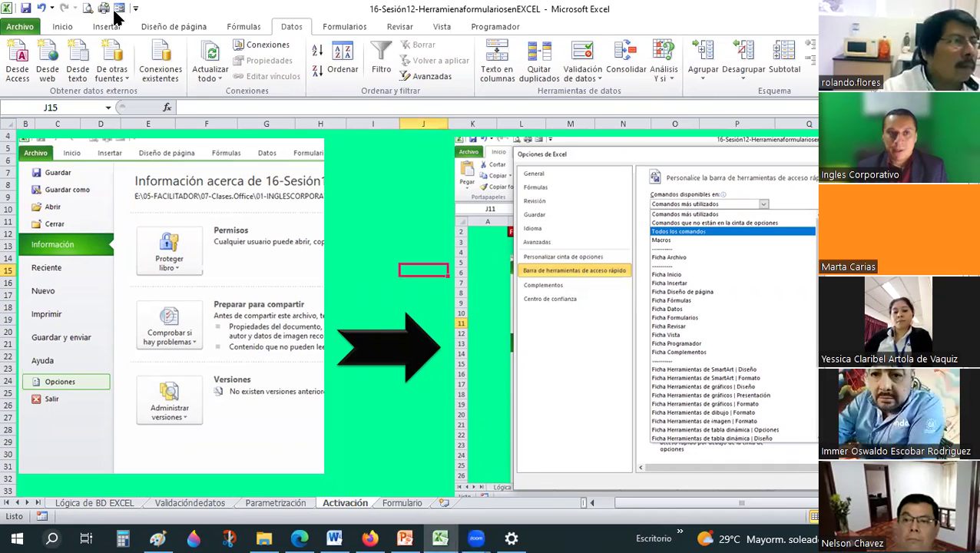
{"action": "left_click", "coordinate": [117, 9]}
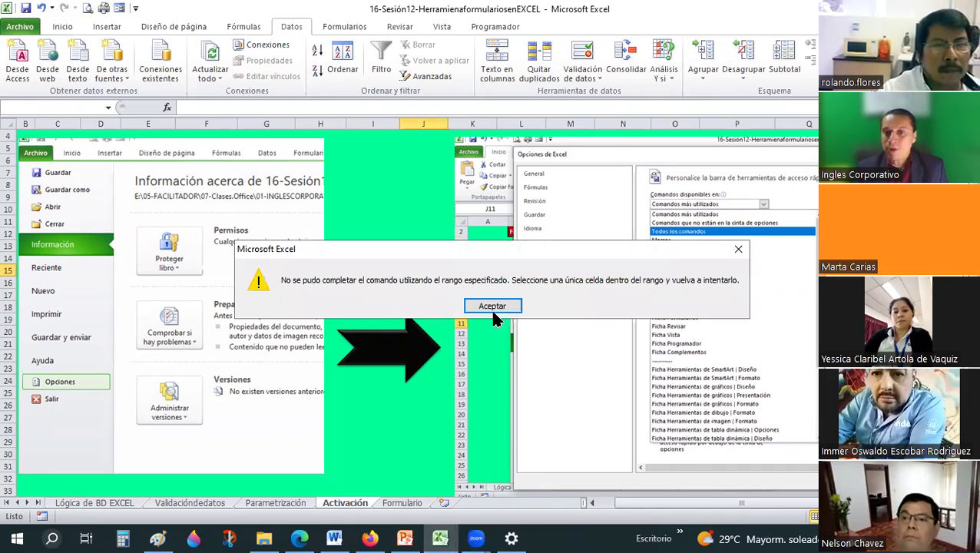
{"action": "left_click", "coordinate": [492, 309]}
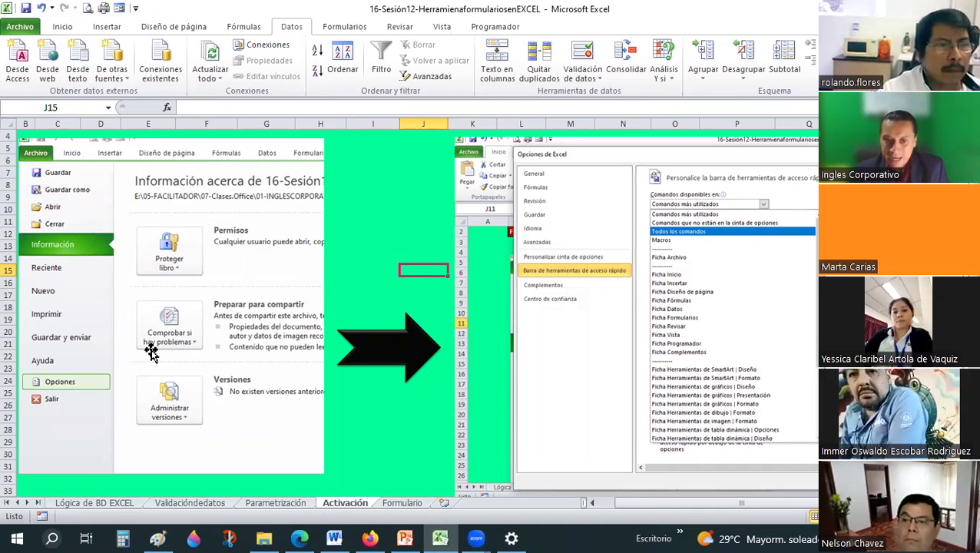
{"action": "scroll", "coordinate": [325, 269], "scroll_direction": "down", "scroll_amount": 2}
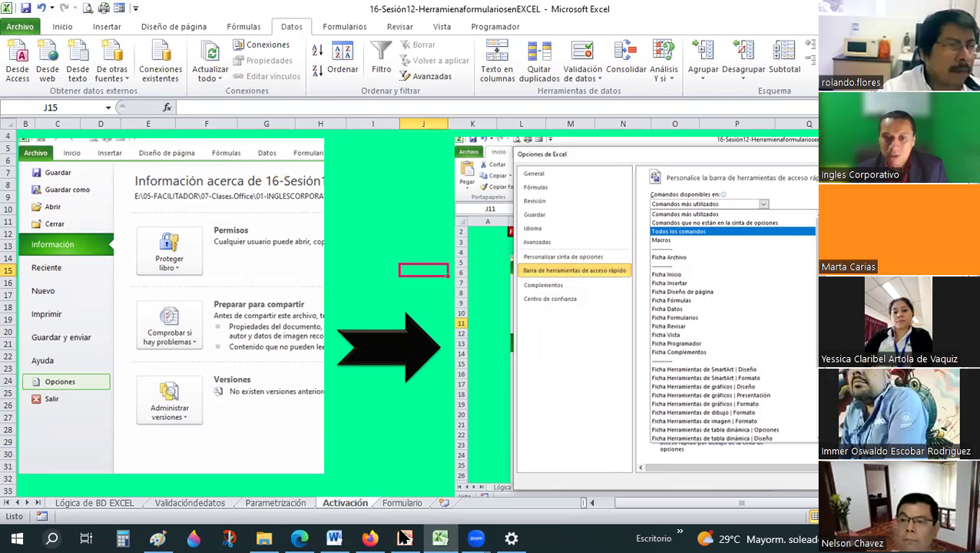
{"action": "left_click", "coordinate": [404, 537]}
Step: View the Objetivo and form-tool slides in PowerPoint, then return to Excel
{"action": "left_click", "coordinate": [69, 231]}
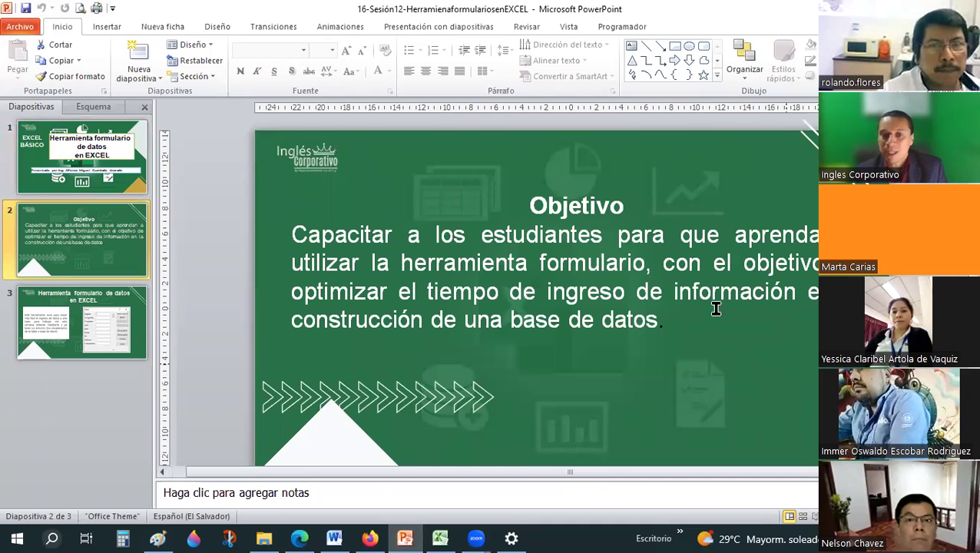
{"action": "left_click", "coordinate": [115, 307]}
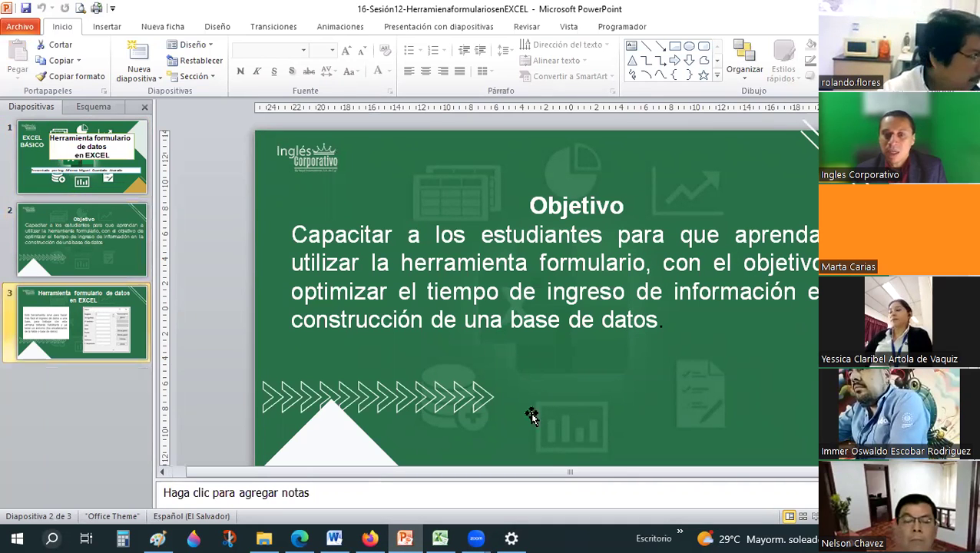
{"action": "left_click", "coordinate": [440, 537]}
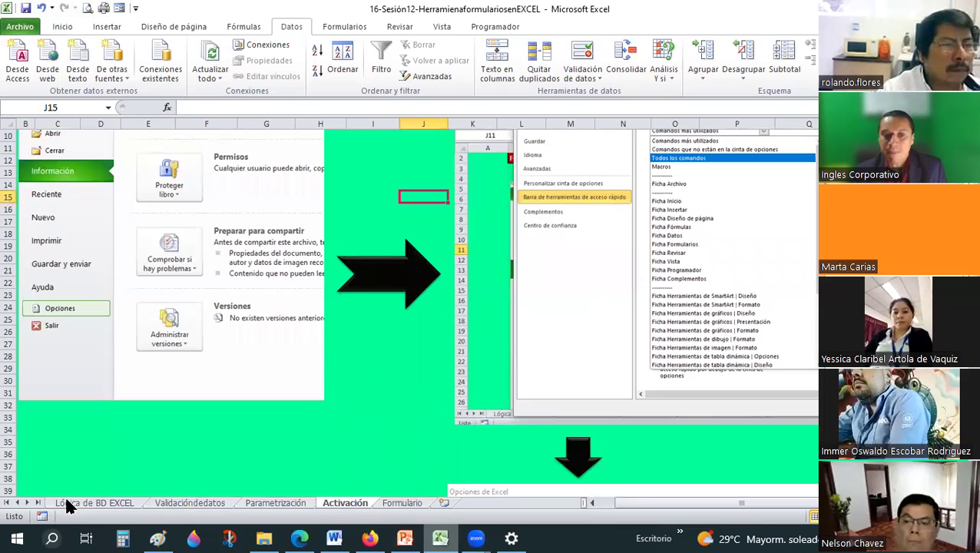
Step: Browse the Lógica de BD EXCEL sheet's diagram
{"action": "left_click", "coordinate": [73, 504]}
{"action": "left_click", "coordinate": [504, 258]}
{"action": "scroll", "coordinate": [505, 255], "scroll_direction": "up", "scroll_amount": 1}
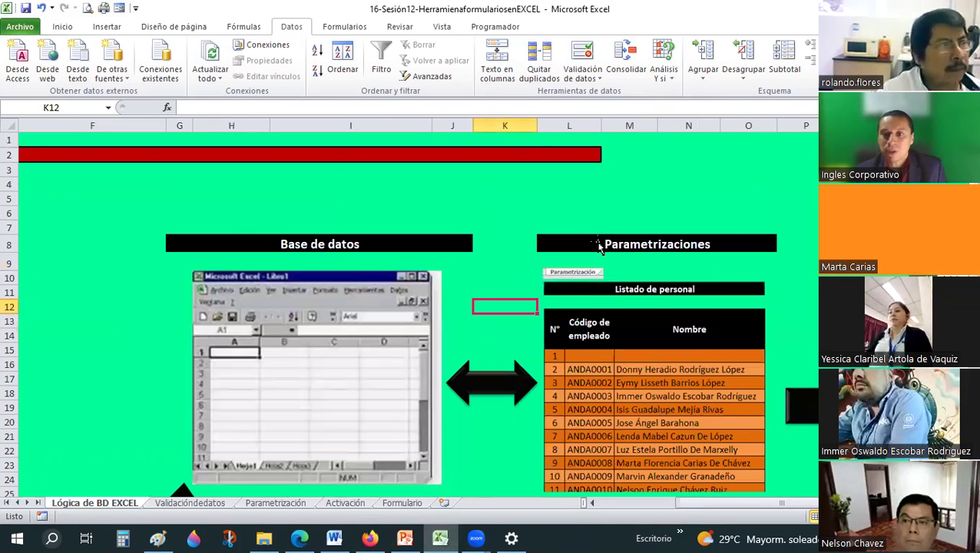
{"action": "scroll", "coordinate": [615, 384], "scroll_direction": "down", "scroll_amount": 3}
{"action": "scroll", "coordinate": [695, 504], "scroll_direction": "right", "scroll_amount": 3}
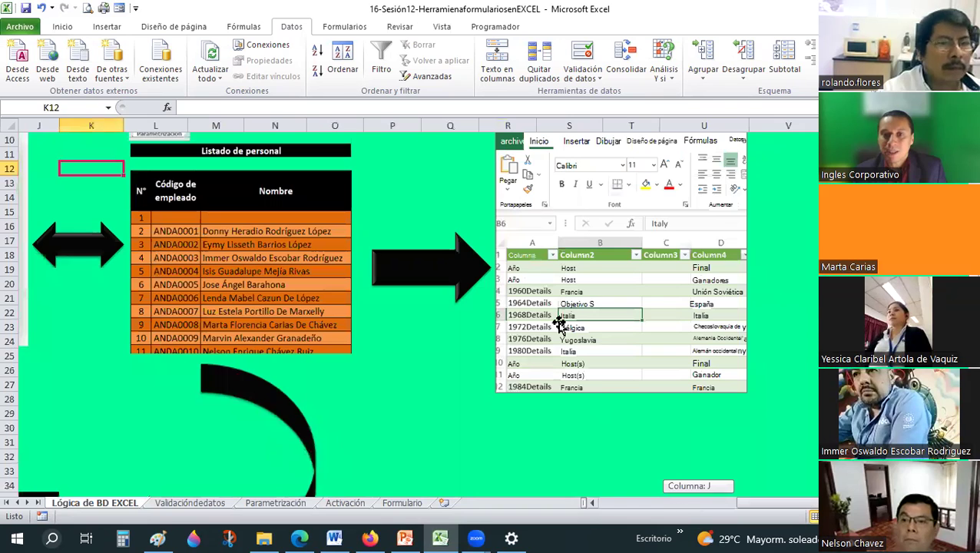
{"action": "scroll", "coordinate": [558, 324], "scroll_direction": "left", "scroll_amount": 4}
{"action": "scroll", "coordinate": [267, 510], "scroll_direction": "down", "scroll_amount": 2}
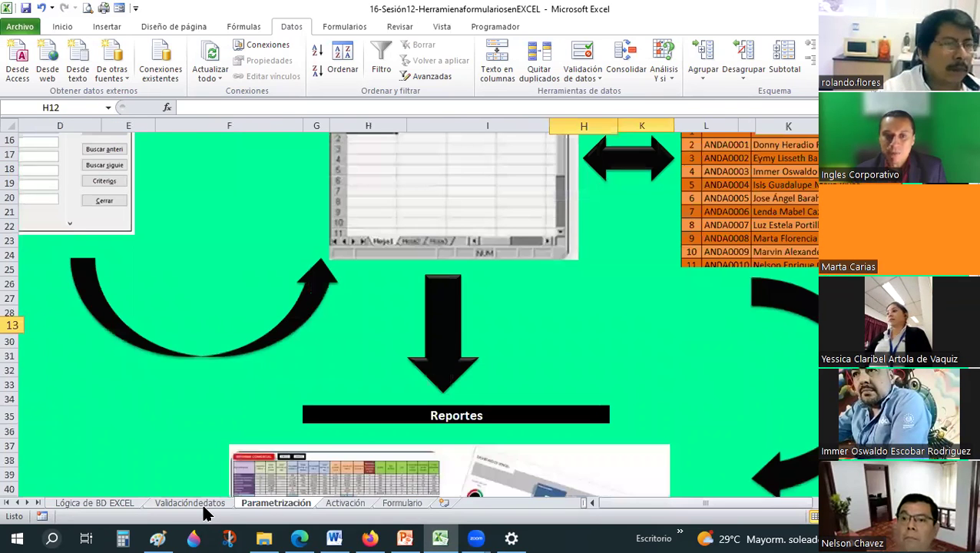
Step: Look at the Parametrización and Activación sheets, then move on to Formulario
{"action": "left_click", "coordinate": [275, 503]}
{"action": "left_click", "coordinate": [344, 503]}
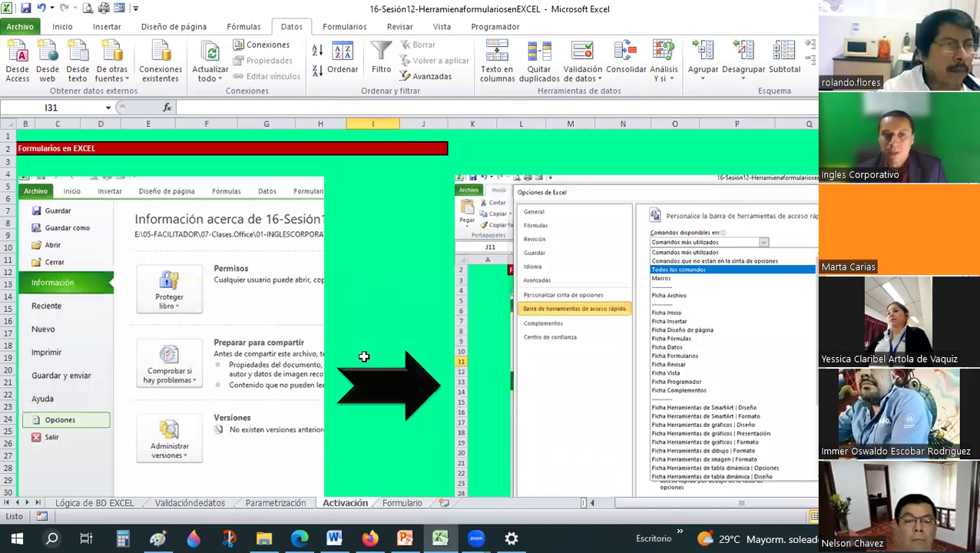
{"action": "key", "text": "ctrl+Page_Down"}
{"action": "left_click", "coordinate": [263, 329]}
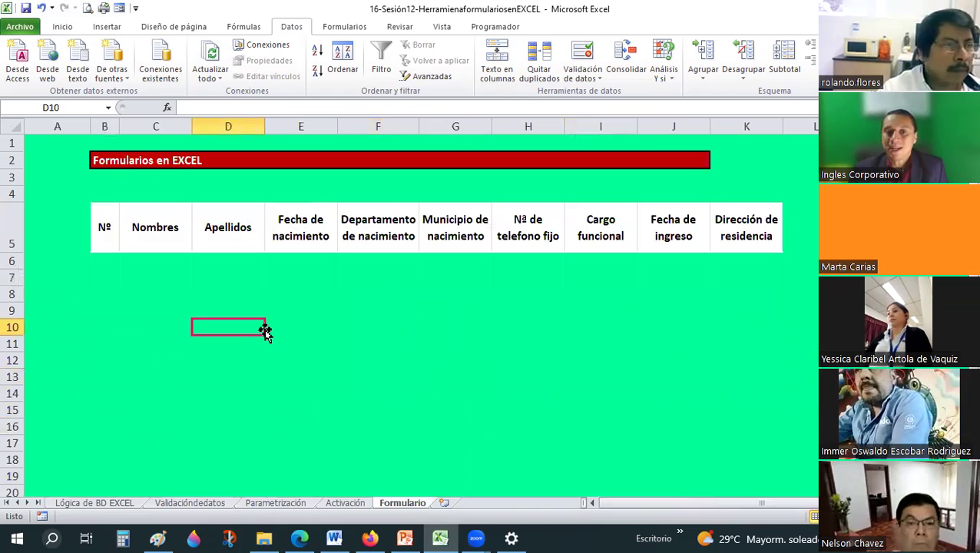
Step: Select the employee header cells, dismiss a range error, then clear the selection
{"action": "left_click_drag", "start_coordinate": [105, 225], "coordinate": [711, 223]}
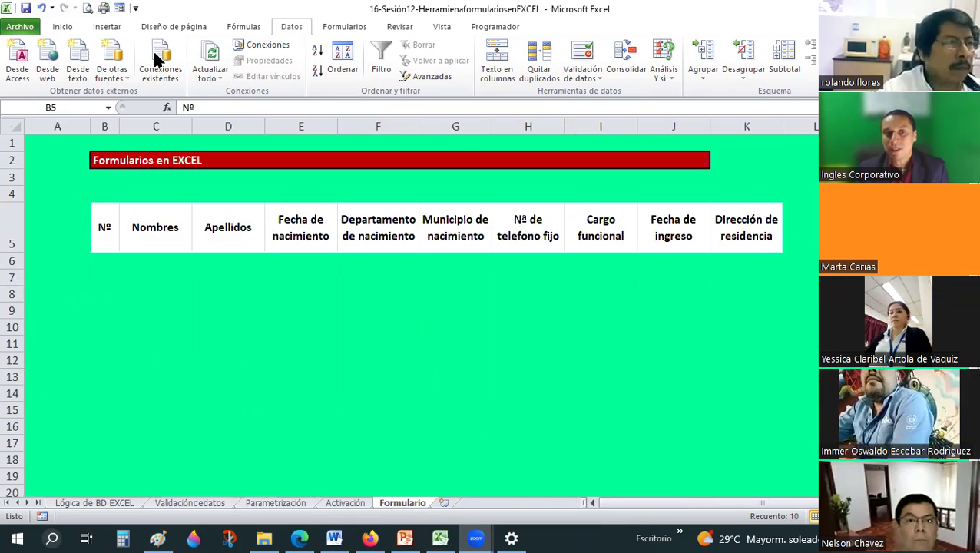
{"action": "left_click", "coordinate": [378, 394]}
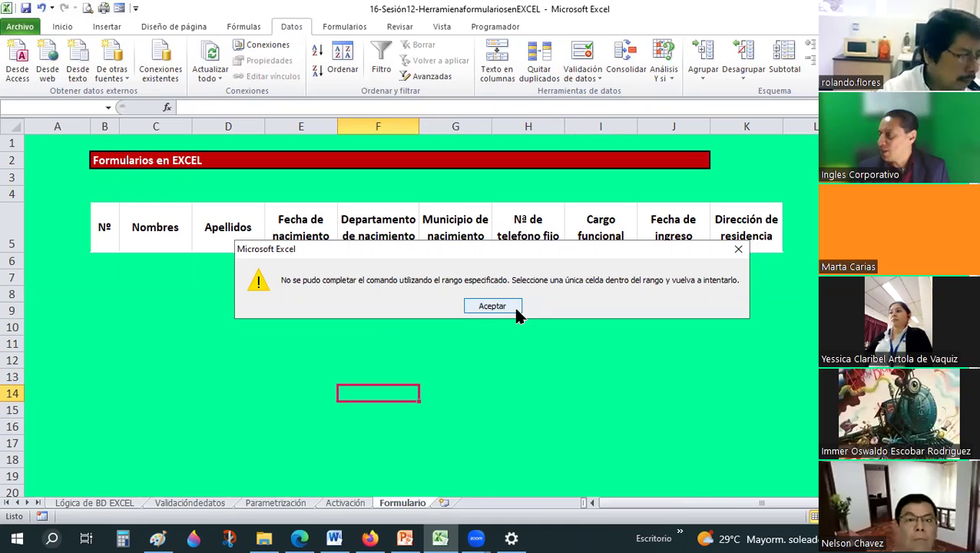
{"action": "left_click", "coordinate": [743, 351]}
{"action": "left_click_drag", "start_coordinate": [104, 227], "coordinate": [767, 247]}
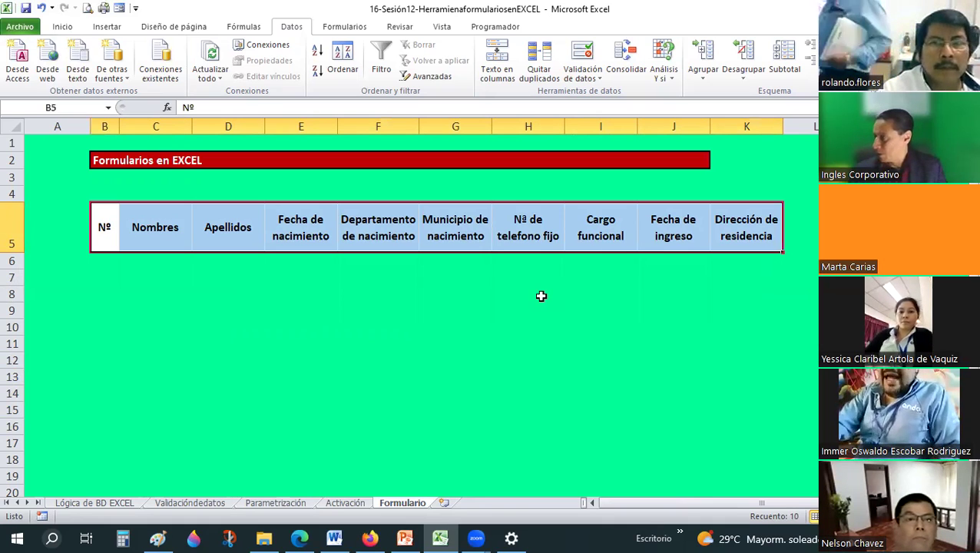
{"action": "left_click", "coordinate": [448, 279]}
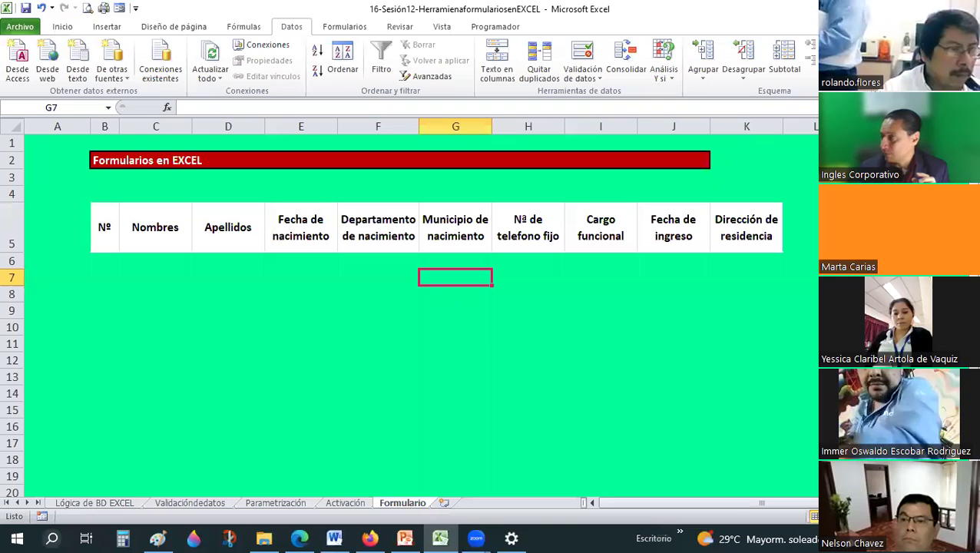
Step: Select header row B5:K5 from Nº to Dirección de residencia and show Insertar
{"action": "key", "text": "alt+Tab"}
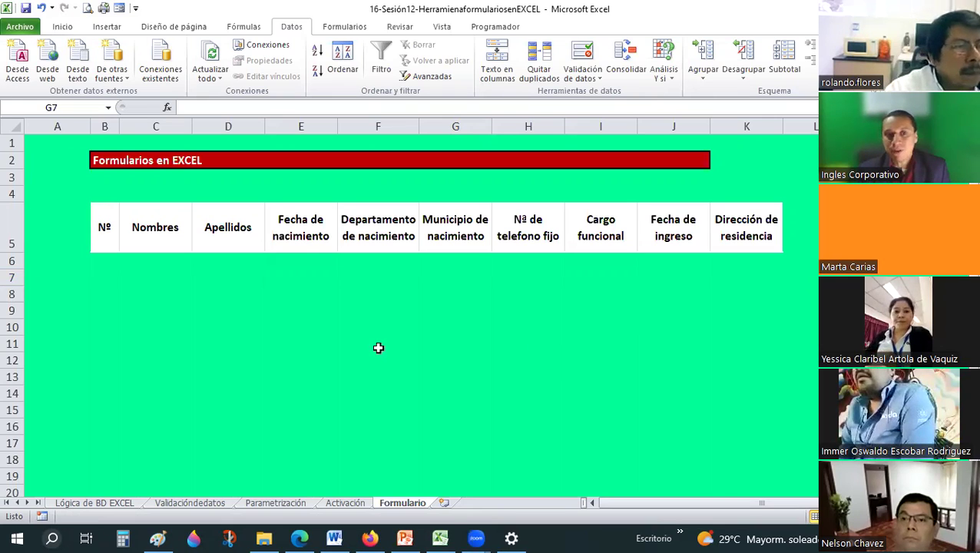
{"action": "key", "text": "alt+Tab"}
{"action": "left_click_drag", "start_coordinate": [104, 228], "coordinate": [357, 238]}
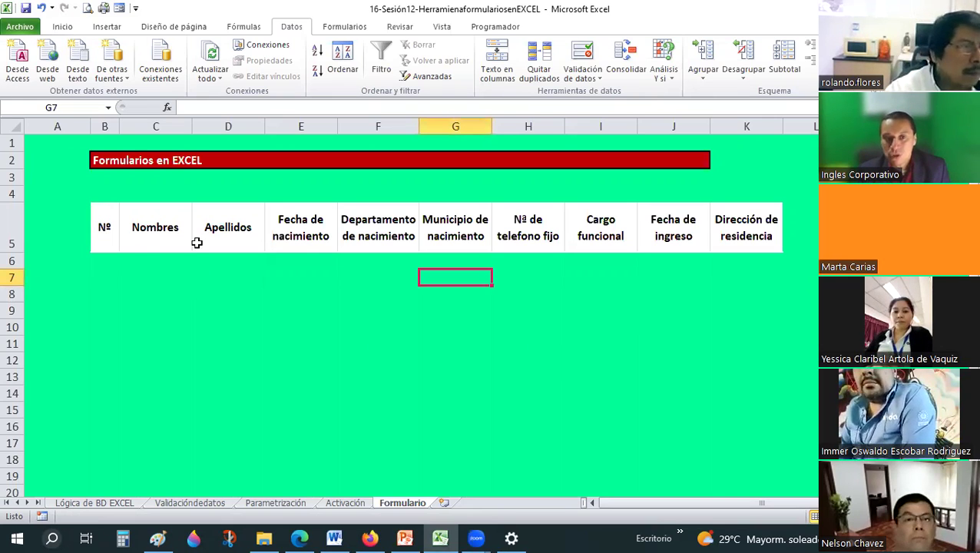
{"action": "left_click_drag", "start_coordinate": [540, 239], "coordinate": [716, 219]}
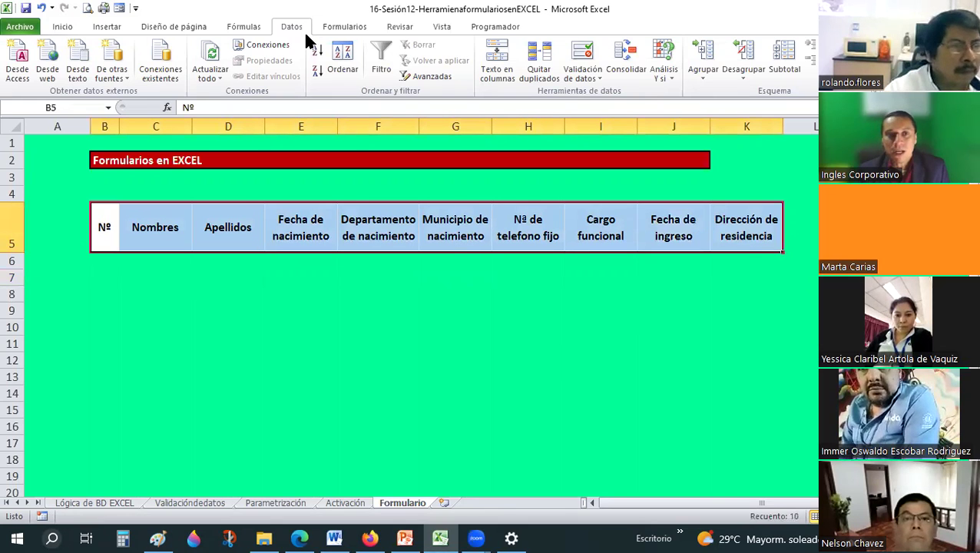
{"action": "left_click", "coordinate": [118, 31]}
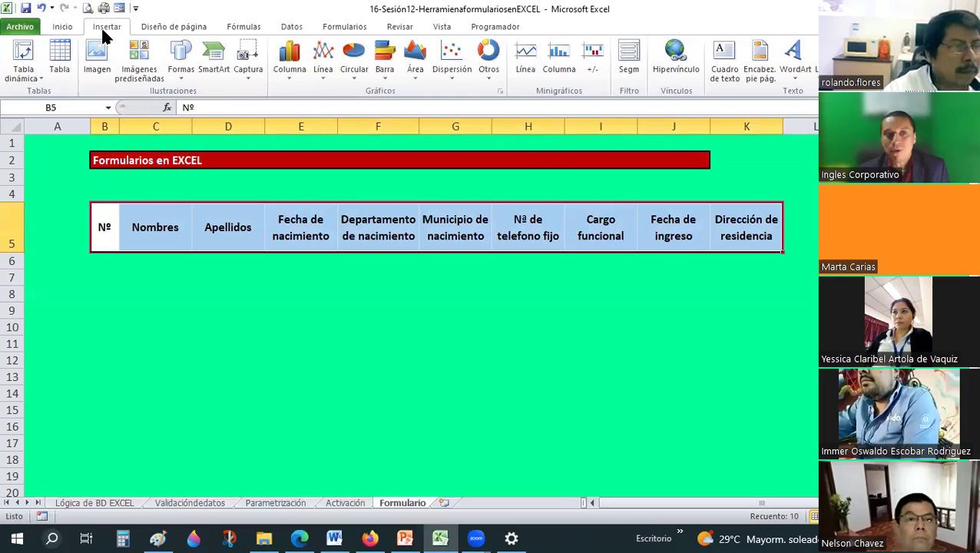
Step: Create table Tabla1 from B5:K5 with 'La tabla tiene encabezados' checked
{"action": "left_click", "coordinate": [63, 74]}
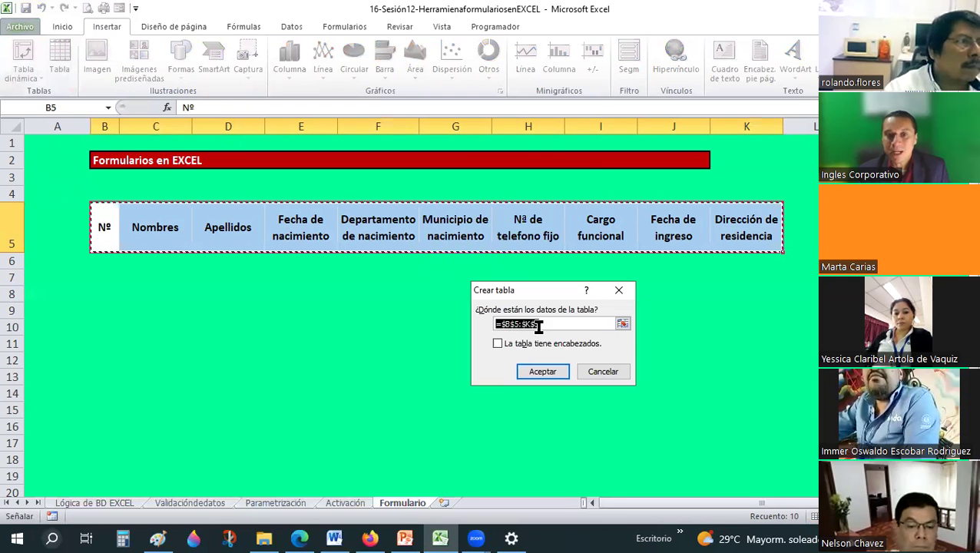
{"action": "left_click", "coordinate": [497, 345]}
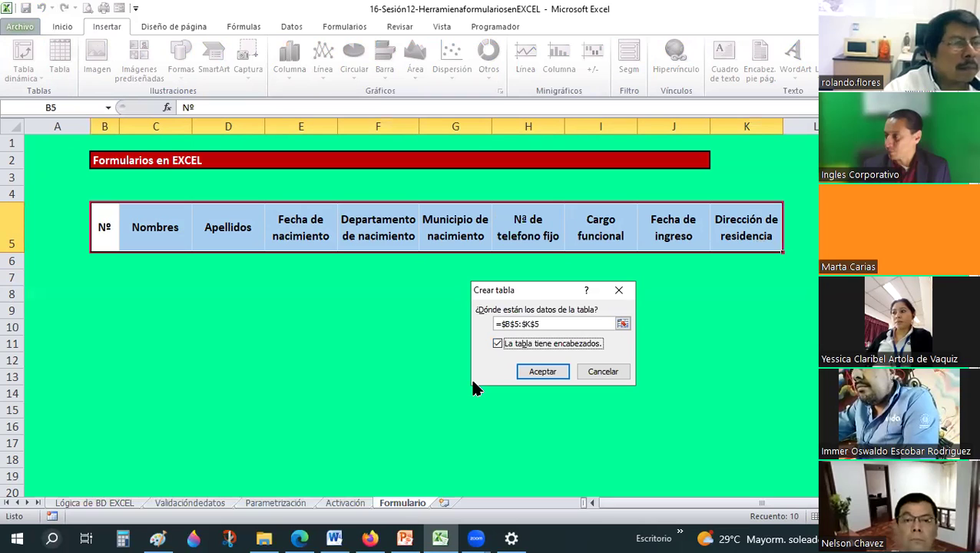
{"action": "left_click", "coordinate": [528, 376]}
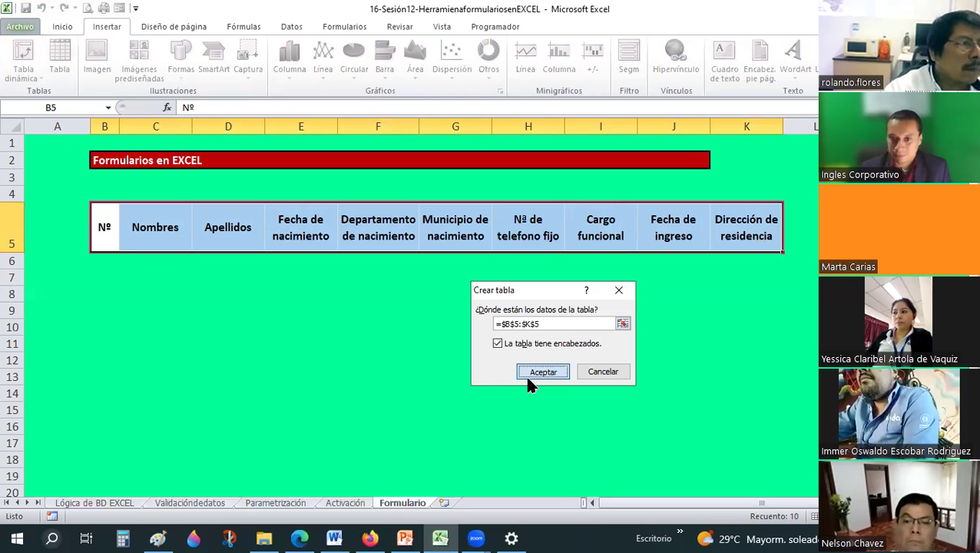
{"action": "left_click", "coordinate": [527, 374]}
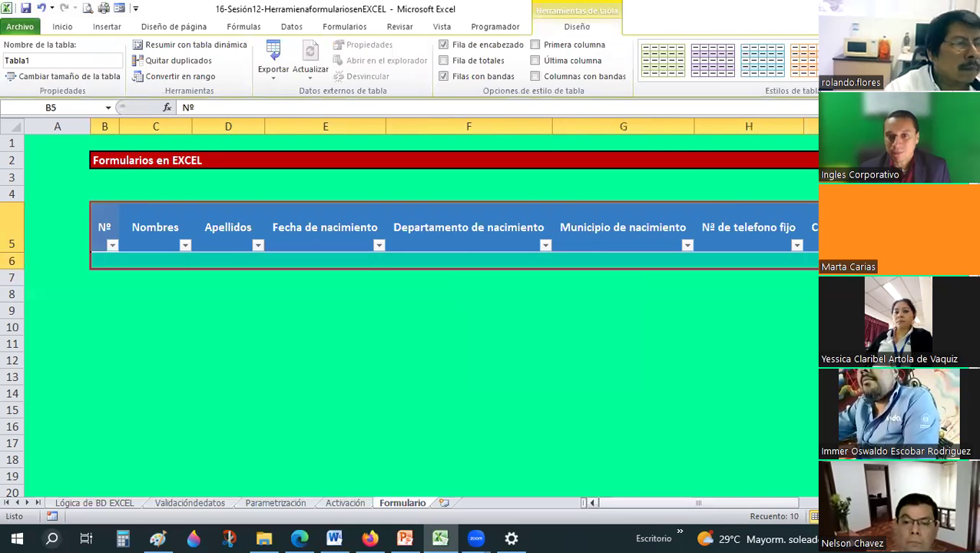
{"action": "left_click_drag", "start_coordinate": [698, 502], "coordinate": [710, 502]}
Step: Undo the Tabla1 conversion, reselect B5:K5 and show the Insertar tab
{"action": "left_click_drag", "start_coordinate": [635, 473], "coordinate": [430, 237]}
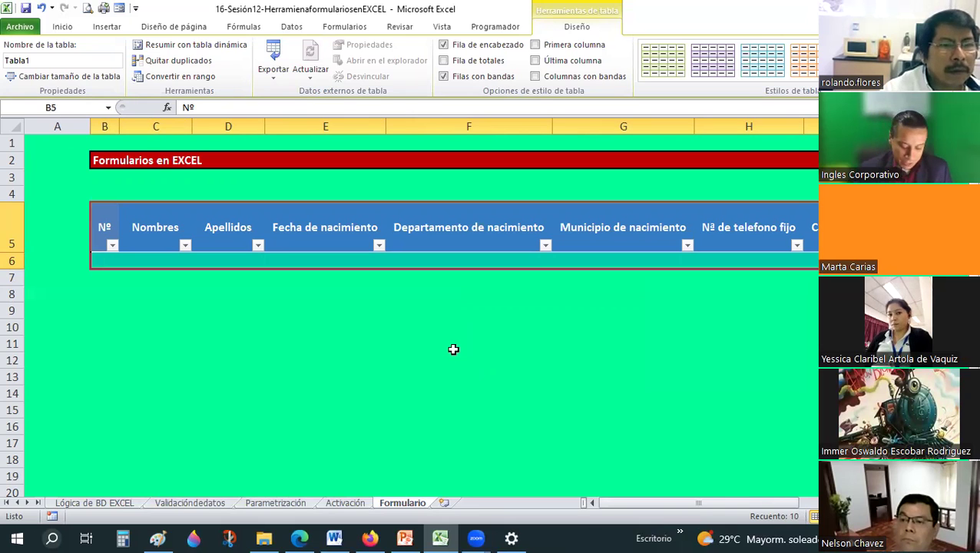
{"action": "key", "text": "ctrl+Page_Up"}
{"action": "key", "text": "ctrl+Page_Up"}
{"action": "key", "text": "ctrl+Page_Up"}
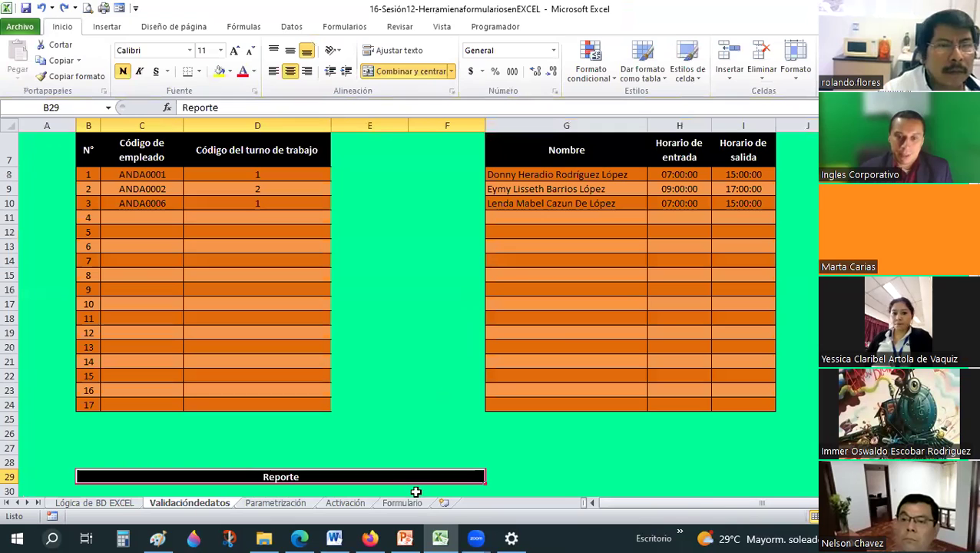
{"action": "left_click", "coordinate": [404, 492]}
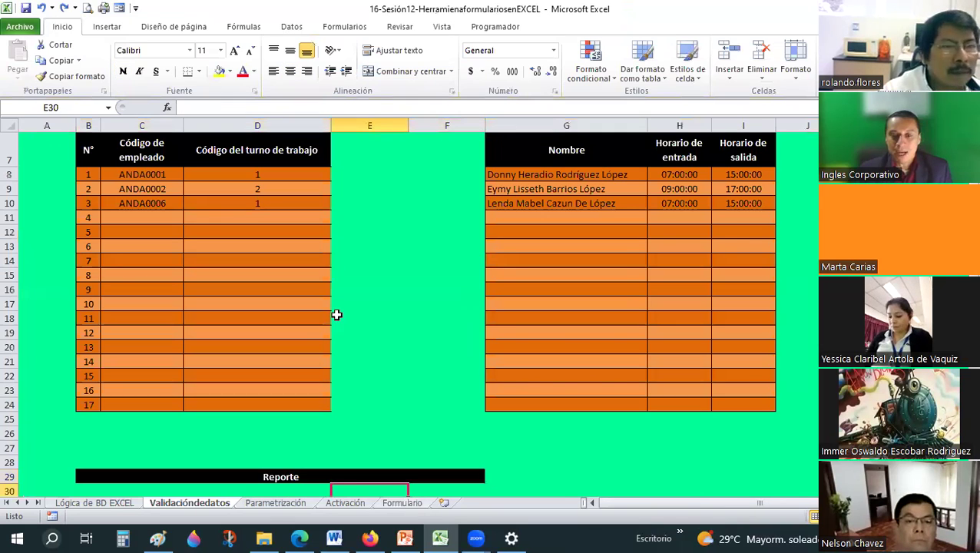
{"action": "key", "text": "ctrl+Page_Down"}
{"action": "key", "text": "ctrl+Page_Down"}
{"action": "key", "text": "ctrl+Page_Down"}
{"action": "key", "text": "ctrl+z"}
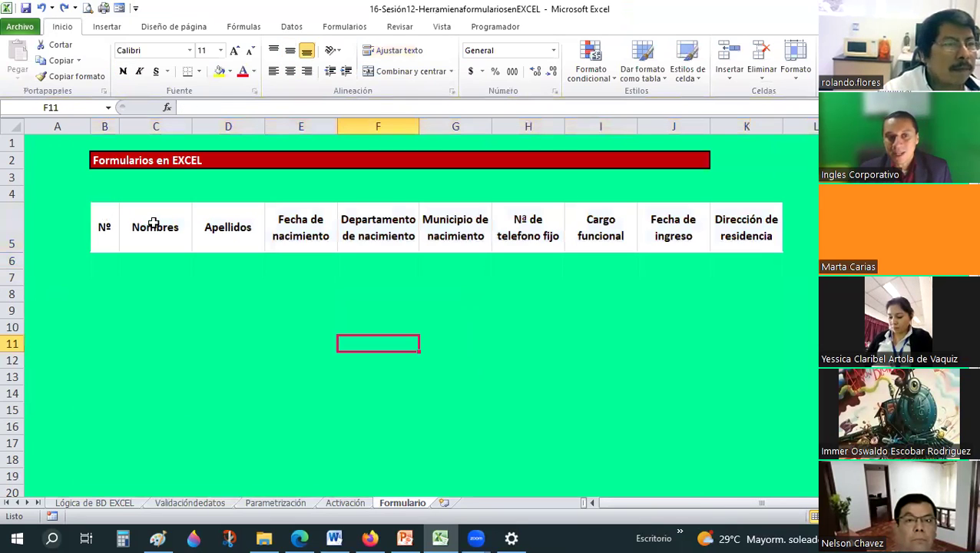
{"action": "left_click_drag", "start_coordinate": [154, 223], "coordinate": [662, 234]}
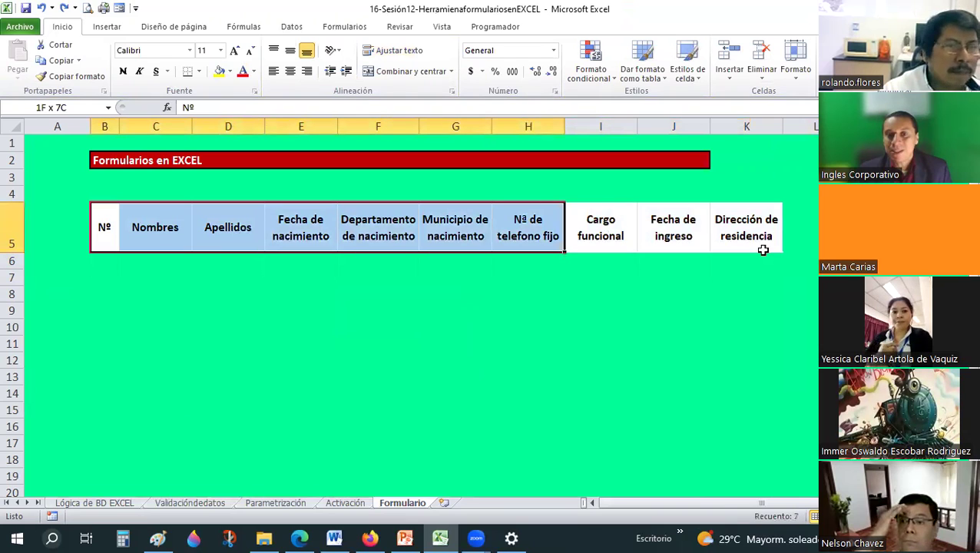
{"action": "left_click_drag", "start_coordinate": [762, 250], "coordinate": [760, 247]}
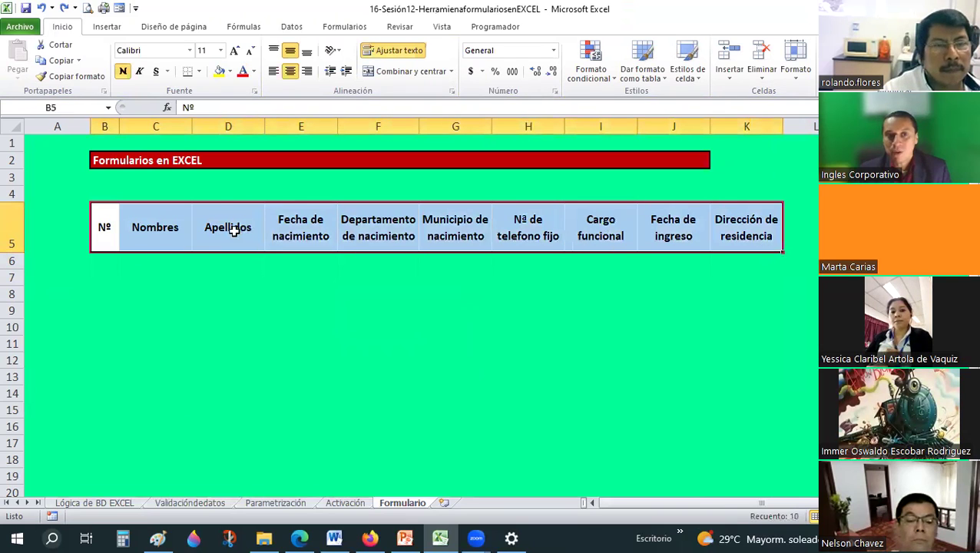
{"action": "left_click", "coordinate": [108, 31]}
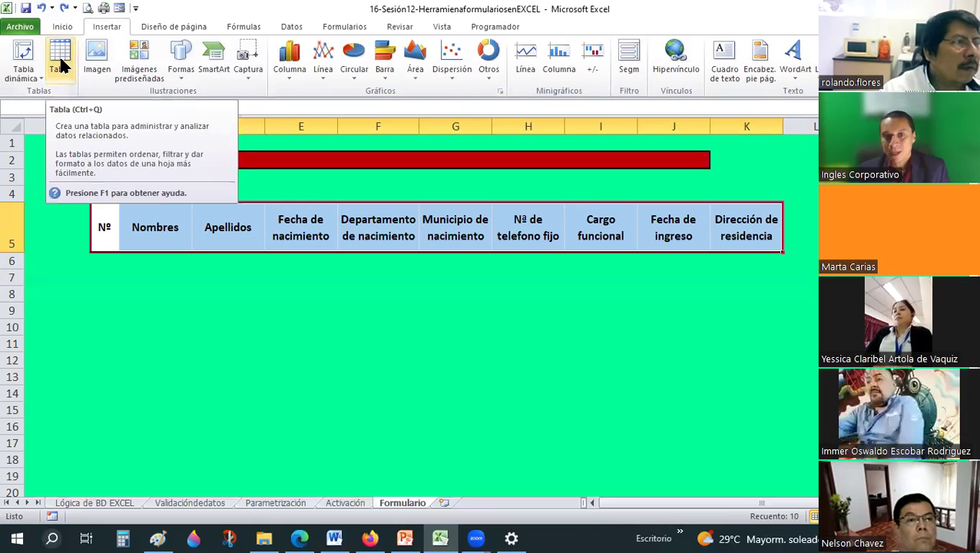
Step: Insert a table on $B$5:$K$5 with 'La tabla tiene encabezados' checked
{"action": "left_click", "coordinate": [63, 66]}
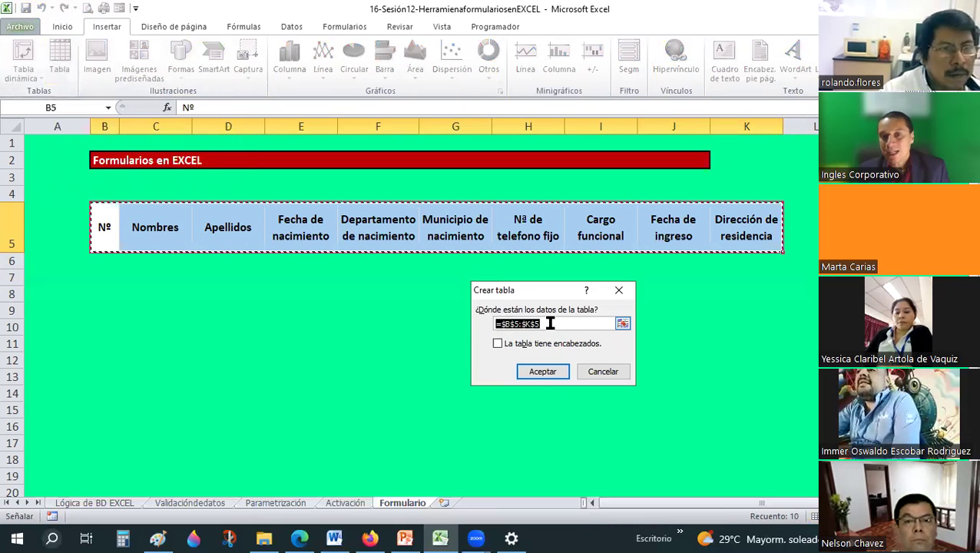
{"action": "left_click", "coordinate": [498, 344]}
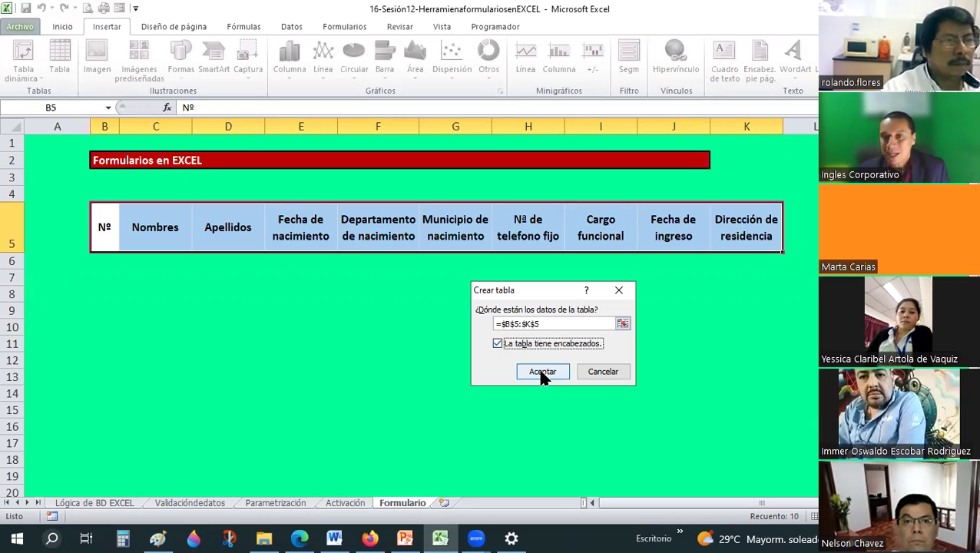
{"action": "left_click", "coordinate": [541, 371]}
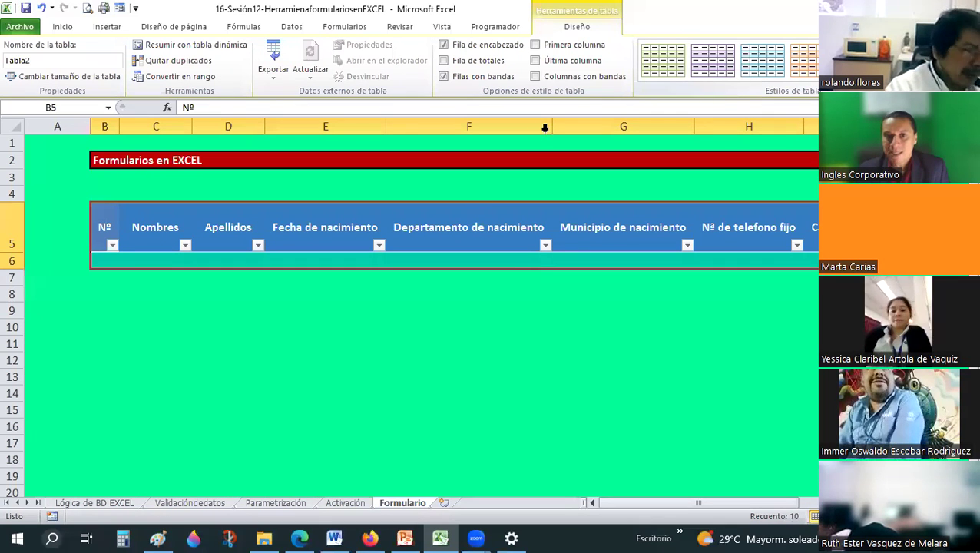
Step: Select columns F through K and widen them together so the headers fit
{"action": "mouse_move", "coordinate": [548, 128]}
{"action": "left_mouse_down"}
{"action": "mouse_move", "coordinate": [460, 140]}
{"action": "mouse_move", "coordinate": [484, 126]}
{"action": "mouse_move", "coordinate": [681, 212]}
{"action": "left_mouse_up"}
{"action": "mouse_move", "coordinate": [332, 176]}
{"action": "left_mouse_down"}
{"action": "mouse_move", "coordinate": [263, 131]}
{"action": "mouse_move", "coordinate": [286, 139]}
{"action": "left_mouse_up"}
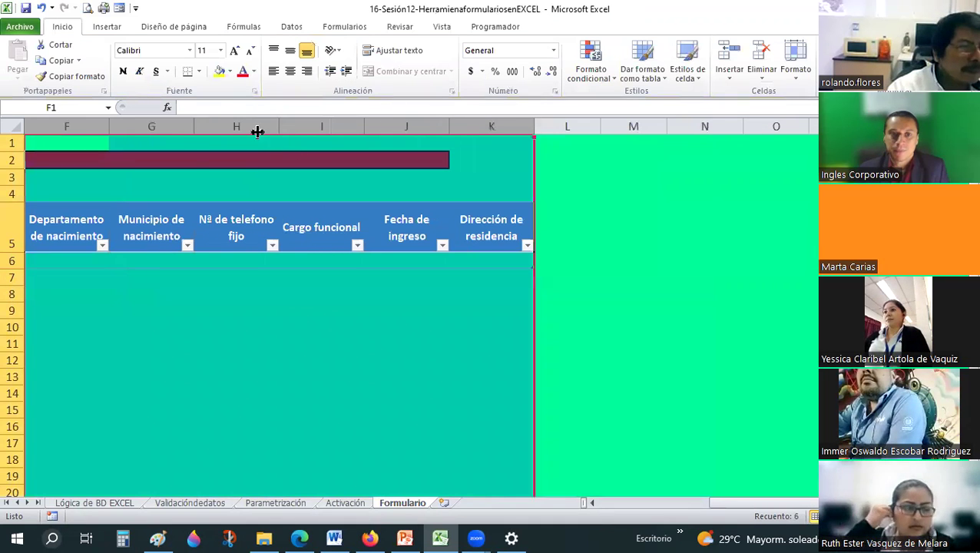
{"action": "left_click_drag", "start_coordinate": [278, 128], "coordinate": [254, 128]}
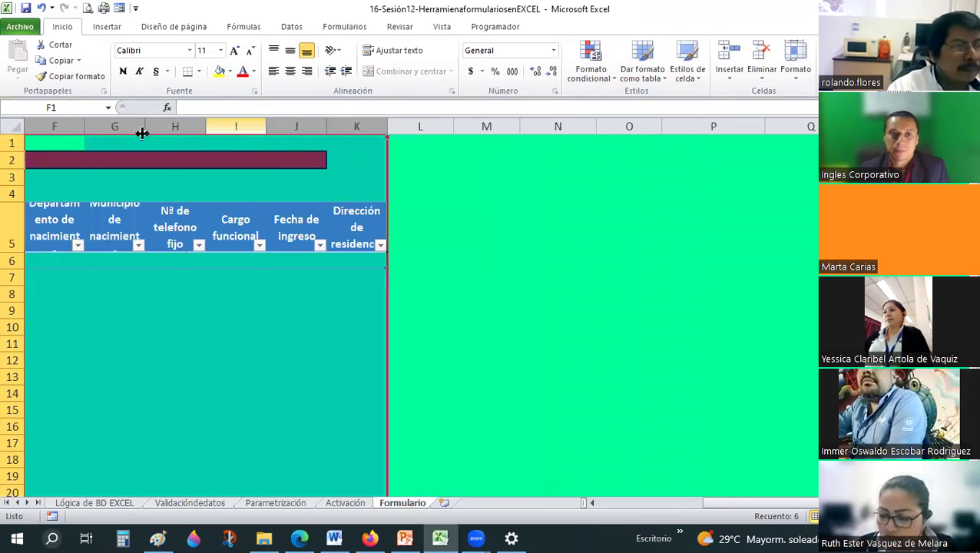
{"action": "left_click_drag", "start_coordinate": [145, 128], "coordinate": [163, 129]}
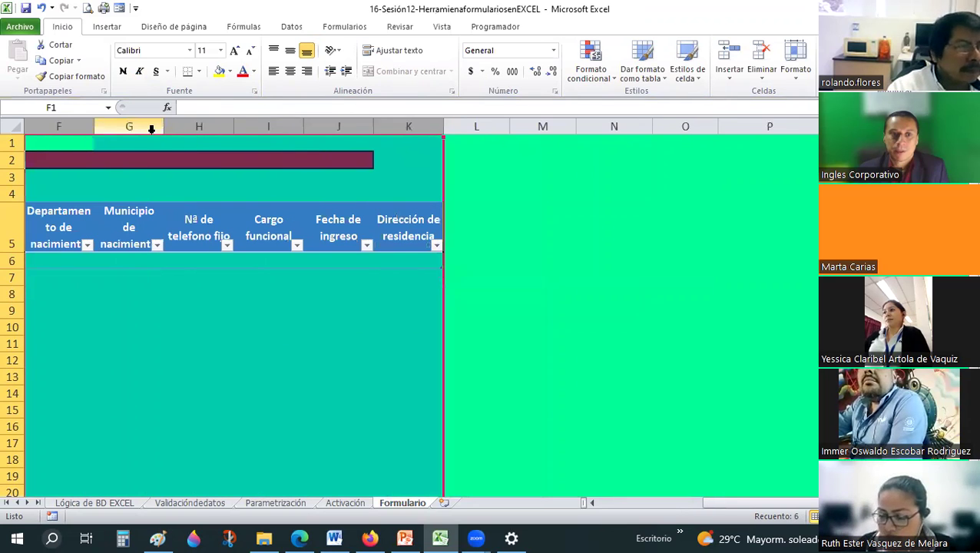
{"action": "left_click_drag", "start_coordinate": [151, 129], "coordinate": [199, 129]}
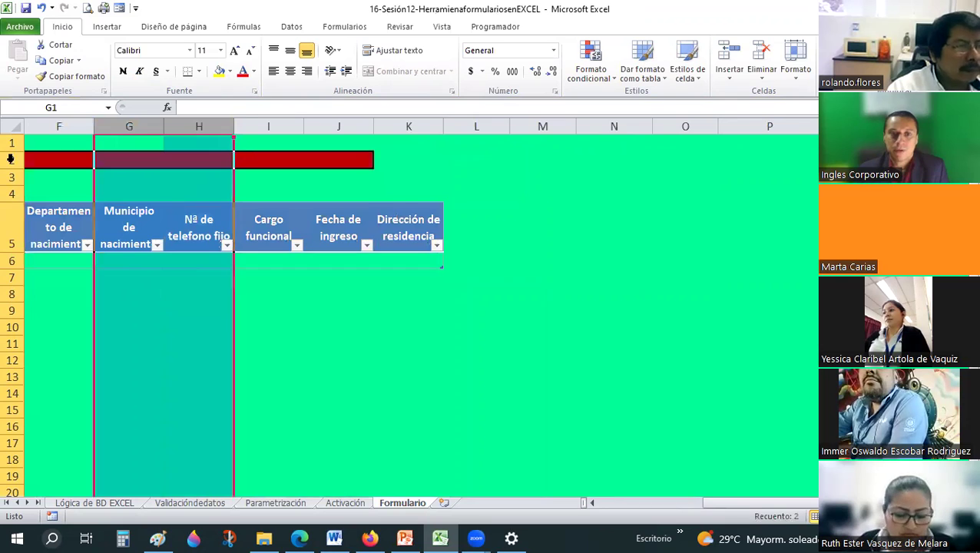
{"action": "key", "text": "ctrl+z"}
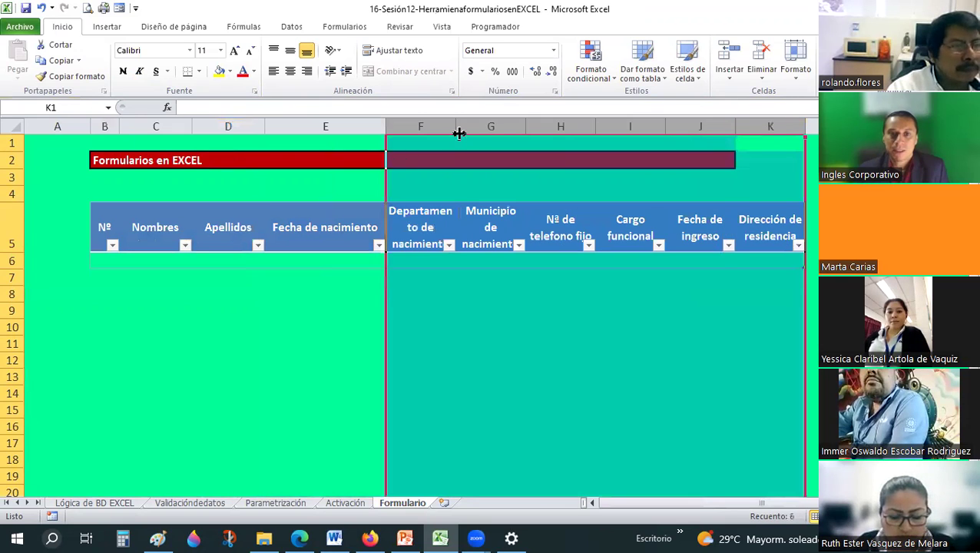
{"action": "left_click_drag", "start_coordinate": [458, 133], "coordinate": [476, 130]}
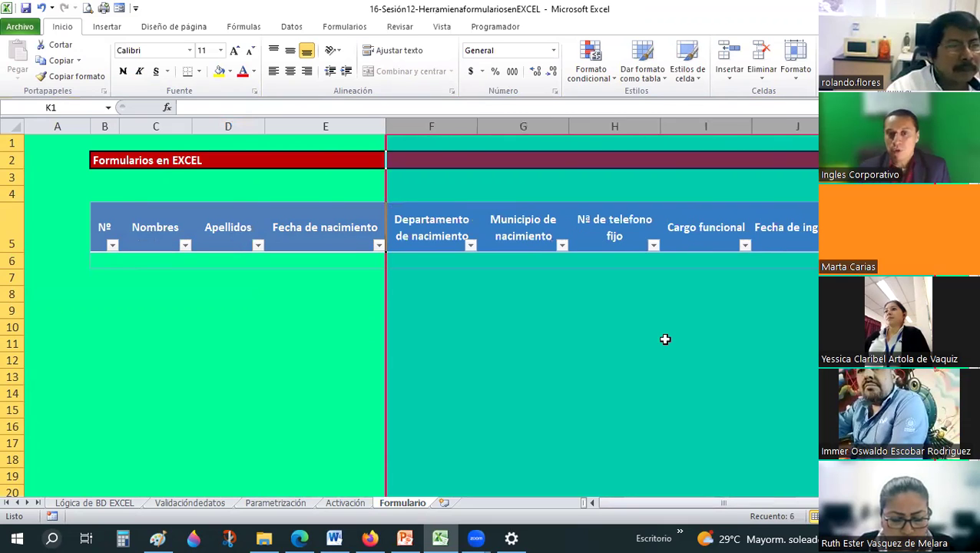
{"action": "left_click", "coordinate": [665, 339]}
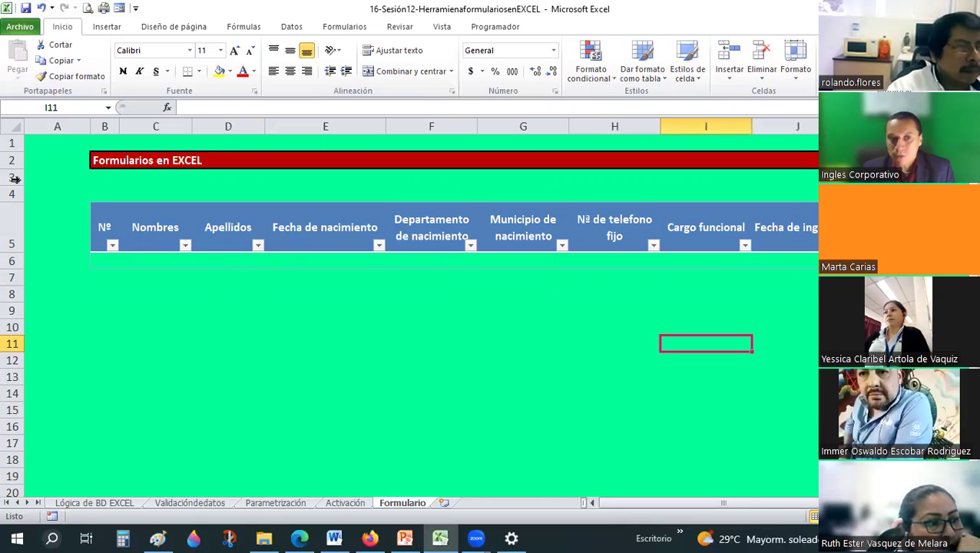
{"action": "left_click", "coordinate": [105, 251]}
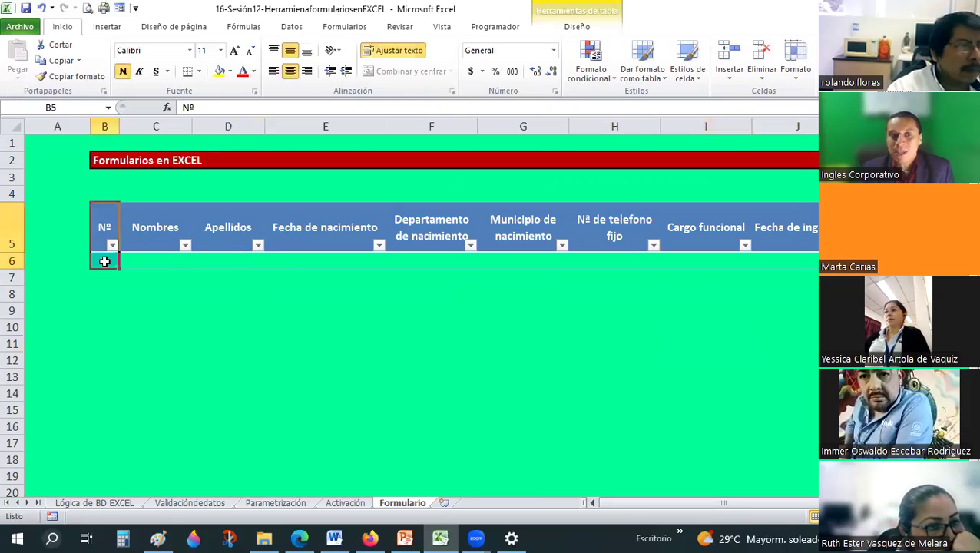
{"action": "left_click_drag", "start_coordinate": [104, 262], "coordinate": [706, 262]}
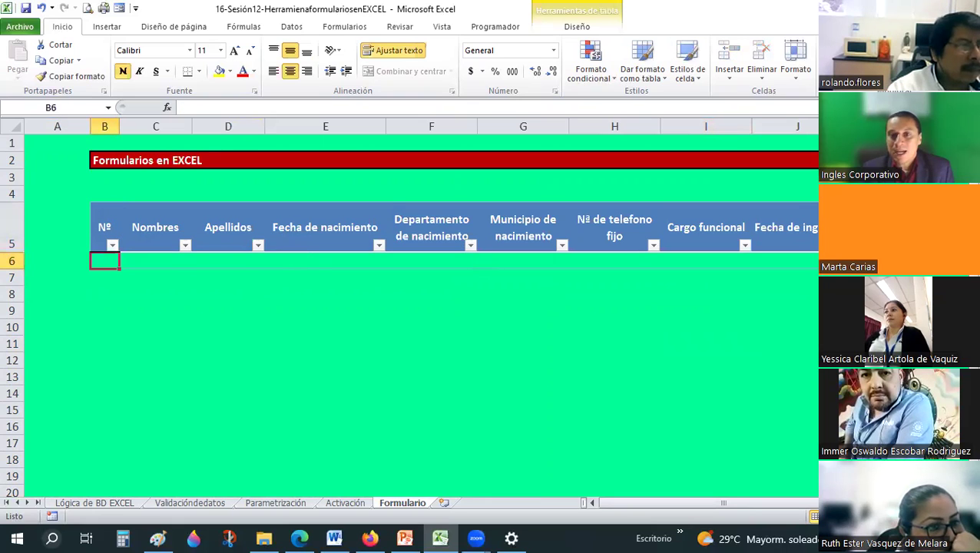
{"action": "left_click", "coordinate": [555, 370]}
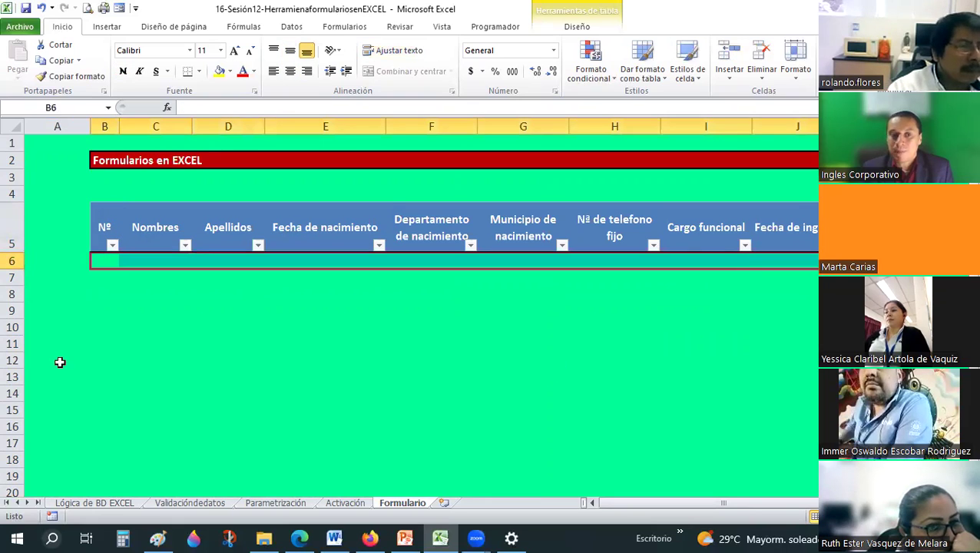
{"action": "left_click", "coordinate": [119, 11]}
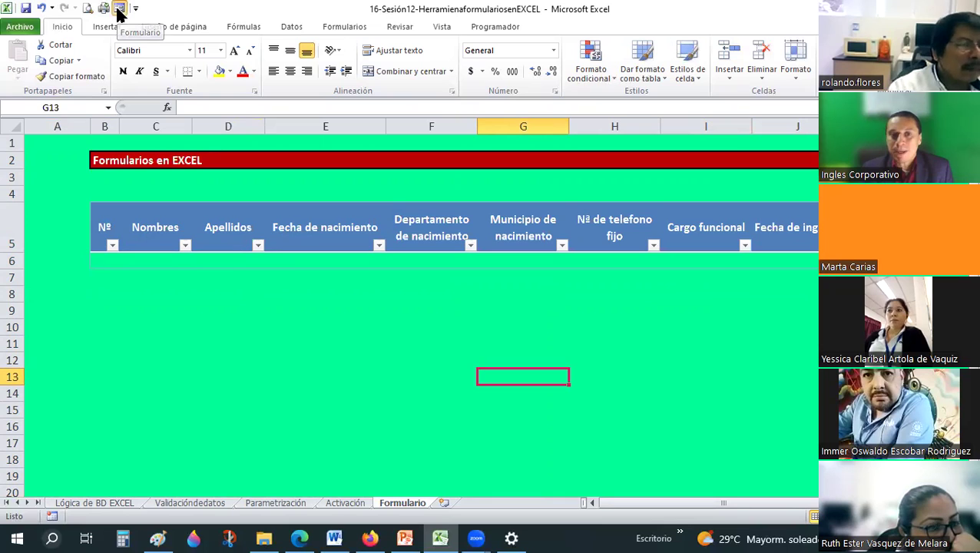
{"action": "left_click", "coordinate": [509, 311]}
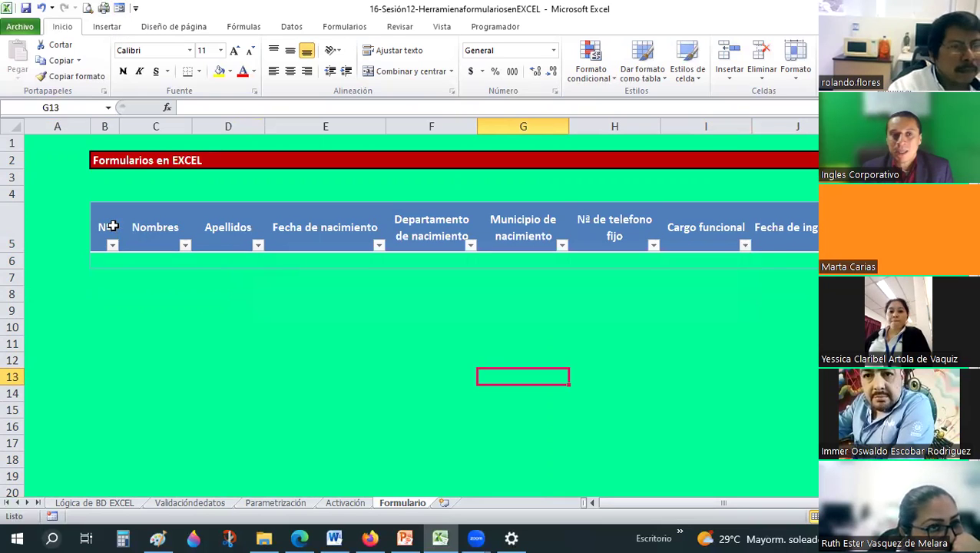
{"action": "left_click", "coordinate": [119, 9]}
{"action": "key", "text": "Escape"}
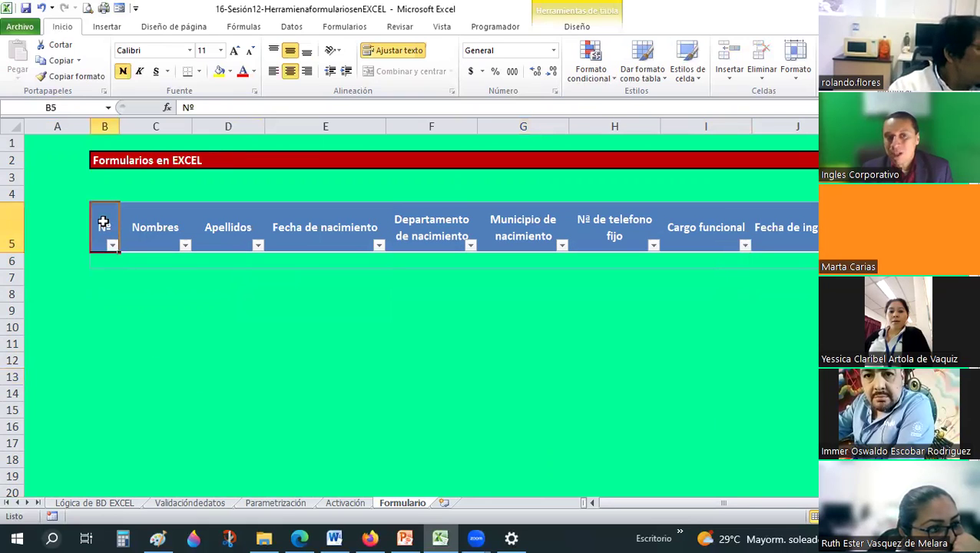
{"action": "left_click", "coordinate": [108, 235]}
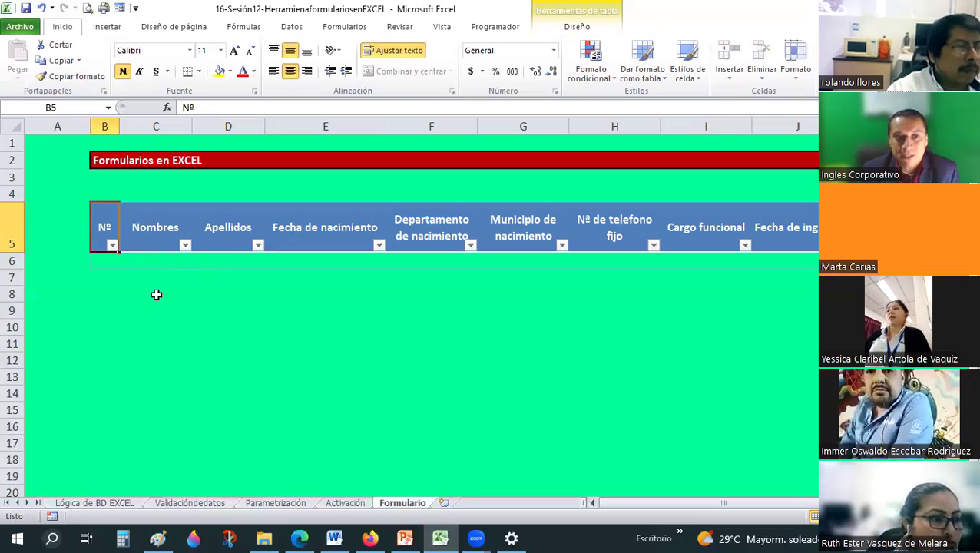
{"action": "left_click", "coordinate": [196, 374]}
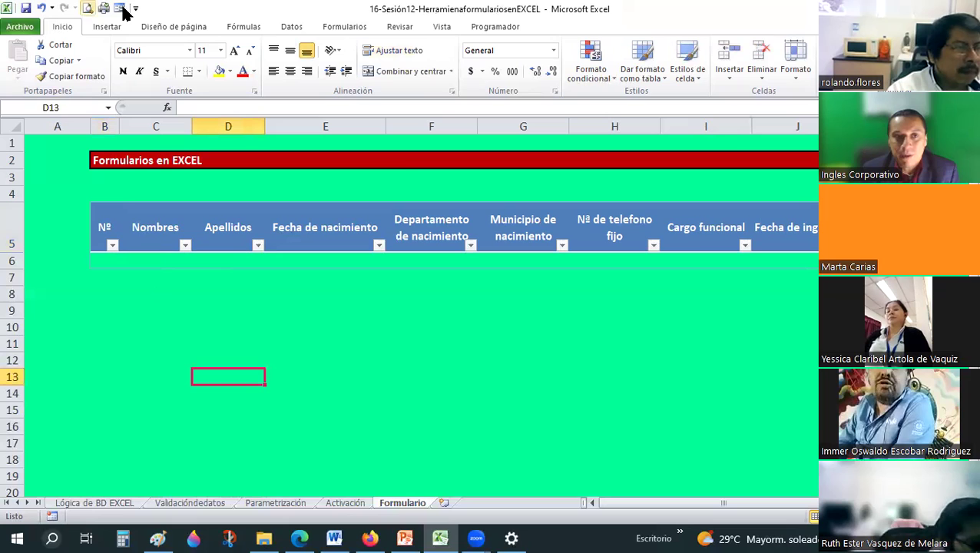
{"action": "left_click", "coordinate": [120, 8]}
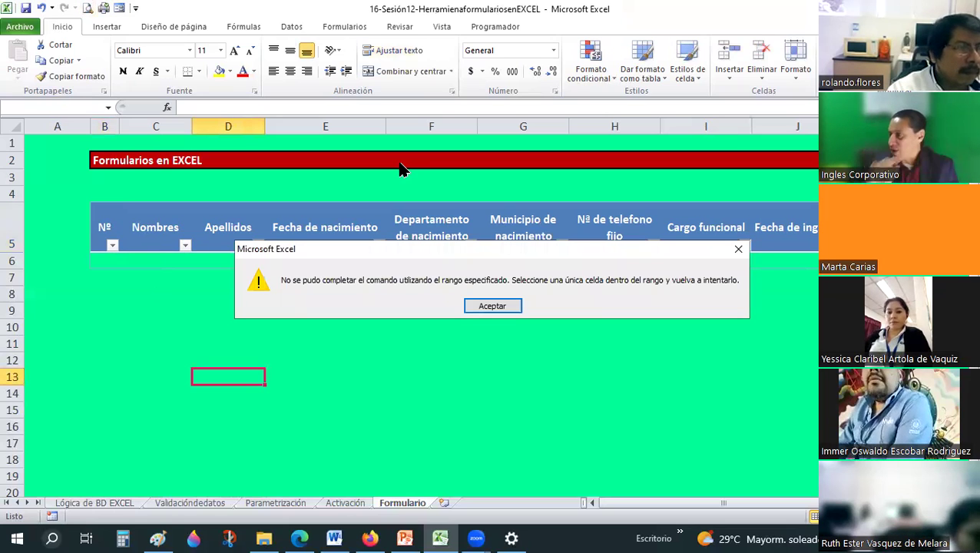
{"action": "key", "text": "Return"}
{"action": "left_click", "coordinate": [435, 393]}
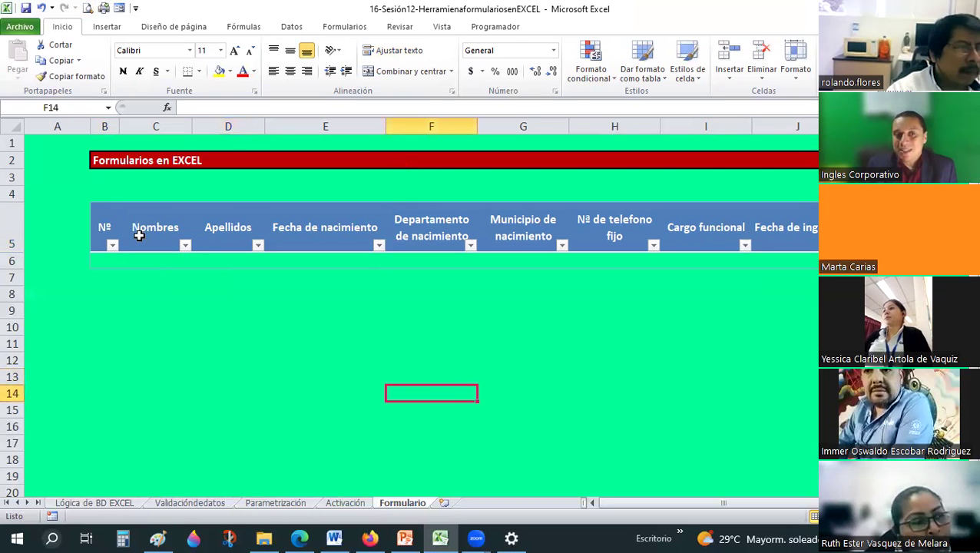
{"action": "left_click", "coordinate": [105, 228]}
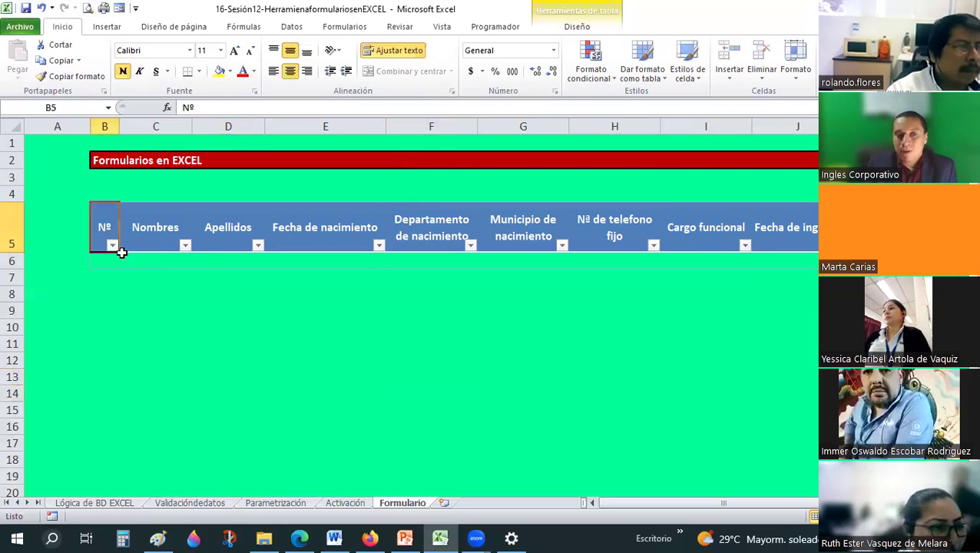
{"action": "left_click", "coordinate": [223, 341]}
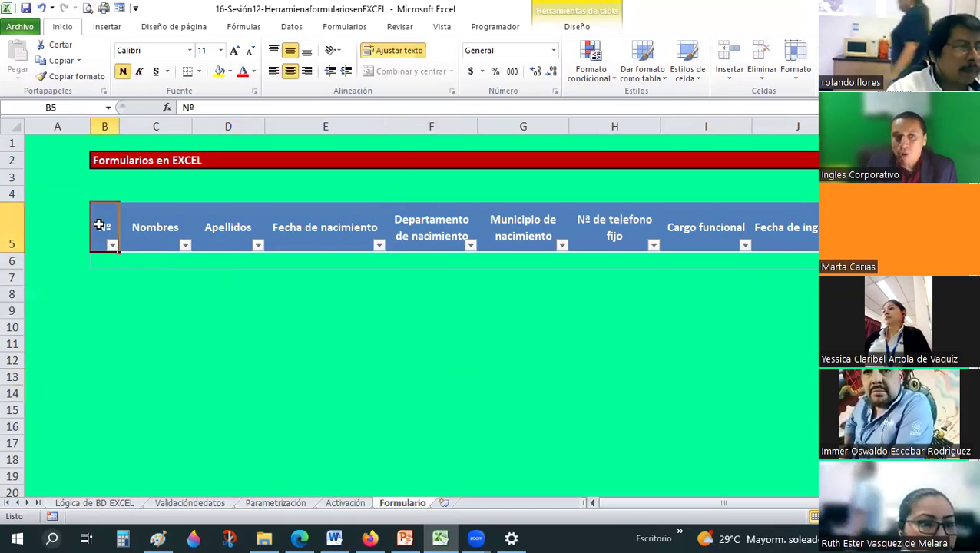
{"action": "left_click", "coordinate": [102, 221]}
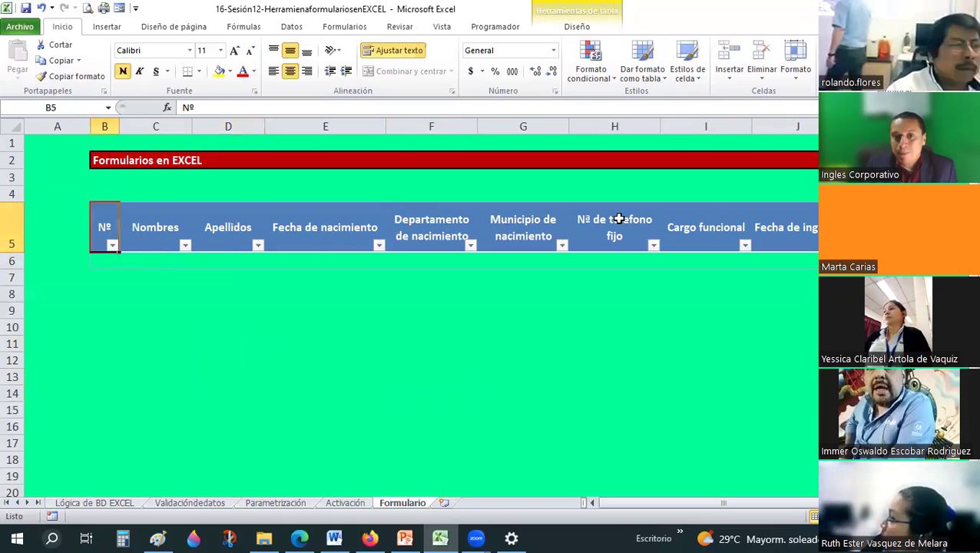
Step: Open the employee table's data form and position it over the sheet
{"action": "left_click", "coordinate": [121, 9]}
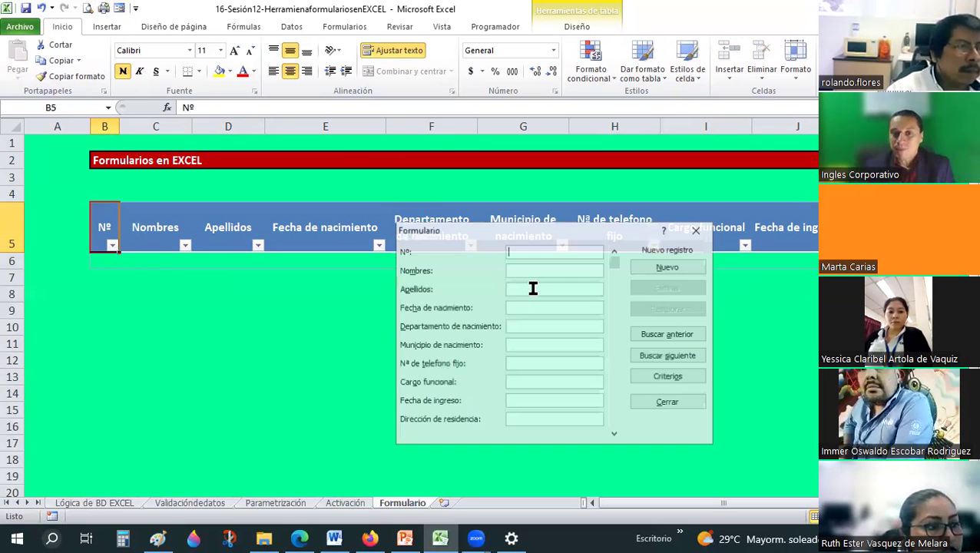
{"action": "left_click_drag", "start_coordinate": [533, 235], "coordinate": [507, 151]}
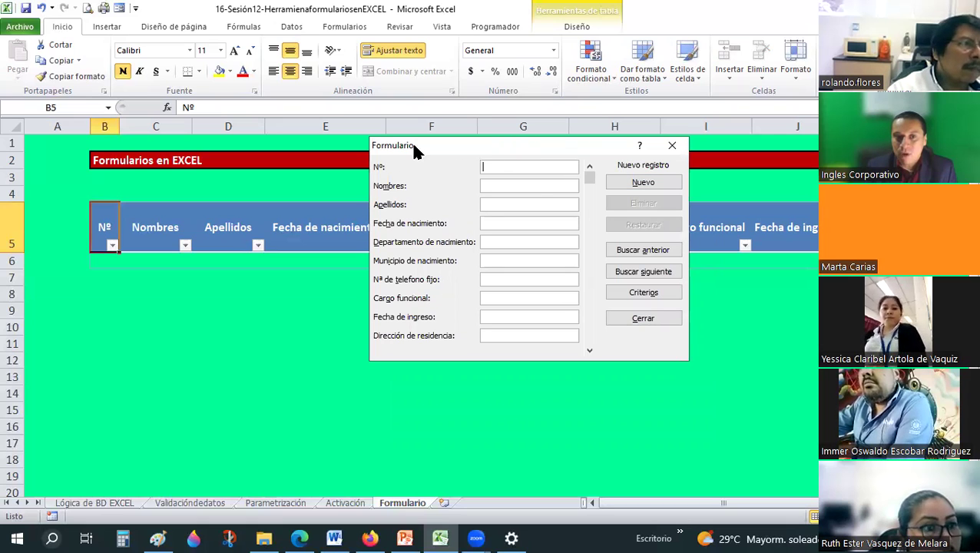
{"action": "left_click_drag", "start_coordinate": [410, 140], "coordinate": [361, 270]}
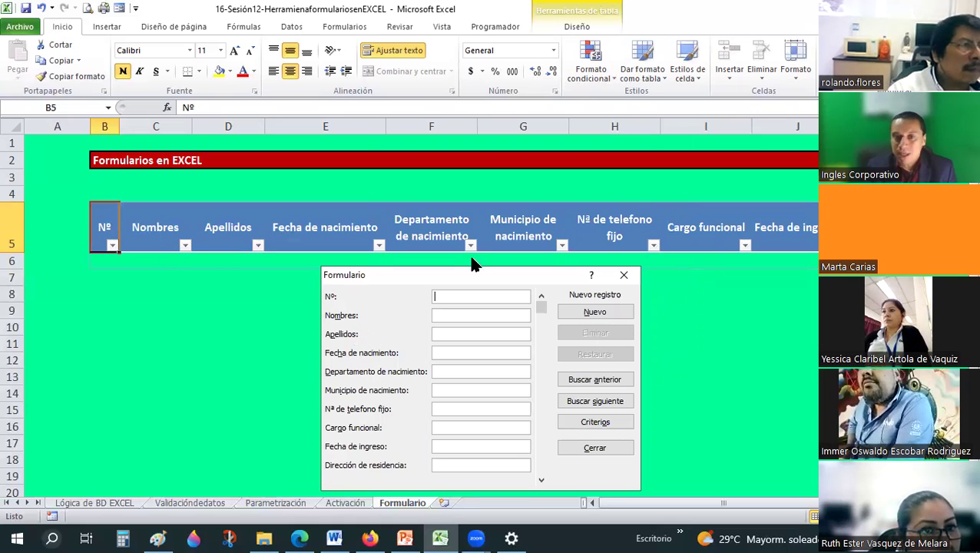
{"action": "left_click_drag", "start_coordinate": [474, 281], "coordinate": [534, 114]}
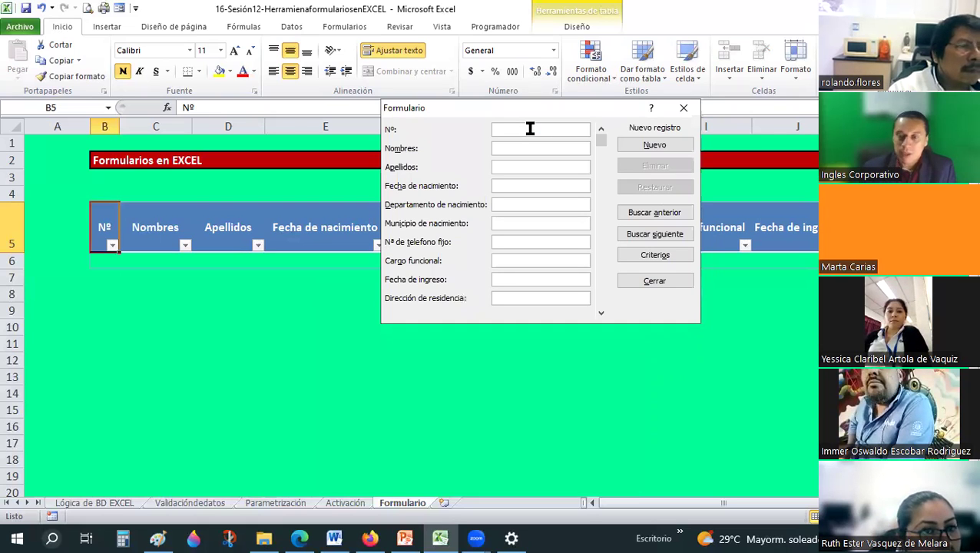
Step: Enter Nº 1 and the employee's first names and surnames in the form
{"action": "type", "text": "1"}
{"action": "key", "text": "Tab"}
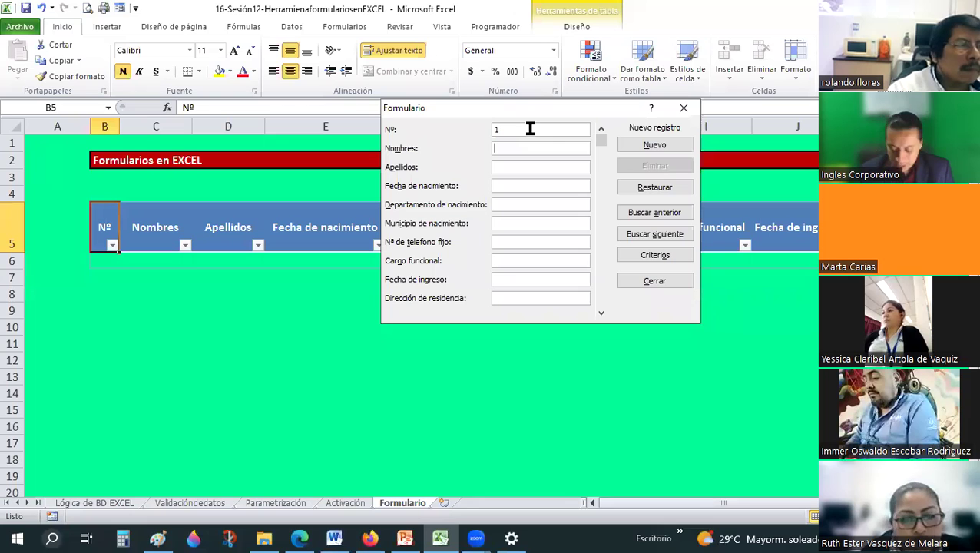
{"action": "type", "text": "Nelson Chavez"}
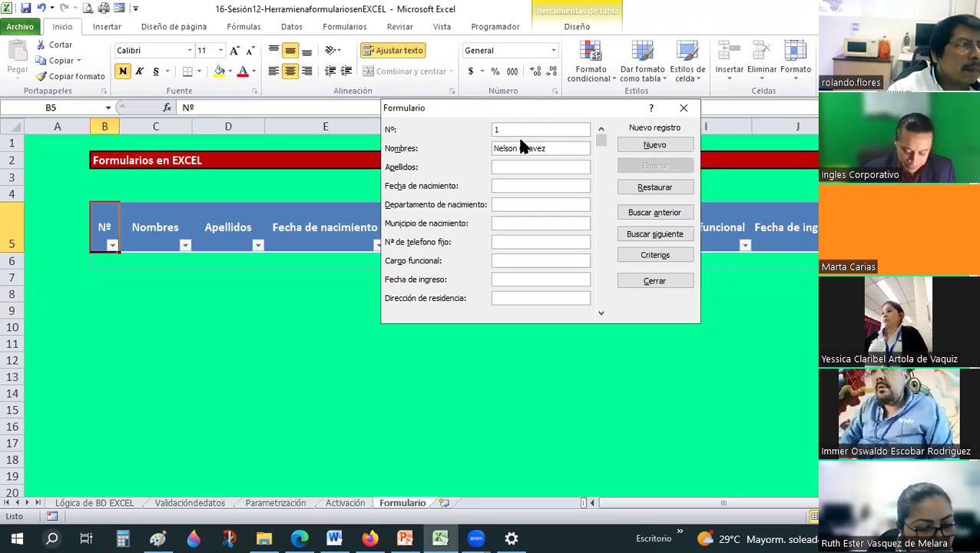
{"action": "key", "text": "BackSpace"}
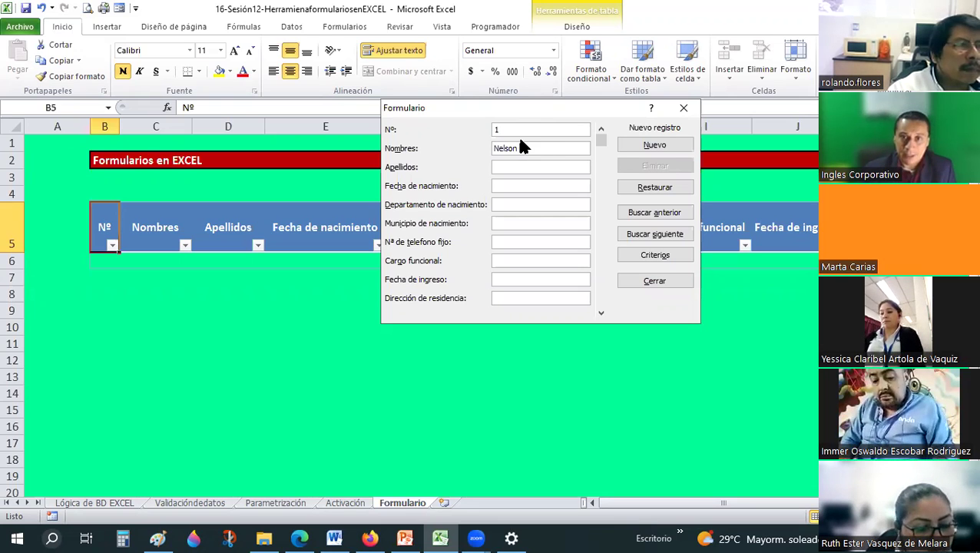
{"action": "type", "text": "Enrique"}
{"action": "left_click", "coordinate": [510, 163]}
{"action": "type", "text": "Chavez "}
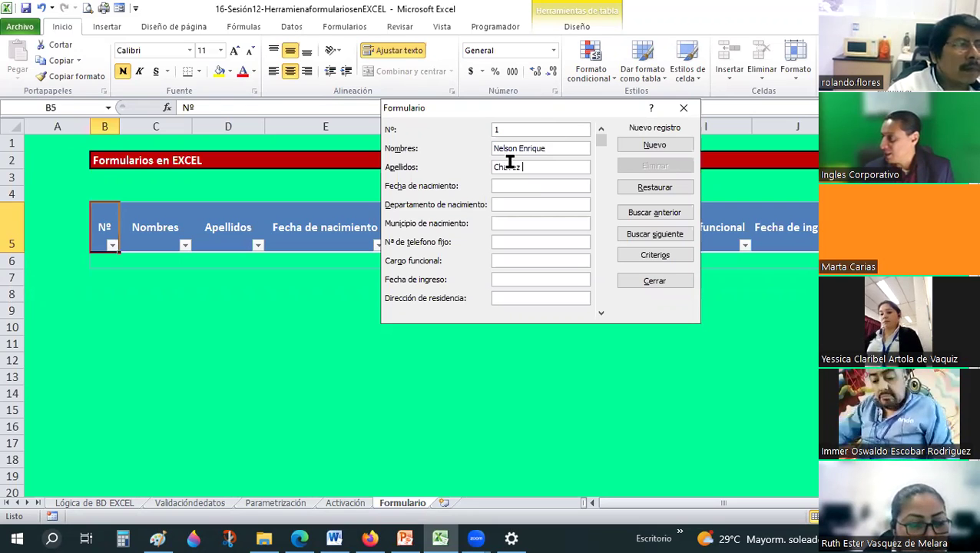
{"action": "type", "text": "Ruíz"}
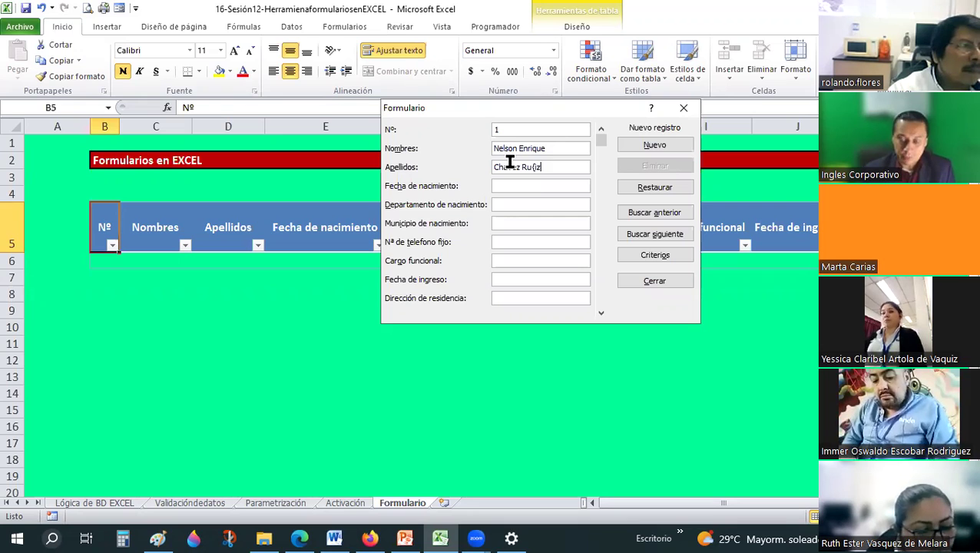
{"action": "key", "text": "BackSpace"}
{"action": "key", "text": "BackSpace"}
{"action": "key", "text": "BackSpace"}
{"action": "type", "text": "uiz"}
{"action": "left_click", "coordinate": [509, 185]}
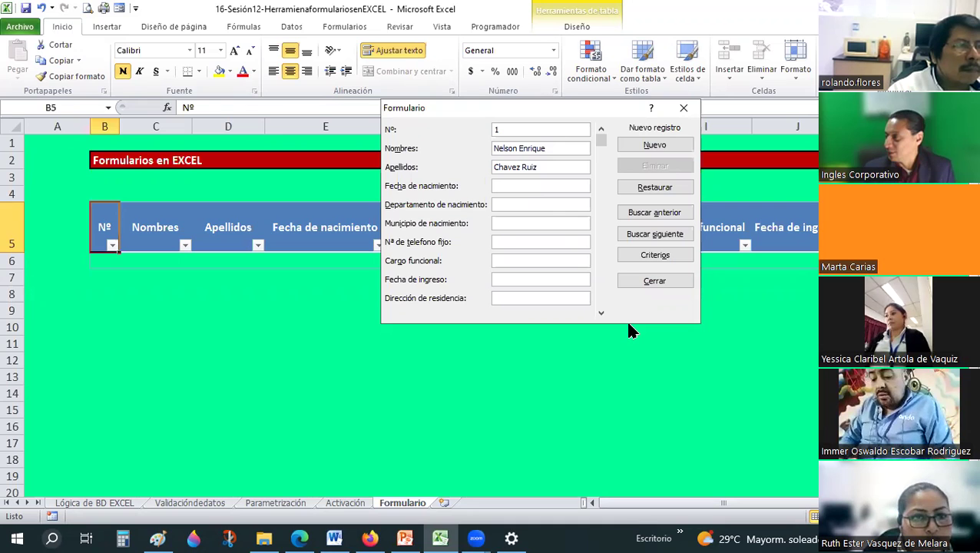
{"action": "type", "text": "15/01/63"}
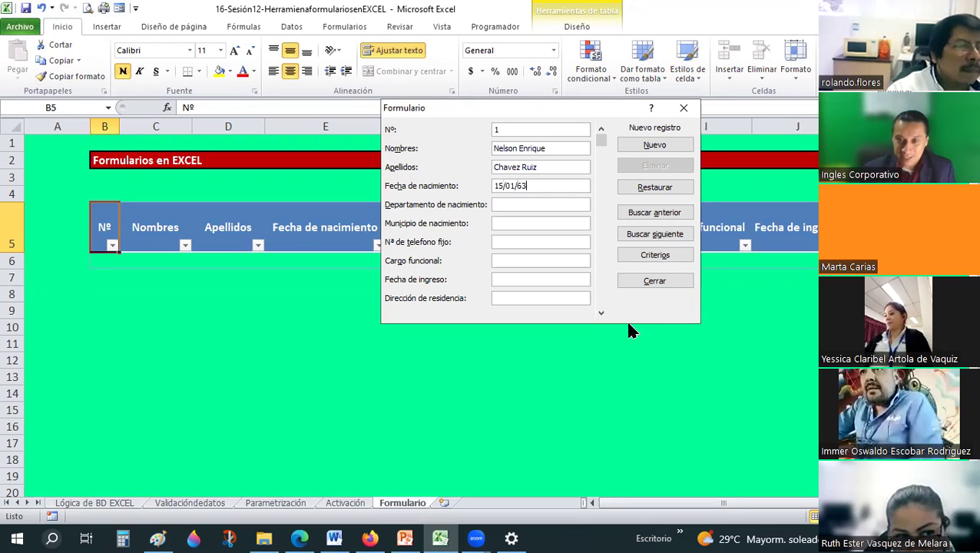
{"action": "key", "text": "BackSpace"}
{"action": "key", "text": "BackSpace"}
{"action": "type", "text": "1963"}
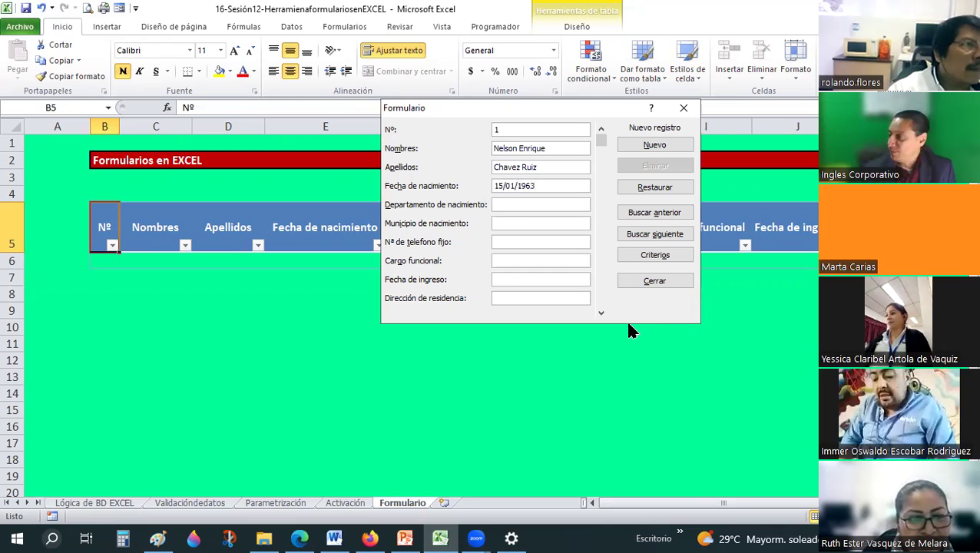
{"action": "type", "text": "San Slvador"}
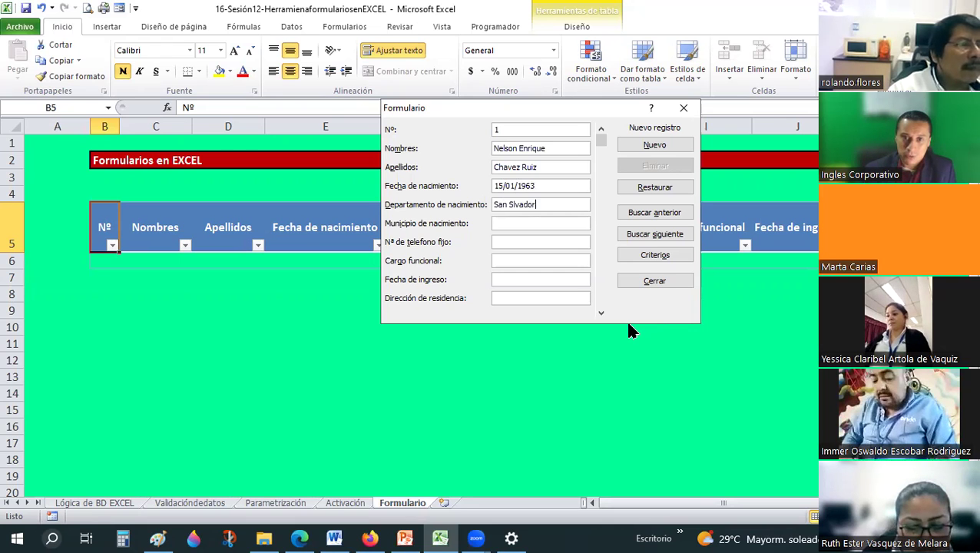
{"action": "type", "text": "alvador"}
{"action": "key", "text": "Tab"}
{"action": "type", "text": "San"}
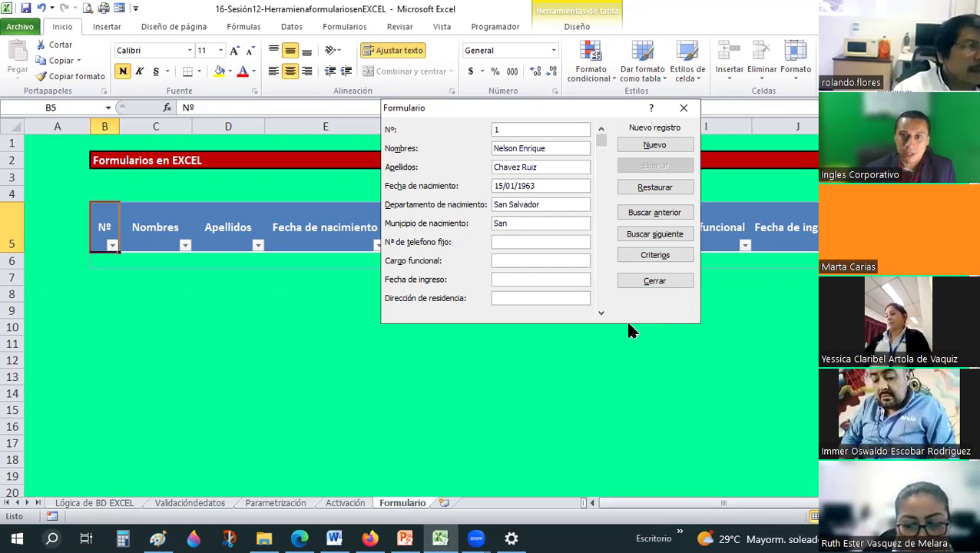
{"action": "type", "text": " Salvador"}
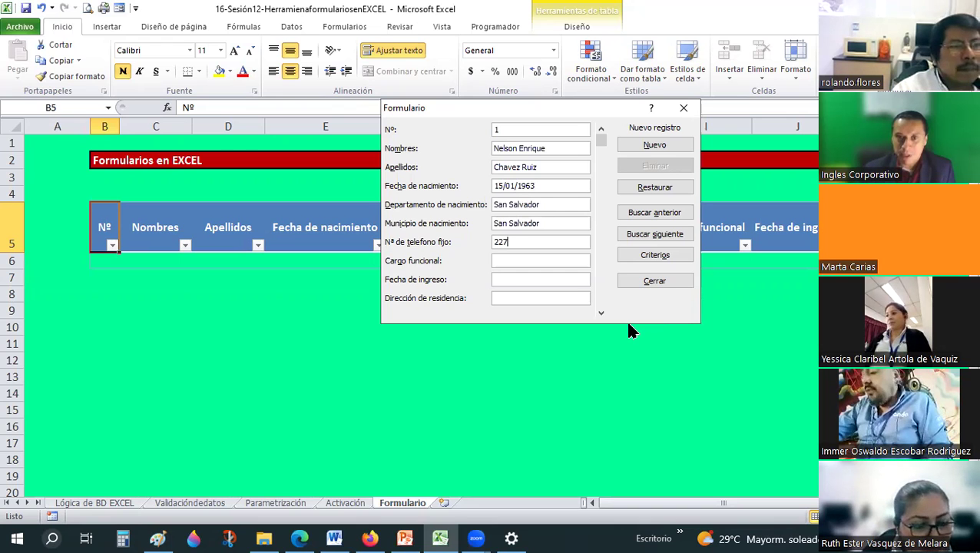
{"action": "type", "text": "2"}
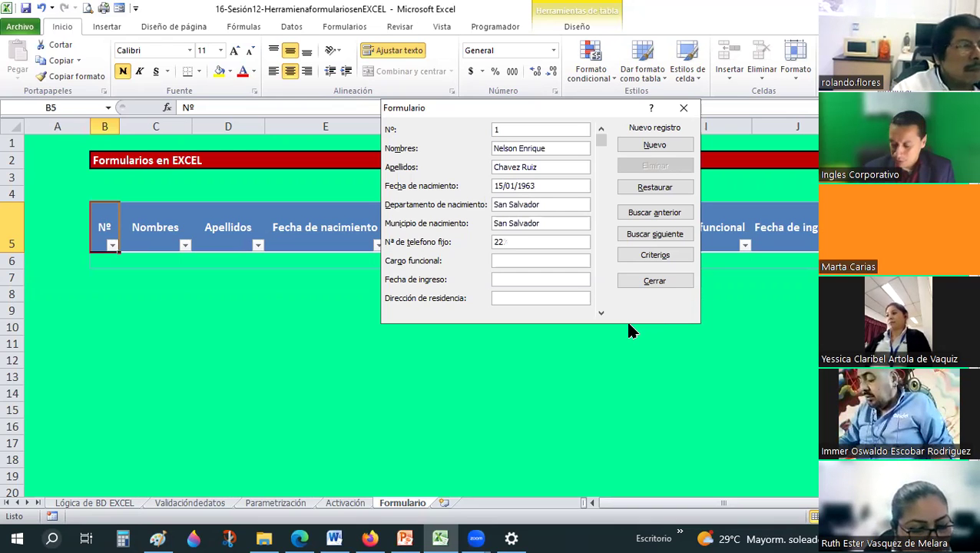
{"action": "type", "text": "271229"}
{"action": "key", "text": "Tab"}
Step: Enter job title Encargado de Tesorería, hire date 15/01/1989, and start the residence address
{"action": "type", "text": "E"}
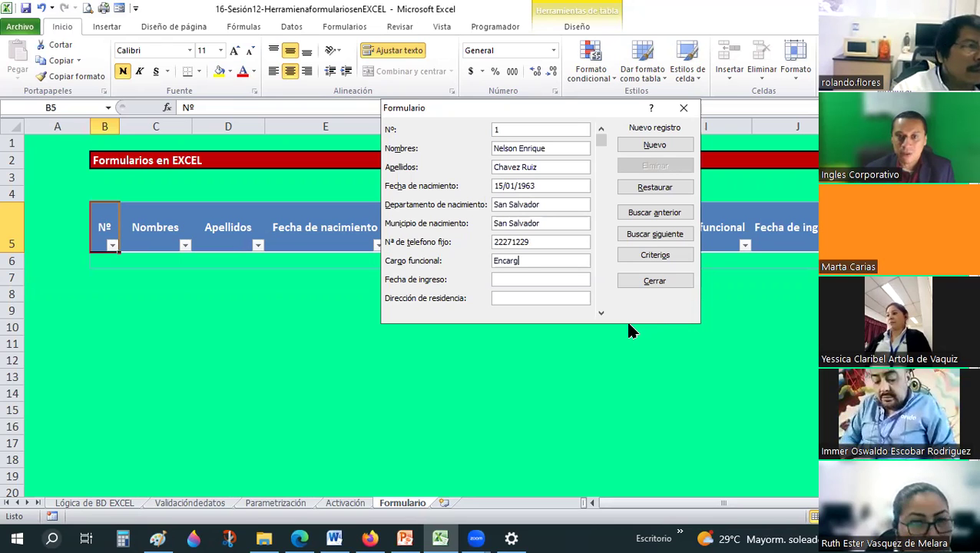
{"action": "type", "text": "s"}
{"action": "key", "text": "BackSpace"}
{"action": "type", "text": "de Teso"}
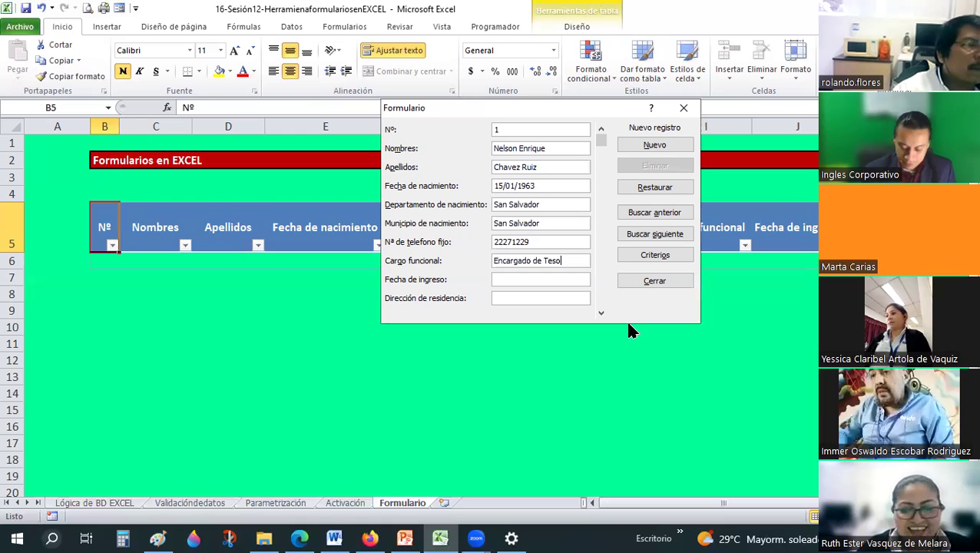
{"action": "type", "text": "rería"}
{"action": "key", "text": "Tab"}
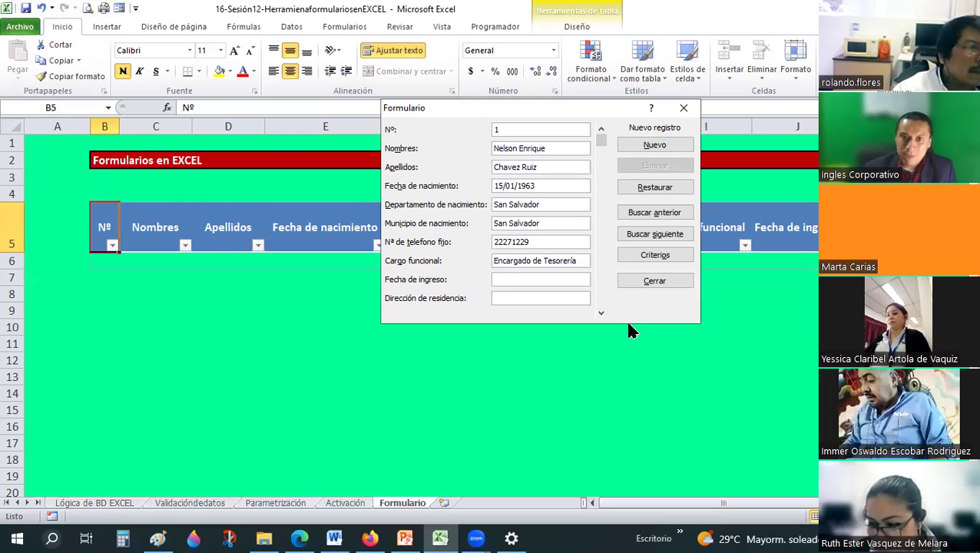
{"action": "type", "text": "15/018"}
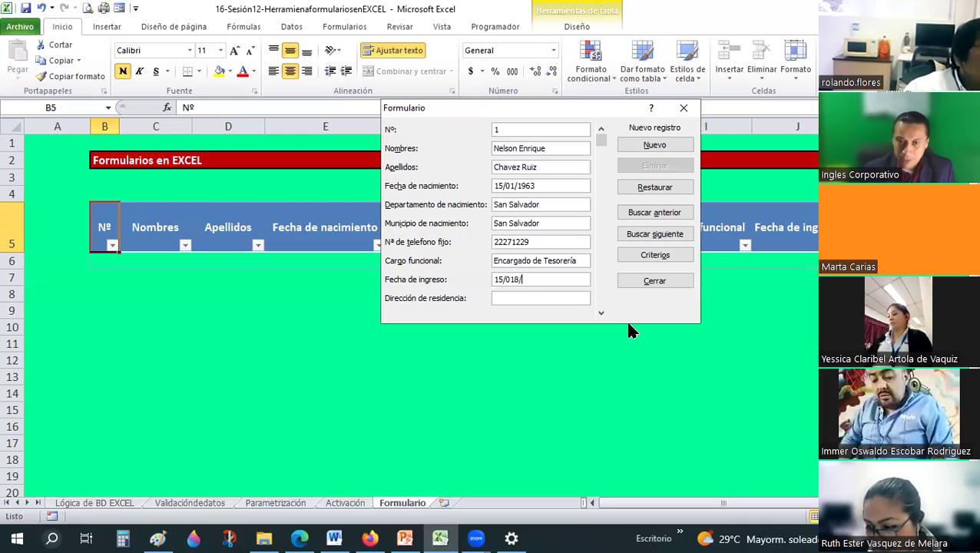
{"action": "type", "text": "/"}
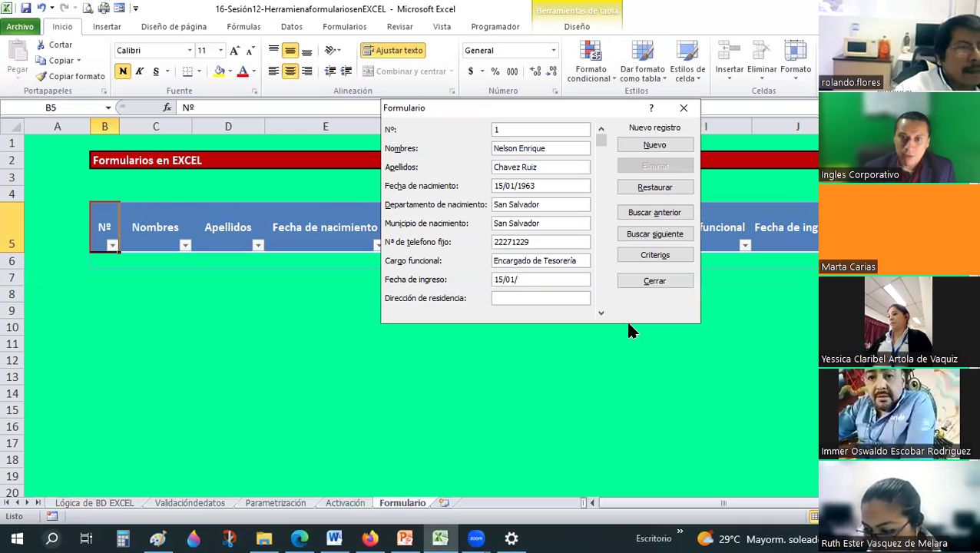
{"action": "type", "text": "1989"}
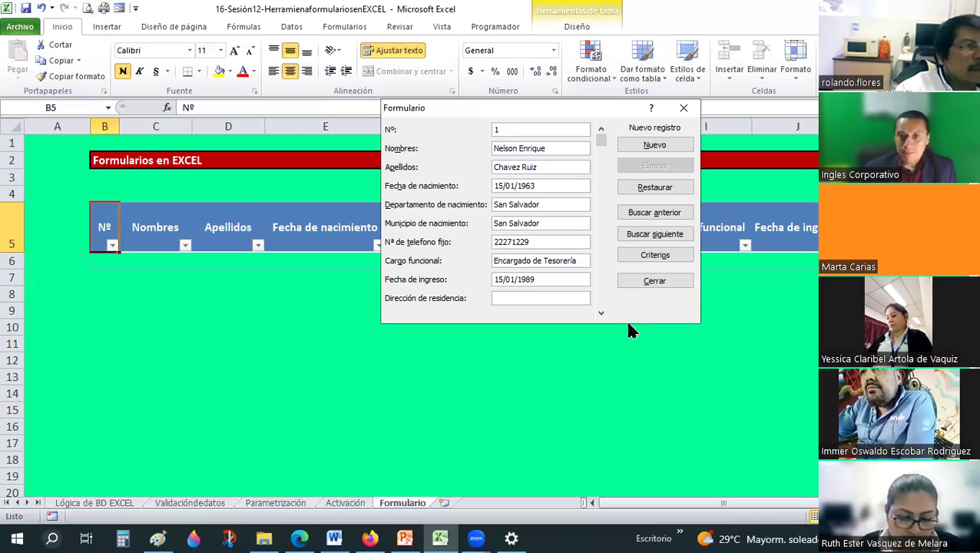
{"action": "type", "text": "San Salvador, San Salvador"}
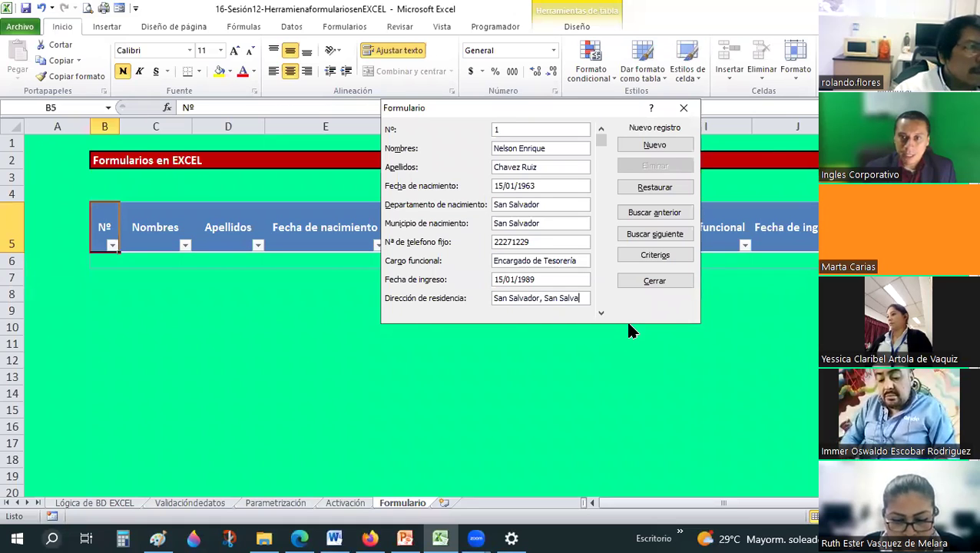
{"action": "left_click", "coordinate": [665, 143]}
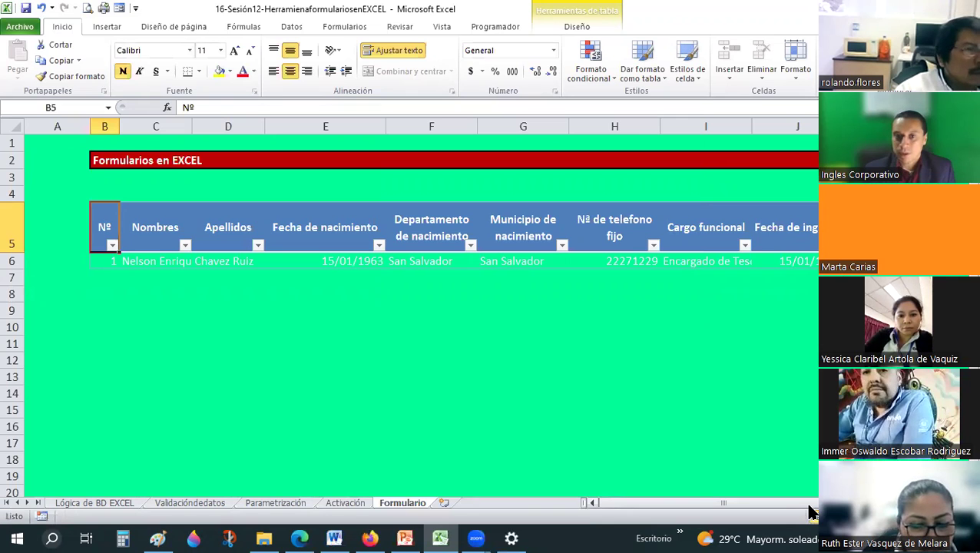
{"action": "left_click_drag", "start_coordinate": [723, 502], "coordinate": [748, 503]}
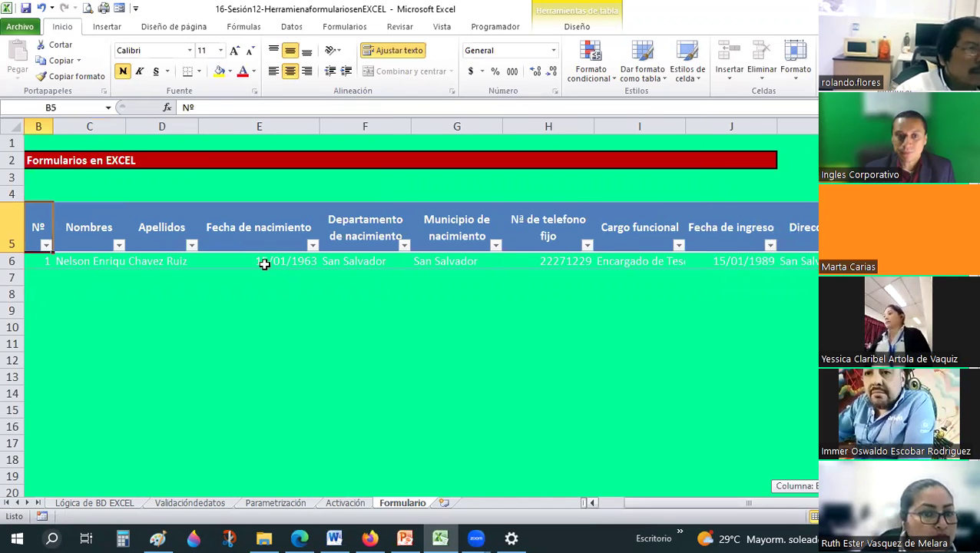
{"action": "left_click_drag", "start_coordinate": [264, 264], "coordinate": [779, 262]}
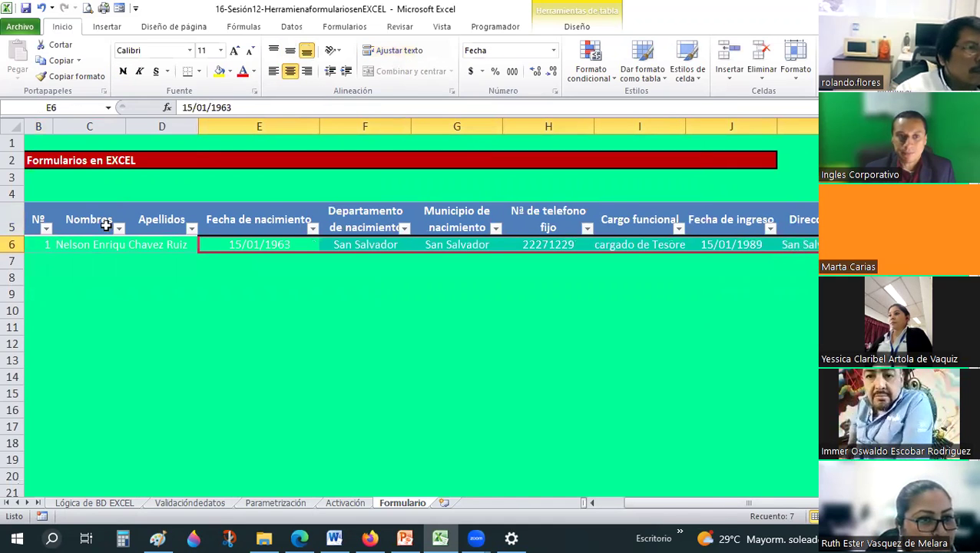
{"action": "left_click_drag", "start_coordinate": [106, 225], "coordinate": [96, 227]}
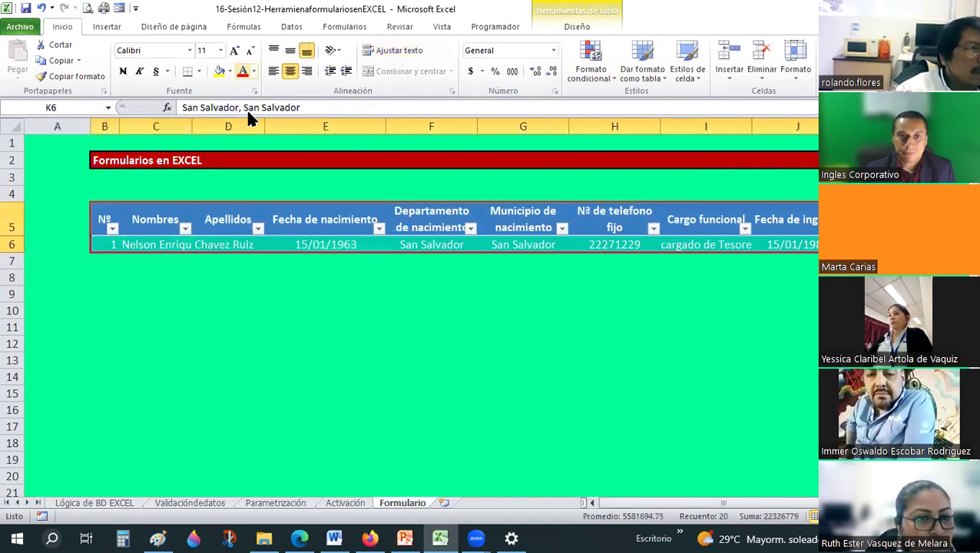
{"action": "left_click", "coordinate": [253, 71]}
{"action": "left_click", "coordinate": [253, 115]}
{"action": "left_click", "coordinate": [290, 344]}
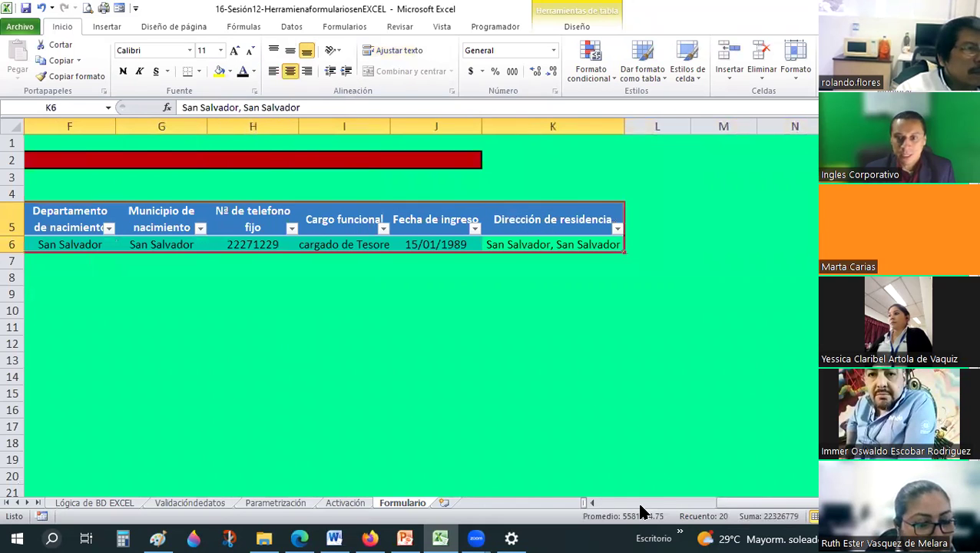
{"action": "left_click", "coordinate": [644, 503]}
{"action": "left_click", "coordinate": [100, 244]}
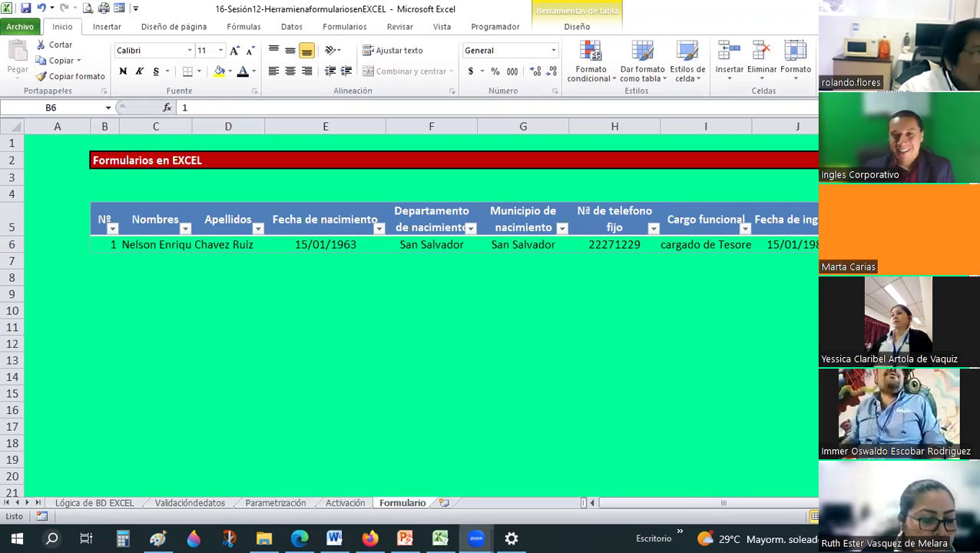
{"action": "key", "text": "alt+Tab"}
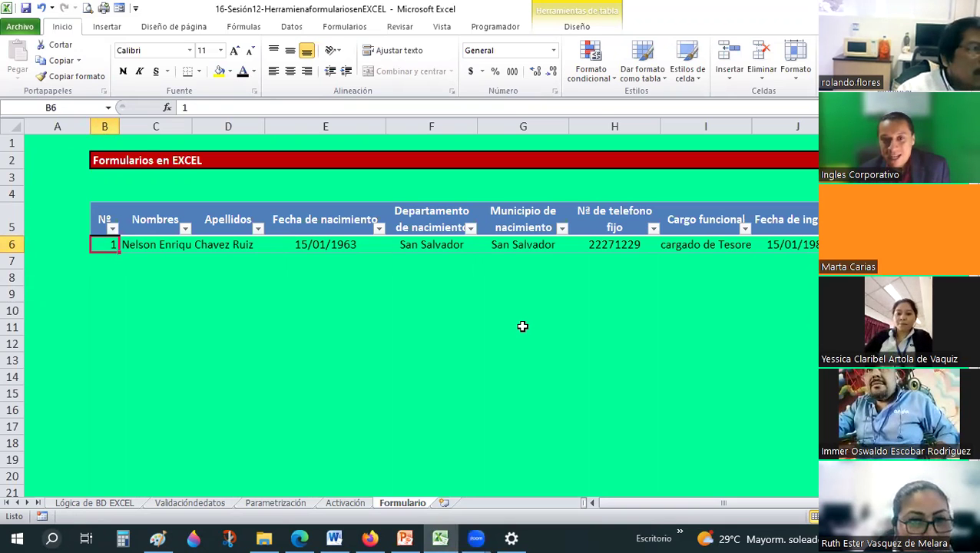
{"action": "key", "text": "shift+Right"}
{"action": "key", "text": "shift+Right"}
{"action": "key", "text": "shift+Right"}
{"action": "key", "text": "shift+Right"}
{"action": "key", "text": "shift+Right"}
{"action": "key", "text": "shift+Right"}
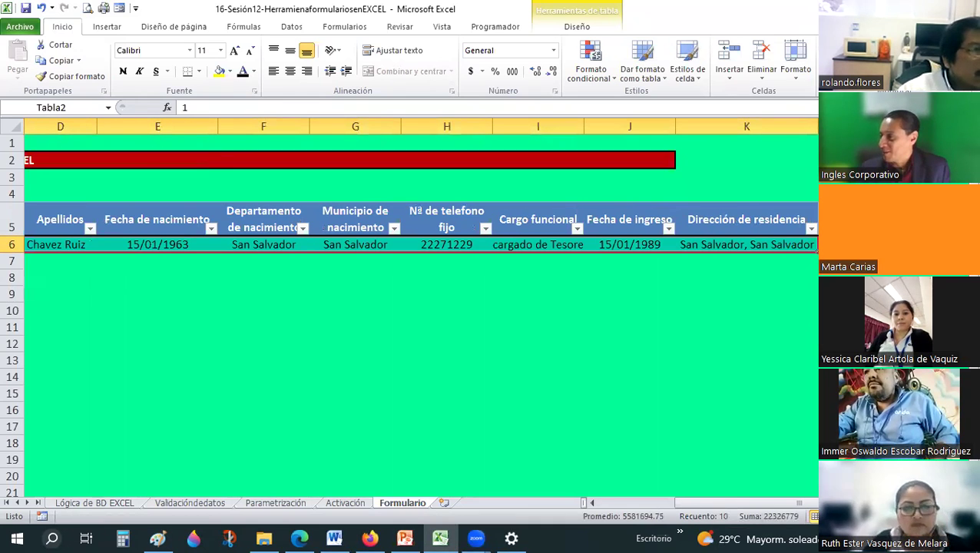
{"action": "key", "text": "alt+Tab"}
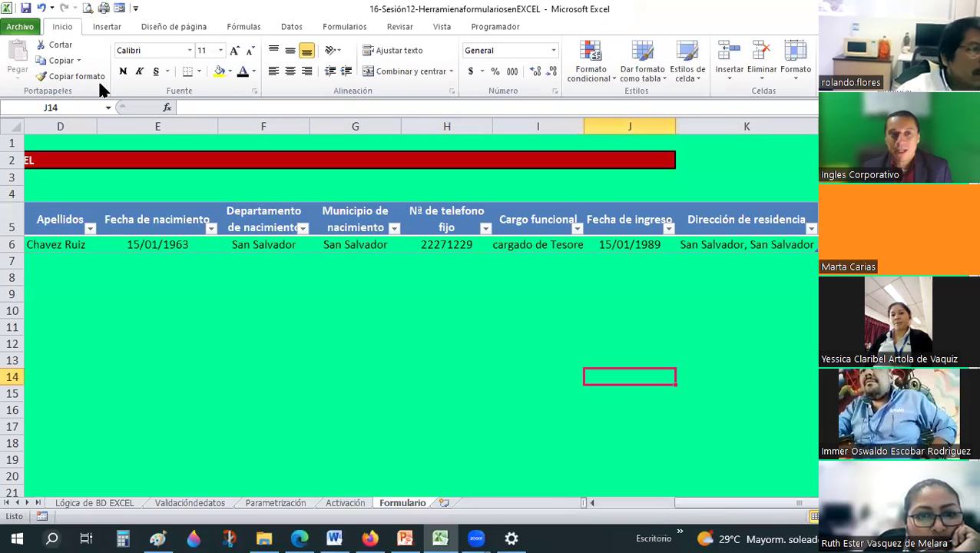
Step: Glance at the data form, then look through the Validacióndedatos and Parametrización sheets before returning to Formulario
{"action": "left_click", "coordinate": [119, 8]}
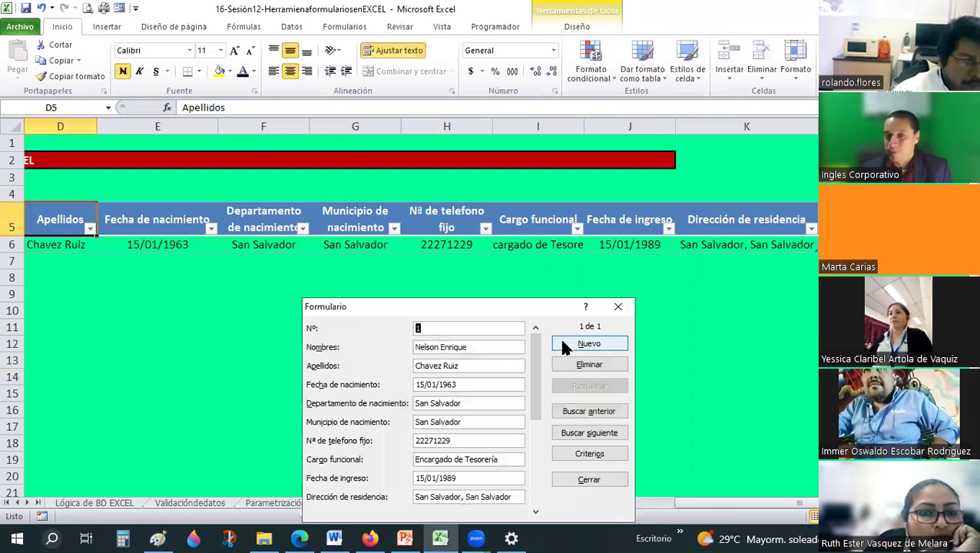
{"action": "left_click", "coordinate": [643, 150]}
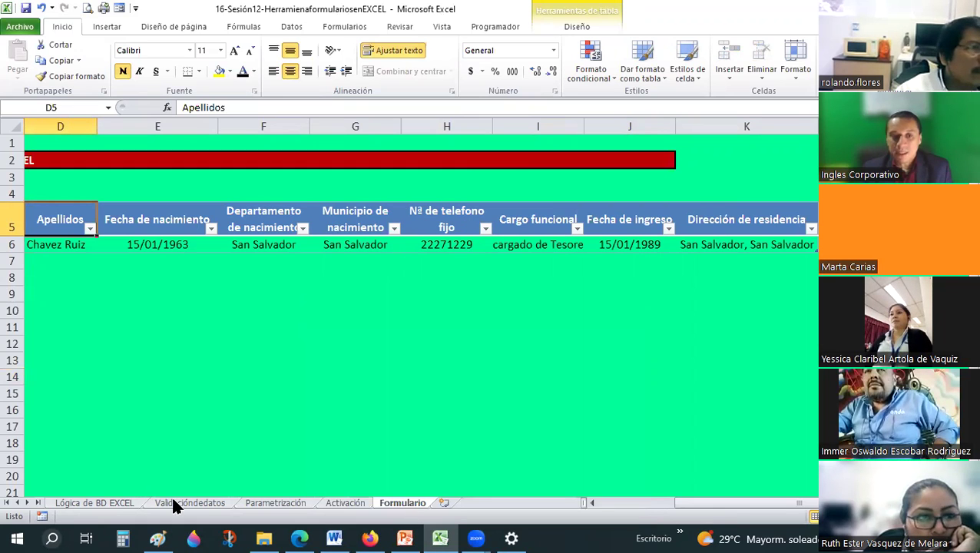
{"action": "left_click", "coordinate": [174, 503]}
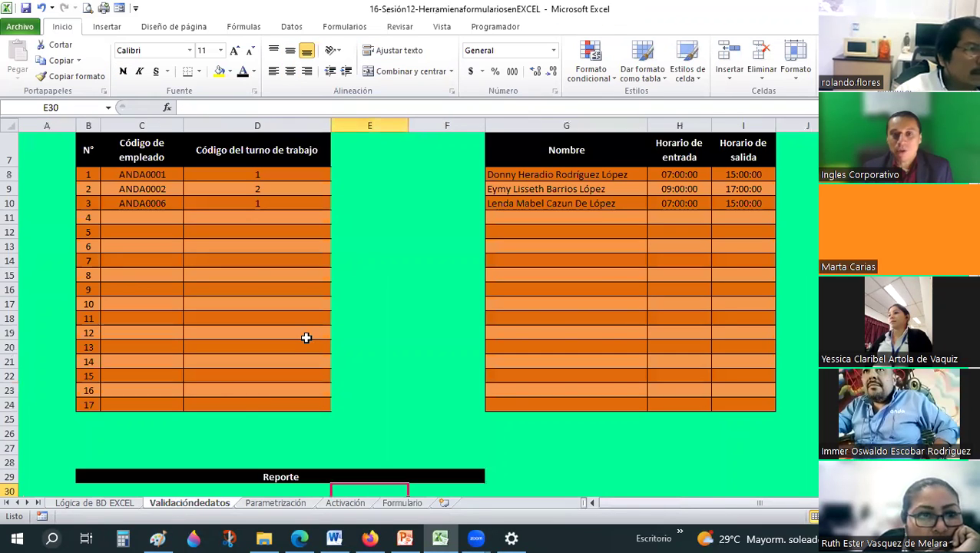
{"action": "scroll", "coordinate": [269, 505], "scroll_direction": "up", "scroll_amount": 2}
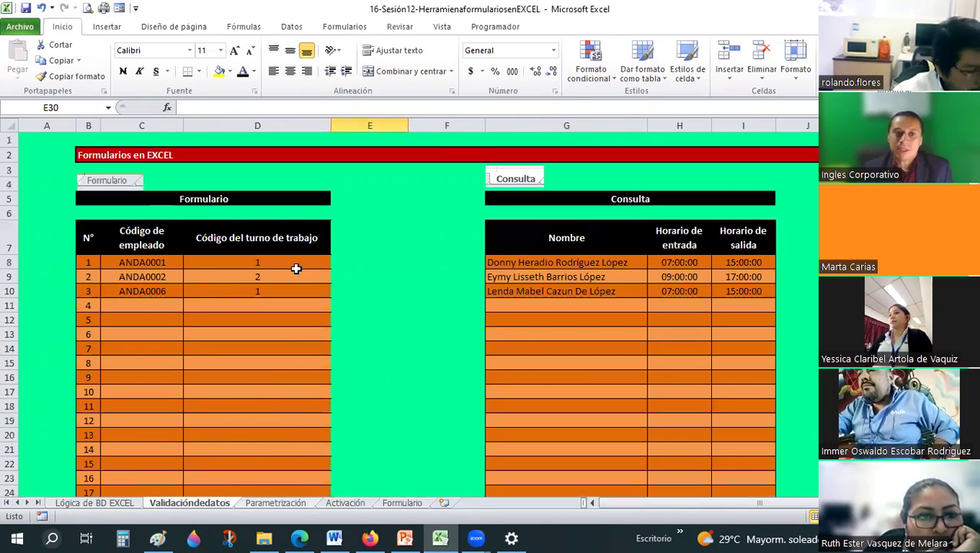
{"action": "key", "text": "ctrl+Page_Down"}
{"action": "scroll", "coordinate": [246, 275], "scroll_direction": "down", "scroll_amount": 1}
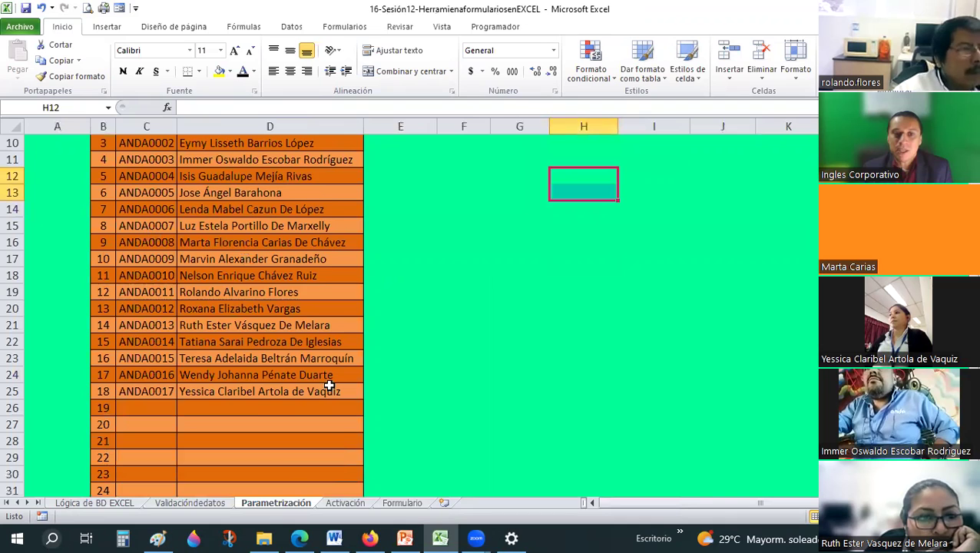
{"action": "scroll", "coordinate": [330, 388], "scroll_direction": "up", "scroll_amount": 1}
{"action": "left_click", "coordinate": [409, 503]}
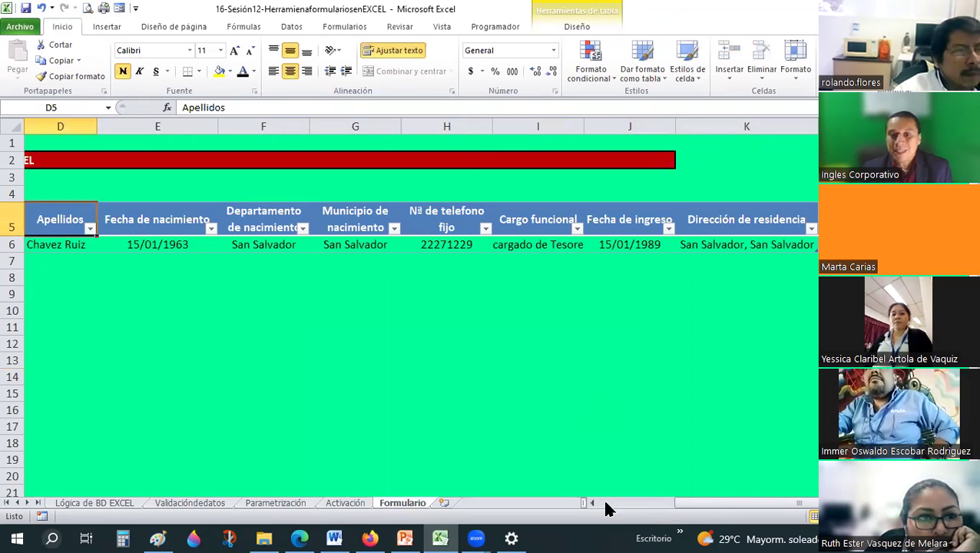
Step: AutoFit column I so 'Encargado de Tesorería' in I6 shows in full
{"action": "scroll", "coordinate": [360, 279], "scroll_direction": "left", "scroll_amount": 3}
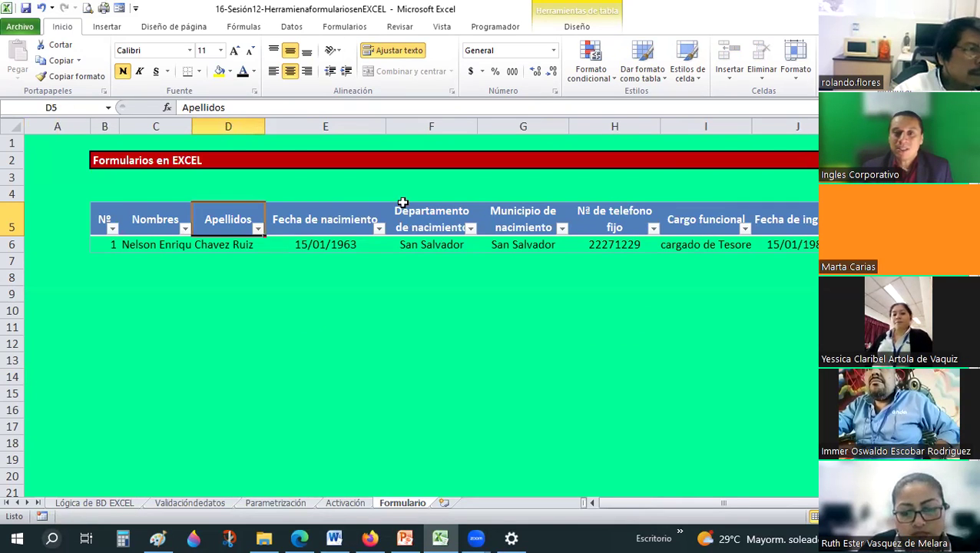
{"action": "double_click", "coordinate": [705, 244]}
{"action": "key", "text": "Escape"}
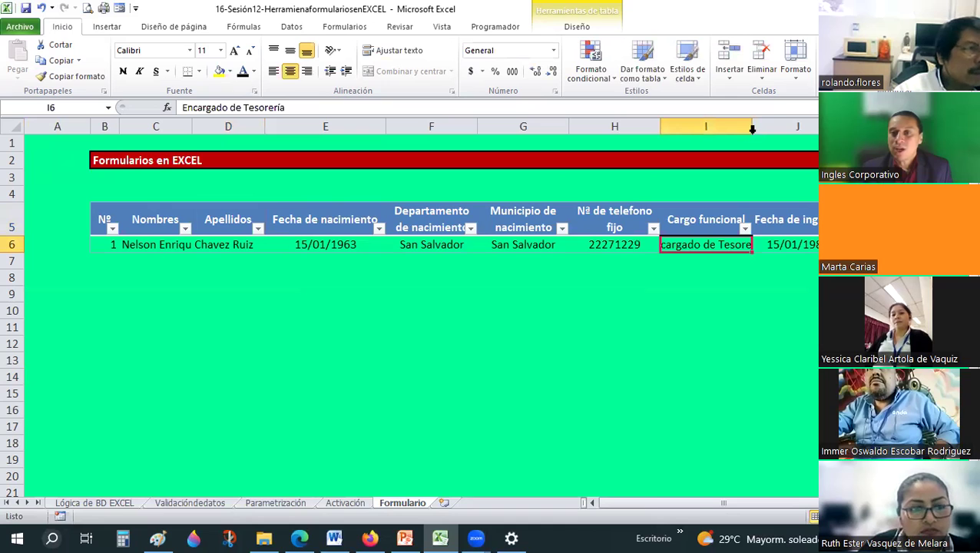
{"action": "double_click", "coordinate": [752, 129]}
{"action": "left_click", "coordinate": [705, 305]}
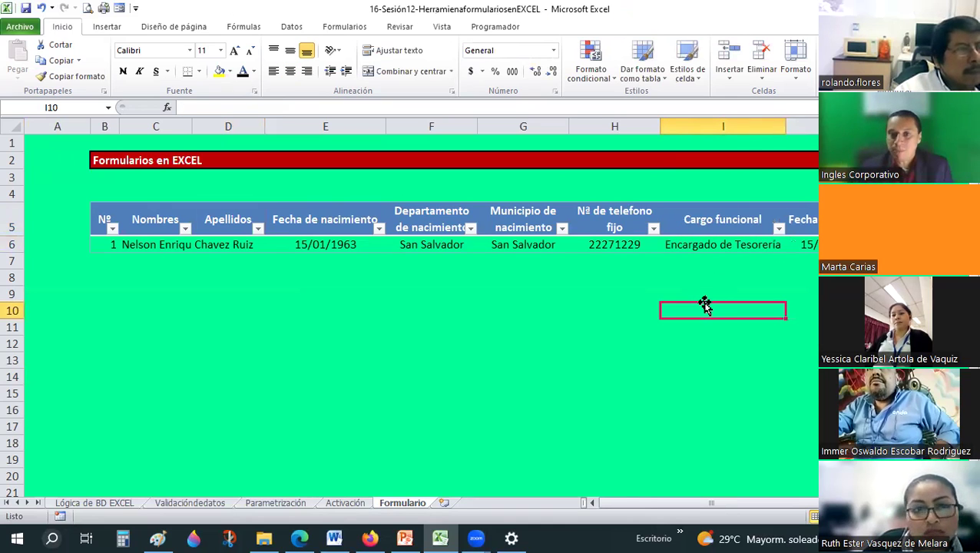
Step: Check the phone number in H6 and the address in K6, then select the Fecha de nacimiento header
{"action": "left_click", "coordinate": [605, 245]}
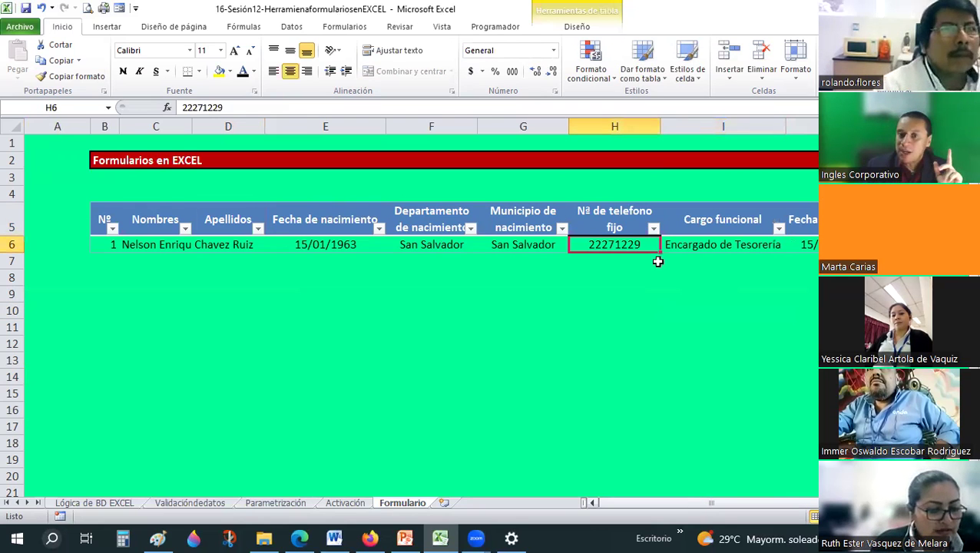
{"action": "scroll", "coordinate": [657, 261], "scroll_direction": "right", "scroll_amount": 2}
{"action": "key", "text": "Right"}
{"action": "key", "text": "Right"}
{"action": "key", "text": "Right"}
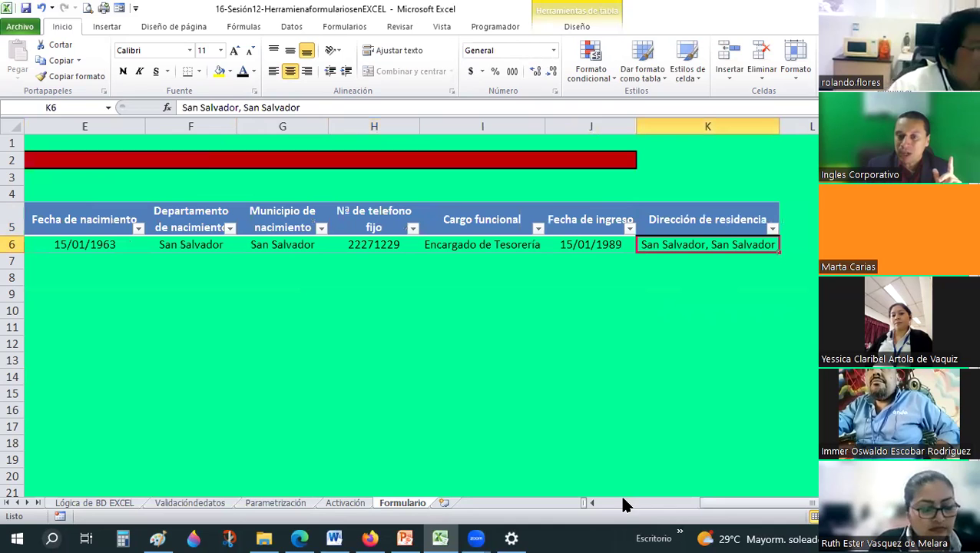
{"action": "scroll", "coordinate": [523, 358], "scroll_direction": "left", "scroll_amount": 2}
{"action": "left_click", "coordinate": [524, 358]}
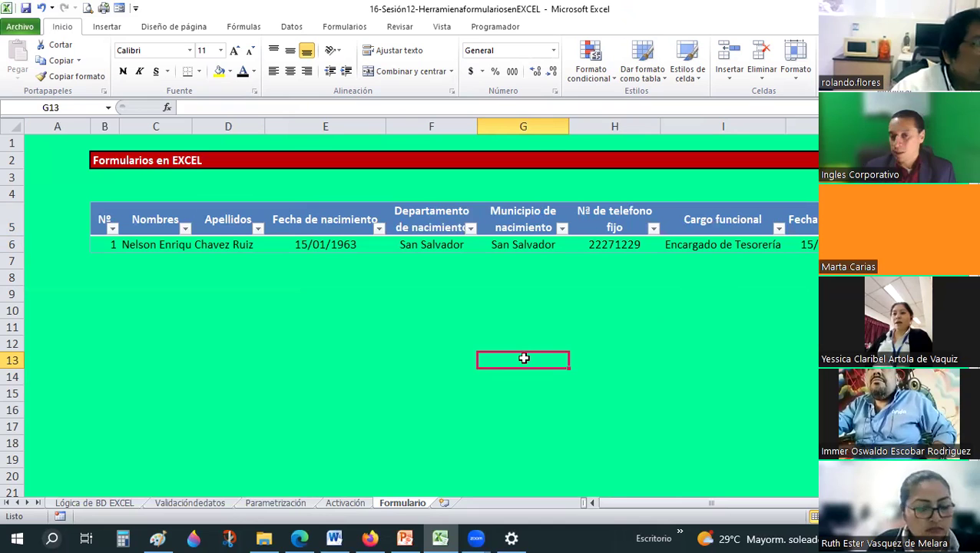
{"action": "left_click", "coordinate": [313, 225]}
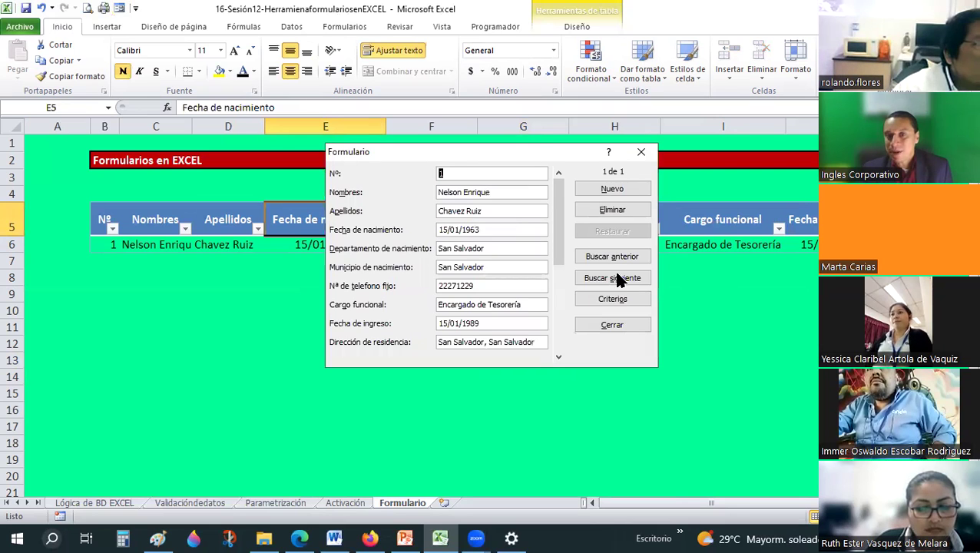
Step: Step through the data form's records, then close the form
{"action": "left_click", "coordinate": [593, 280]}
{"action": "left_click", "coordinate": [592, 257]}
{"action": "left_click", "coordinate": [603, 279]}
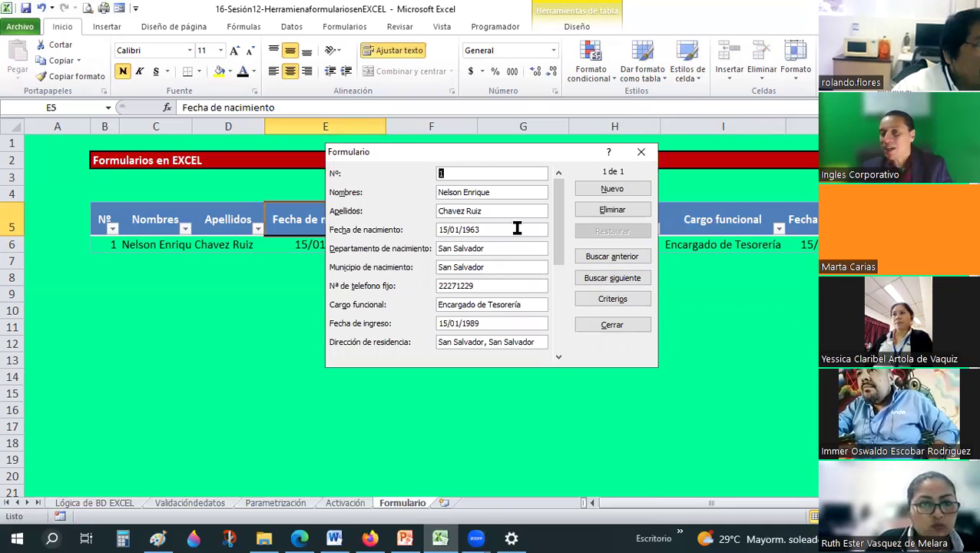
{"action": "left_click", "coordinate": [641, 152]}
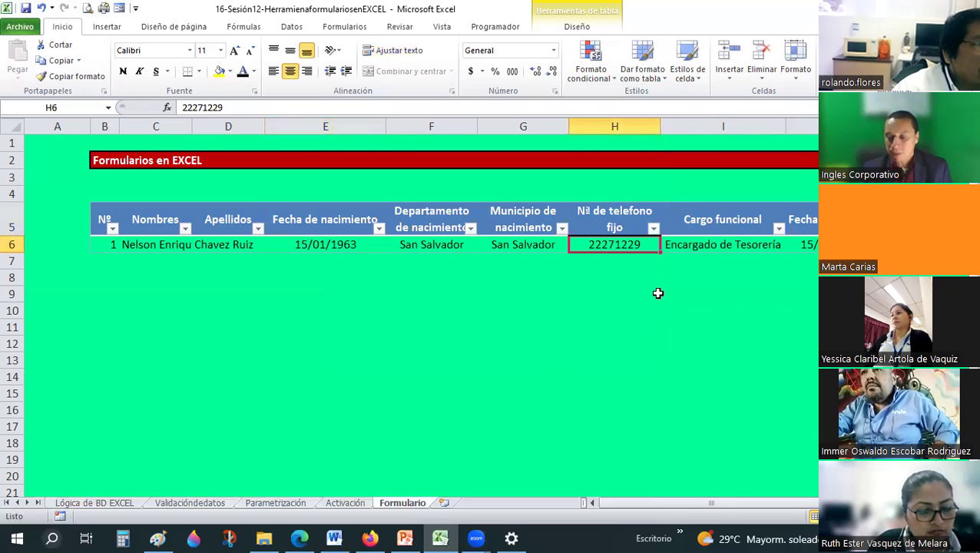
Step: Enter the test value 'dasd' in H6, then undo it to restore 22271229
{"action": "type", "text": "dasd"}
{"action": "key", "text": "Return"}
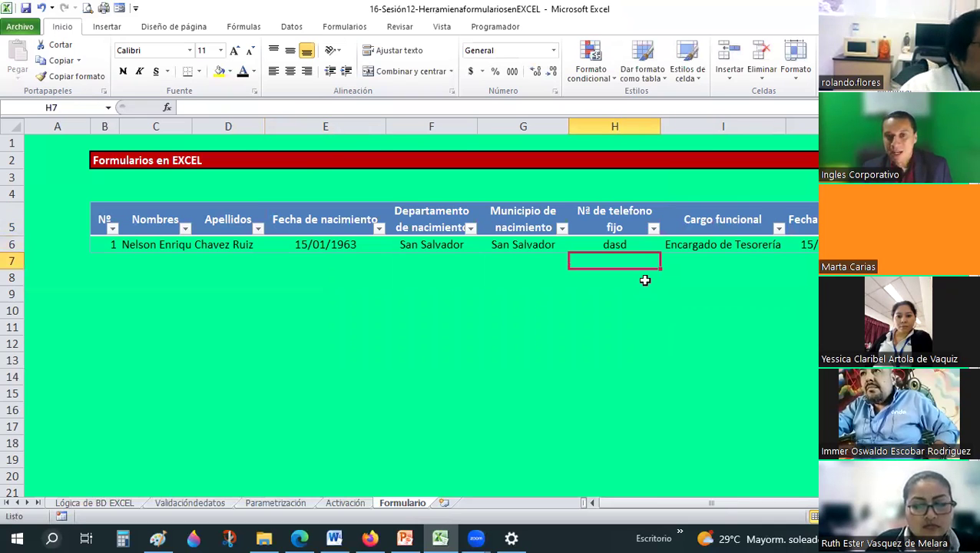
{"action": "key", "text": "ctrl+z"}
{"action": "key", "text": "ctrl+z"}
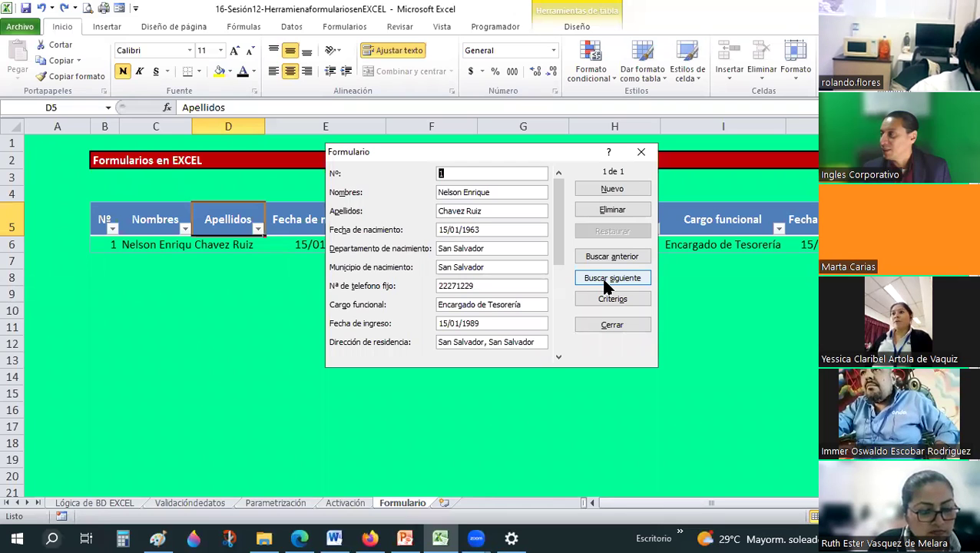
{"action": "left_click", "coordinate": [640, 152]}
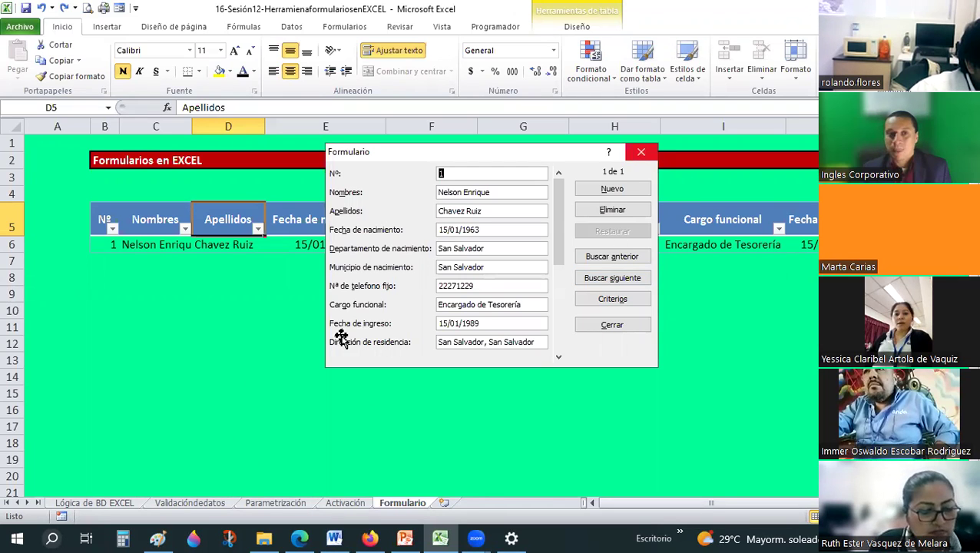
{"action": "left_click", "coordinate": [325, 327]}
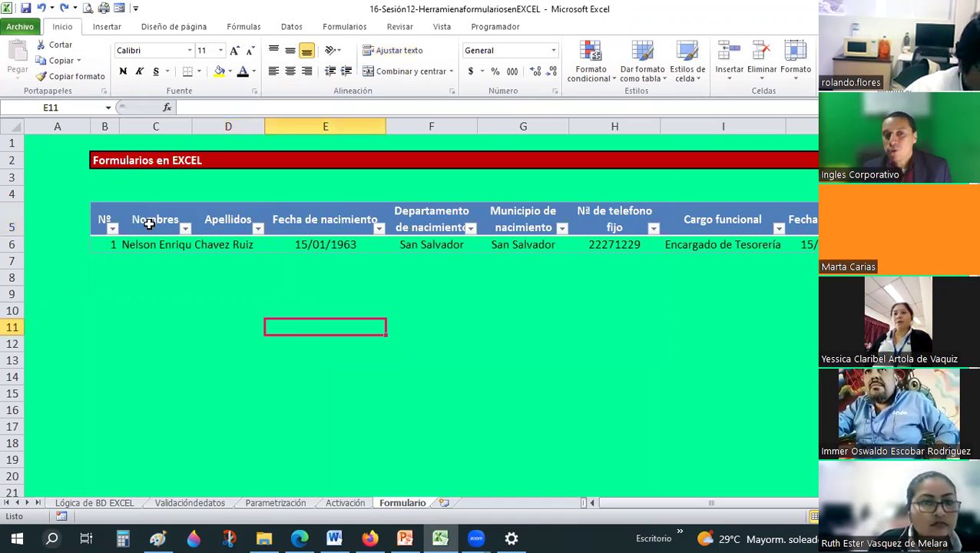
{"action": "left_click", "coordinate": [150, 224]}
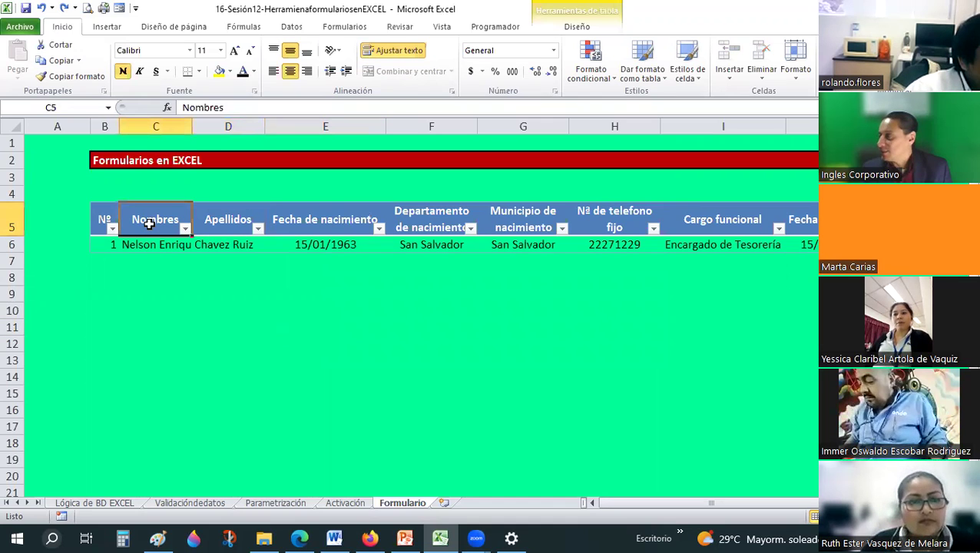
{"action": "left_click", "coordinate": [120, 8]}
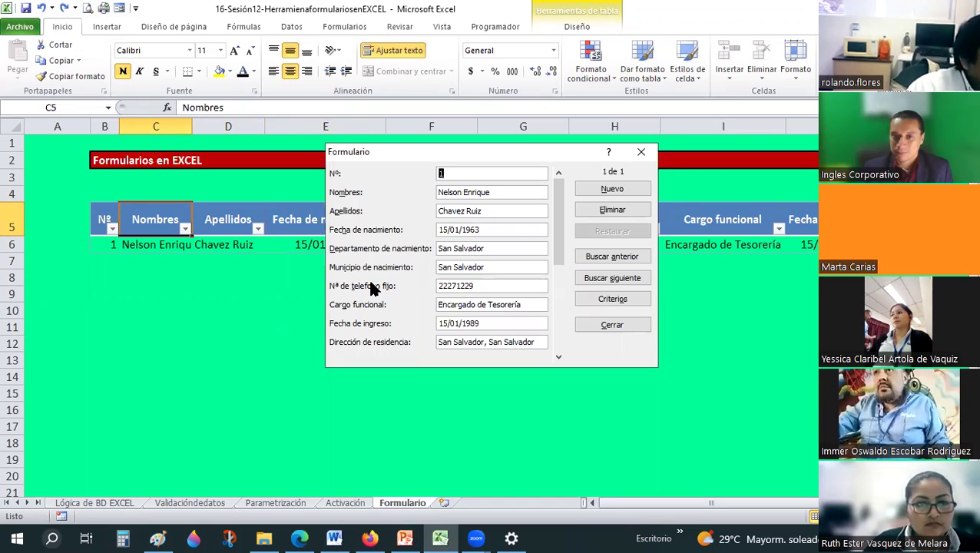
{"action": "left_click", "coordinate": [621, 193]}
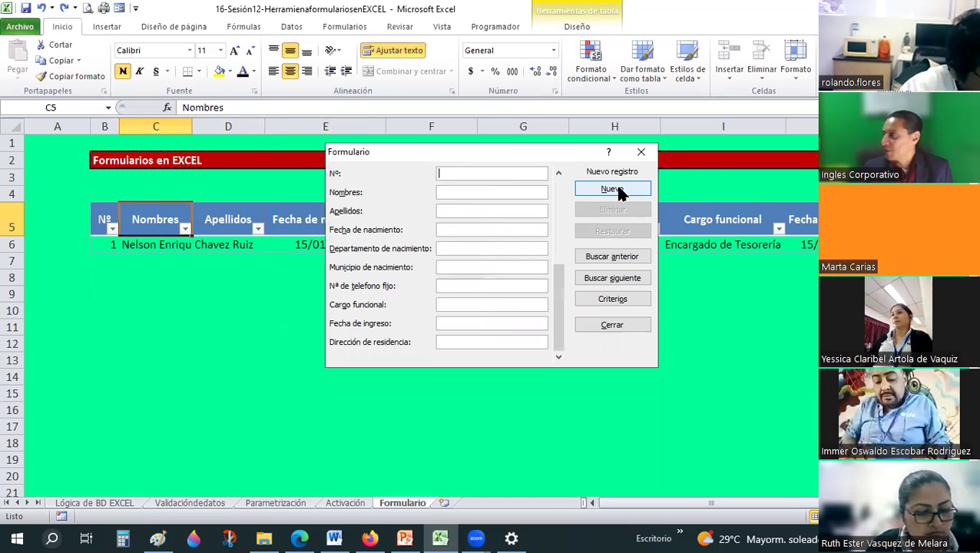
{"action": "left_click", "coordinate": [620, 256]}
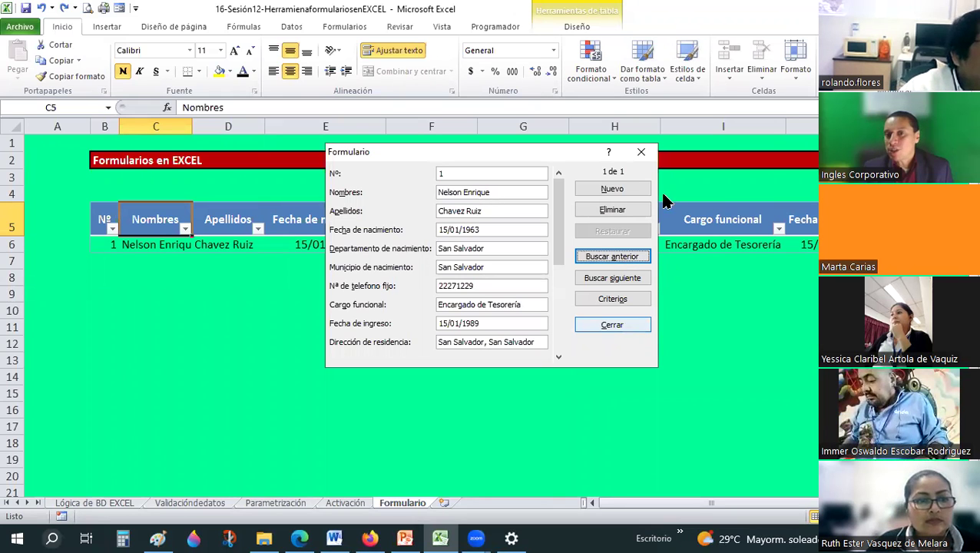
{"action": "left_click", "coordinate": [612, 190]}
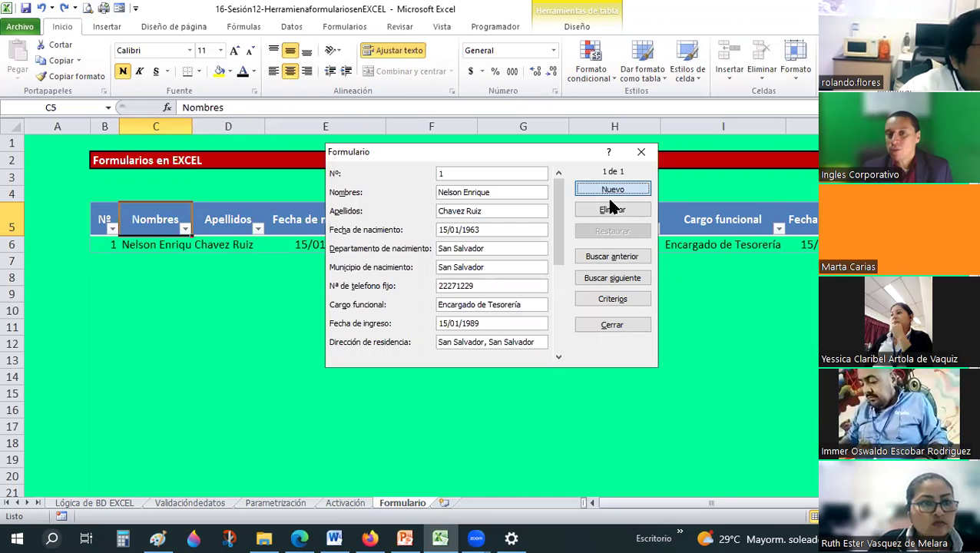
{"action": "left_click", "coordinate": [620, 261]}
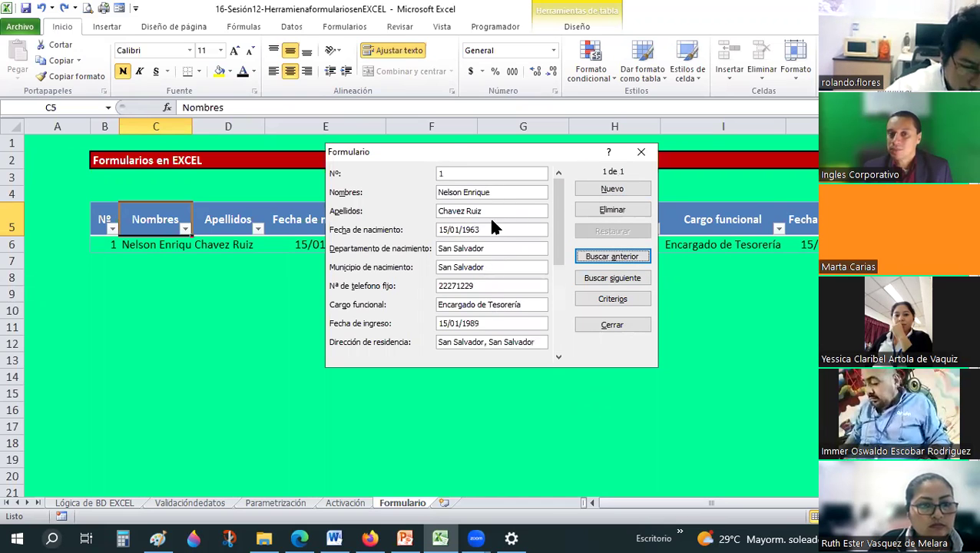
{"action": "left_click", "coordinate": [595, 276]}
{"action": "left_click", "coordinate": [603, 258]}
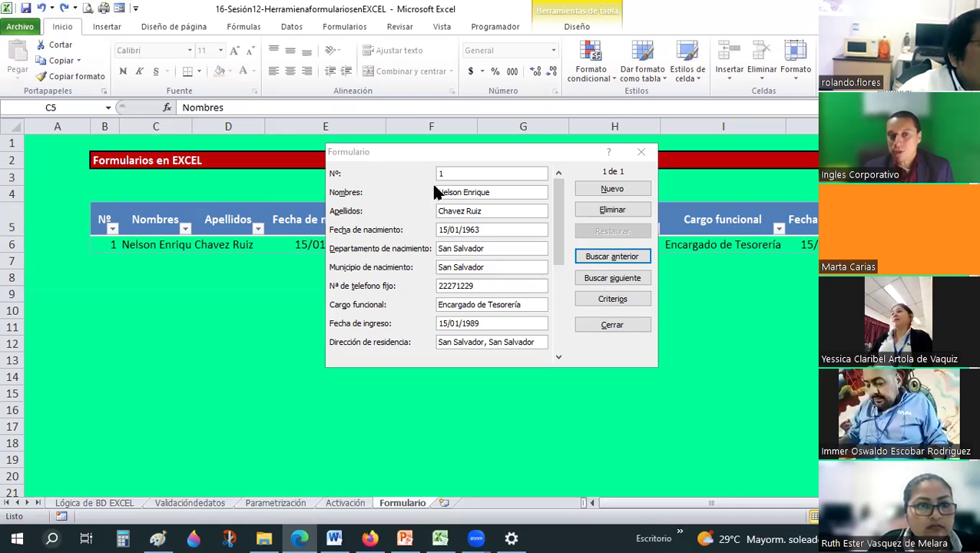
Step: Set the record's Nº to 1, overwrite Nombres with the new employee's first names, and save the record
{"action": "left_click", "coordinate": [111, 253]}
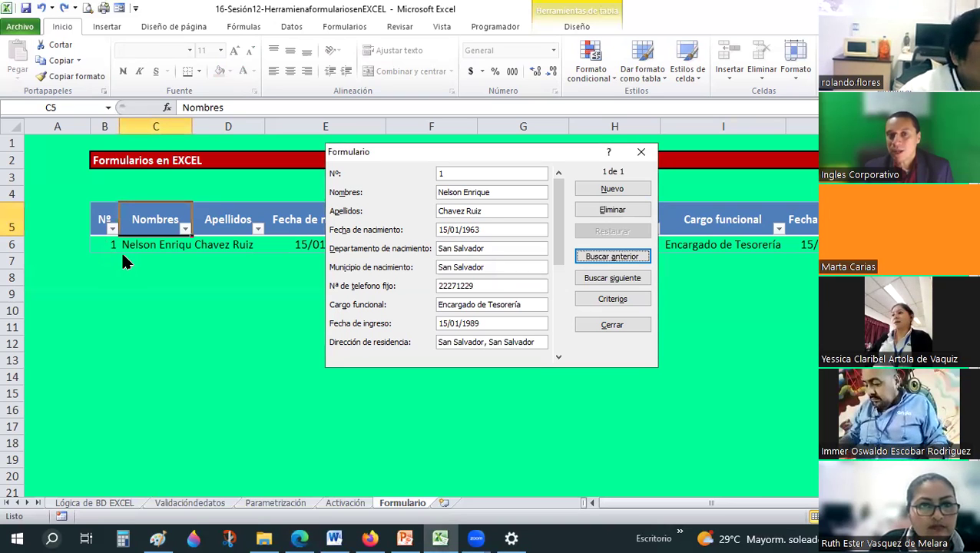
{"action": "double_click", "coordinate": [449, 172]}
{"action": "type", "text": "2"}
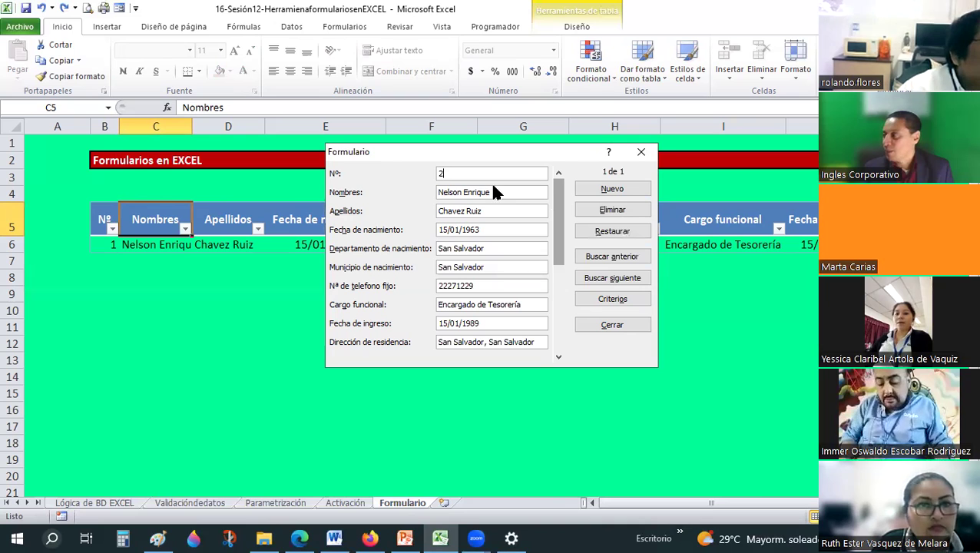
{"action": "double_click", "coordinate": [464, 172]}
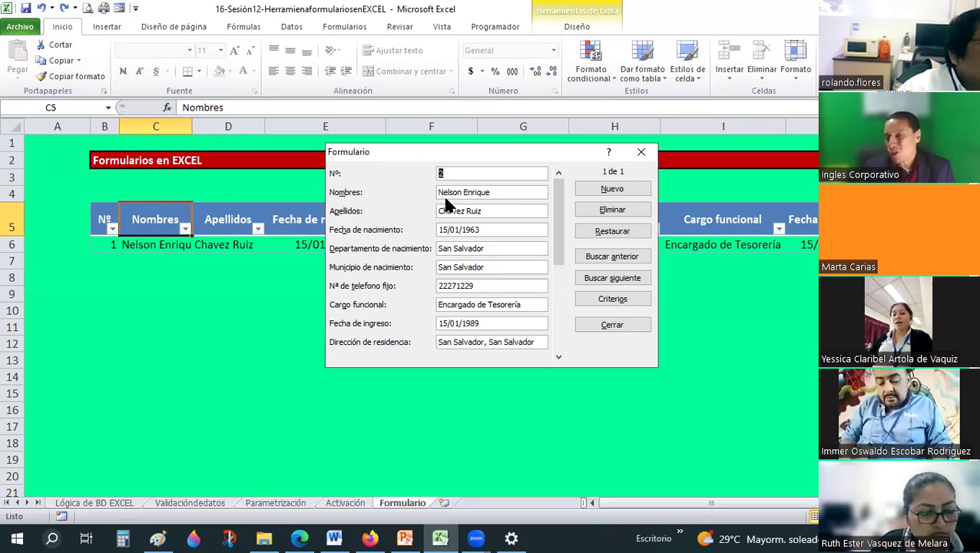
{"action": "type", "text": "1"}
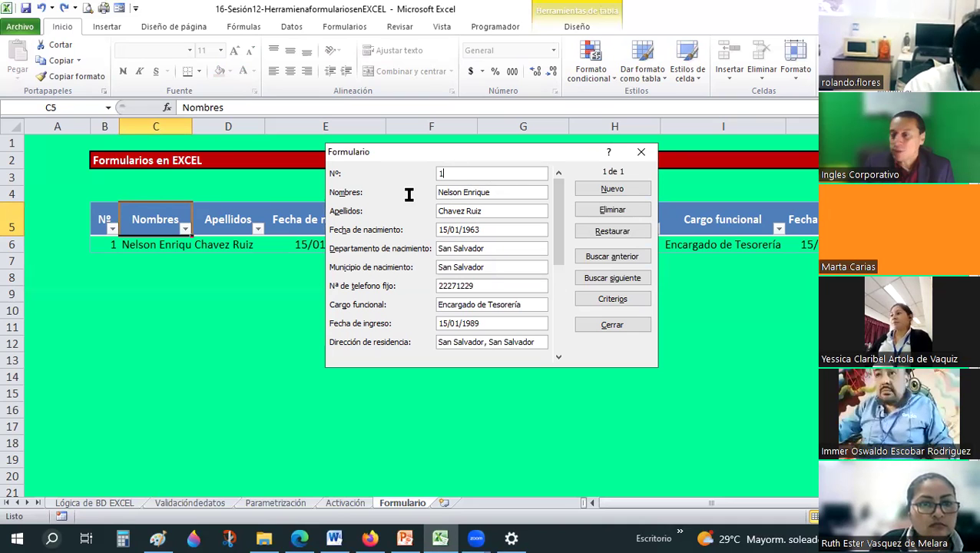
{"action": "key", "text": "Tab"}
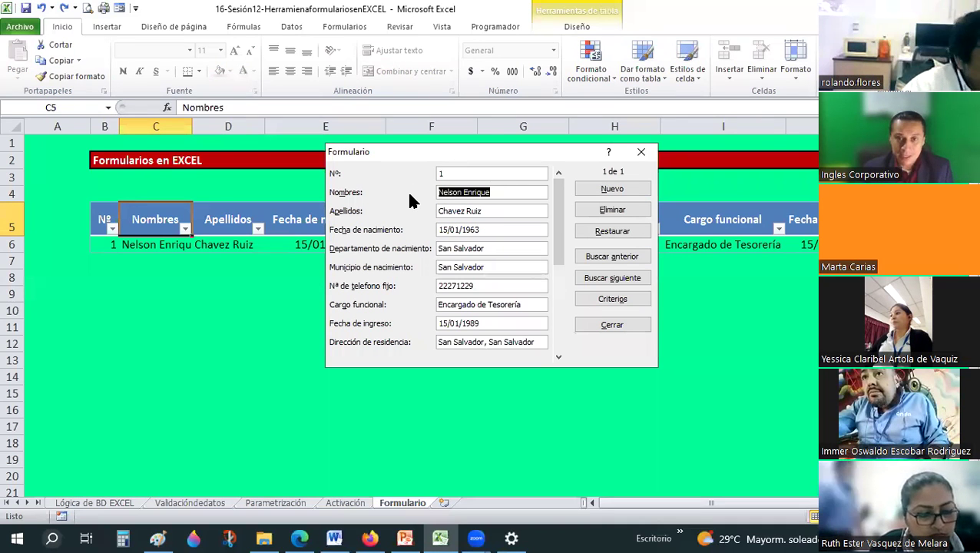
{"action": "type", "text": "YessiC"}
{"action": "key", "text": "BackSpace"}
{"action": "type", "text": "ca "}
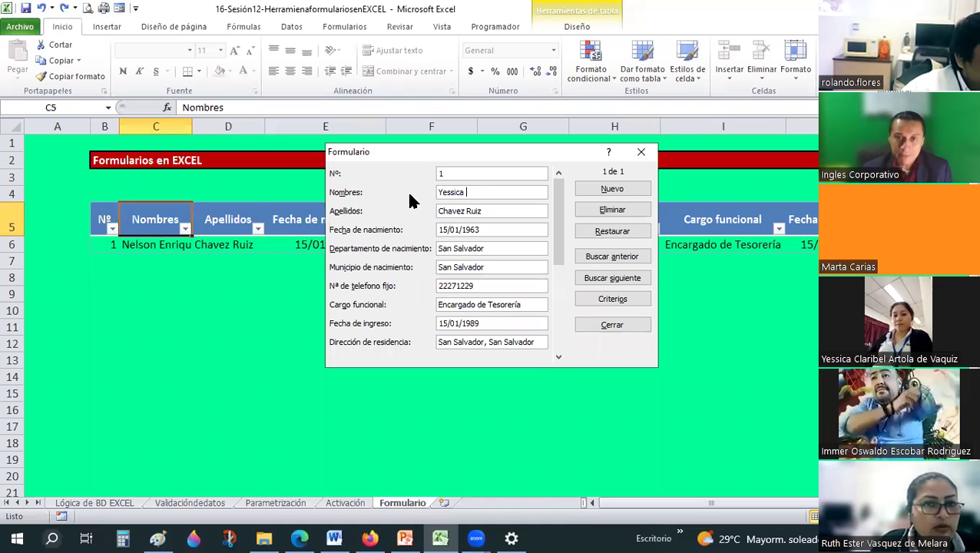
{"action": "type", "text": "Claribel"}
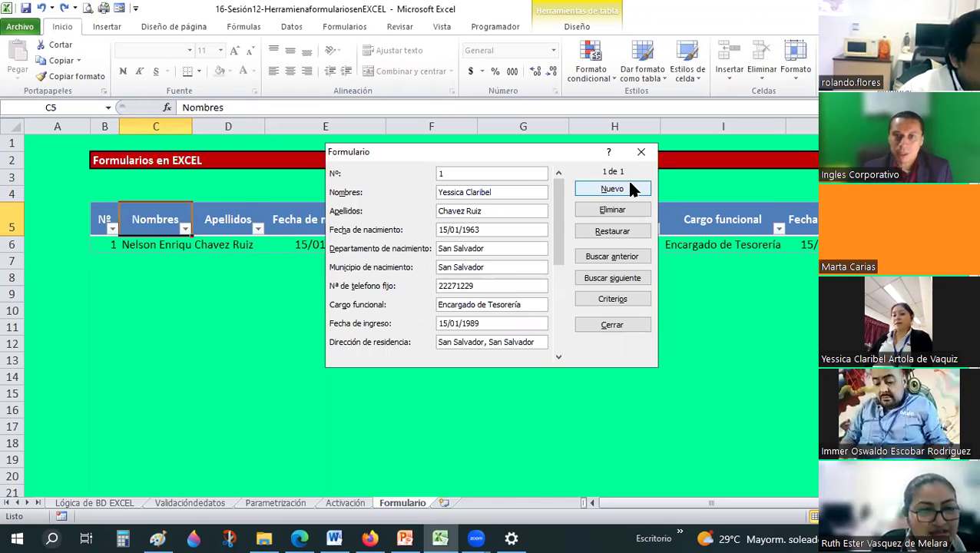
{"action": "key", "text": "Return"}
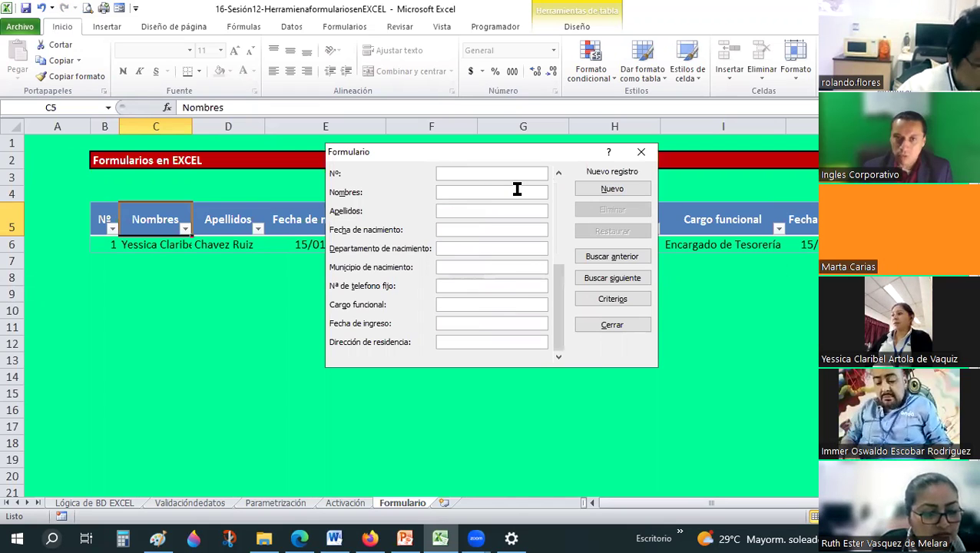
Step: Enter Nº 1, the employee's first names and surnames, birth date 14/02/1998, and department La Unión
{"action": "type", "text": "1"}
{"action": "key", "text": "Tab"}
{"action": "type", "text": "Yessica Clarib"}
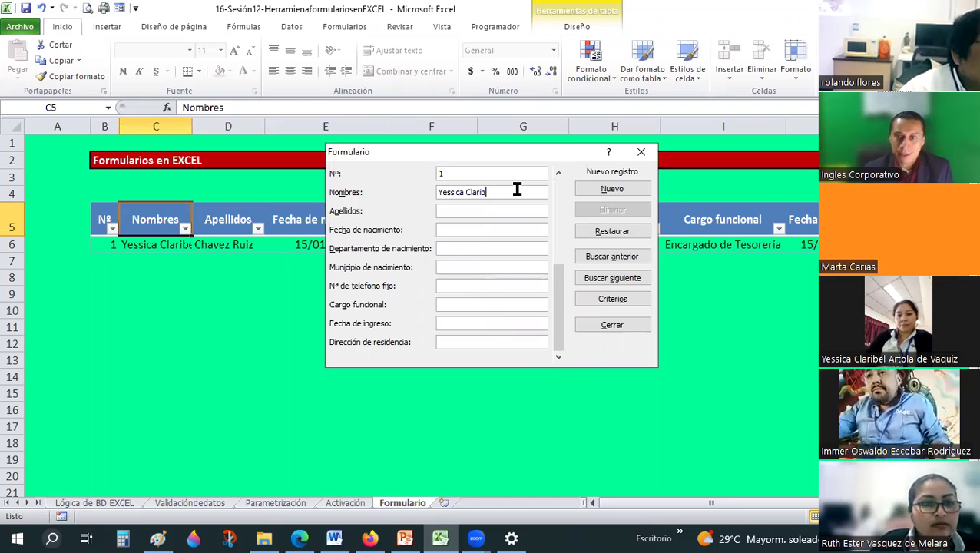
{"action": "type", "text": "el"}
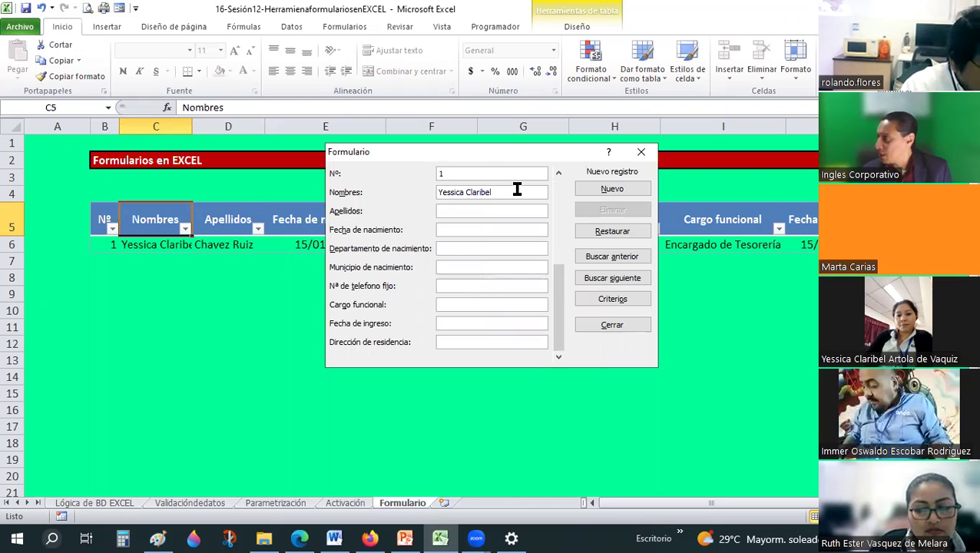
{"action": "key", "text": "Tab"}
{"action": "type", "text": "Artola de Viquez"}
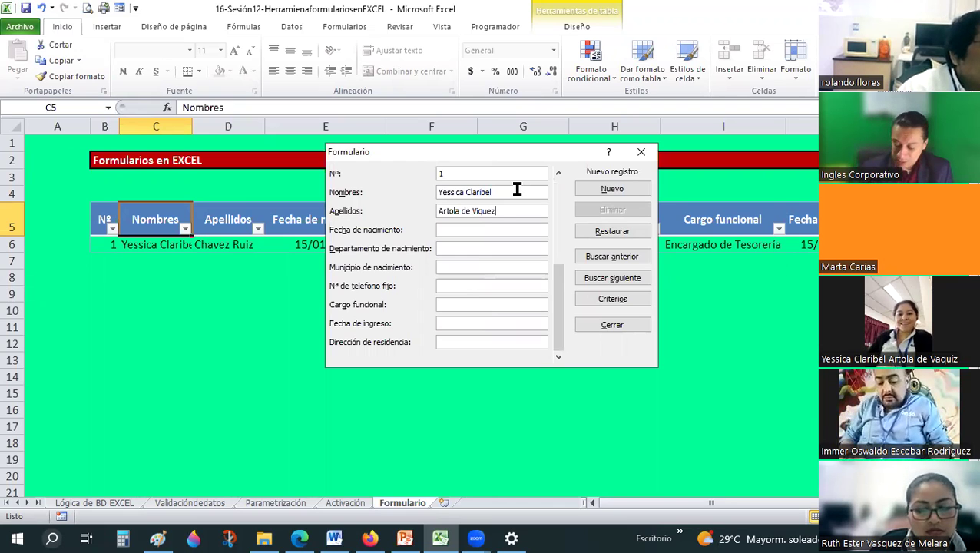
{"action": "type", "text": "4/02/19"}
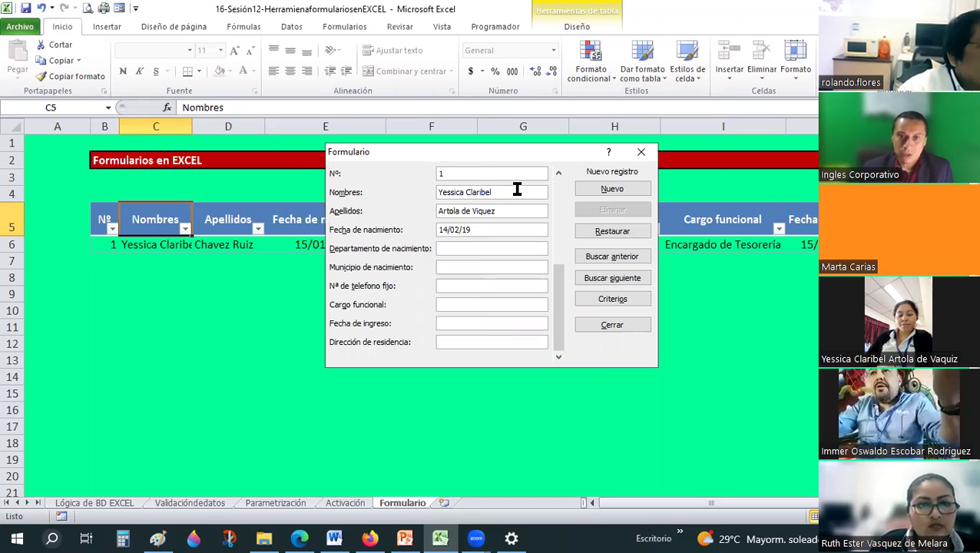
{"action": "type", "text": "98"}
{"action": "key", "text": "Tab"}
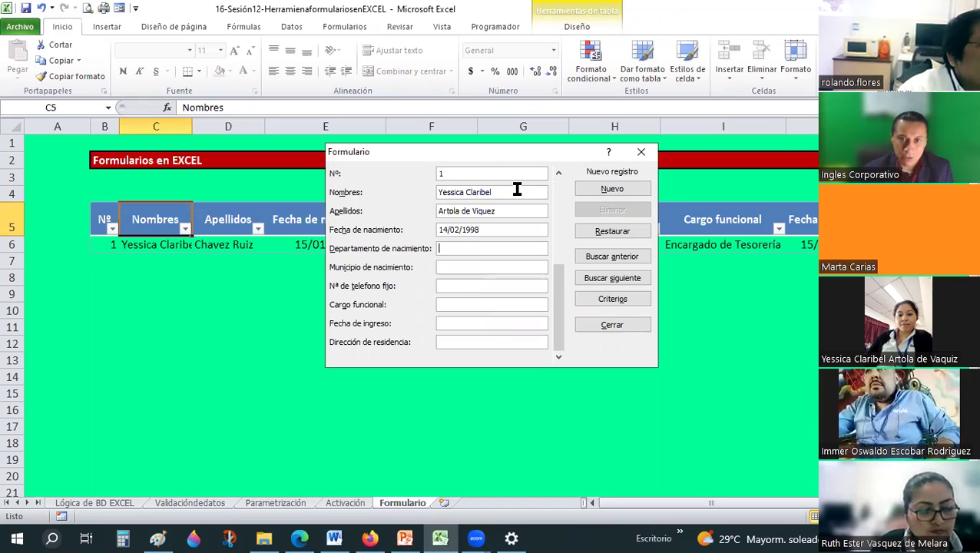
{"action": "type", "text": "Sa"}
{"action": "key", "text": "BackSpace"}
{"action": "key", "text": "BackSpace"}
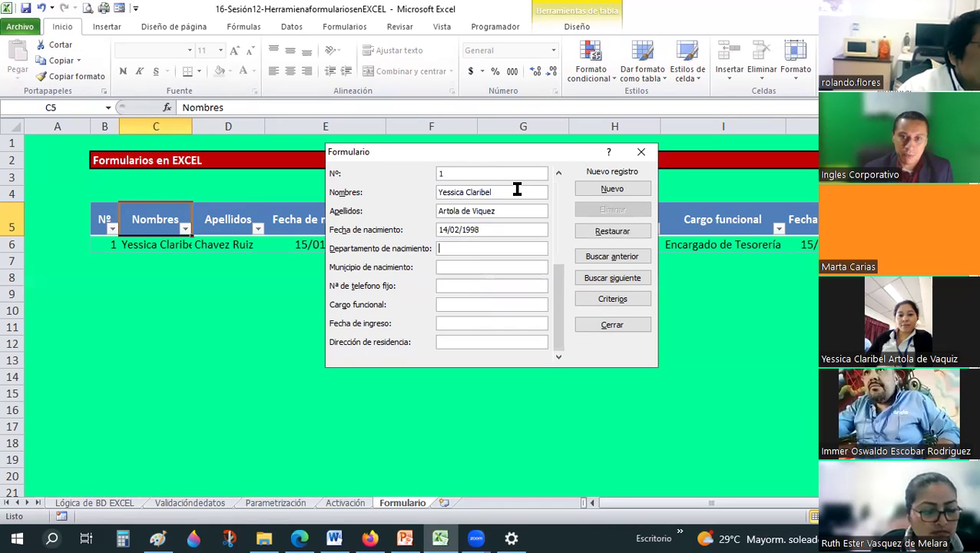
{"action": "type", "text": "Chalatenang"}
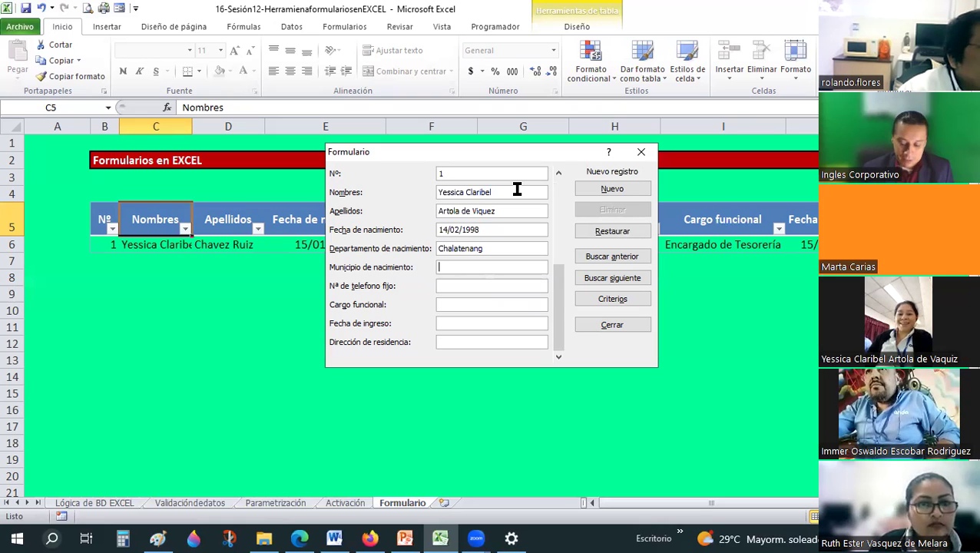
{"action": "key", "text": "shift+Home"}
{"action": "type", "text": "La Unión"}
{"action": "key", "text": "Tab"}
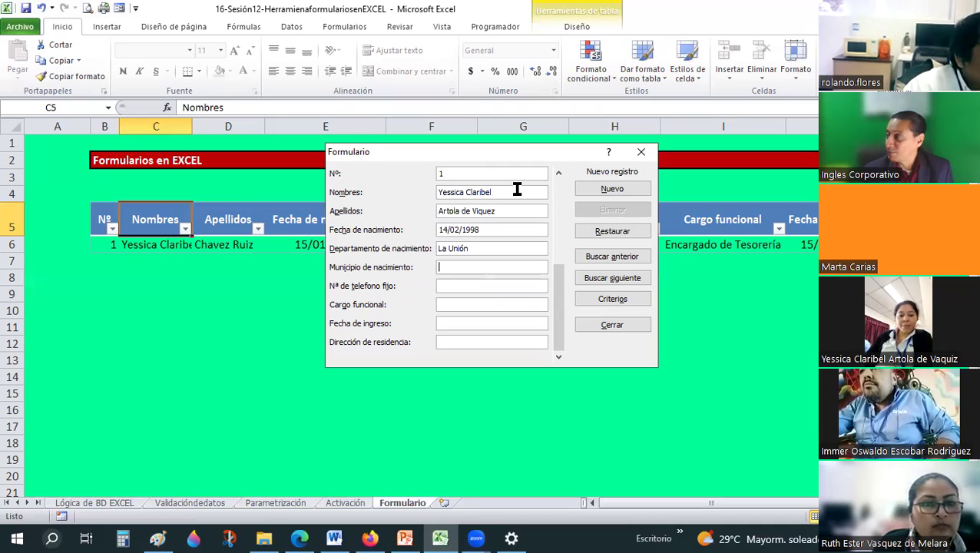
Step: Fill in municipality Intipuca, the phone number, Cargo Analista, entry date 15/02/2009, and the residence address
{"action": "type", "text": "Intipuca"}
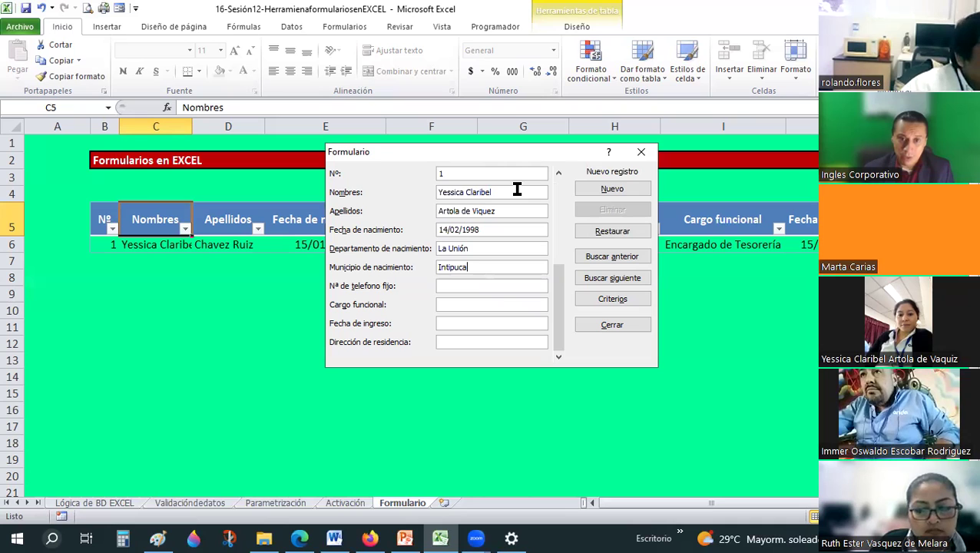
{"action": "type", "text": "2254"}
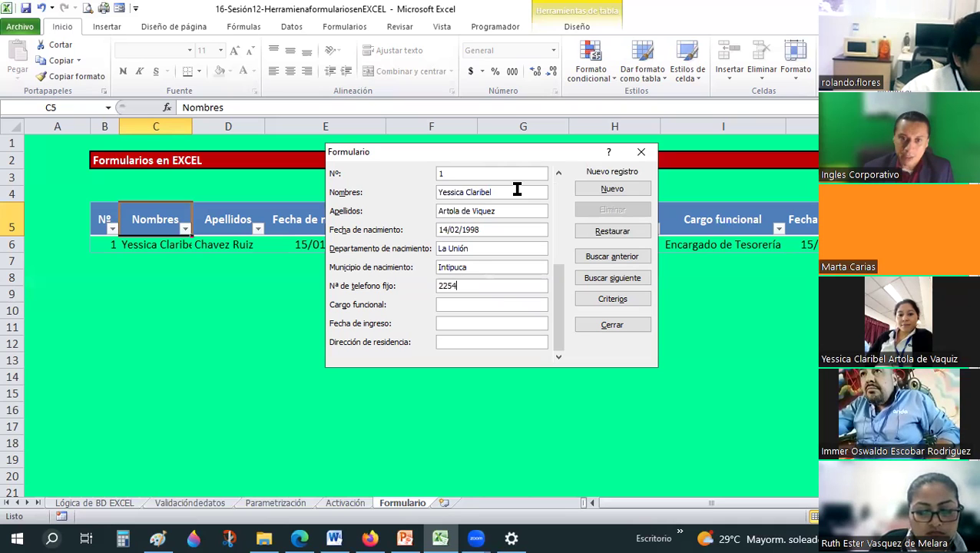
{"action": "type", "text": "38"}
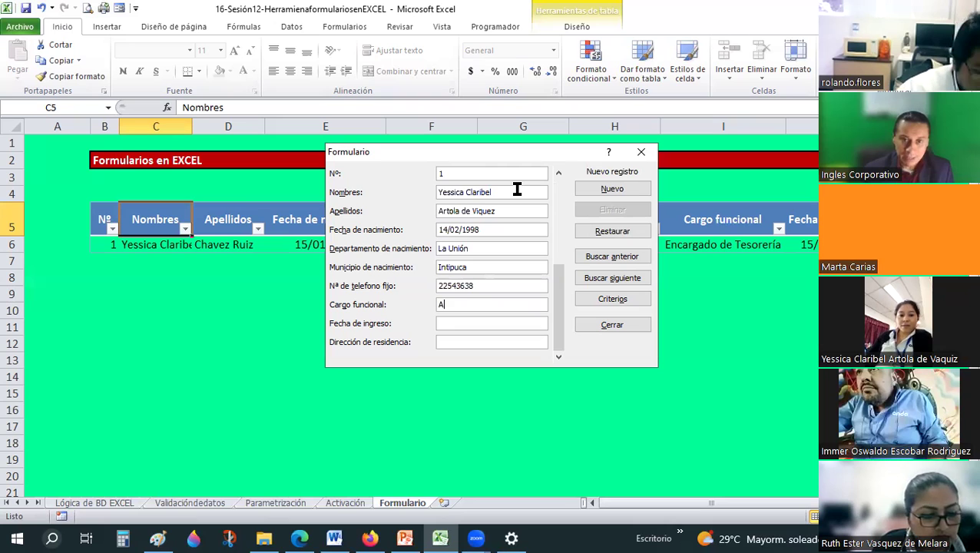
{"action": "type", "text": "nalista"}
{"action": "key", "text": "Tab"}
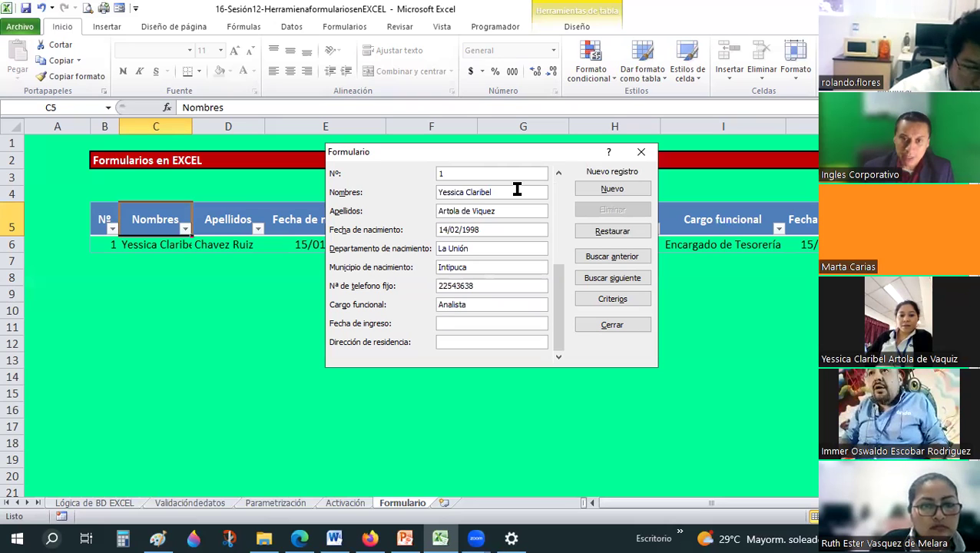
{"action": "type", "text": "15/2"}
{"action": "key", "text": "BackSpace"}
{"action": "type", "text": "02/2009"}
{"action": "key", "text": "Tab"}
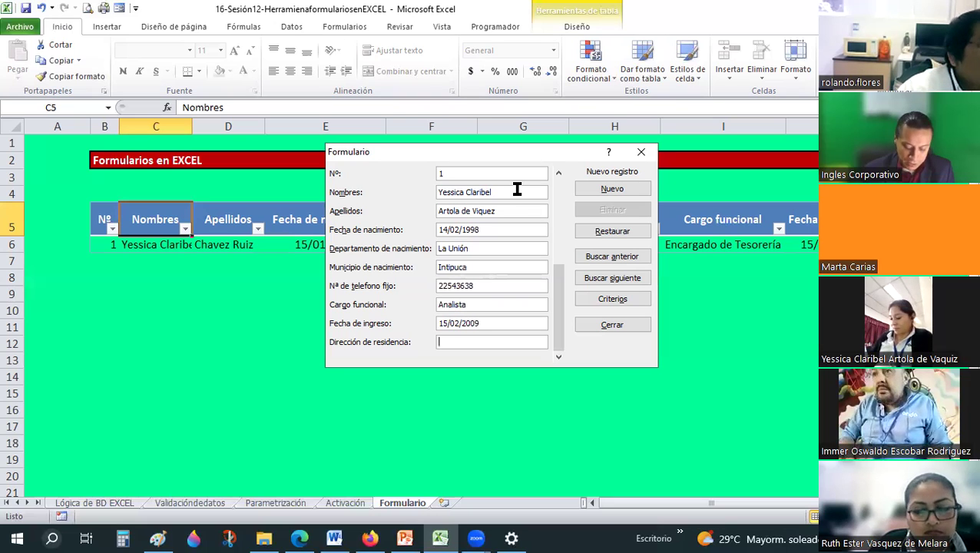
{"action": "type", "text": "SA"}
{"action": "key", "text": "BackSpace"}
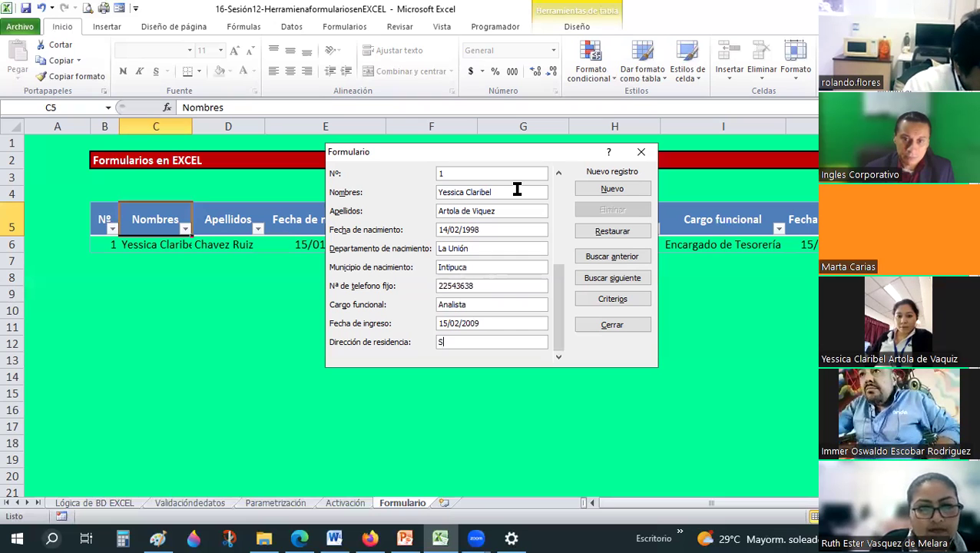
{"action": "type", "text": "alvador"}
{"action": "key", "text": "BackSpace"}
{"action": "key", "text": "BackSpace"}
{"action": "key", "text": "BackSpace"}
{"action": "type", "text": "Miguel, Sa Miguel"}
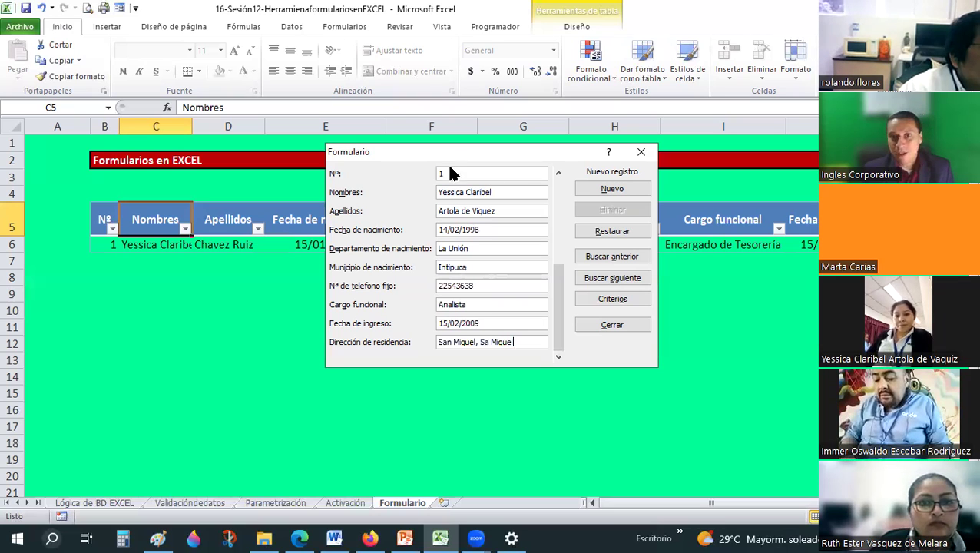
Step: Add the new record to the table, then renumber it as Nº 2 and save it
{"action": "left_click", "coordinate": [619, 190]}
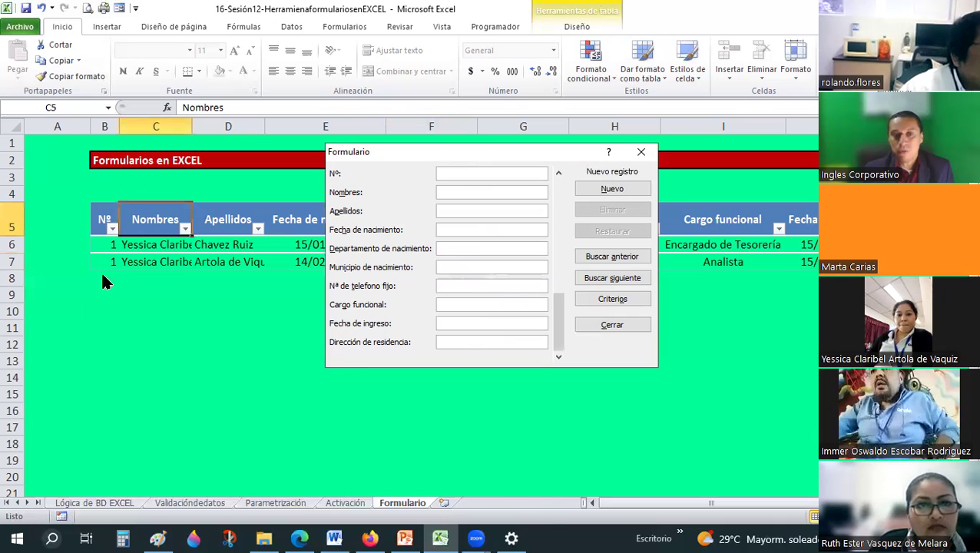
{"action": "left_click_drag", "start_coordinate": [455, 155], "coordinate": [351, 385]}
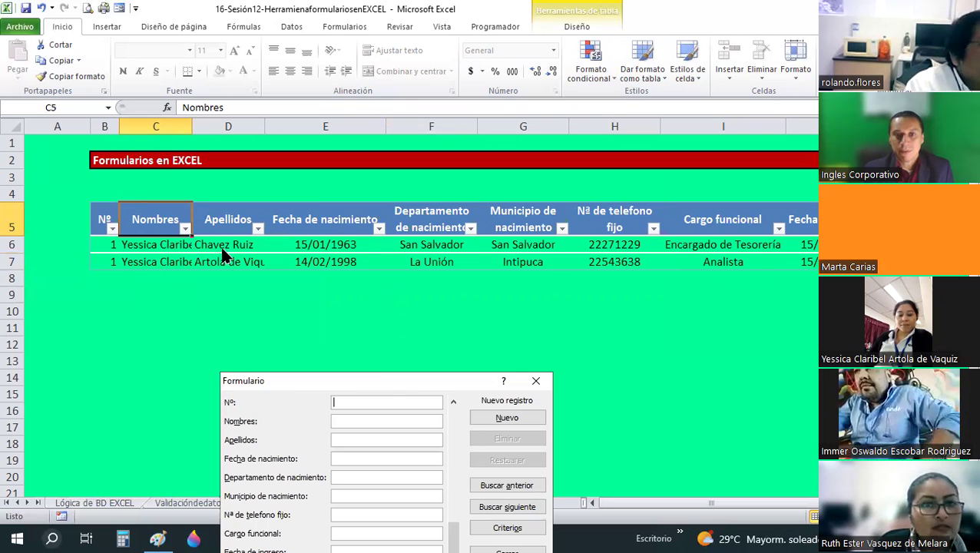
{"action": "left_click_drag", "start_coordinate": [382, 384], "coordinate": [555, 225]}
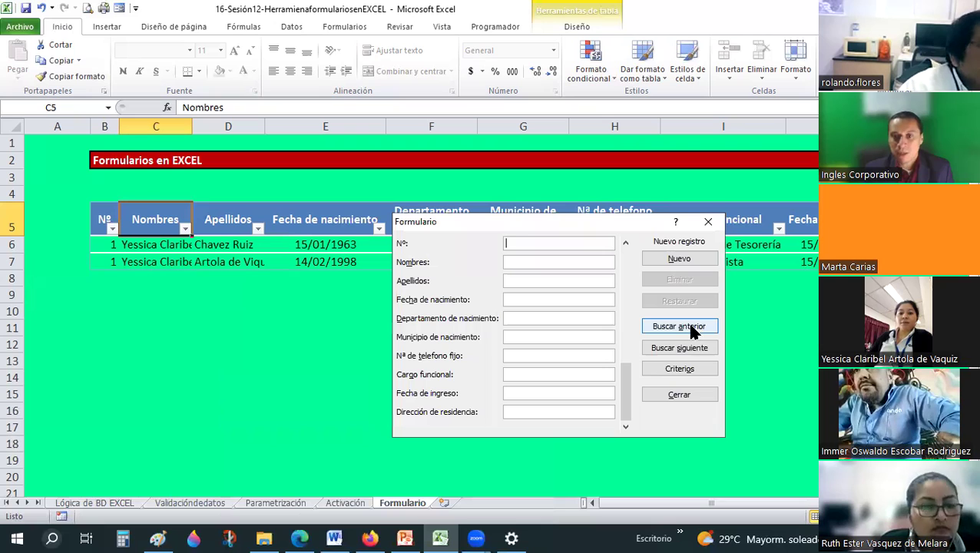
{"action": "left_click", "coordinate": [691, 328]}
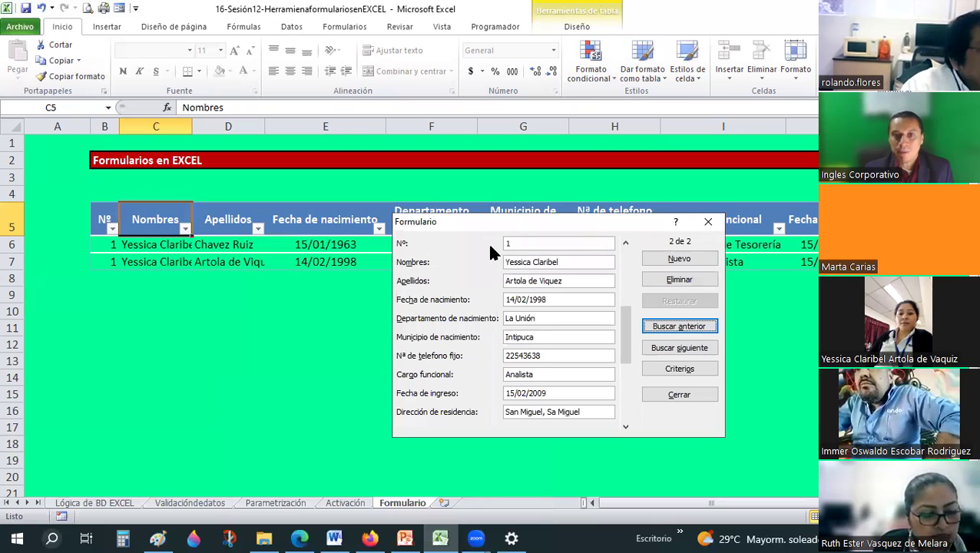
{"action": "type", "text": "2"}
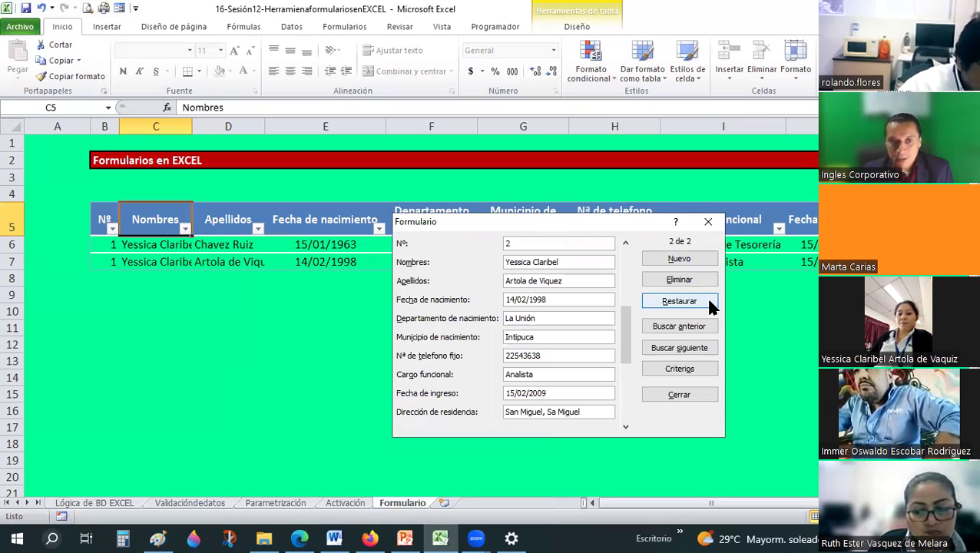
{"action": "left_click", "coordinate": [709, 306]}
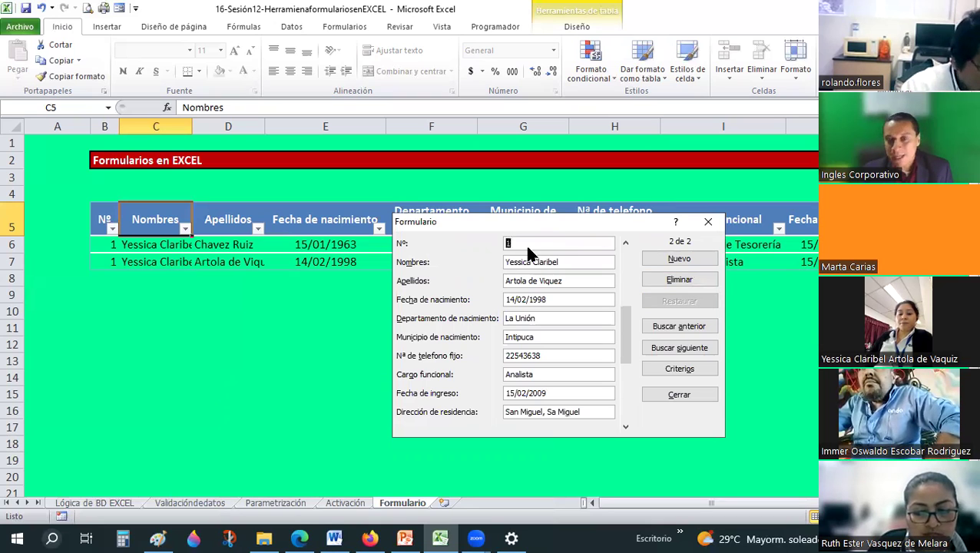
{"action": "type", "text": "2"}
{"action": "left_click", "coordinate": [678, 261]}
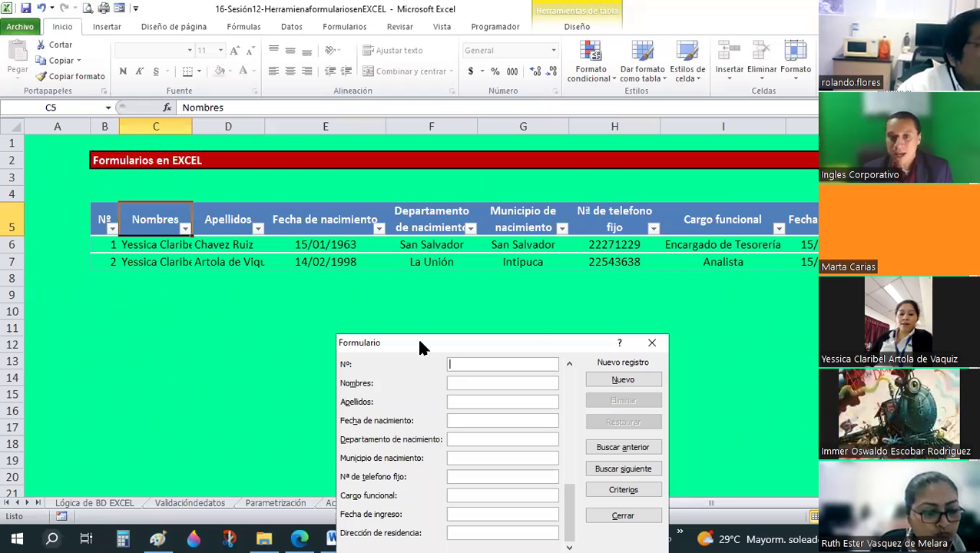
Step: Go back to record 1, replace its first names while keeping its surnames, and save it to the table
{"action": "left_click", "coordinate": [618, 298]}
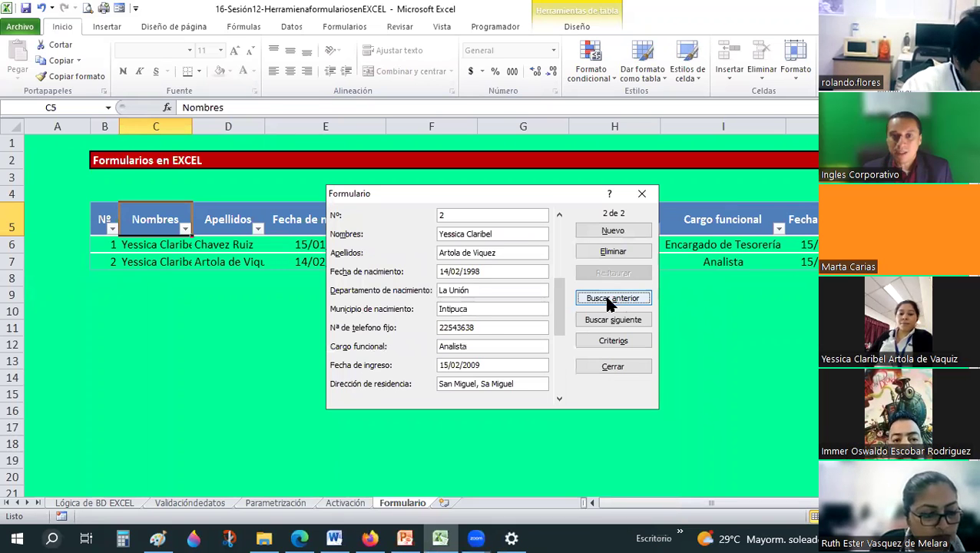
{"action": "left_click", "coordinate": [595, 299]}
{"action": "left_click_drag", "start_coordinate": [505, 234], "coordinate": [440, 232]}
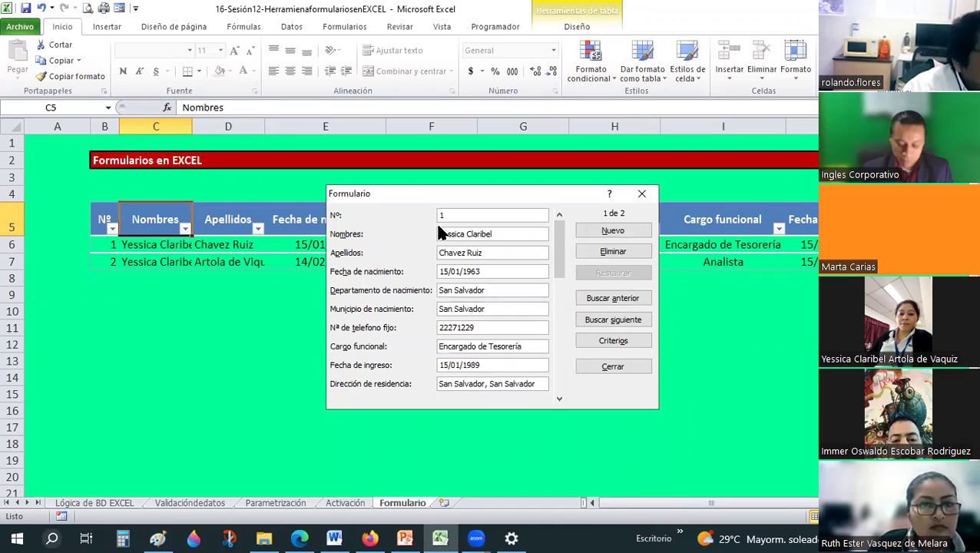
{"action": "key", "text": "BackSpace"}
{"action": "type", "text": "Nel"}
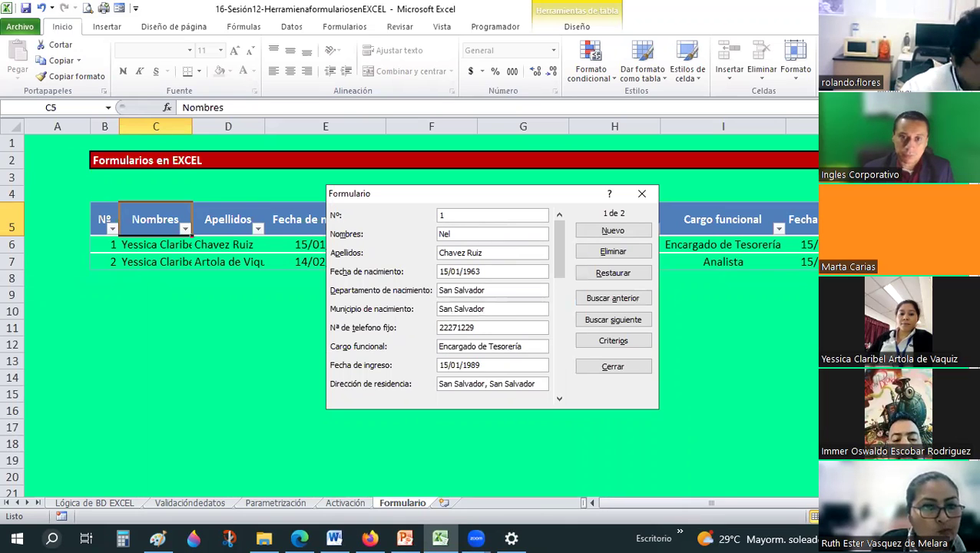
{"action": "type", "text": "son Enriquez"}
{"action": "key", "text": "Tab"}
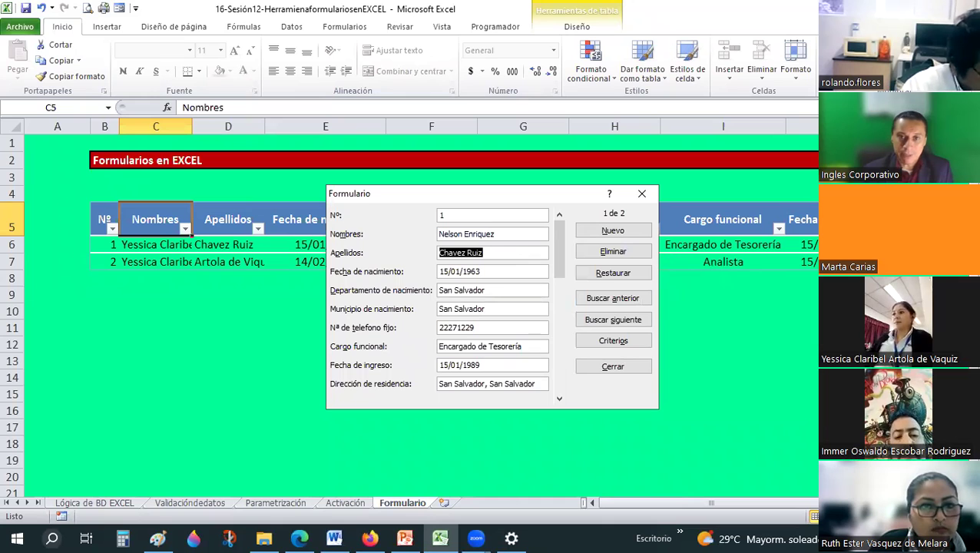
{"action": "key", "text": "shift+Tab"}
{"action": "key", "text": "End"}
{"action": "key", "text": "BackSpace"}
{"action": "key", "text": "Tab"}
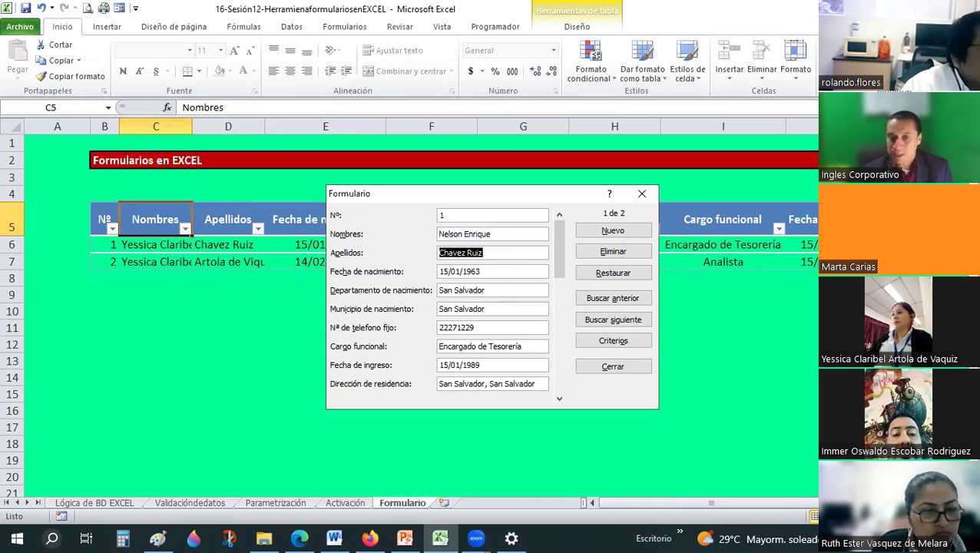
{"action": "type", "text": "Chave"}
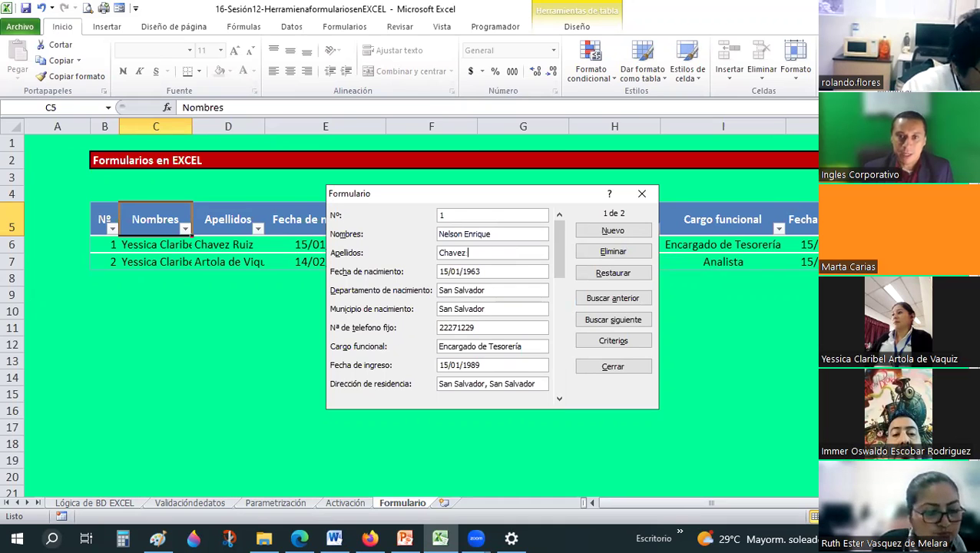
{"action": "left_click", "coordinate": [583, 232]}
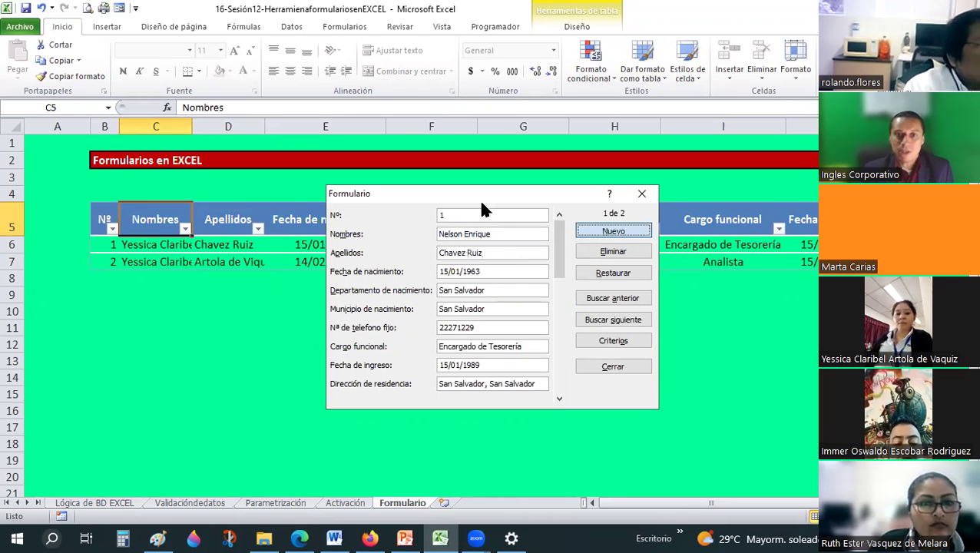
{"action": "left_click_drag", "start_coordinate": [482, 198], "coordinate": [458, 356]}
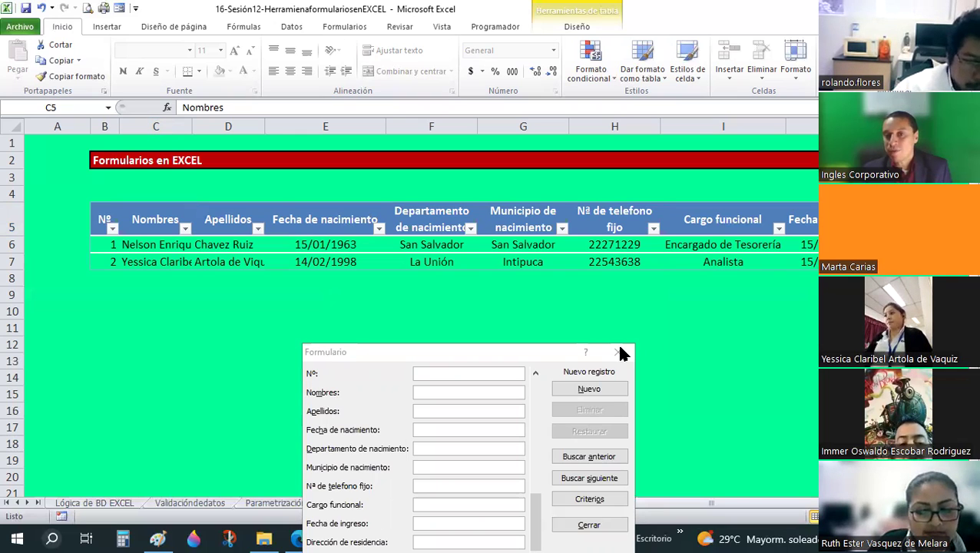
Step: AutoFit the Apellidos (D) and Nombres (C) columns, then select an empty cell below the table
{"action": "double_click", "coordinate": [264, 126]}
{"action": "double_click", "coordinate": [191, 126]}
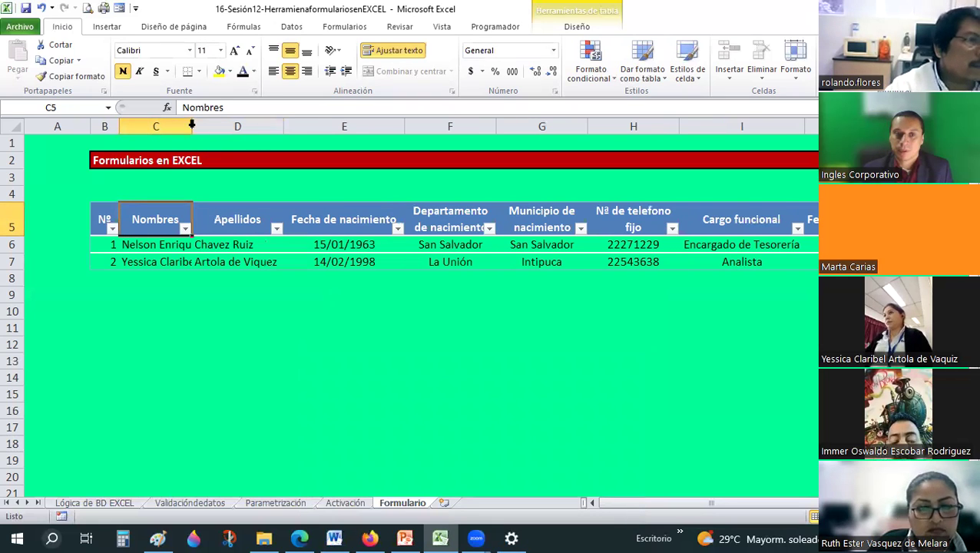
{"action": "left_click", "coordinate": [282, 315]}
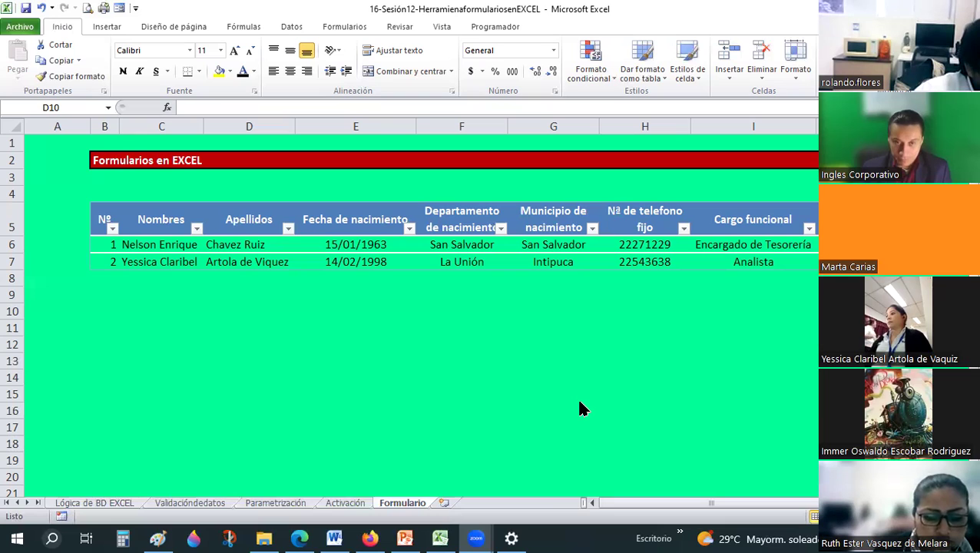
{"action": "key", "text": "alt+Tab"}
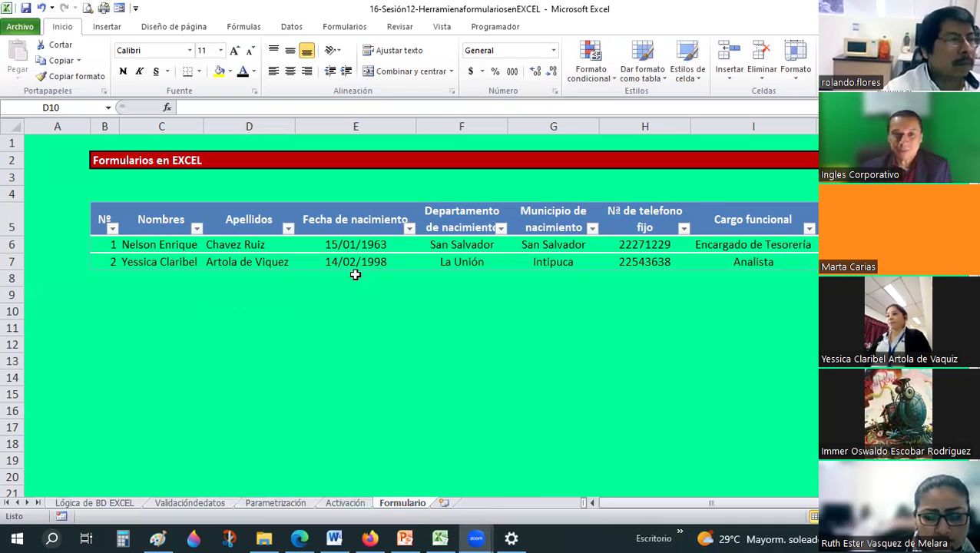
{"action": "key", "text": "alt+Tab"}
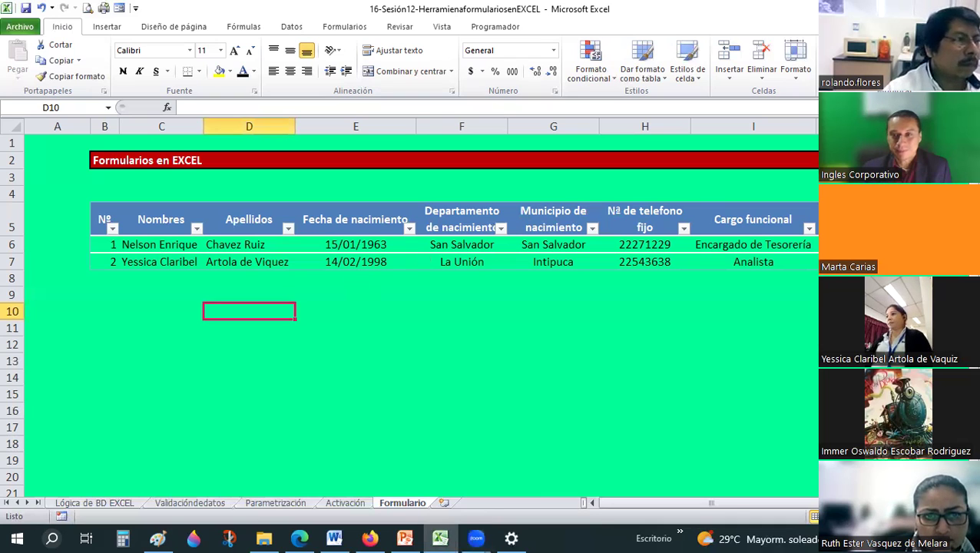
Step: Center-align the two employee rows B6:K7 with Centrar, then deselect them
{"action": "left_click_drag", "start_coordinate": [105, 244], "coordinate": [356, 262]}
{"action": "left_click_drag", "start_coordinate": [808, 266], "coordinate": [814, 266]}
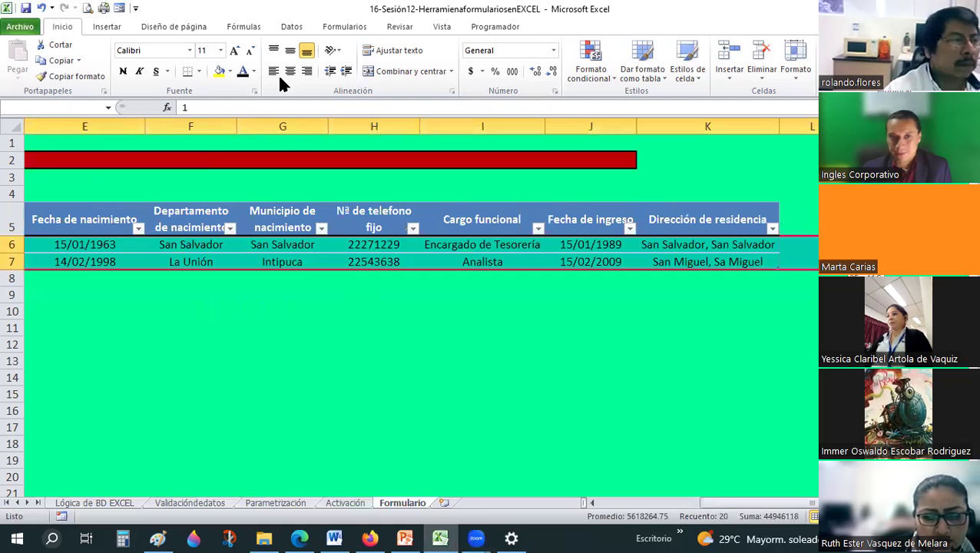
{"action": "left_click", "coordinate": [290, 53]}
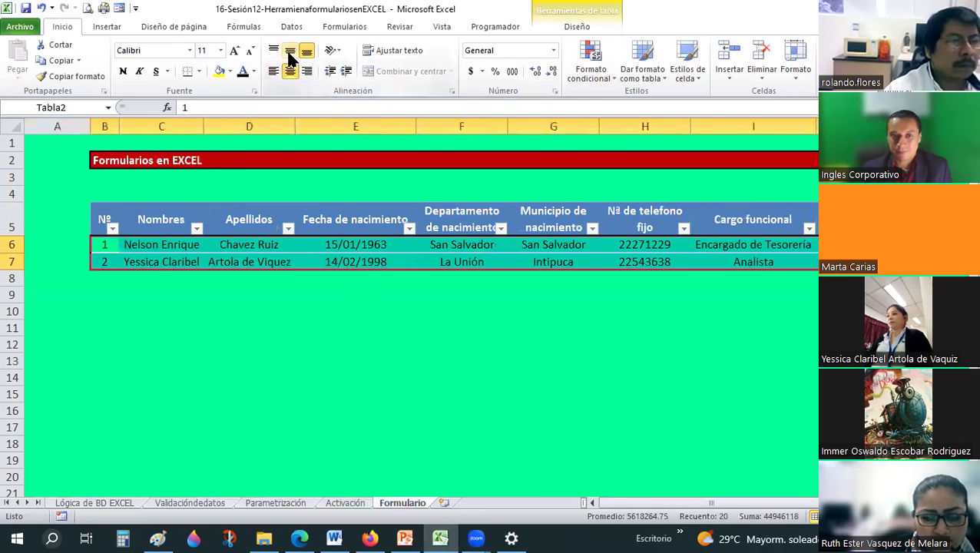
{"action": "left_click", "coordinate": [384, 363]}
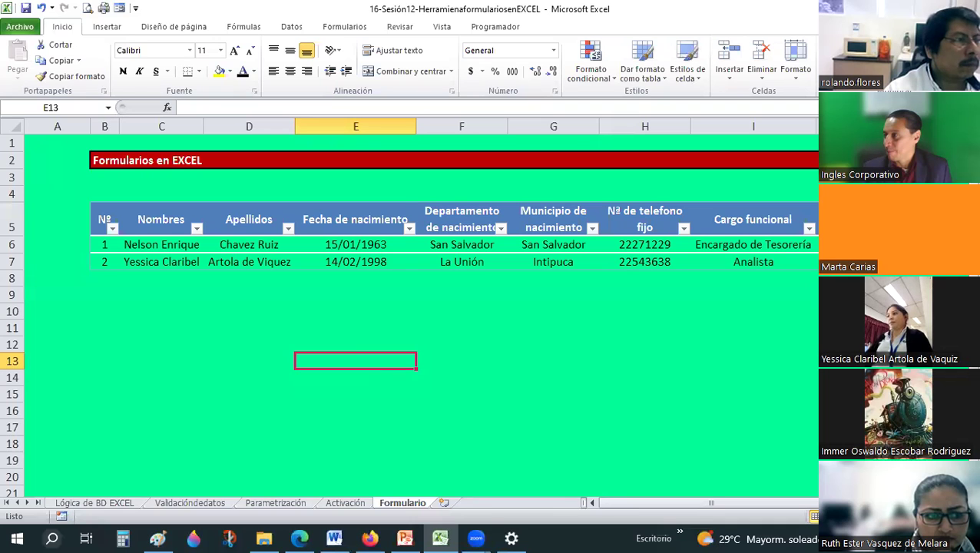
{"action": "key", "text": "alt+Tab"}
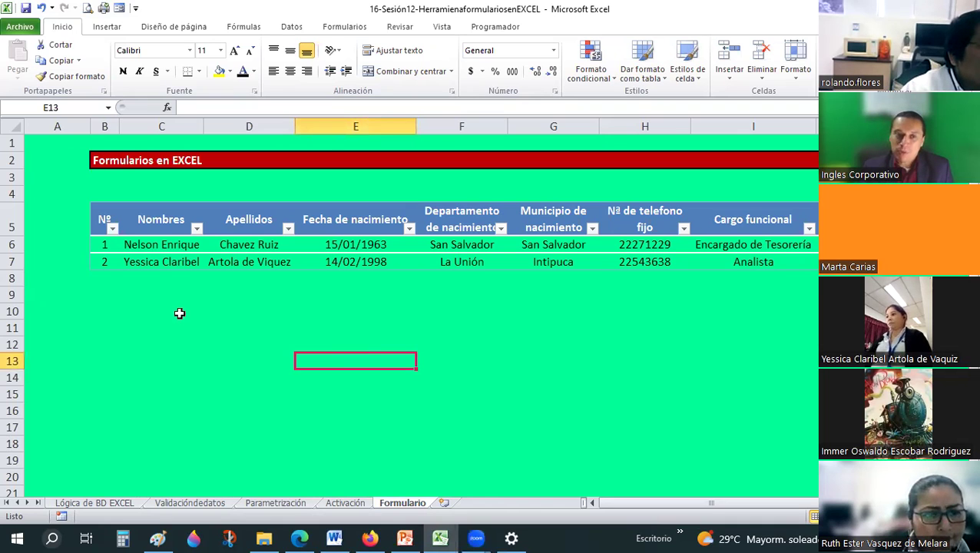
Step: Open the data form, try Criterios mode and back, and close the form on record 2
{"action": "left_click", "coordinate": [126, 8]}
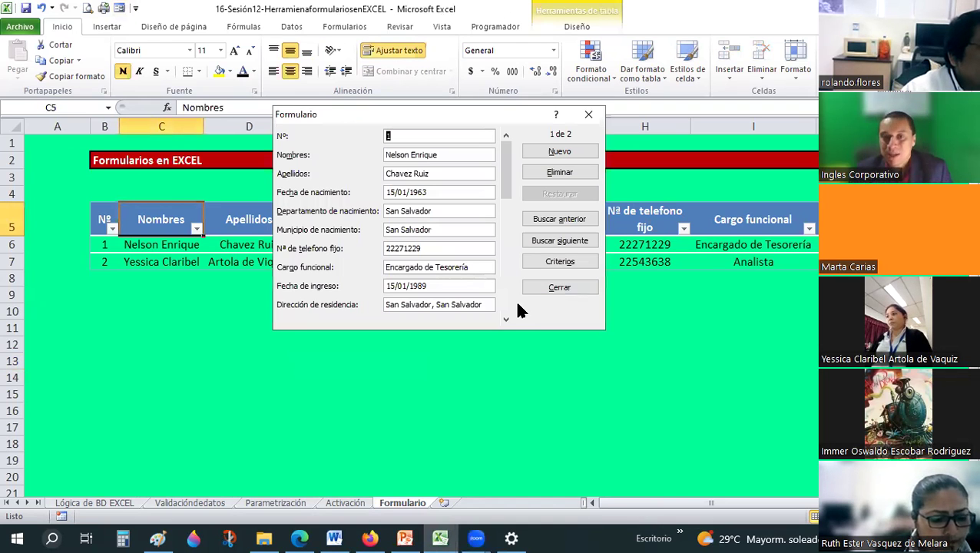
{"action": "left_click", "coordinate": [557, 223]}
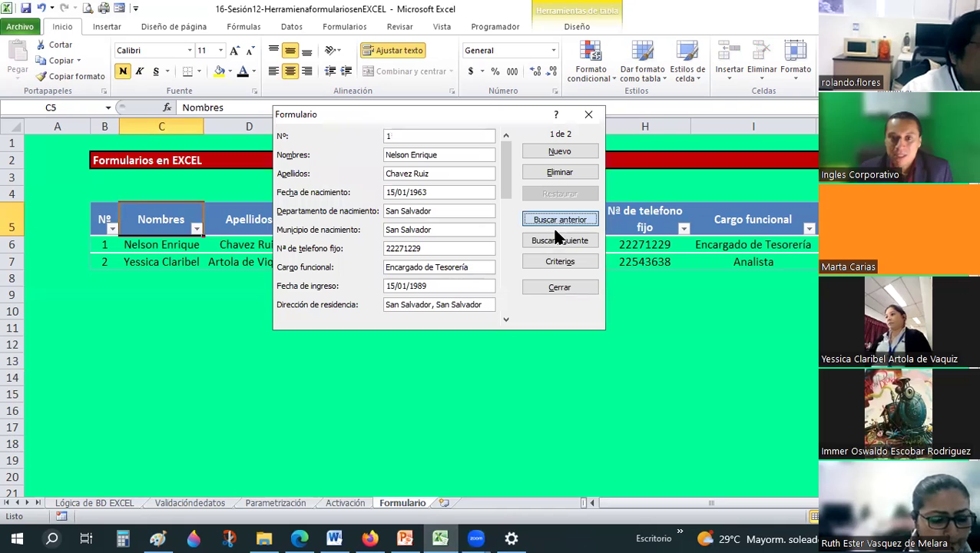
{"action": "left_click", "coordinate": [577, 262]}
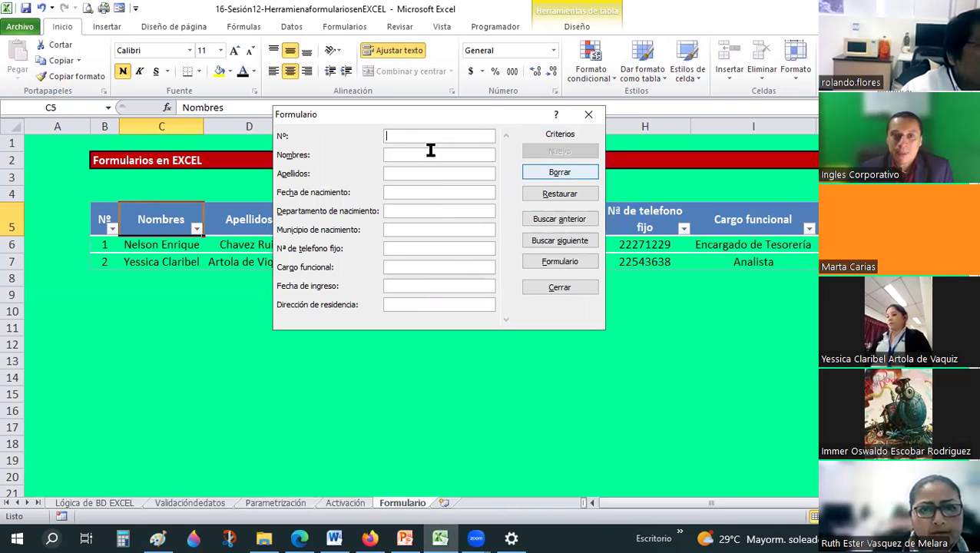
{"action": "left_click", "coordinate": [559, 240]}
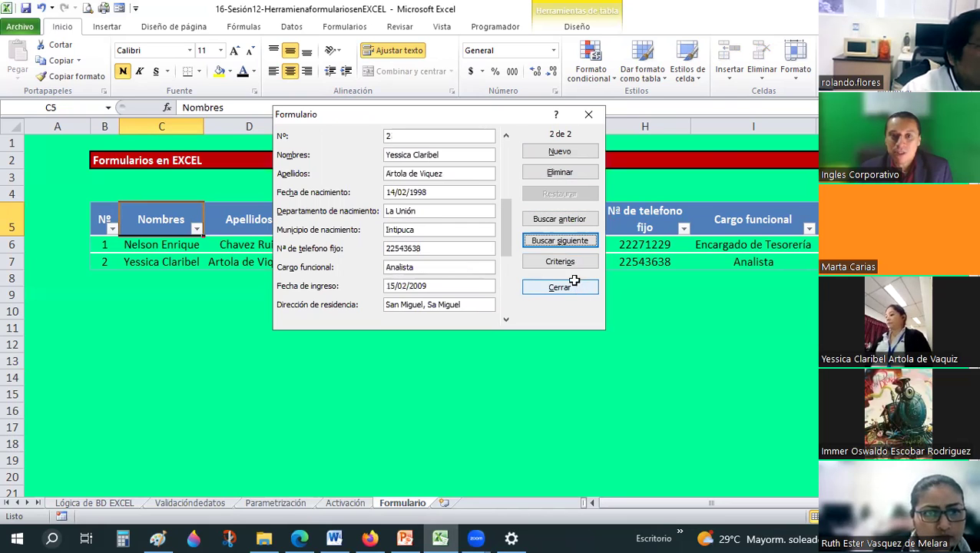
{"action": "left_click", "coordinate": [572, 281]}
Step: Reopen the data form and delete record 1, confirming with Aceptar
{"action": "left_click", "coordinate": [118, 9]}
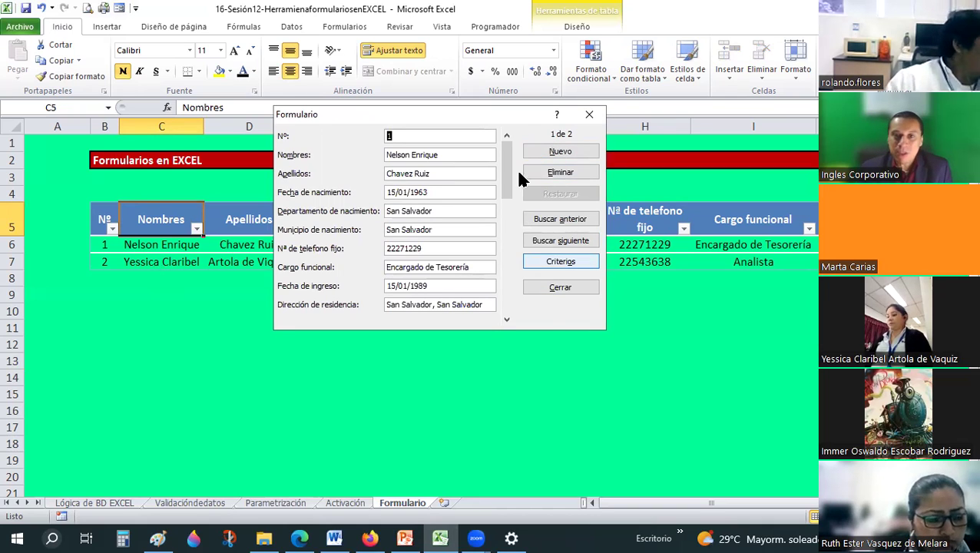
{"action": "left_click", "coordinate": [550, 177]}
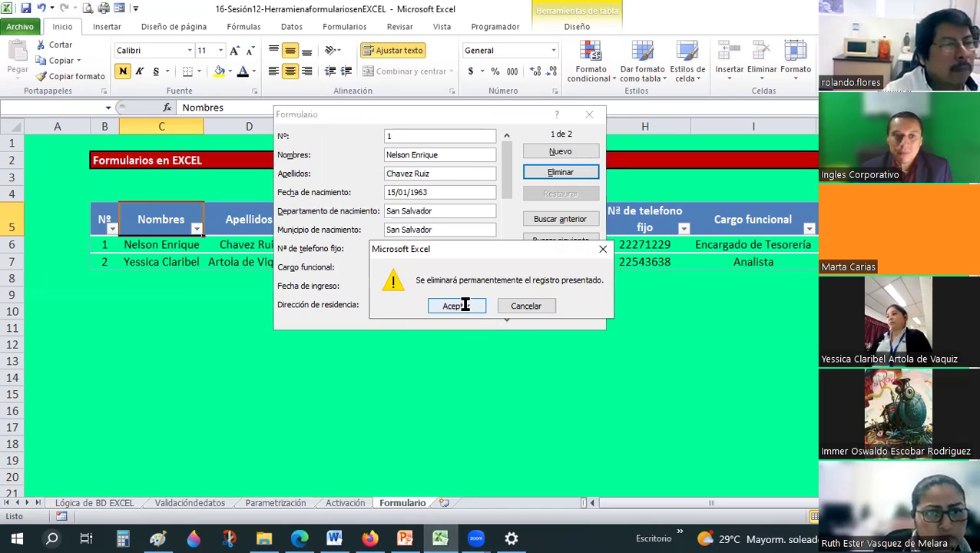
{"action": "left_click", "coordinate": [466, 307]}
{"action": "left_click_drag", "start_coordinate": [476, 115], "coordinate": [439, 332]}
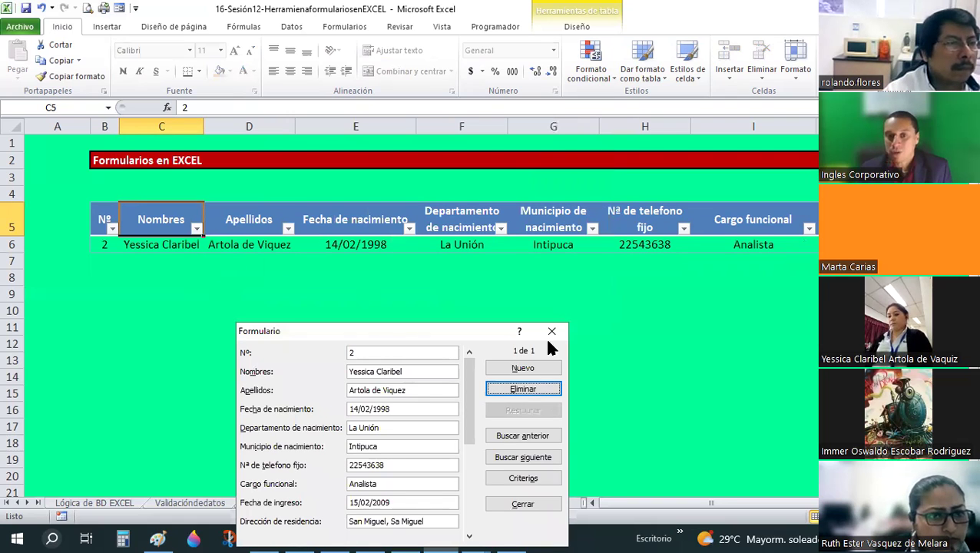
Step: Close the form and undo the deletion with Ctrl+Z, bringing record 1 back to row 6
{"action": "left_click", "coordinate": [551, 331]}
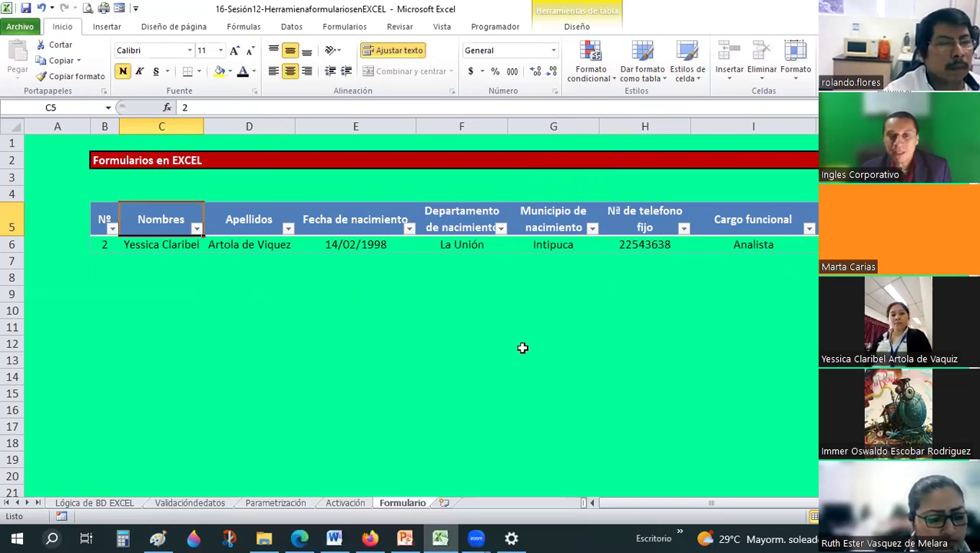
{"action": "key", "text": "ctrl+z"}
{"action": "left_click", "coordinate": [522, 345]}
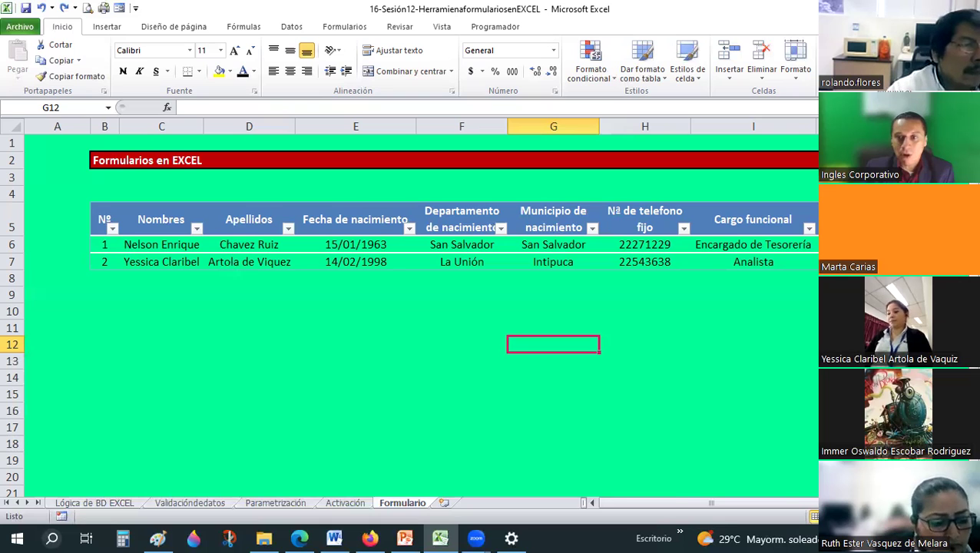
{"action": "left_click_drag", "start_coordinate": [104, 244], "coordinate": [798, 262]}
{"action": "left_click", "coordinate": [230, 71]}
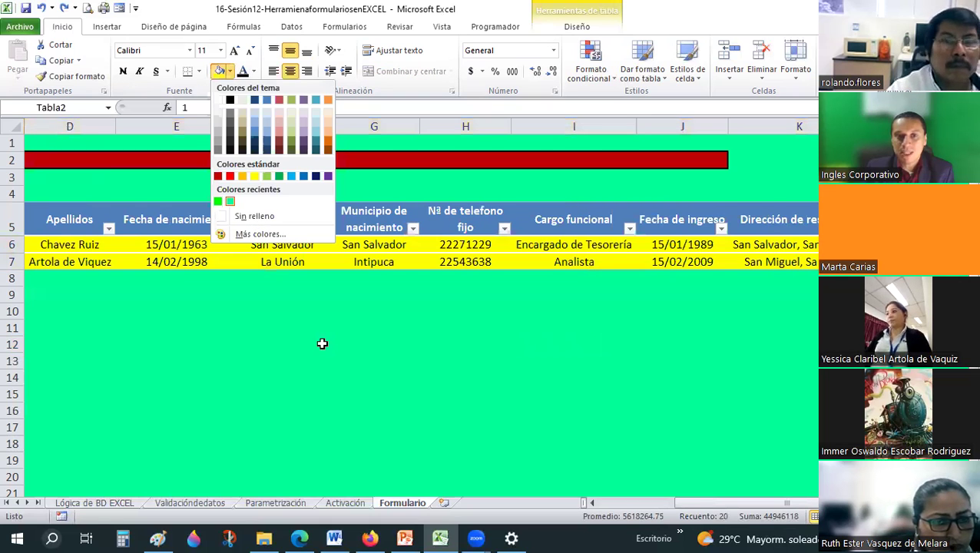
{"action": "left_click", "coordinate": [323, 344]}
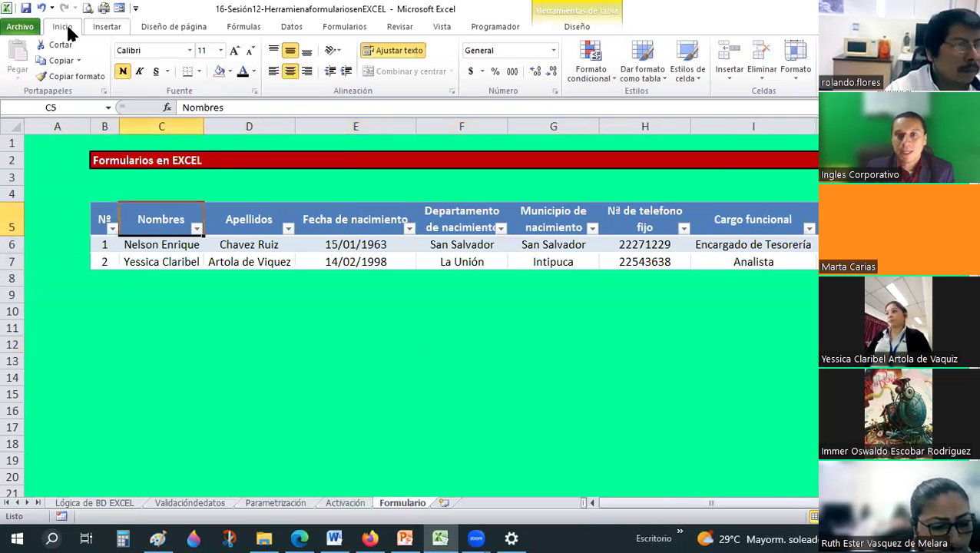
{"action": "left_click", "coordinate": [644, 75]}
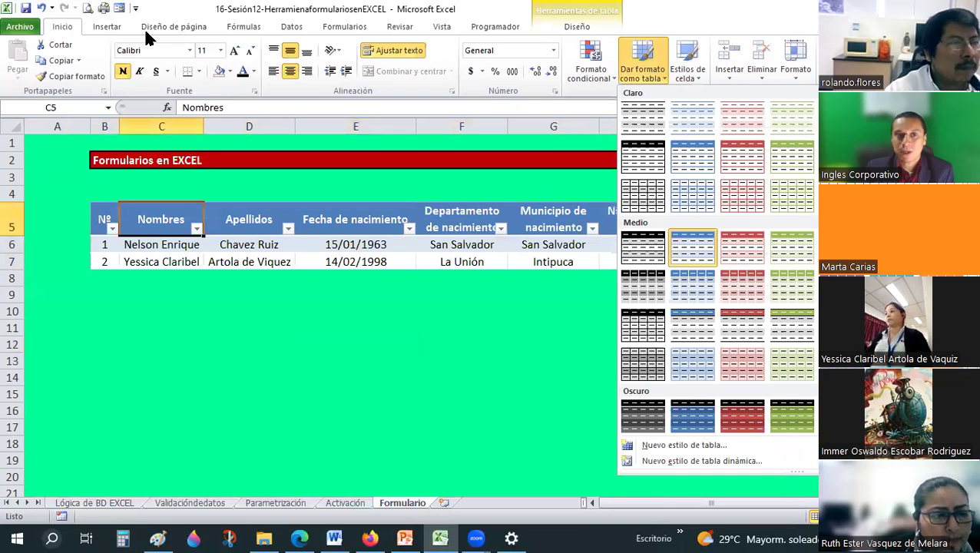
{"action": "left_click", "coordinate": [107, 28]}
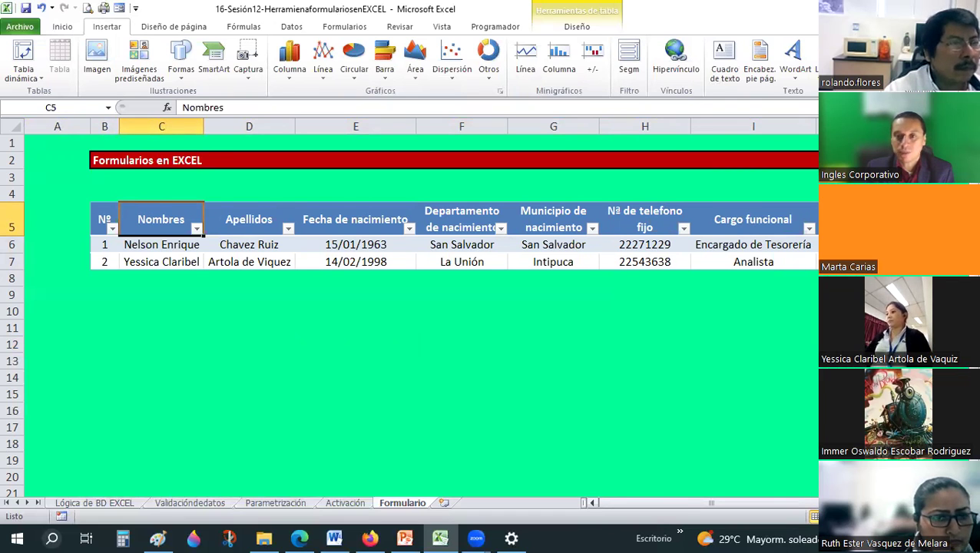
{"action": "left_click_drag", "start_coordinate": [768, 503], "coordinate": [649, 363]}
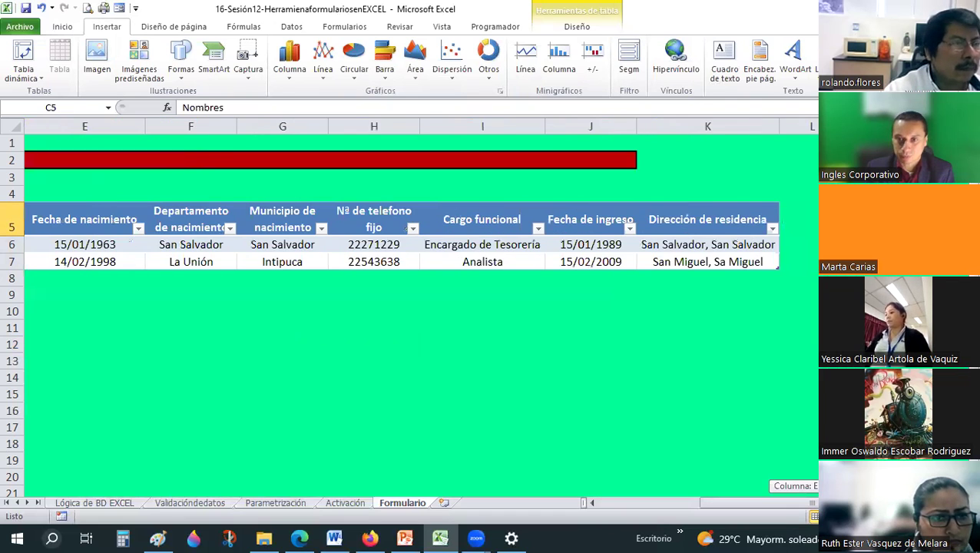
{"action": "left_click", "coordinate": [649, 363]}
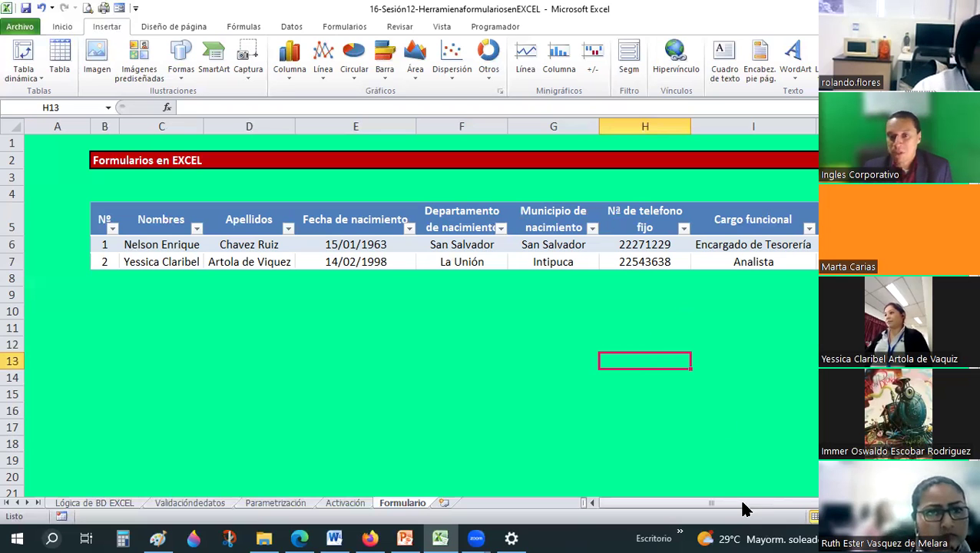
{"action": "mouse_move", "coordinate": [742, 505]}
{"action": "left_mouse_down"}
{"action": "mouse_move", "coordinate": [687, 509]}
{"action": "mouse_move", "coordinate": [672, 420]}
{"action": "left_mouse_up"}
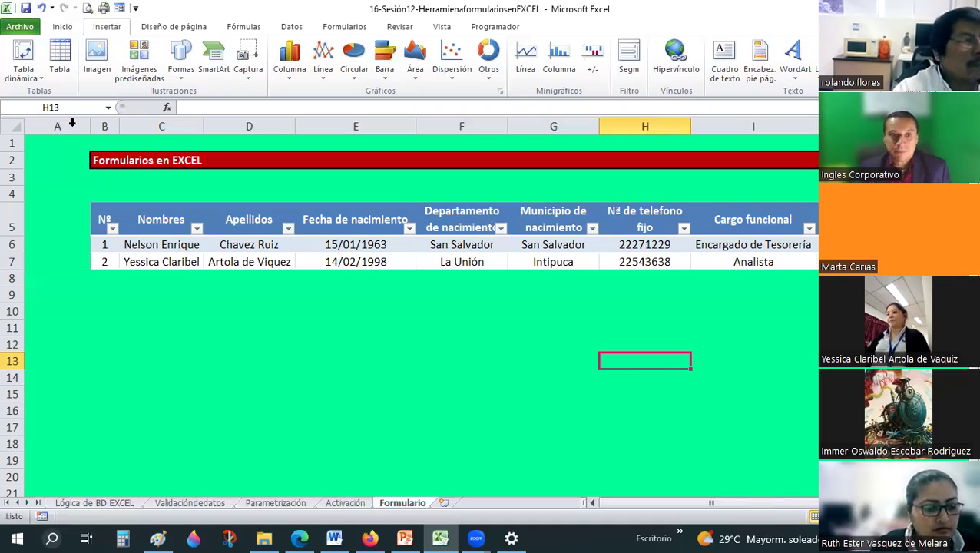
{"action": "left_click", "coordinate": [105, 126]}
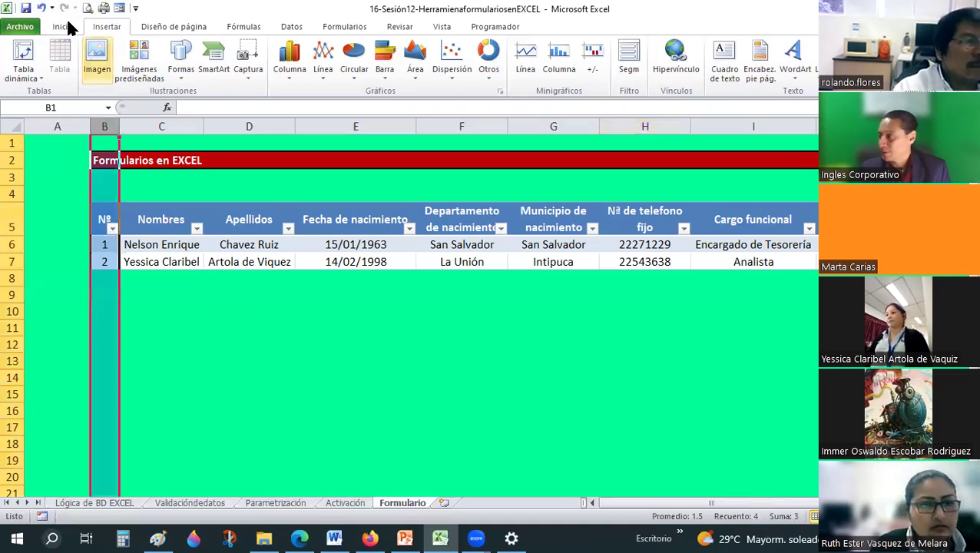
{"action": "left_click", "coordinate": [66, 26]}
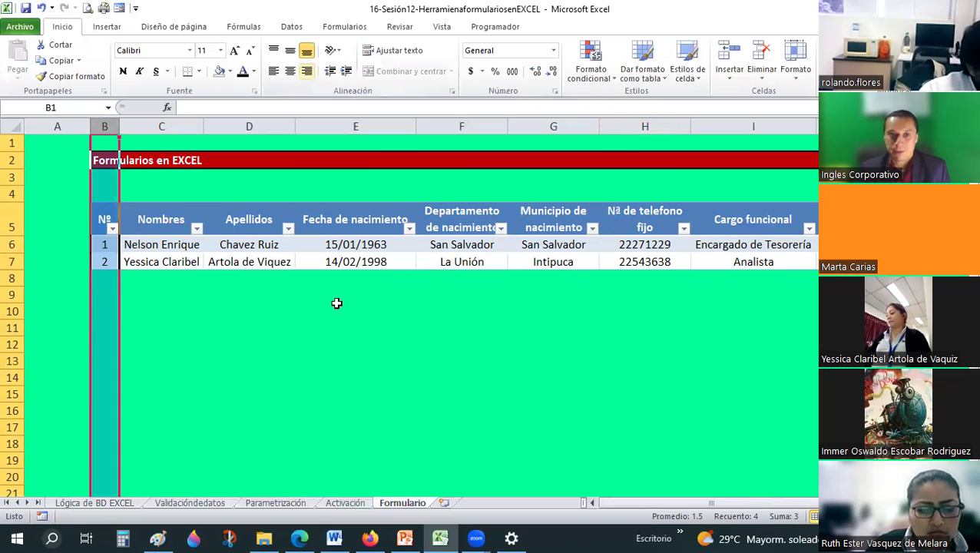
{"action": "left_click", "coordinate": [342, 344]}
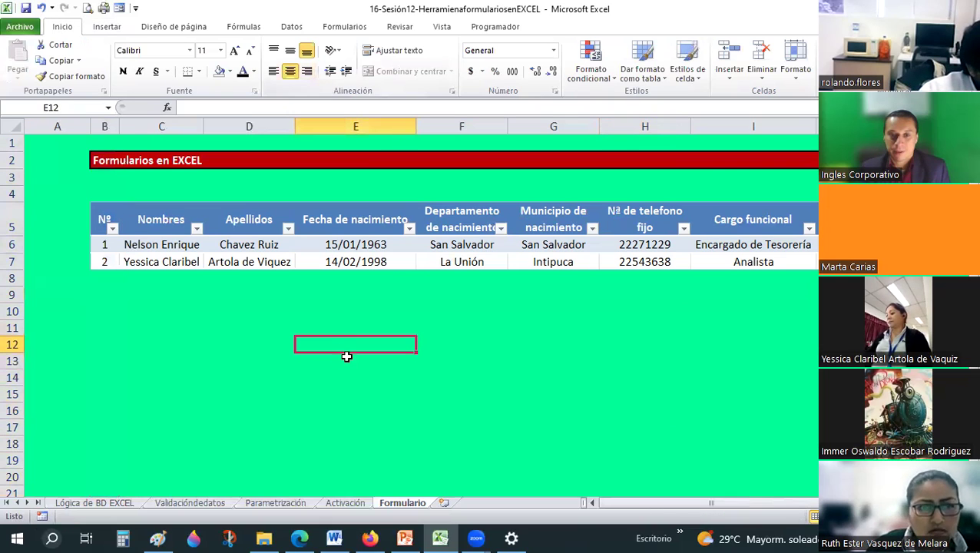
{"action": "left_click", "coordinate": [645, 509]}
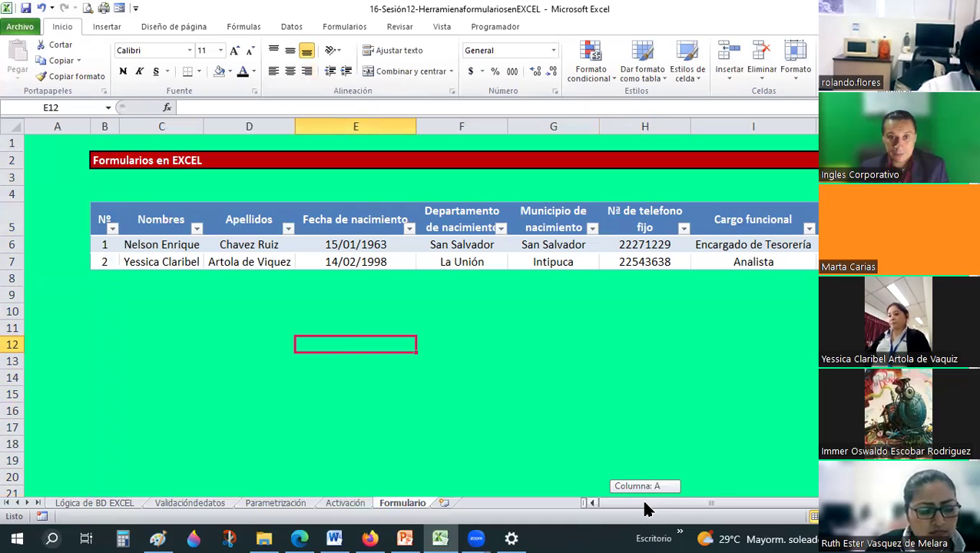
{"action": "left_click_drag", "start_coordinate": [645, 508], "coordinate": [613, 509]}
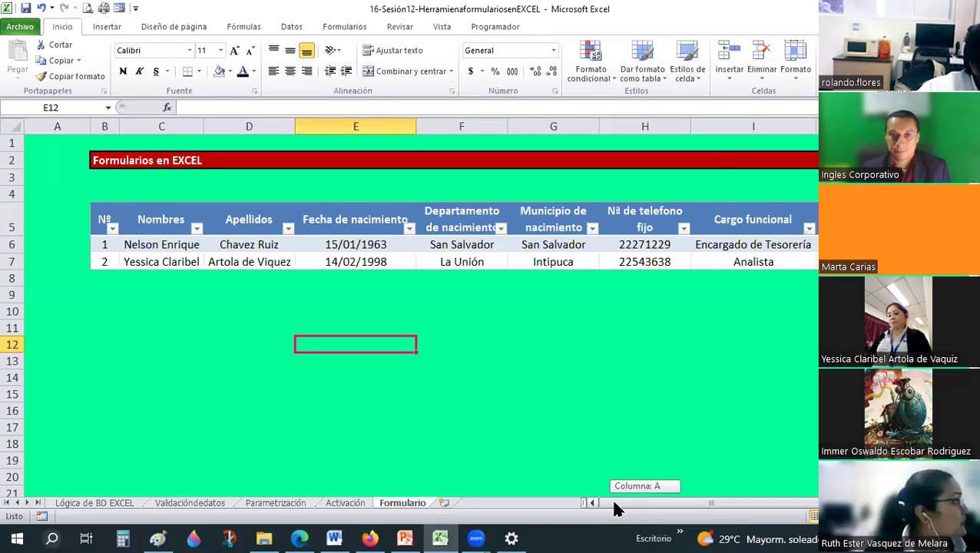
{"action": "left_click", "coordinate": [521, 392]}
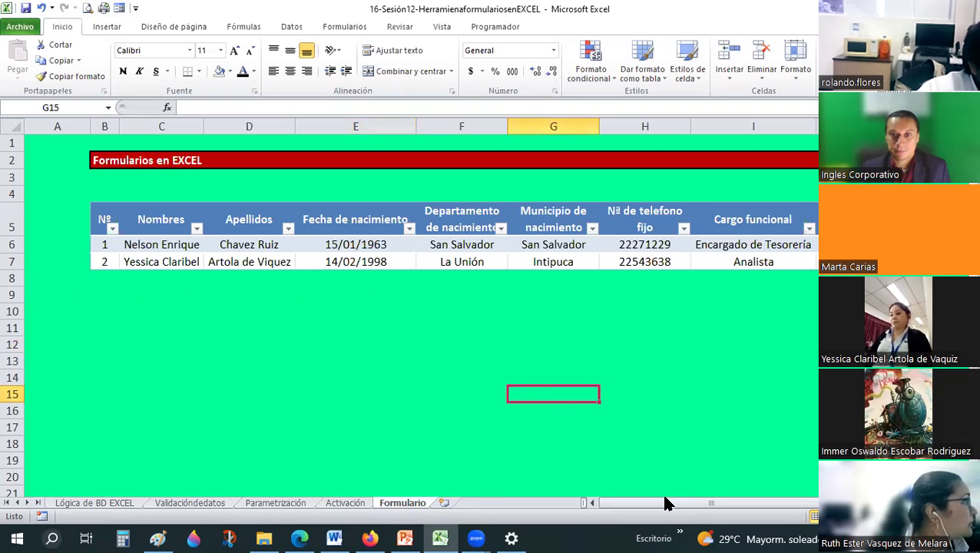
{"action": "mouse_move", "coordinate": [712, 505]}
{"action": "left_mouse_down"}
{"action": "mouse_move", "coordinate": [759, 519]}
{"action": "mouse_move", "coordinate": [505, 482]}
{"action": "mouse_move", "coordinate": [251, 319]}
{"action": "left_mouse_up"}
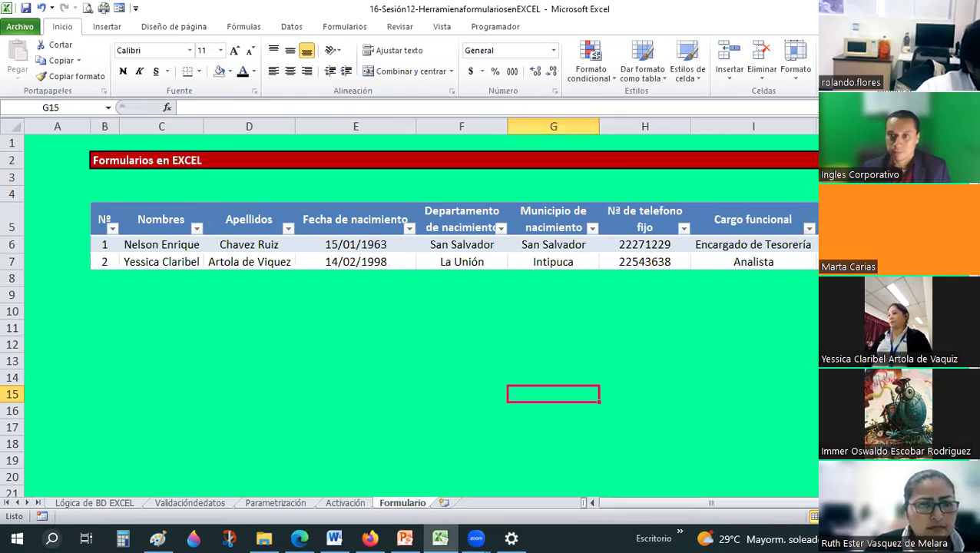
{"action": "left_click_drag", "start_coordinate": [758, 520], "coordinate": [784, 392]}
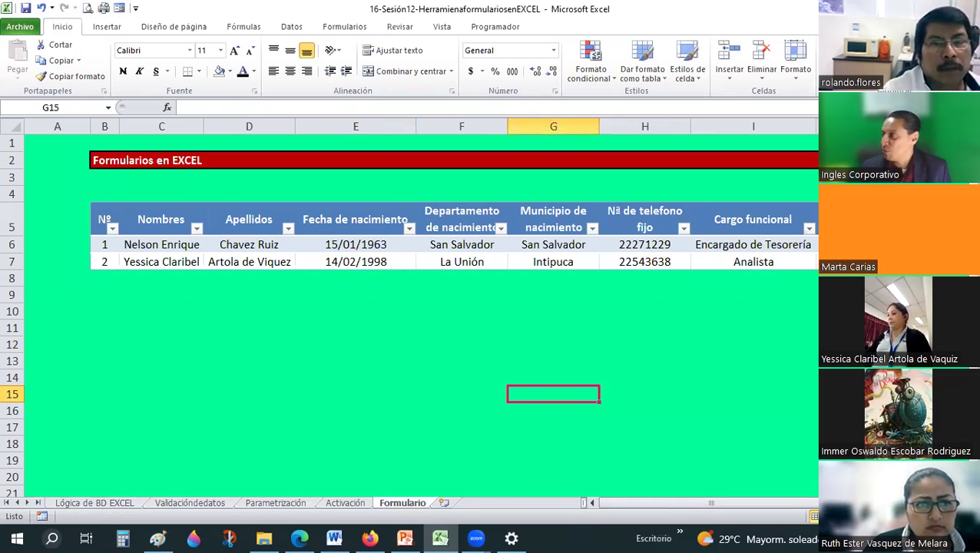
{"action": "key", "text": "alt+Tab"}
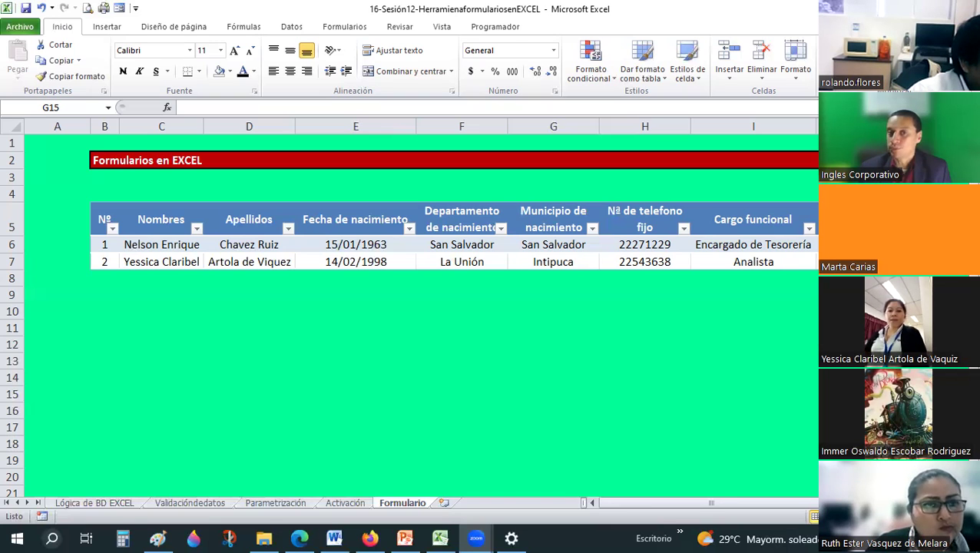
Step: With C5 active, open the Formulario data form on record 1 de 2 and move it higher
{"action": "left_click", "coordinate": [139, 222]}
{"action": "left_click", "coordinate": [121, 9]}
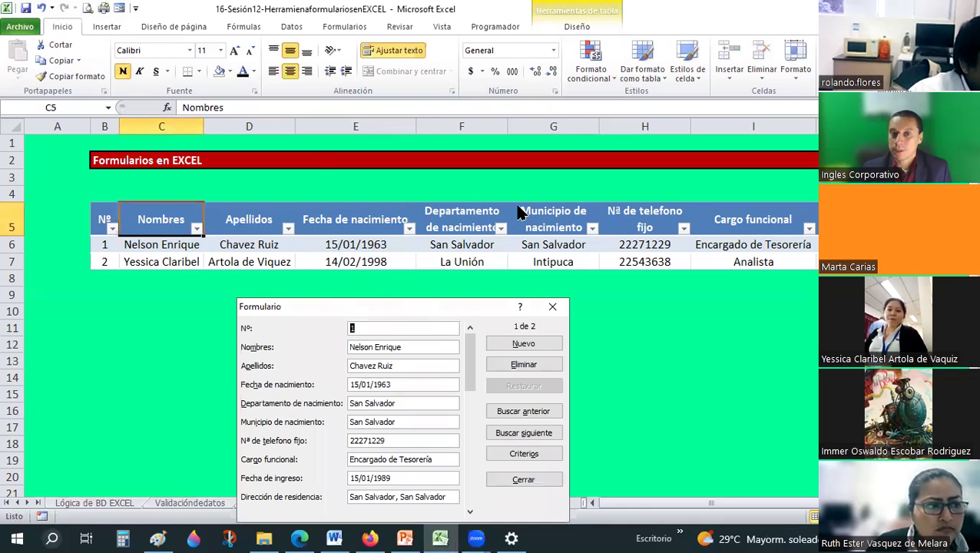
{"action": "left_click_drag", "start_coordinate": [340, 307], "coordinate": [466, 155]}
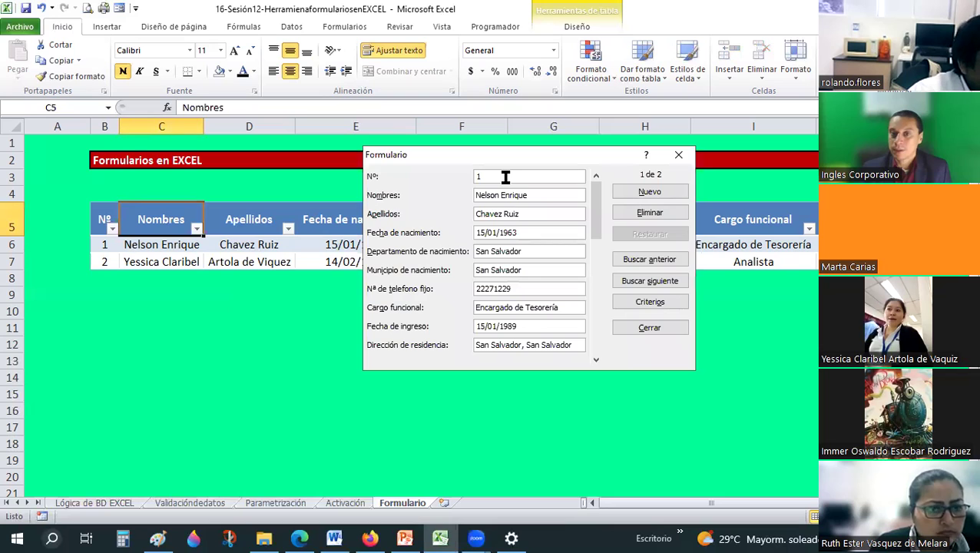
Step: Use Buscar siguiente to advance the data form toward the second employee record
{"action": "left_click", "coordinate": [655, 281]}
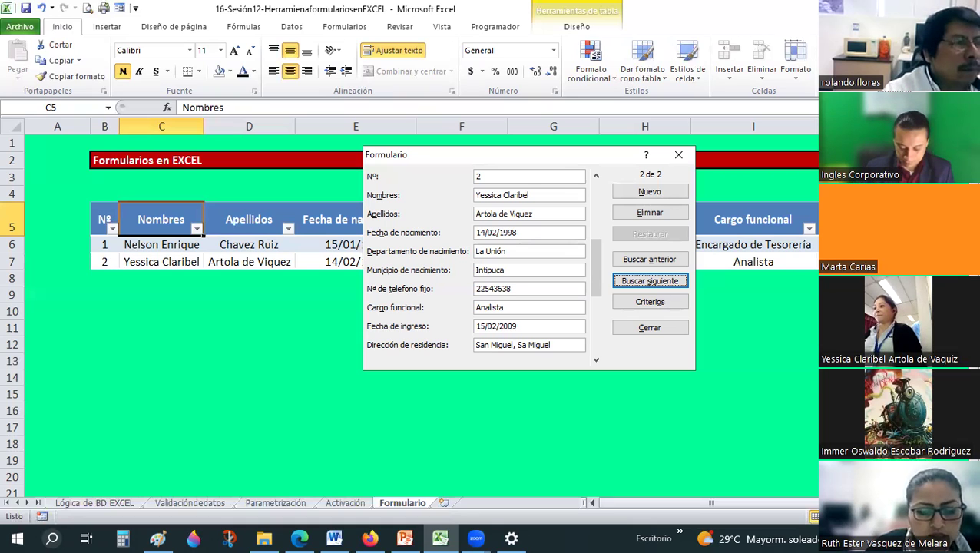
Step: Return to the data form, go back to record 1, then start a blank new record
{"action": "key", "text": "alt+Tab"}
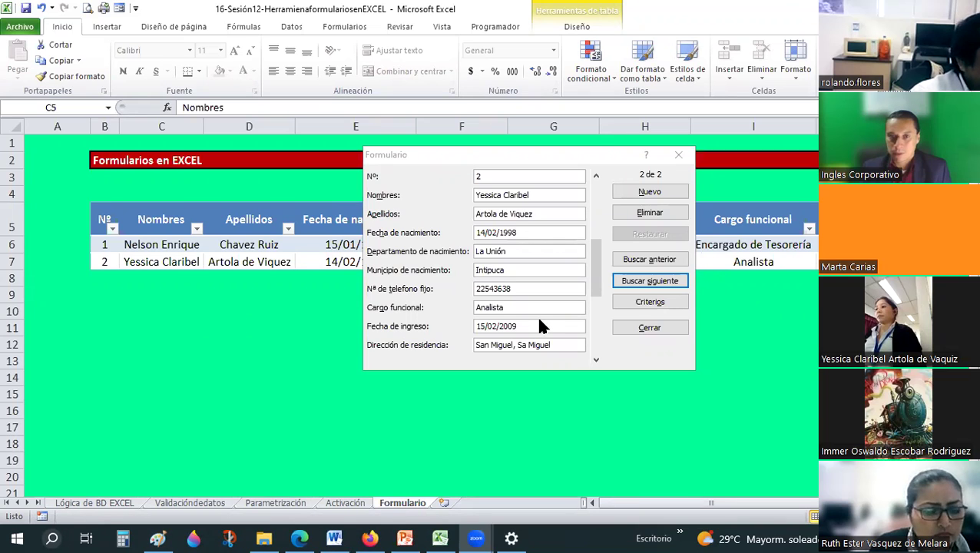
{"action": "left_click", "coordinate": [594, 194]}
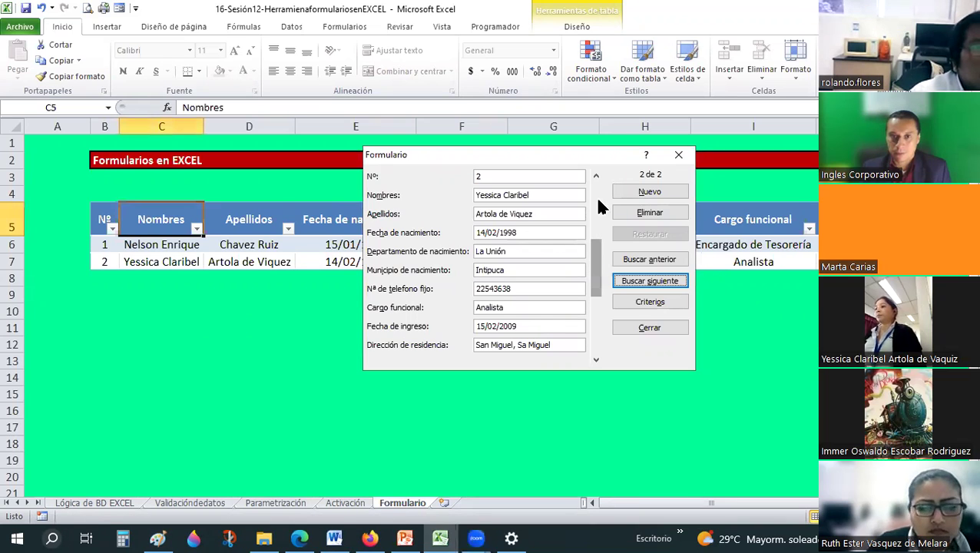
{"action": "left_click", "coordinate": [650, 258]}
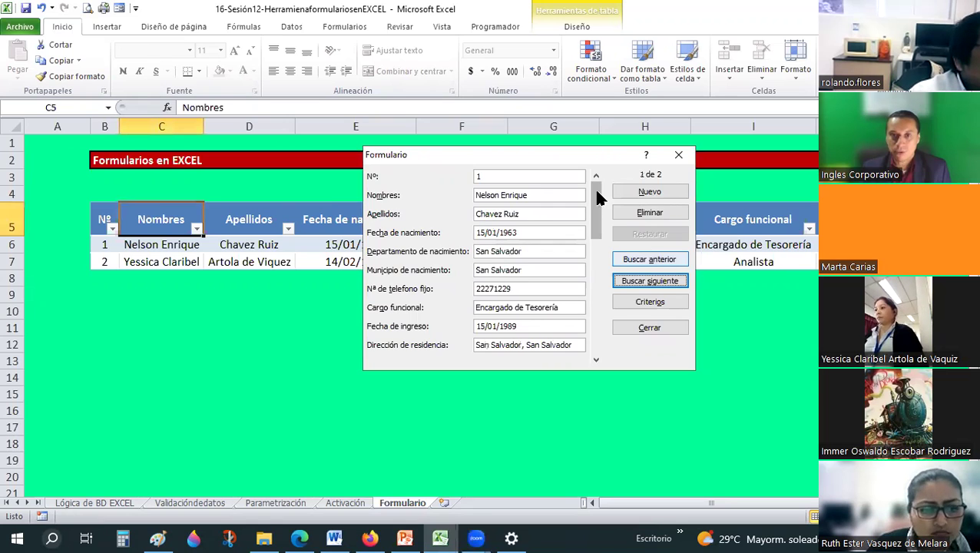
{"action": "left_click", "coordinate": [650, 191]}
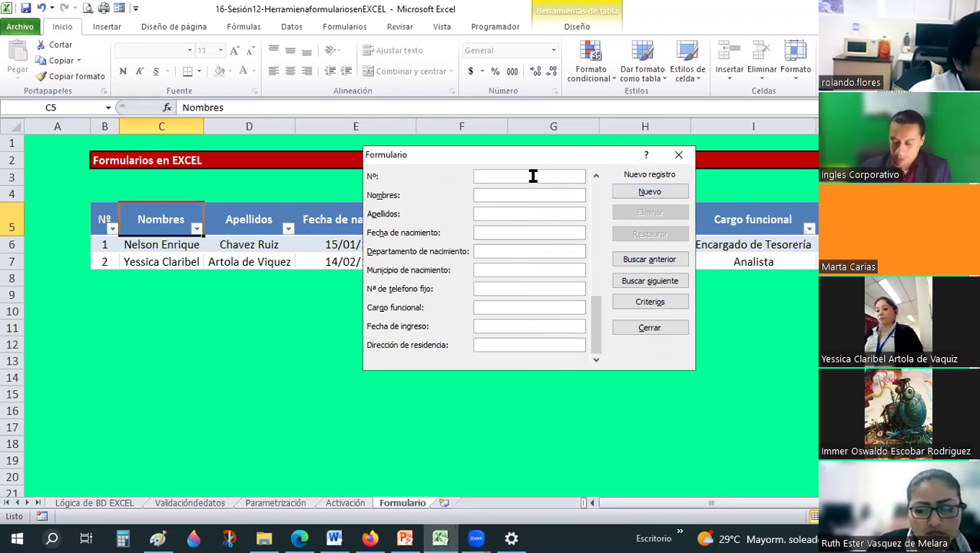
{"action": "type", "text": "3"}
{"action": "key", "text": "Tab"}
{"action": "type", "text": "Teresa Adekauda"}
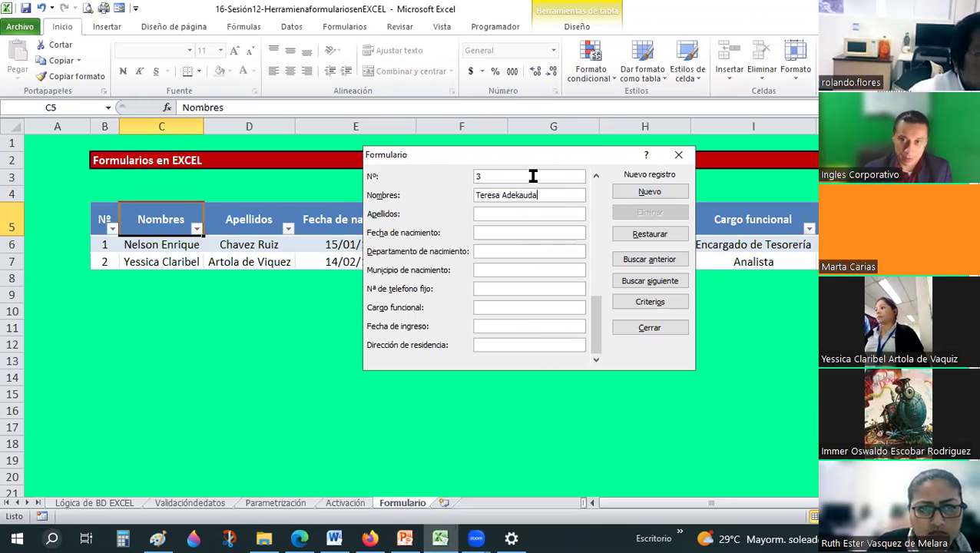
{"action": "key", "text": "BackSpace"}
{"action": "key", "text": "BackSpace"}
{"action": "key", "text": "BackSpace"}
{"action": "key", "text": "BackSpace"}
{"action": "type", "text": "laida"}
{"action": "key", "text": "Tab"}
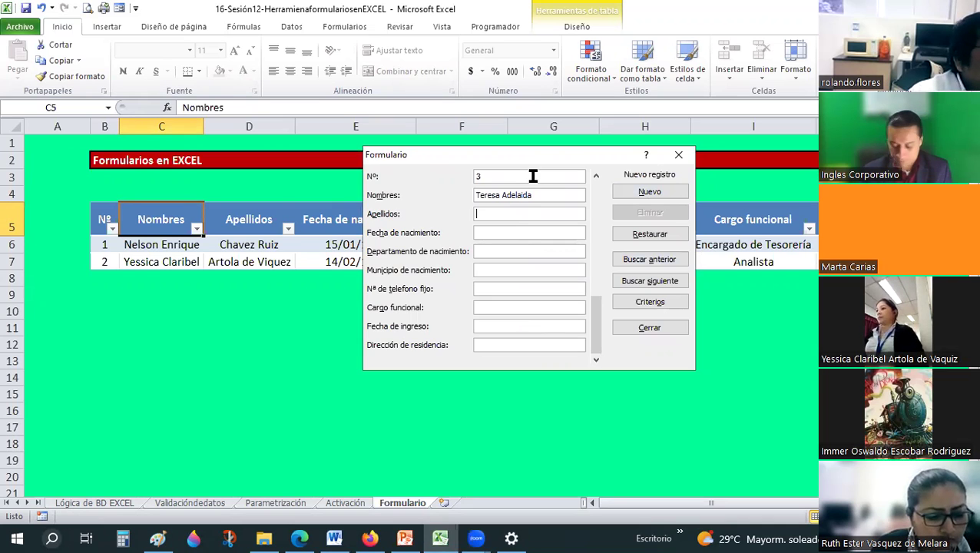
{"action": "type", "text": "Beltrán Marroquin"}
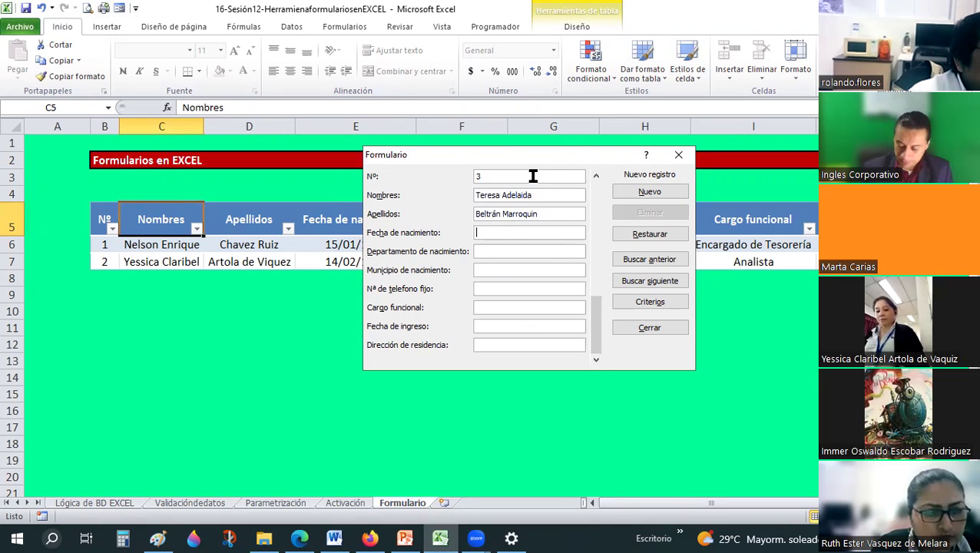
{"action": "type", "text": "19/"}
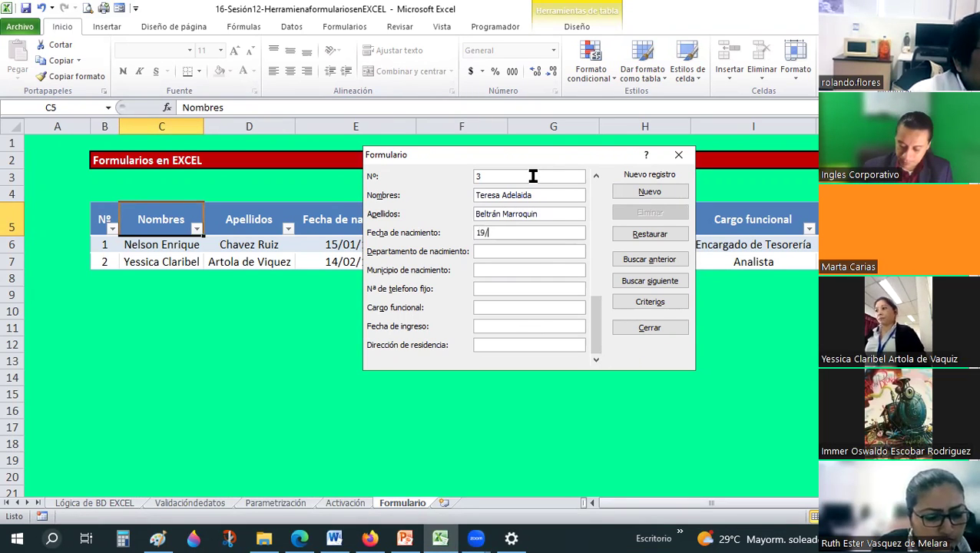
{"action": "type", "text": "10/"}
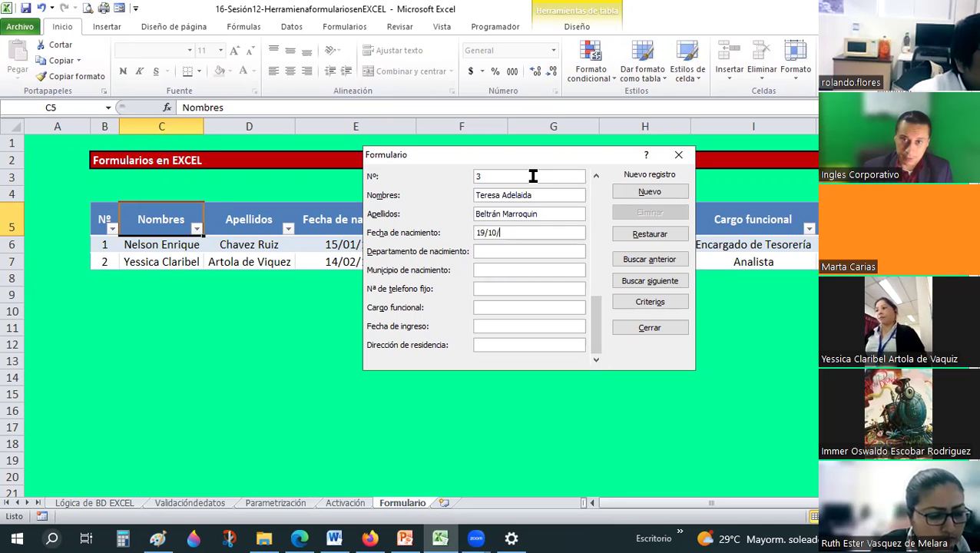
{"action": "type", "text": "1990"}
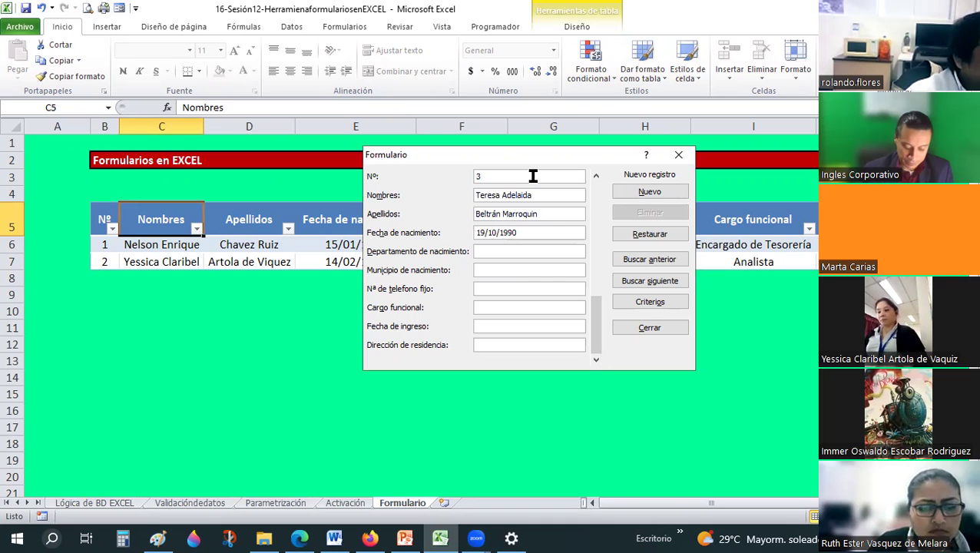
{"action": "key", "text": "Tab"}
{"action": "type", "text": "Cus"}
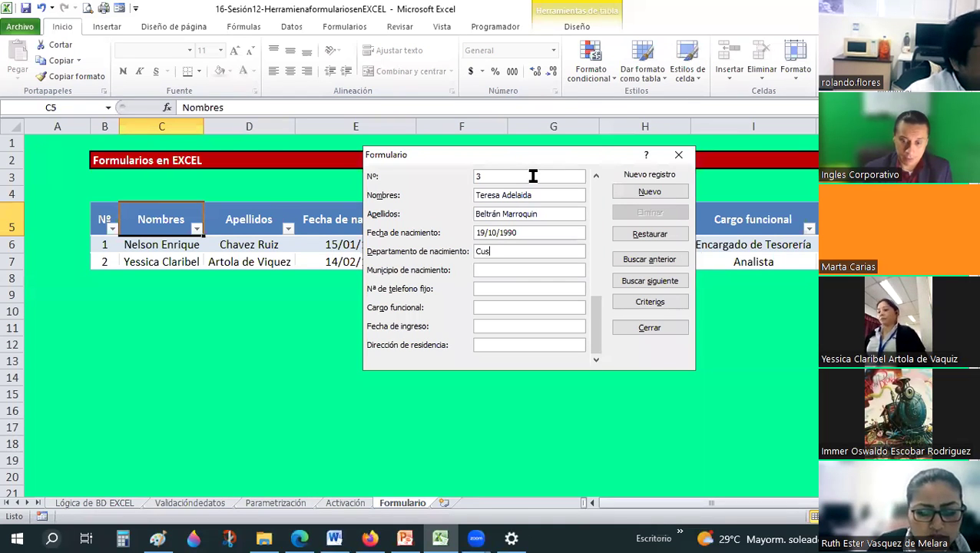
{"action": "type", "text": "catlán"}
{"action": "key", "text": "Tab"}
{"action": "type", "text": "Co"}
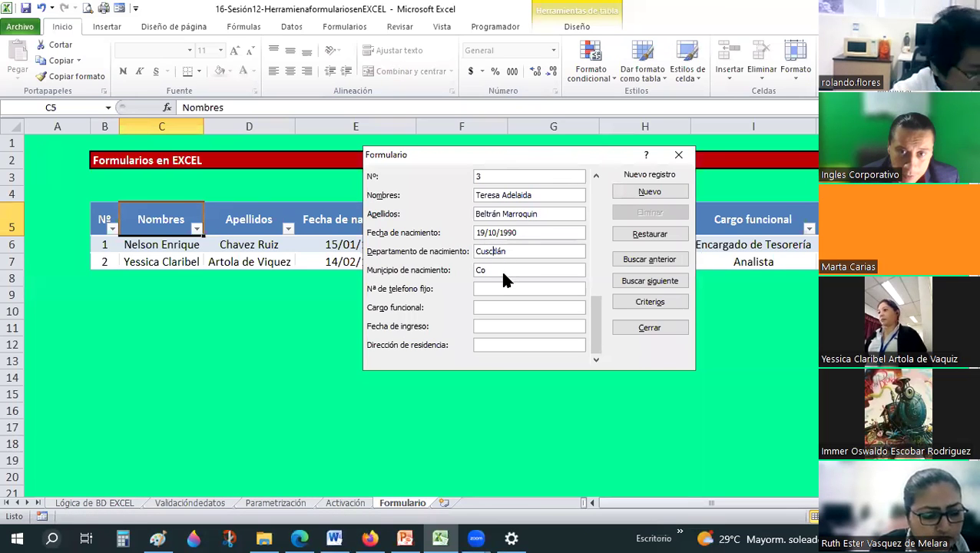
{"action": "type", "text": "jutepeque"}
Step: Fill in the landline phone, job Analista, hire date 12/11/2007, address Cojutepeque, and add the record
{"action": "key", "text": "Tab"}
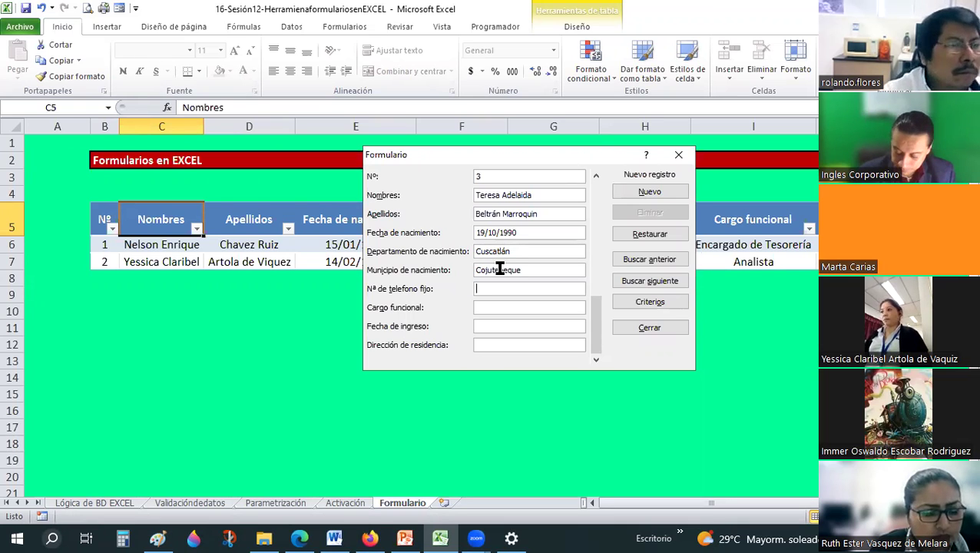
{"action": "type", "text": "22222222"}
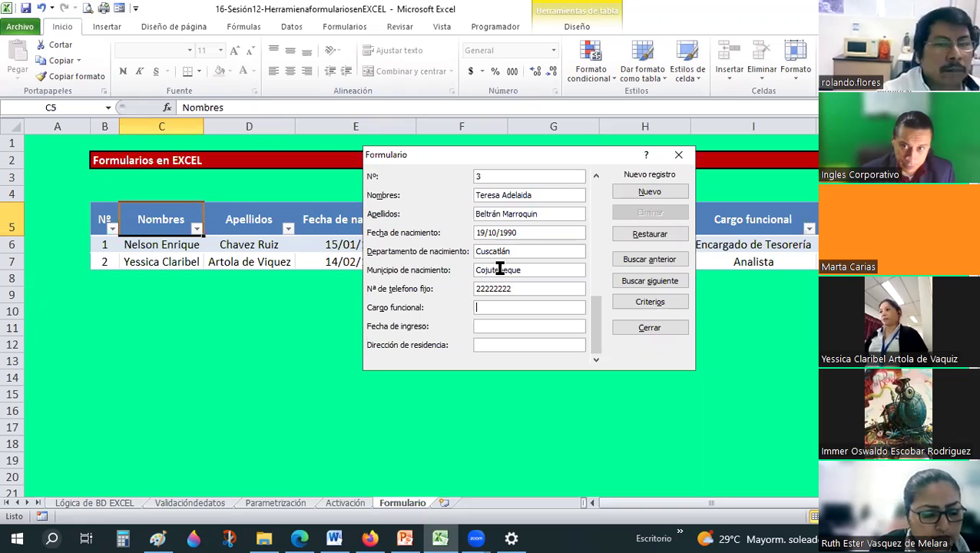
{"action": "type", "text": "Analista"}
{"action": "key", "text": "Tab"}
{"action": "type", "text": "12/11/1"}
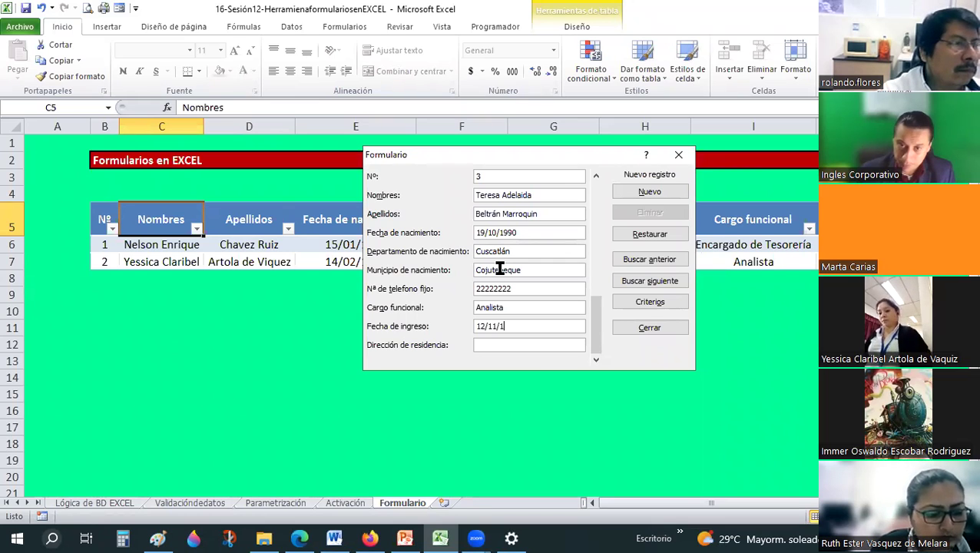
{"action": "type", "text": "007"}
{"action": "key", "text": "Tab"}
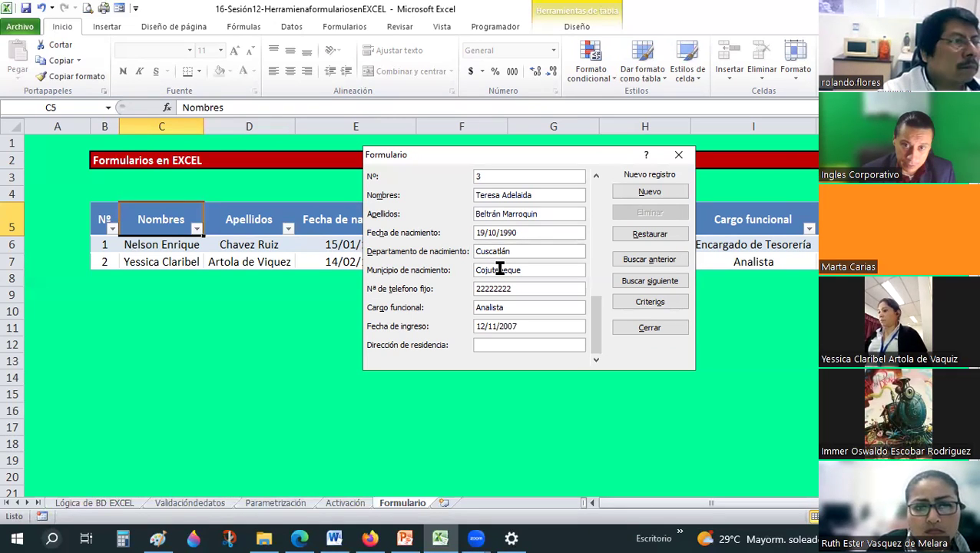
{"action": "type", "text": "Cojutepeque"}
{"action": "left_click", "coordinate": [647, 192]}
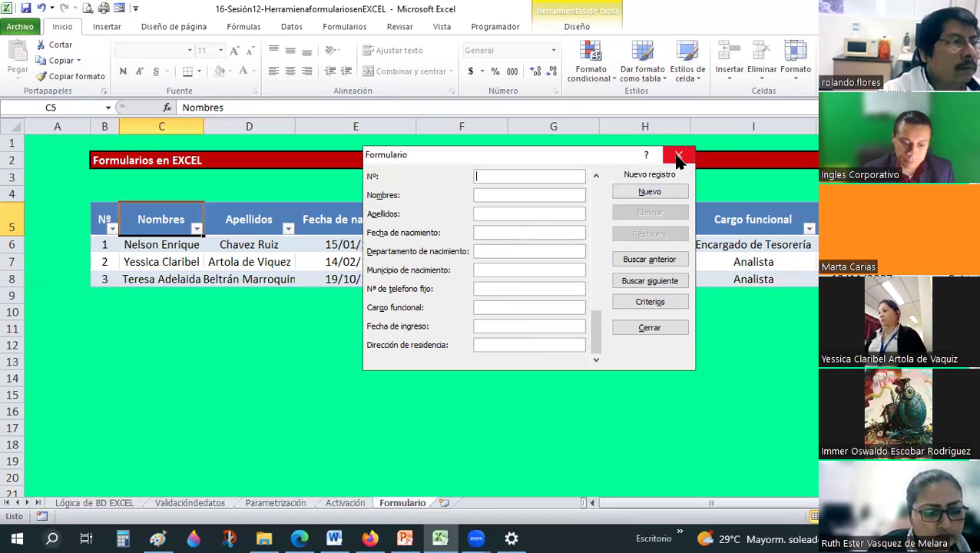
Step: Close the data form and review the three-record table, selecting the Fecha de nacimiento header
{"action": "left_click", "coordinate": [678, 157]}
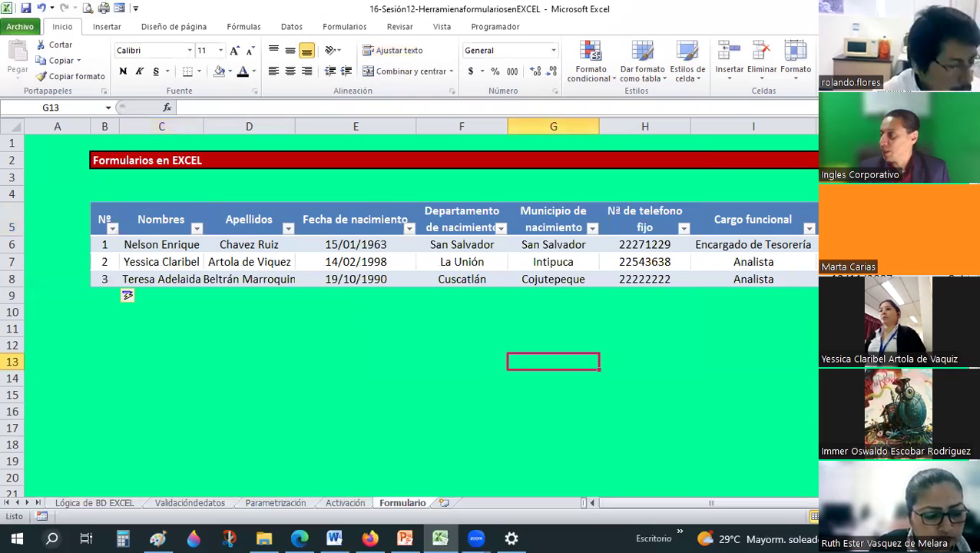
{"action": "key", "text": "alt+Tab"}
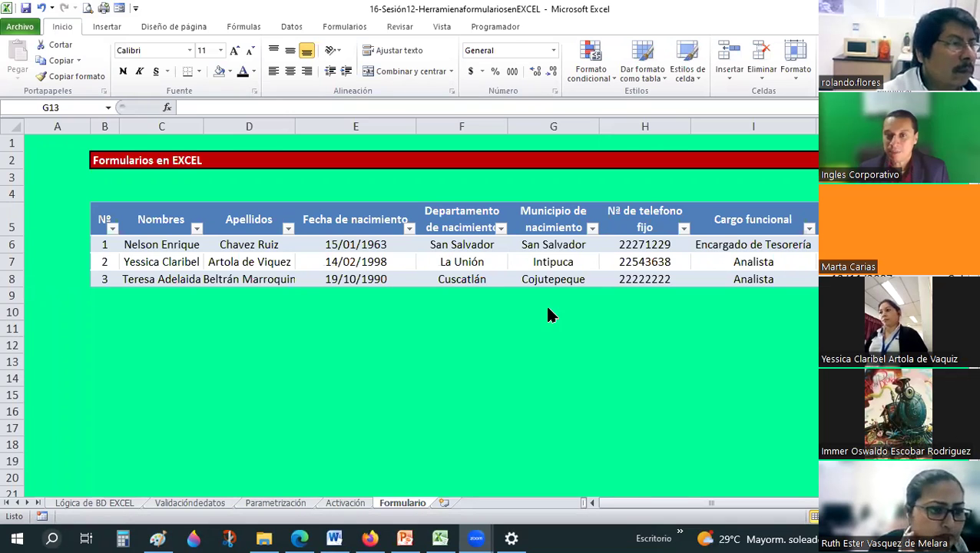
{"action": "left_click", "coordinate": [557, 320]}
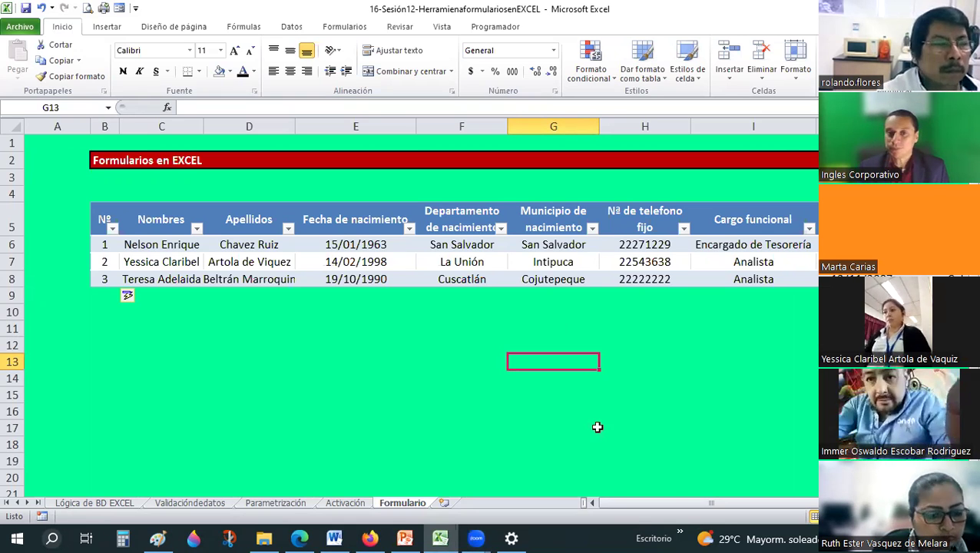
{"action": "left_click", "coordinate": [501, 358]}
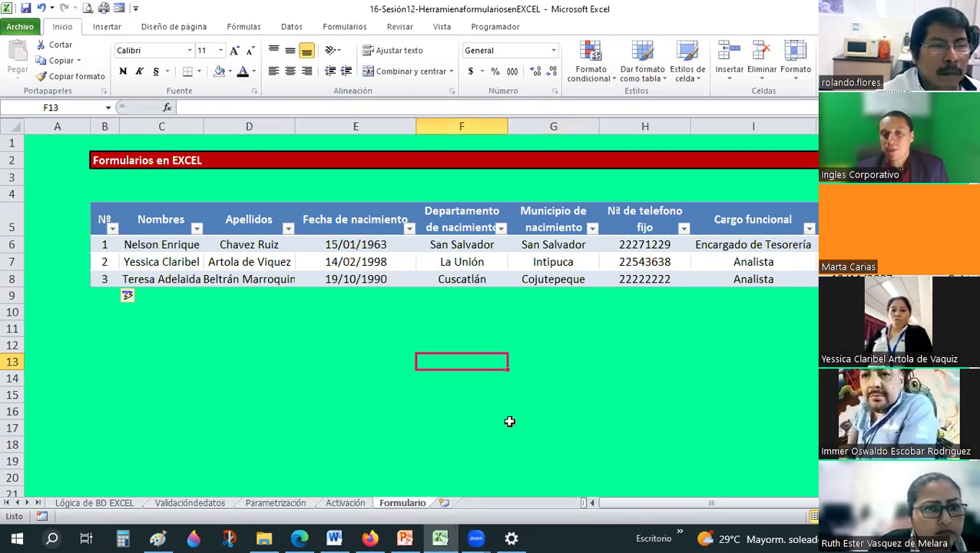
{"action": "mouse_move", "coordinate": [711, 503]}
{"action": "left_mouse_down"}
{"action": "mouse_move", "coordinate": [563, 501]}
{"action": "mouse_move", "coordinate": [321, 228]}
{"action": "left_mouse_up"}
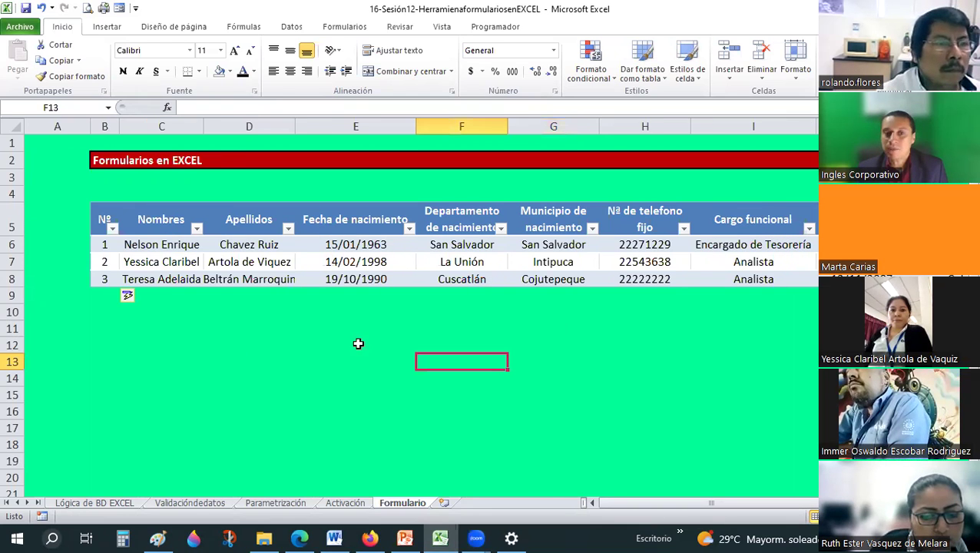
{"action": "left_click", "coordinate": [354, 219]}
Step: Look through the Lógica de BD EXCEL and Activación sheets, then return to the Formulario table
{"action": "left_click", "coordinate": [114, 503]}
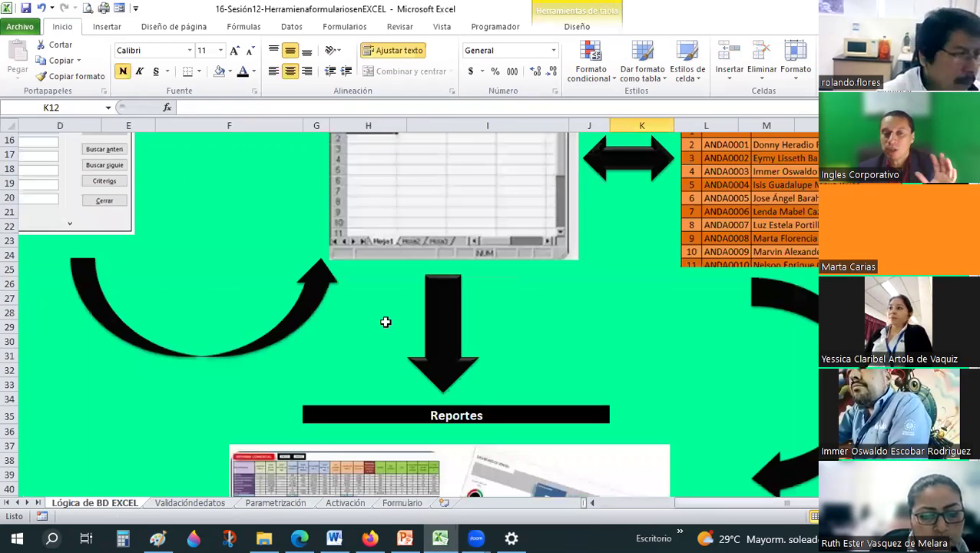
{"action": "scroll", "coordinate": [216, 195], "scroll_direction": "up", "scroll_amount": 3}
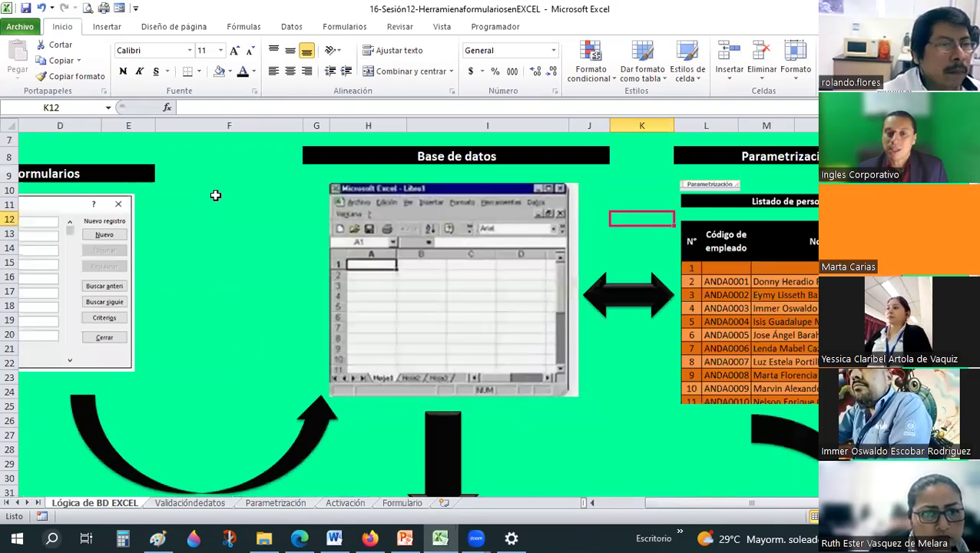
{"action": "scroll", "coordinate": [215, 195], "scroll_direction": "down", "scroll_amount": 3}
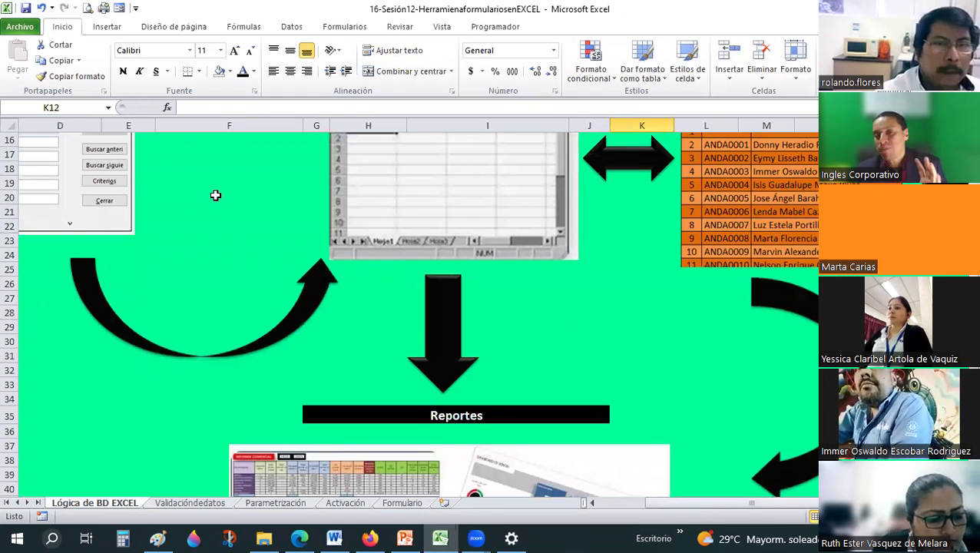
{"action": "left_click", "coordinate": [348, 503]}
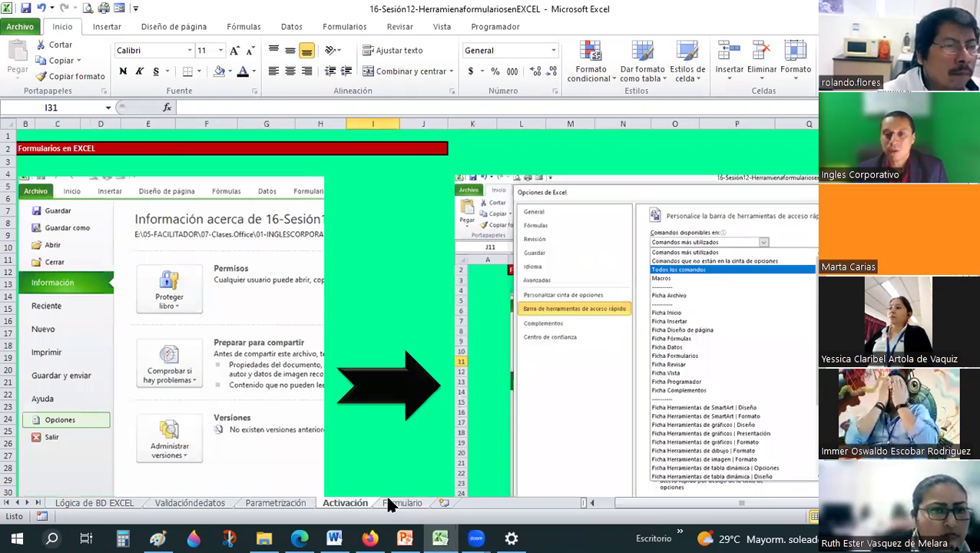
{"action": "left_click", "coordinate": [388, 500]}
{"action": "left_click", "coordinate": [369, 363]}
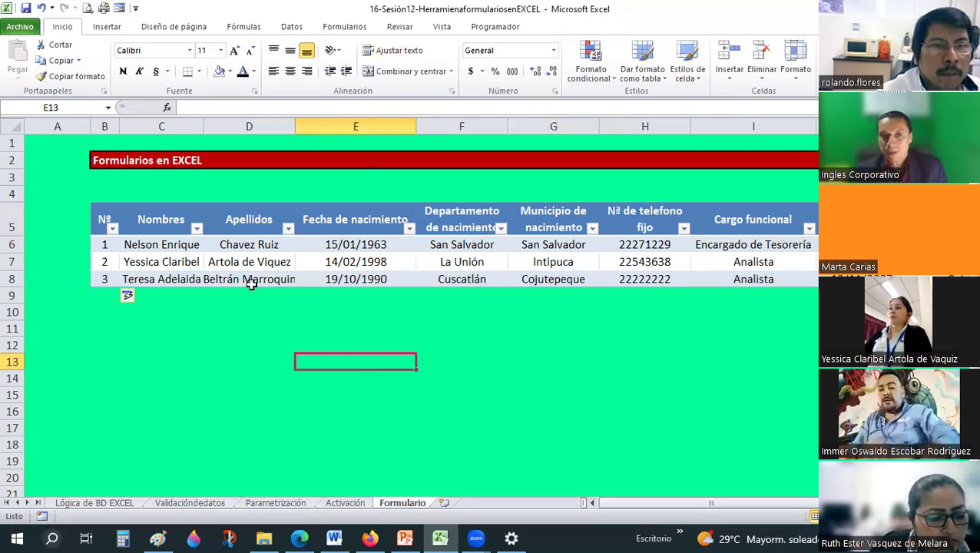
{"action": "left_click", "coordinate": [152, 230]}
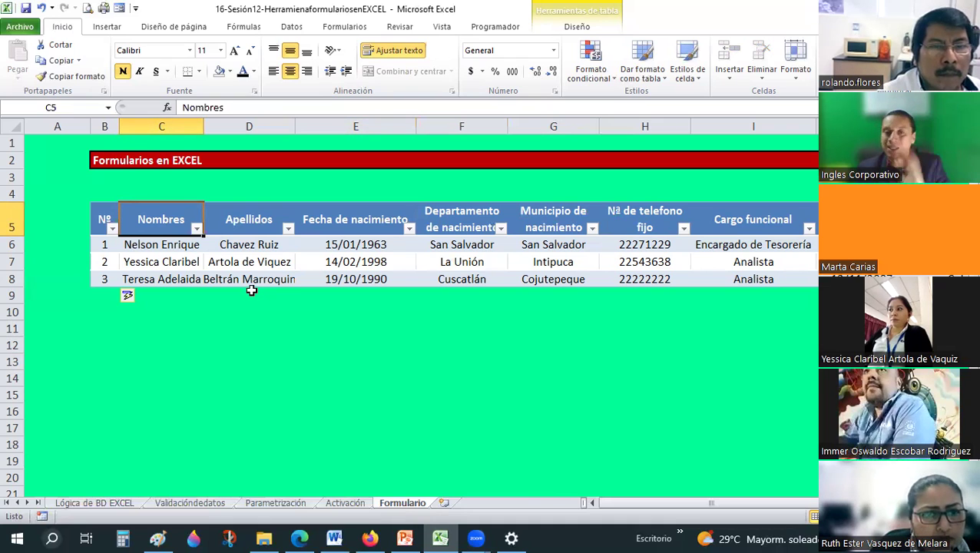
Step: Autofit column D for the full surnames, adjust the Nombres width, and open the data form
{"action": "double_click", "coordinate": [295, 126]}
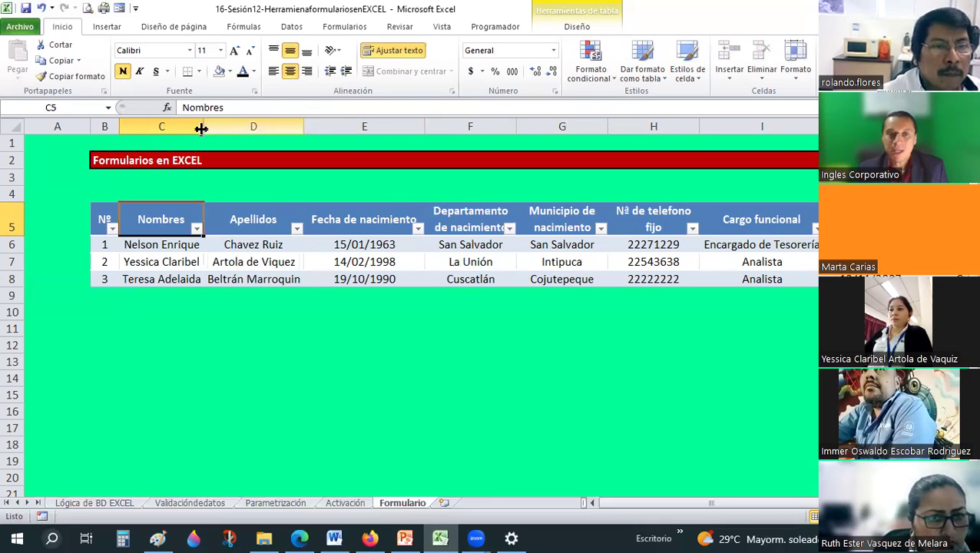
{"action": "left_click_drag", "start_coordinate": [201, 128], "coordinate": [200, 129]}
{"action": "left_click", "coordinate": [119, 10]}
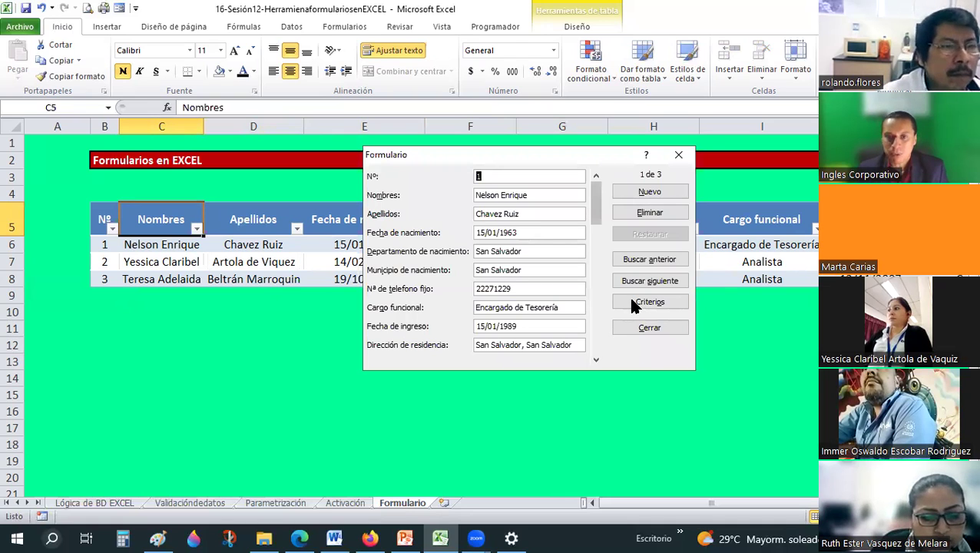
{"action": "left_click", "coordinate": [631, 301]}
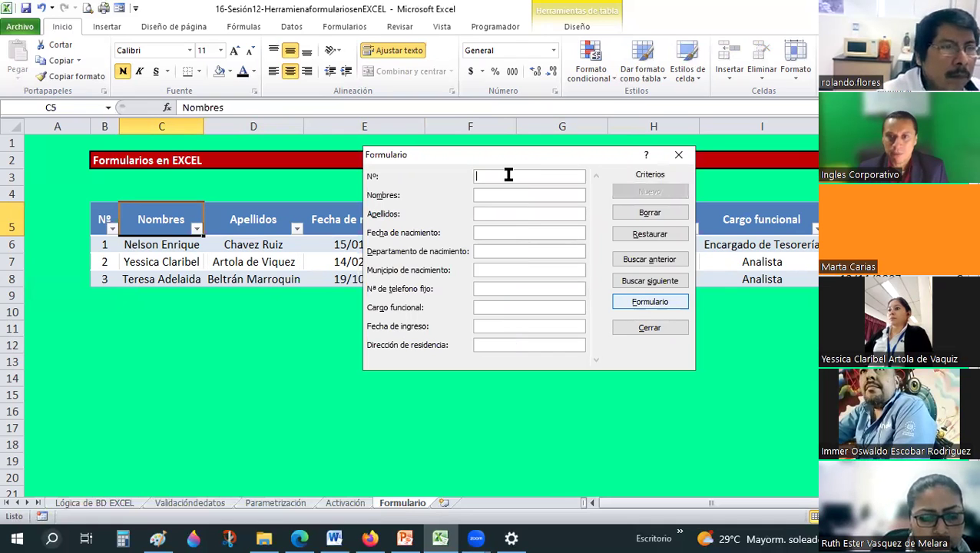
{"action": "type", "text": "2"}
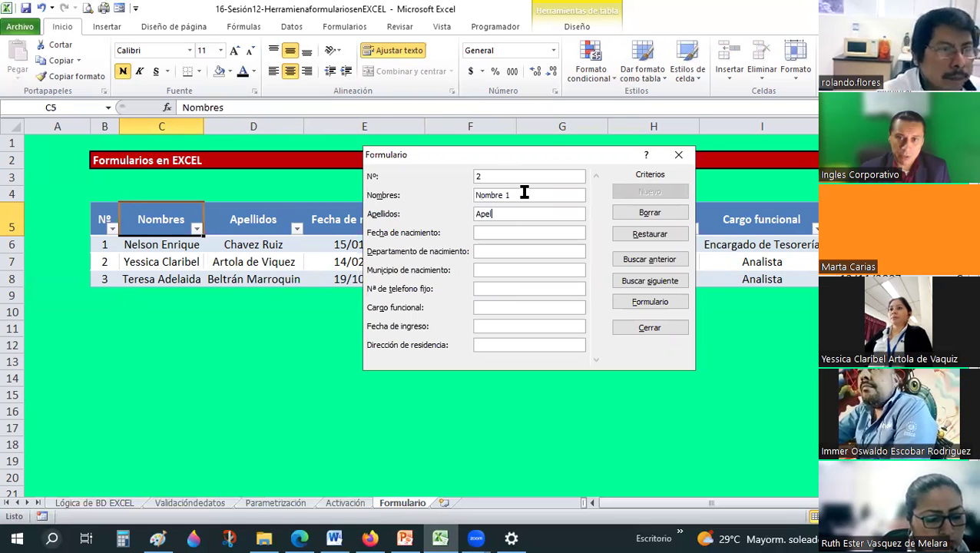
{"action": "type", "text": "lido2"}
{"action": "key", "text": "BackSpace"}
{"action": "type", "text": "1"}
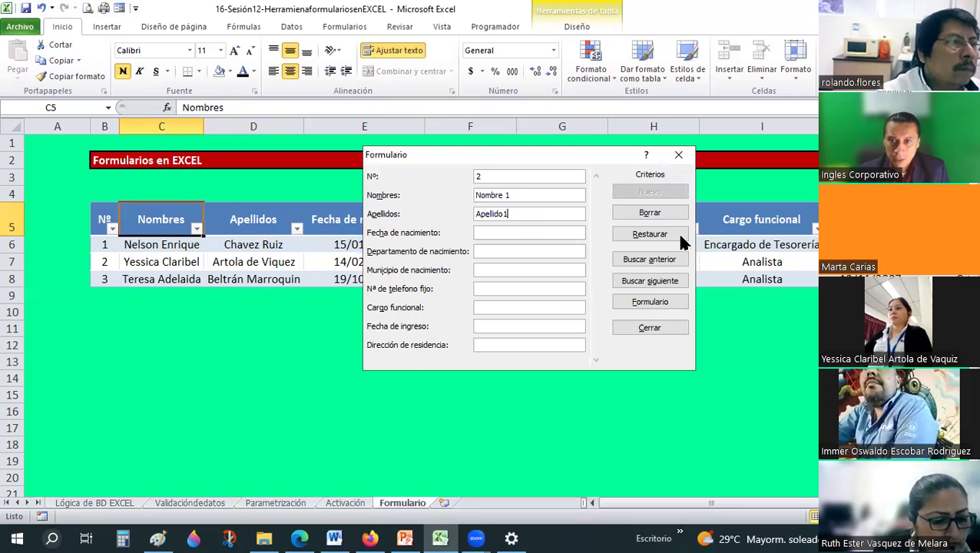
{"action": "left_click", "coordinate": [669, 302]}
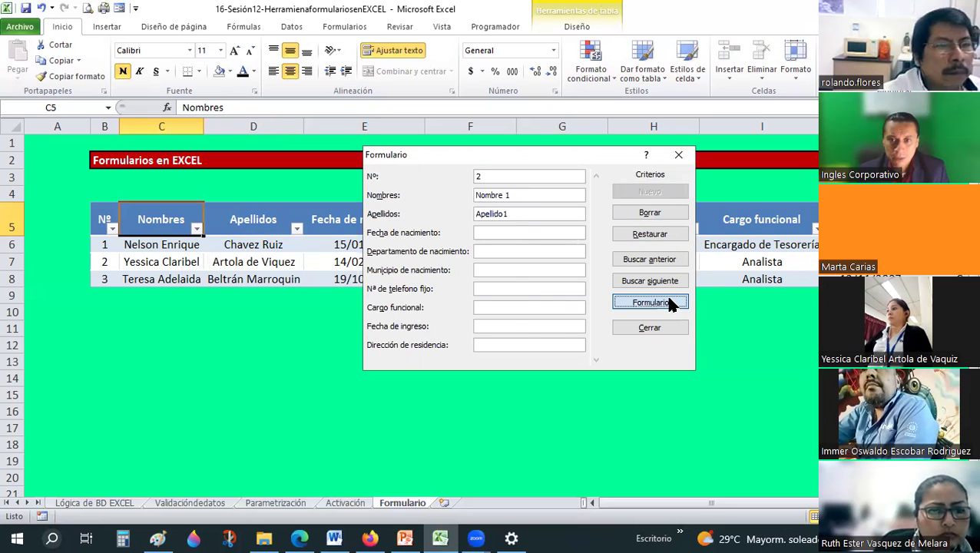
{"action": "left_click", "coordinate": [658, 307]}
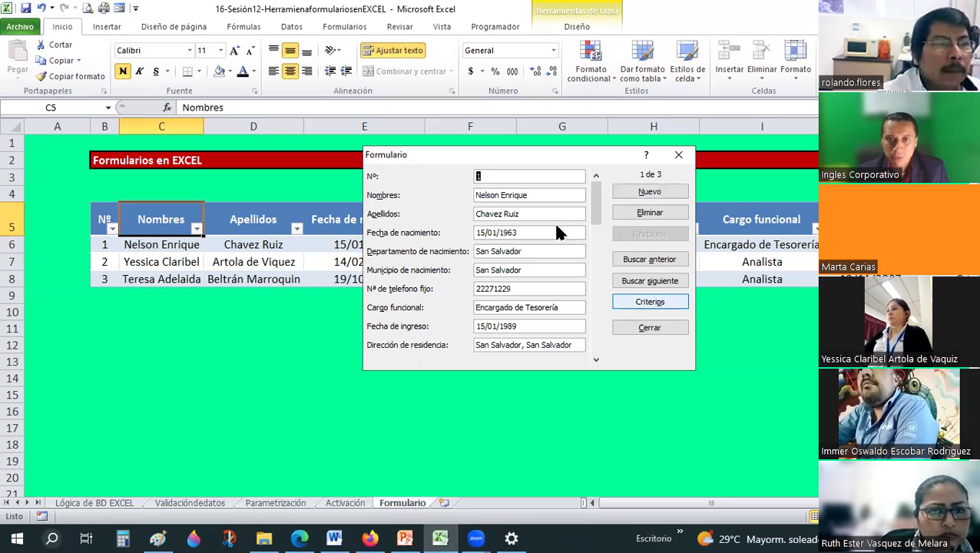
{"action": "left_click", "coordinate": [670, 260]}
{"action": "left_click", "coordinate": [664, 283]}
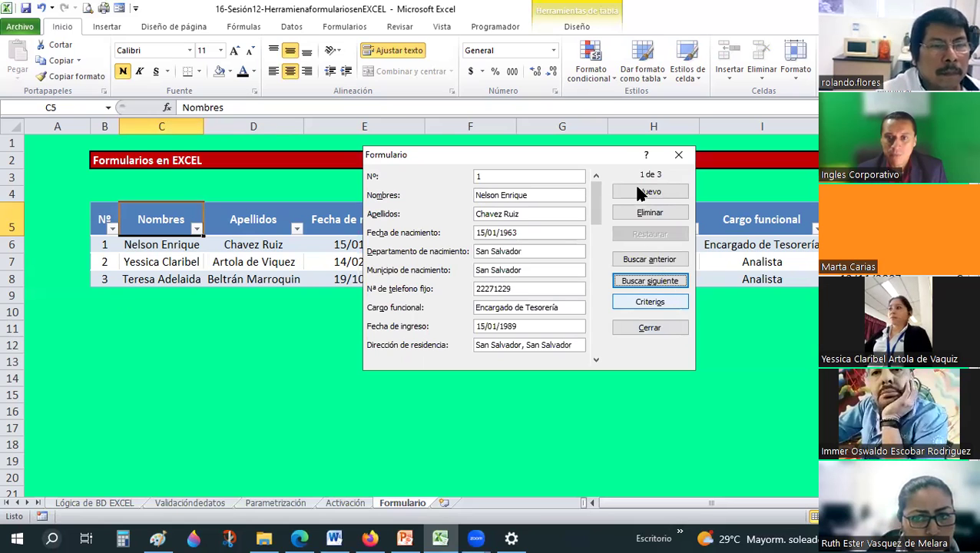
{"action": "left_click", "coordinate": [555, 195]}
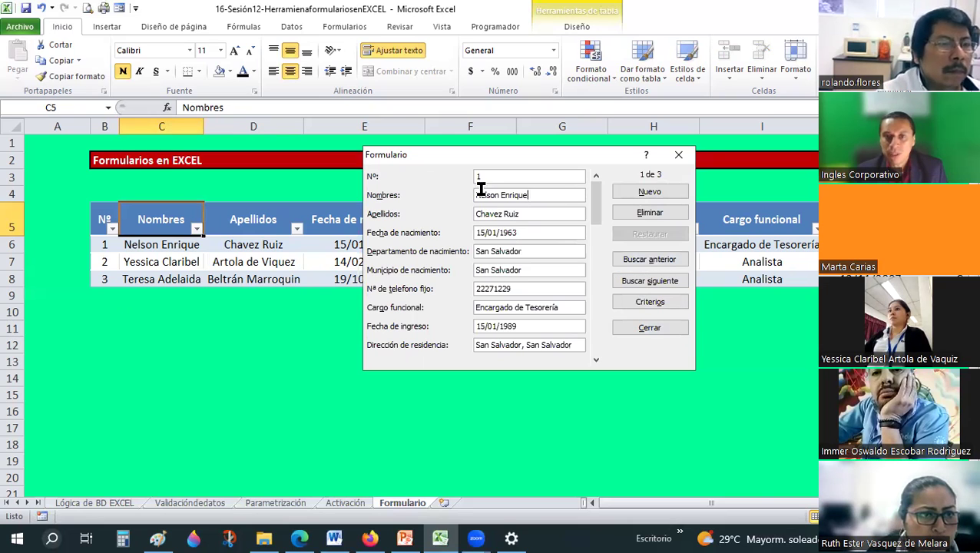
{"action": "left_click_drag", "start_coordinate": [528, 195], "coordinate": [430, 188]}
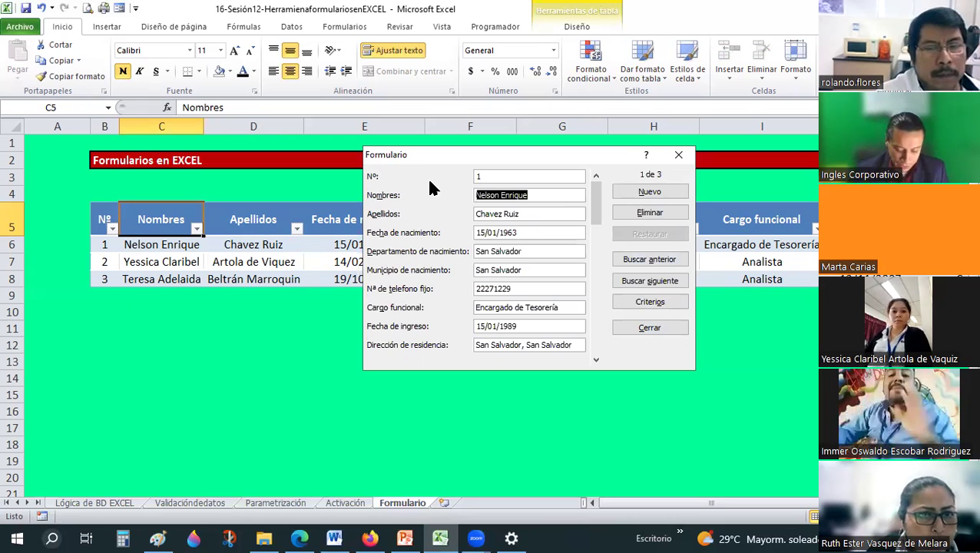
{"action": "type", "text": "Wendy"}
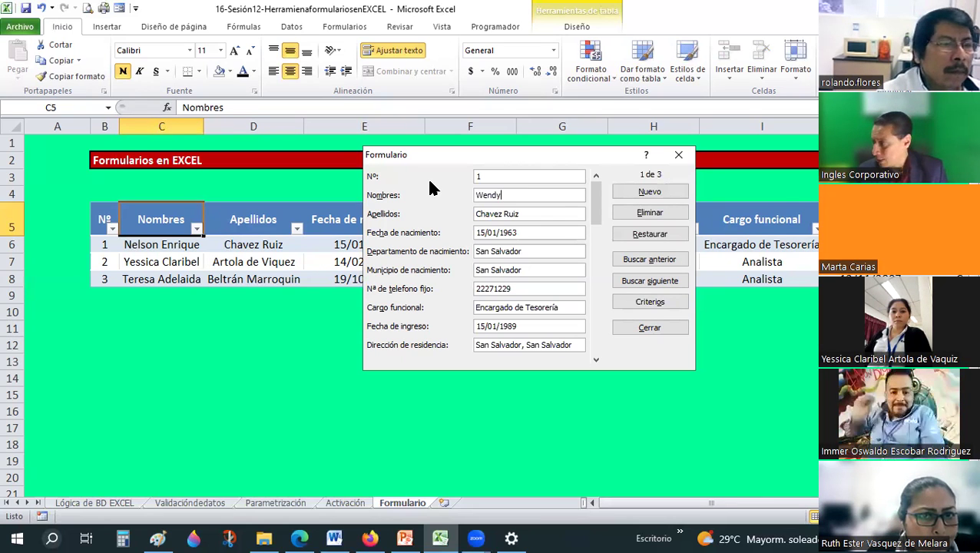
{"action": "key", "text": "Tab"}
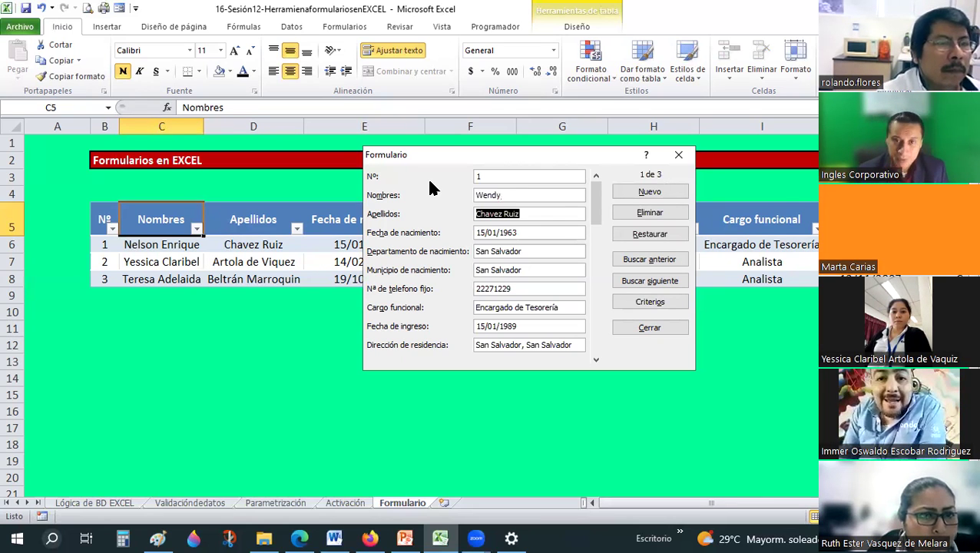
{"action": "type", "text": "Peñate"}
{"action": "left_click", "coordinate": [648, 213]}
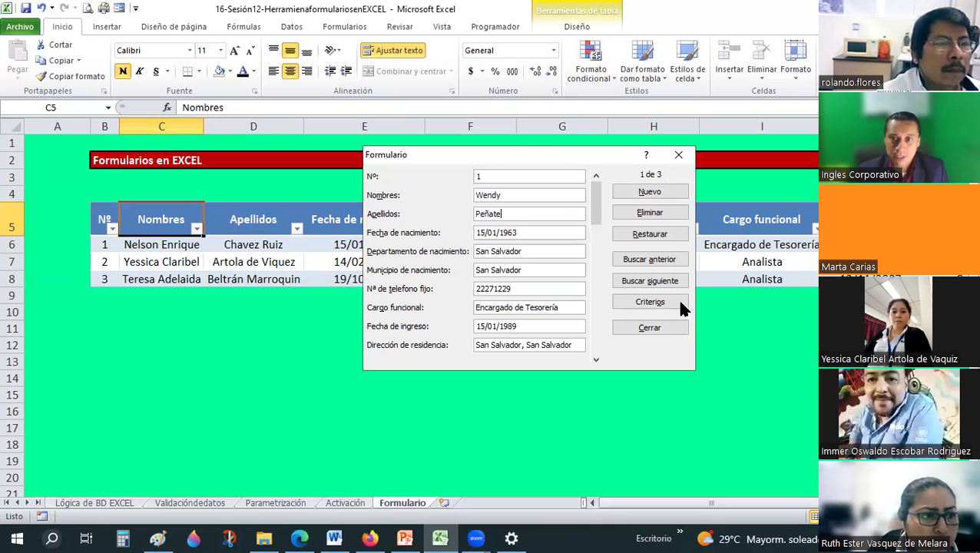
{"action": "left_click", "coordinate": [637, 192]}
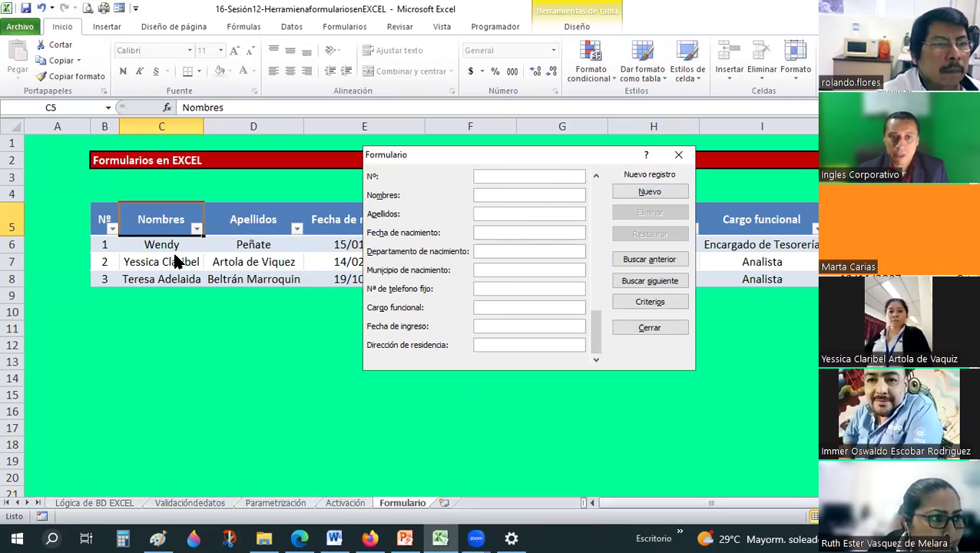
{"action": "left_click_drag", "start_coordinate": [500, 155], "coordinate": [432, 378]}
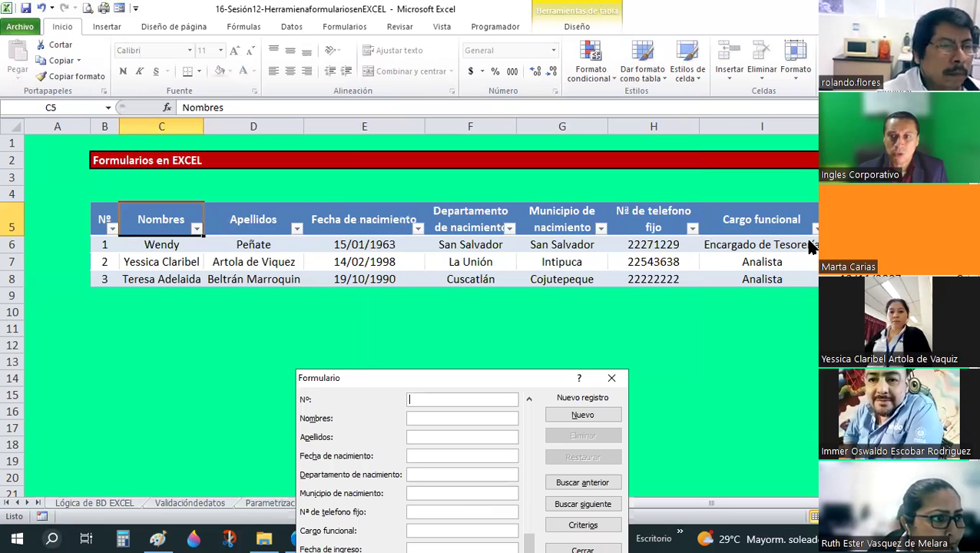
{"action": "left_click_drag", "start_coordinate": [374, 378], "coordinate": [404, 102]}
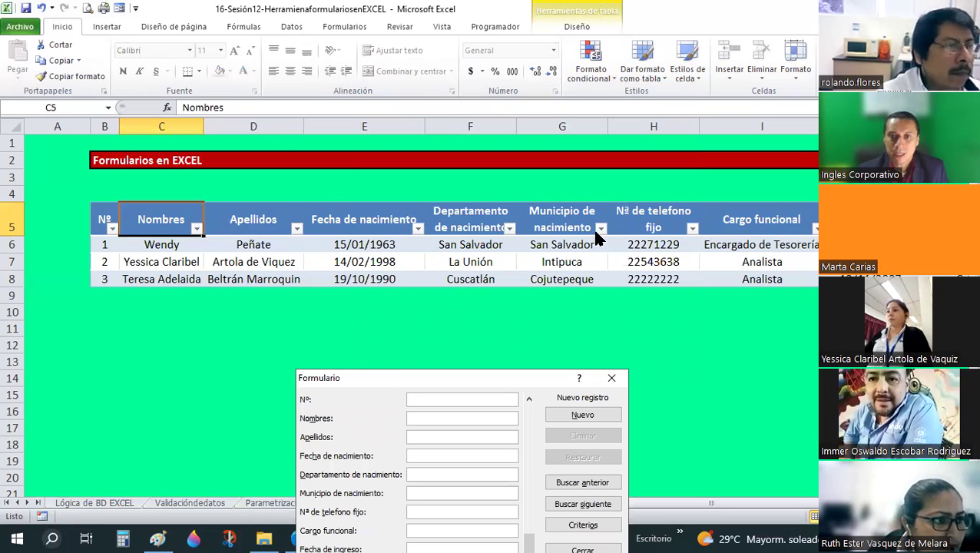
{"action": "left_click", "coordinate": [601, 231]}
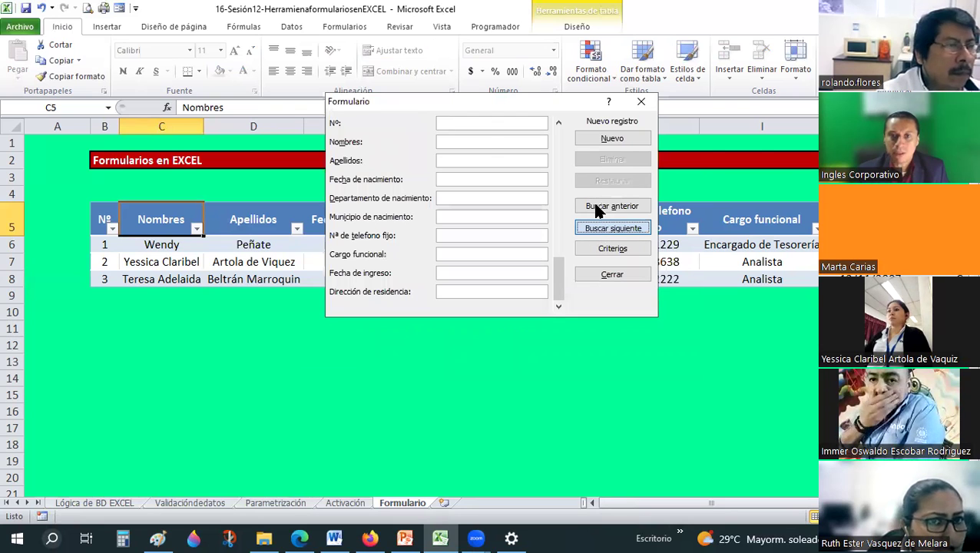
{"action": "left_click", "coordinate": [484, 141]}
{"action": "left_click", "coordinate": [599, 207]}
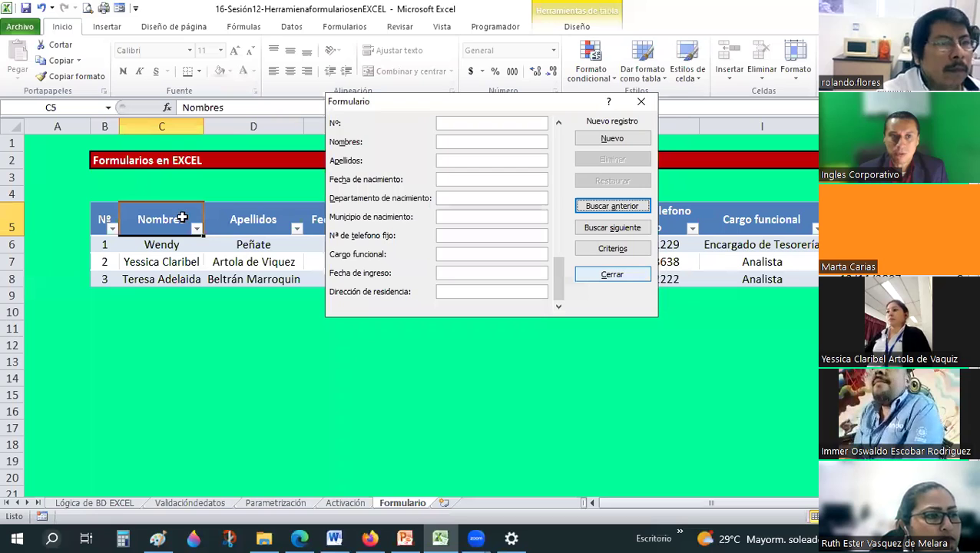
{"action": "key", "text": "Escape"}
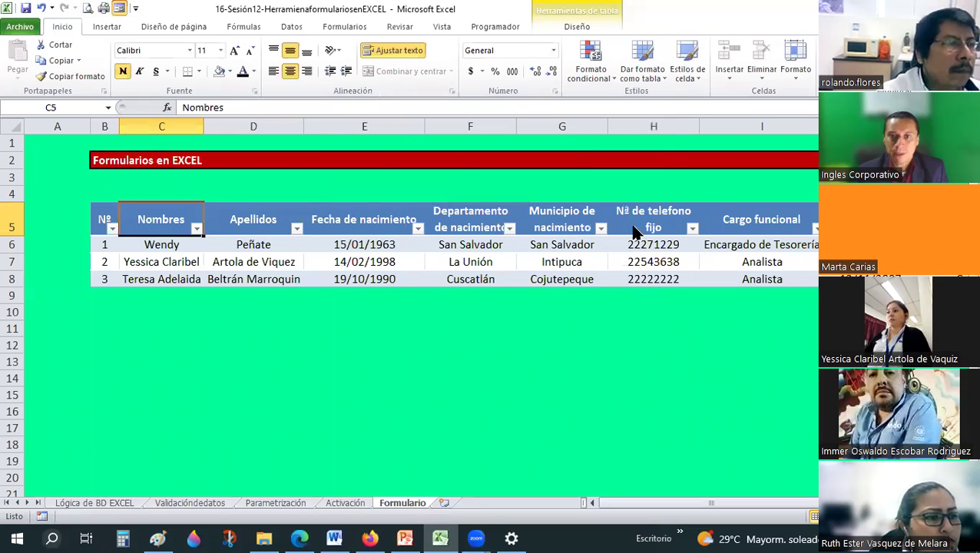
{"action": "left_click", "coordinate": [613, 228]}
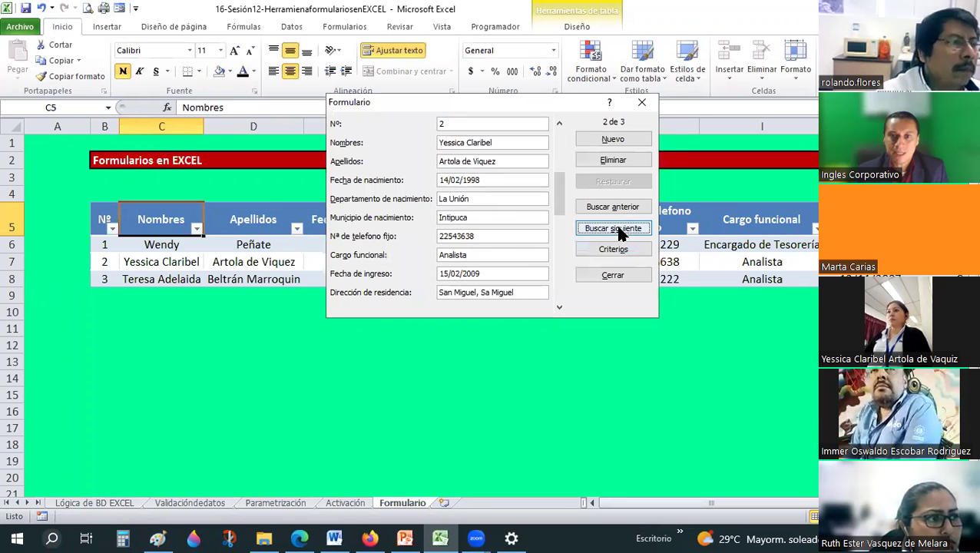
{"action": "left_click", "coordinate": [619, 230]}
{"action": "left_click", "coordinate": [612, 209]}
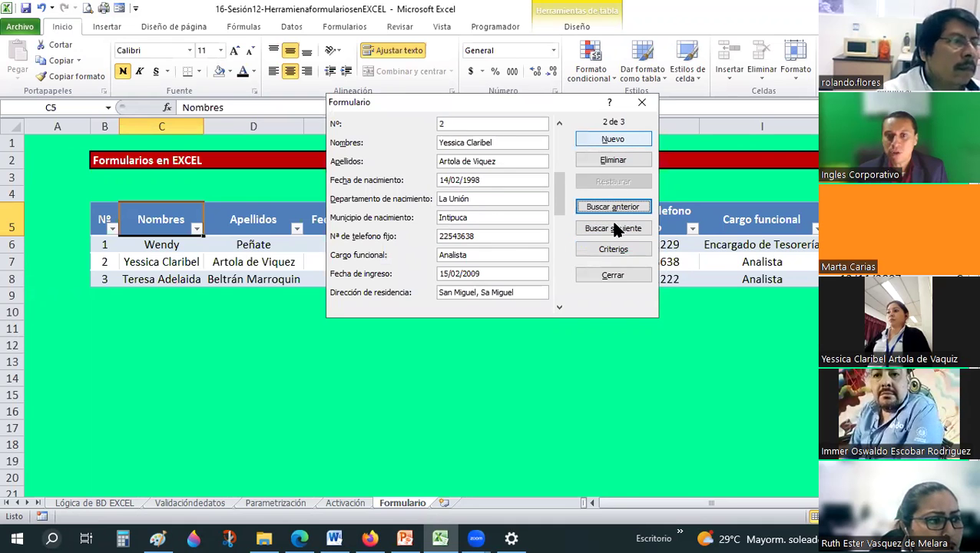
{"action": "left_click", "coordinate": [615, 229]}
{"action": "left_click", "coordinate": [596, 209]}
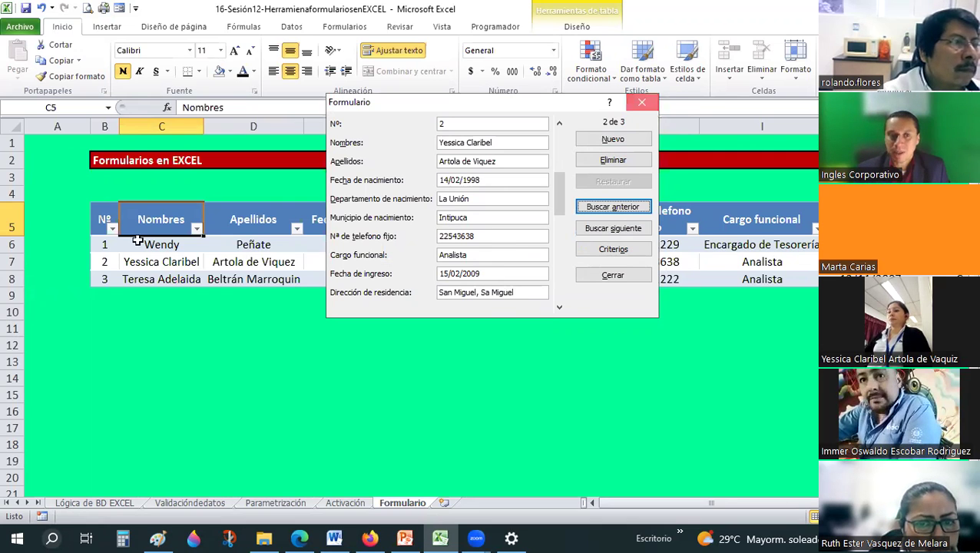
{"action": "key", "text": "Escape"}
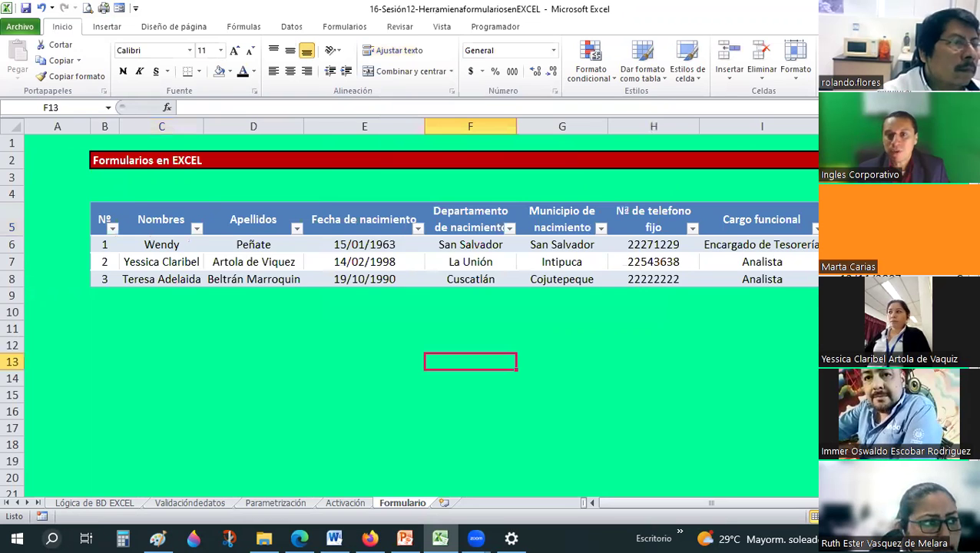
Step: Select the employee table range B5:J8, from the Nº header down to the last record
{"action": "left_click_drag", "start_coordinate": [105, 177], "coordinate": [814, 346]}
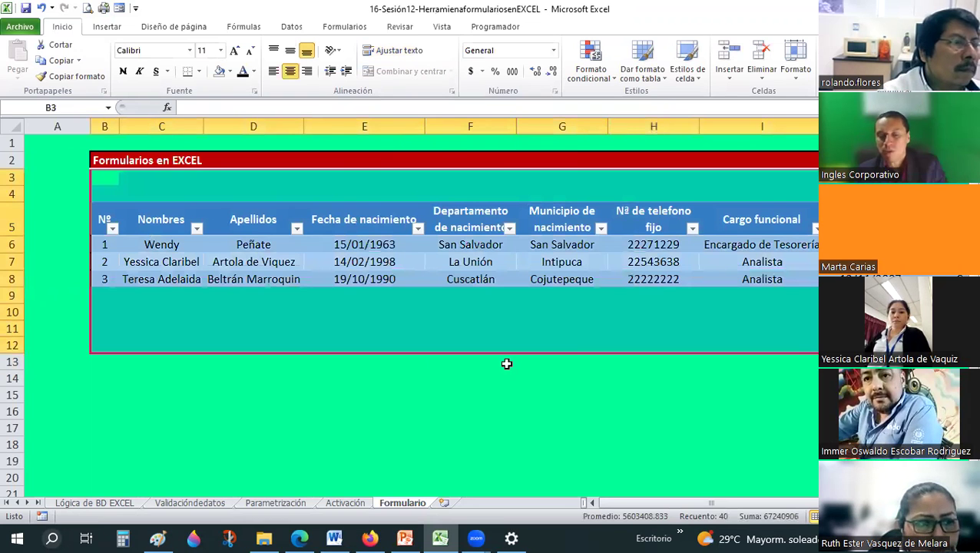
{"action": "left_click_drag", "start_coordinate": [104, 219], "coordinate": [814, 279]}
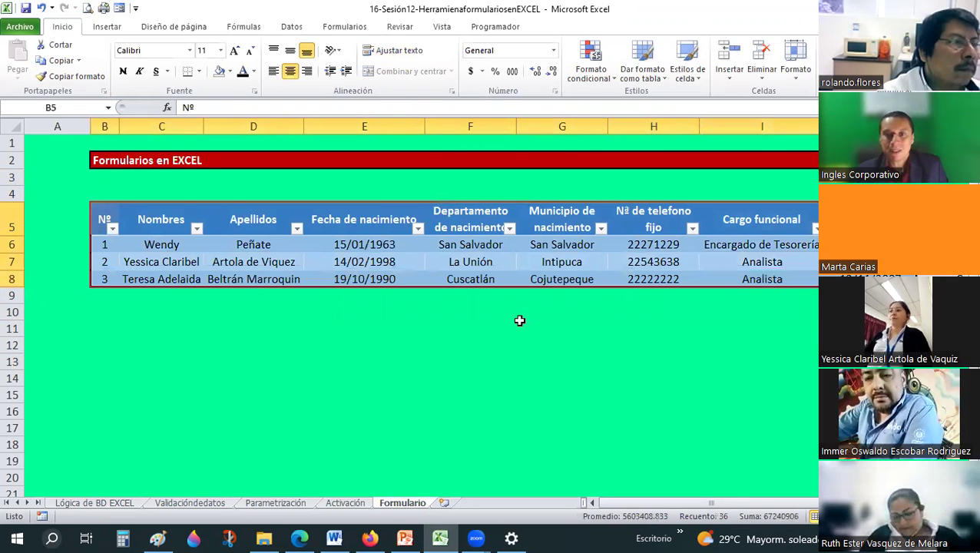
{"action": "scroll", "coordinate": [520, 321], "scroll_direction": "down", "scroll_amount": 1, "text": "ctrl"}
{"action": "left_click", "coordinate": [406, 345]}
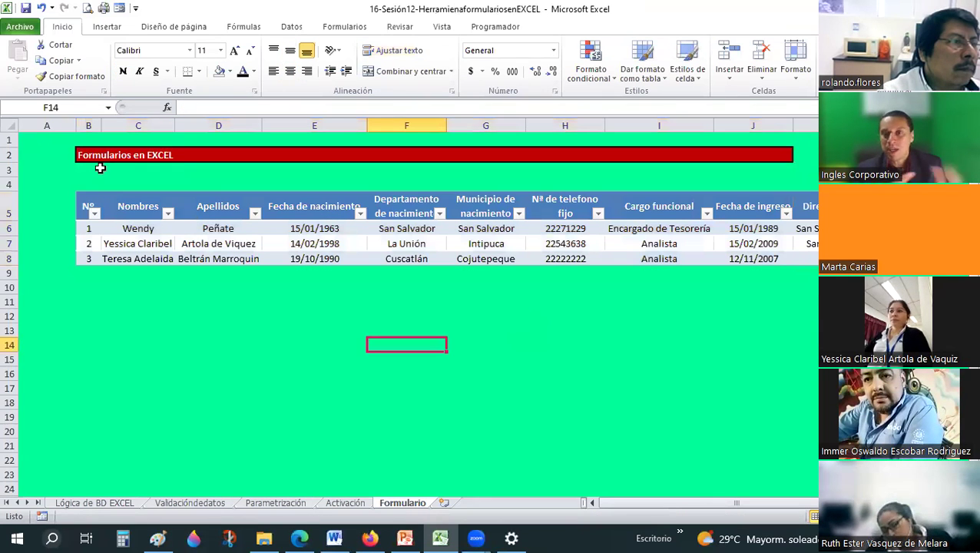
{"action": "left_click", "coordinate": [242, 347]}
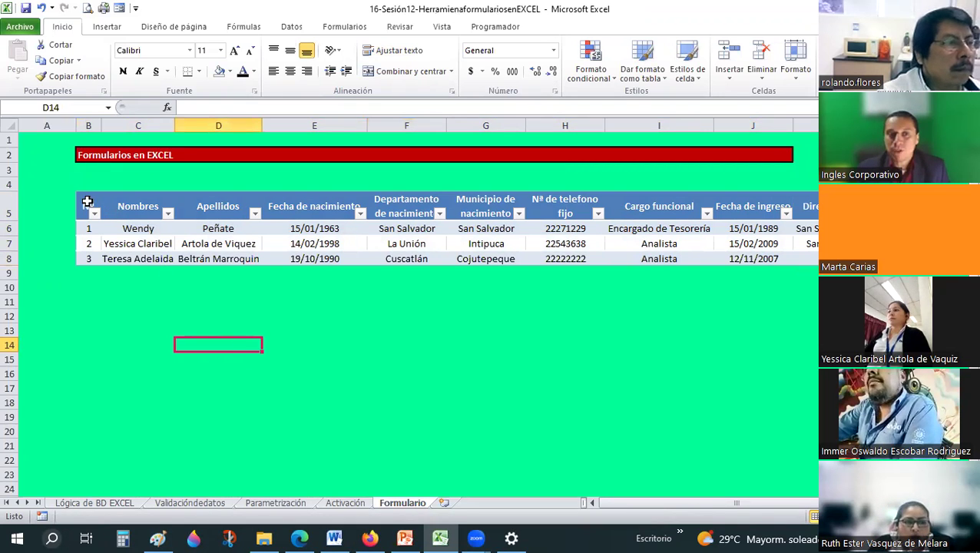
{"action": "left_click_drag", "start_coordinate": [89, 204], "coordinate": [685, 241]}
{"action": "left_click_drag", "start_coordinate": [406, 228], "coordinate": [584, 259]}
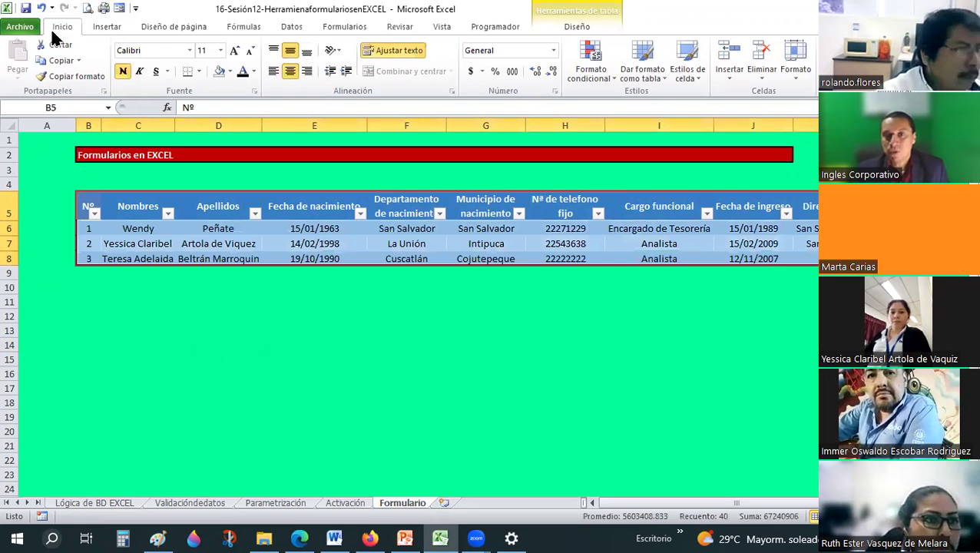
Step: Apply Estilo de tabla oscuro 9 from the Oscuro group to the employee table, then deselect it
{"action": "left_click", "coordinate": [657, 77]}
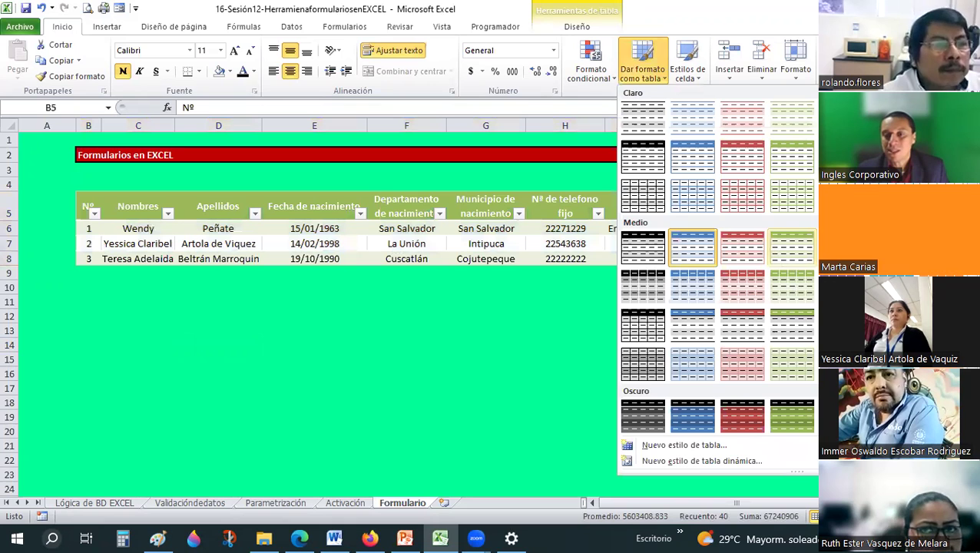
{"action": "scroll", "coordinate": [773, 270], "scroll_direction": "down", "scroll_amount": 1}
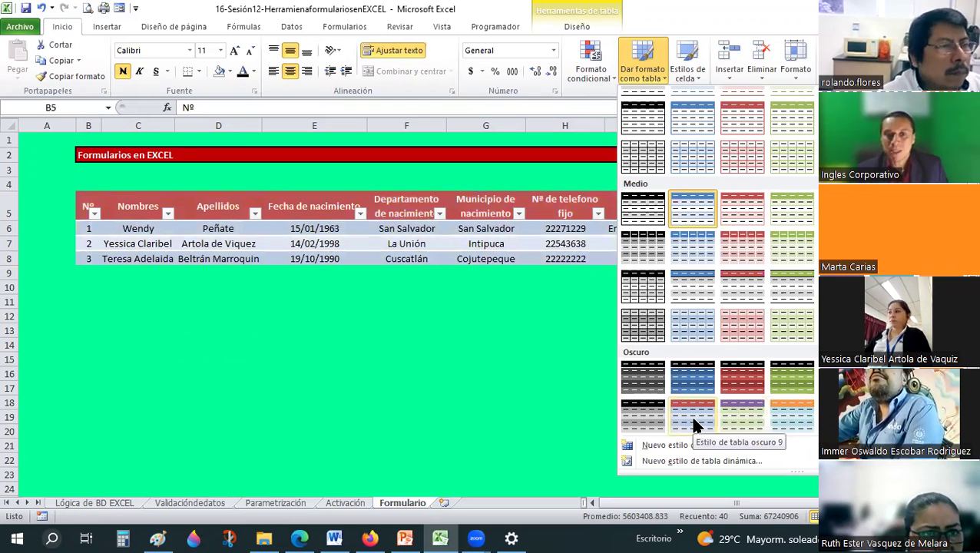
{"action": "left_click", "coordinate": [695, 424]}
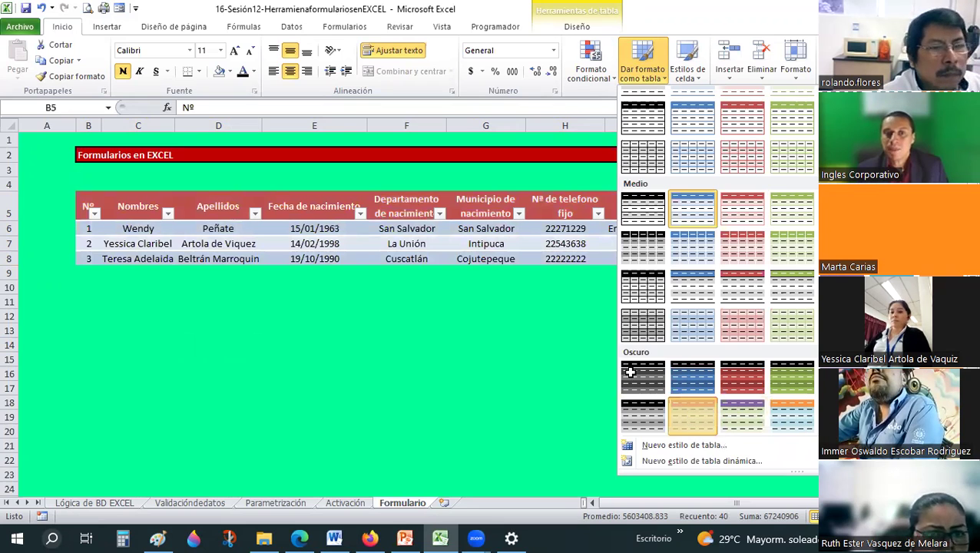
{"action": "left_click", "coordinate": [630, 373]}
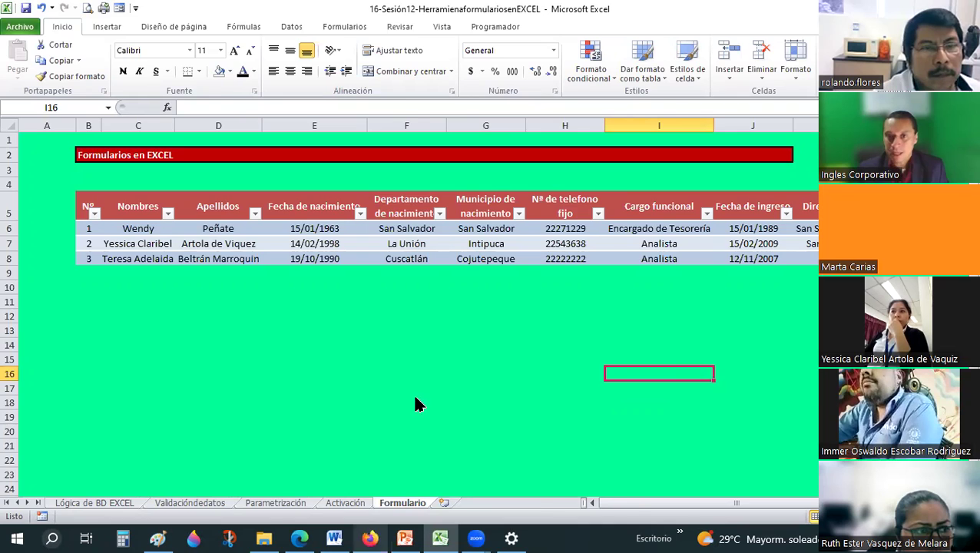
Step: In Firefox, open the Instructor page in a new tab from the lesson and close the page-not-found tab
{"action": "key", "text": "alt+Tab"}
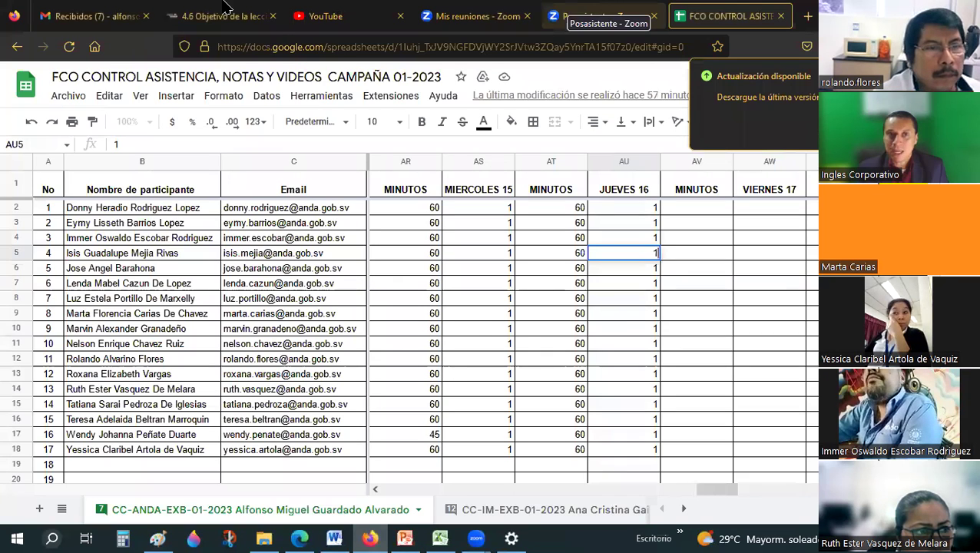
{"action": "key", "text": "ctrl+shift+Tab"}
{"action": "key", "text": "ctrl+shift+Tab"}
{"action": "key", "text": "ctrl+shift+Tab"}
{"action": "key", "text": "ctrl+shift+Tab"}
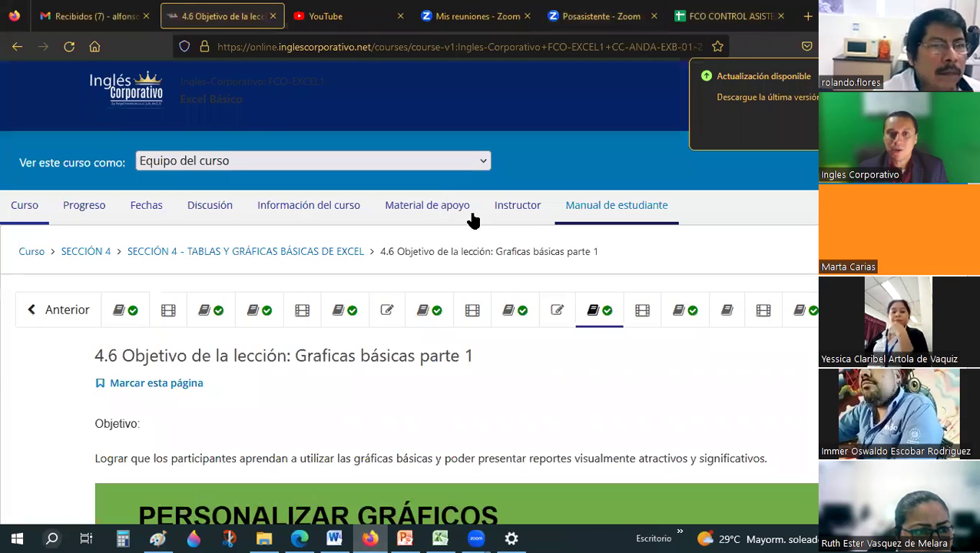
{"action": "right_click", "coordinate": [559, 223]}
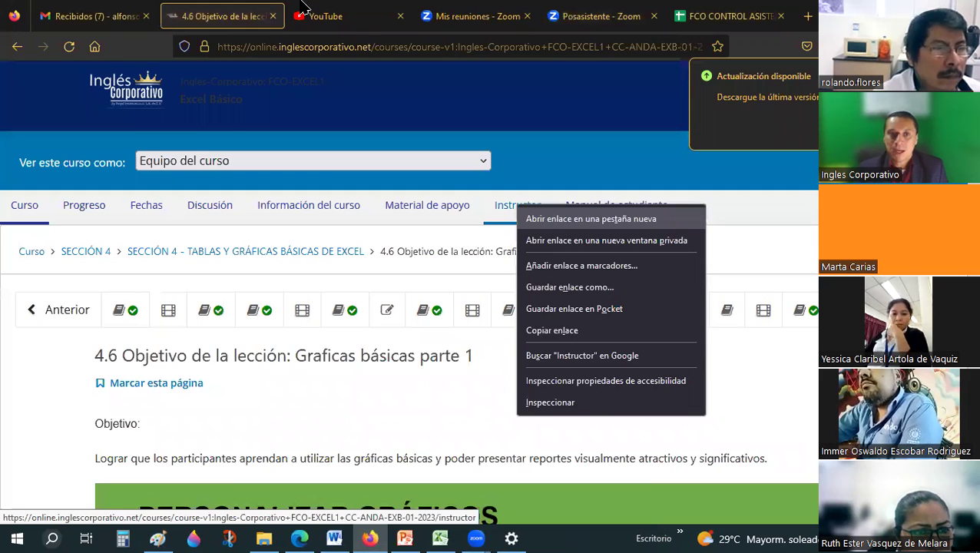
{"action": "key", "text": "Return"}
{"action": "left_click", "coordinate": [300, 17]}
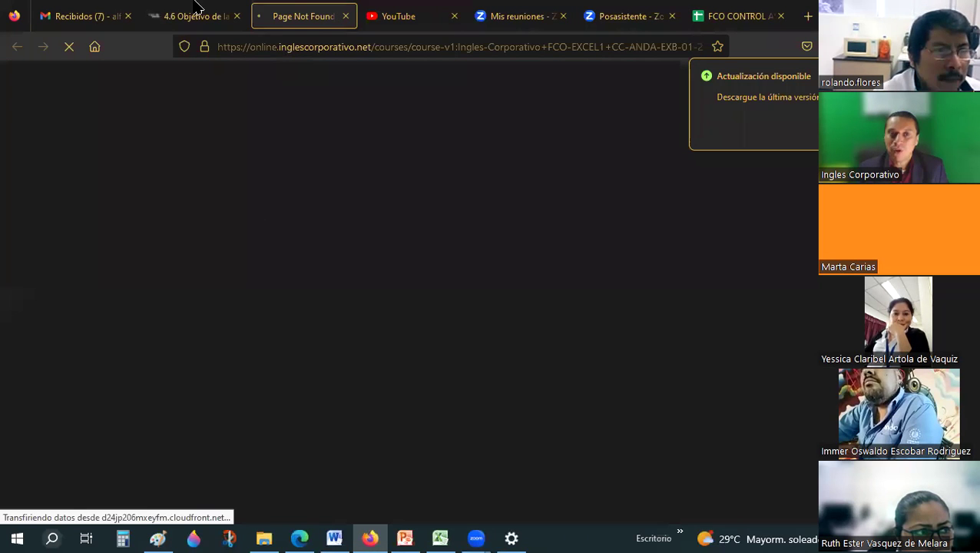
{"action": "key", "text": "ctrl+shift+Tab"}
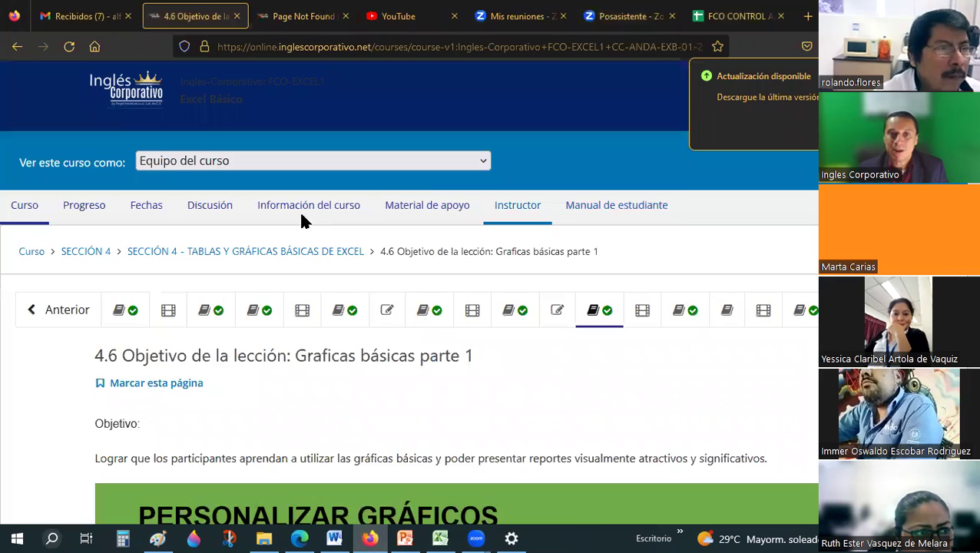
{"action": "key", "text": "ctrl+Tab"}
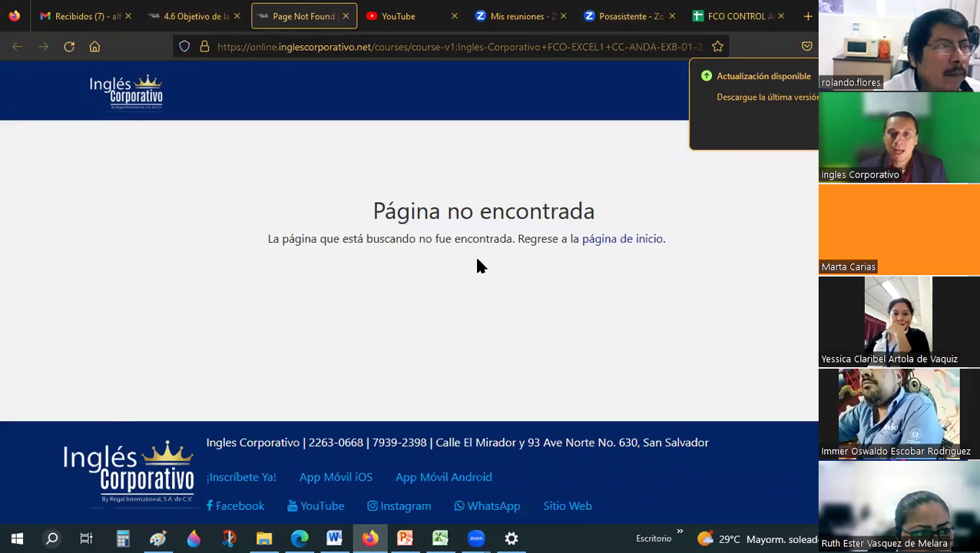
{"action": "key", "text": "ctrl+shift+Tab"}
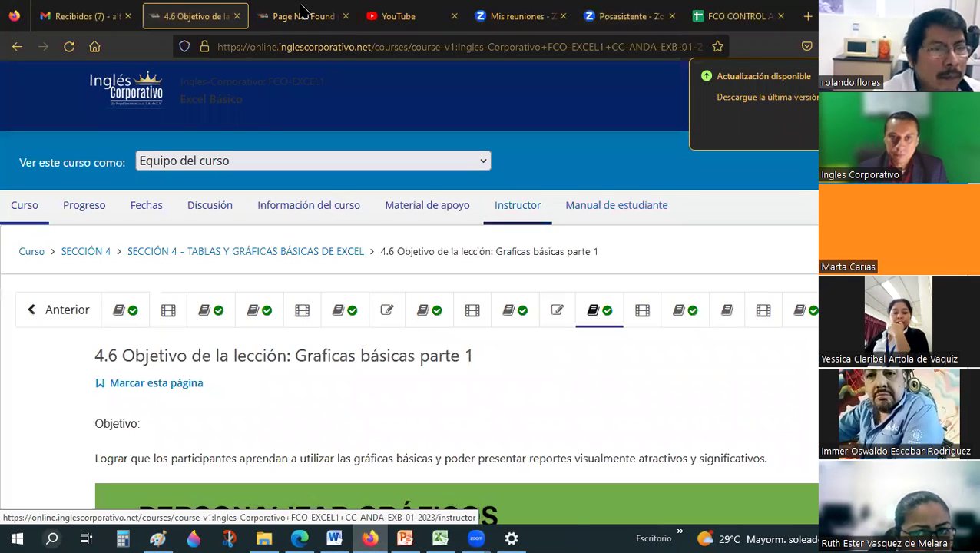
{"action": "left_click", "coordinate": [344, 15]}
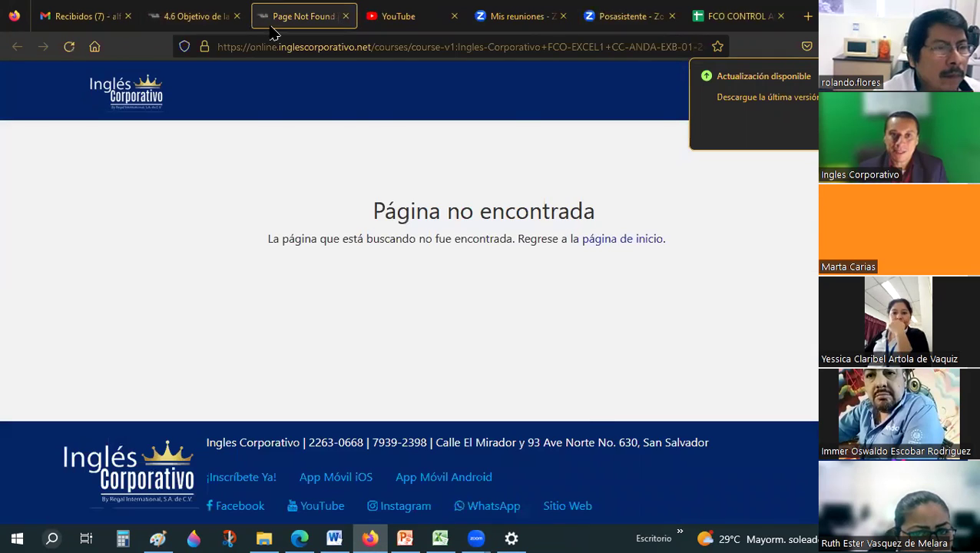
{"action": "key", "text": "ctrl+w"}
Step: Reopen the Instructor page in a background tab, close the broken tab, and scroll lesson 4.6
{"action": "left_click", "coordinate": [215, 27]}
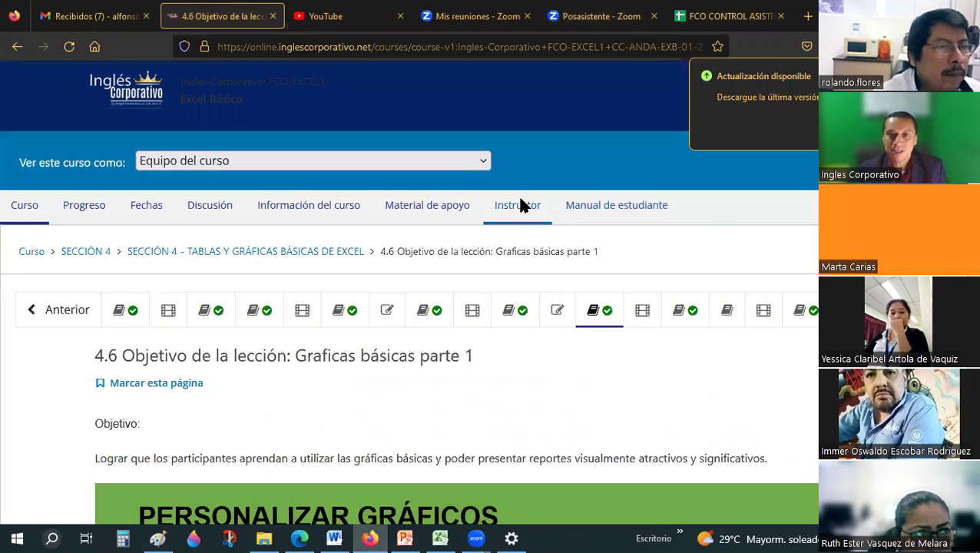
{"action": "right_click", "coordinate": [522, 202]}
{"action": "left_click", "coordinate": [597, 215]}
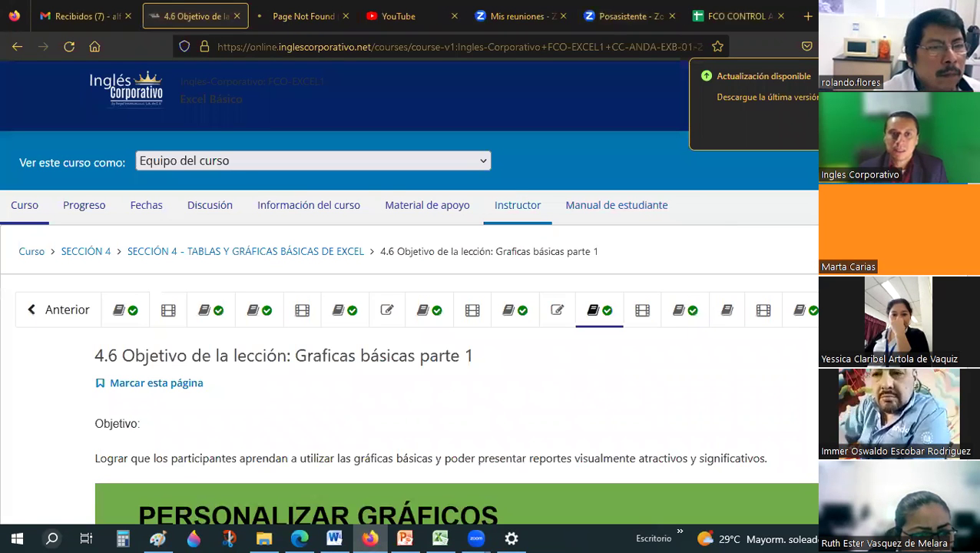
{"action": "key", "text": "ctrl+Tab"}
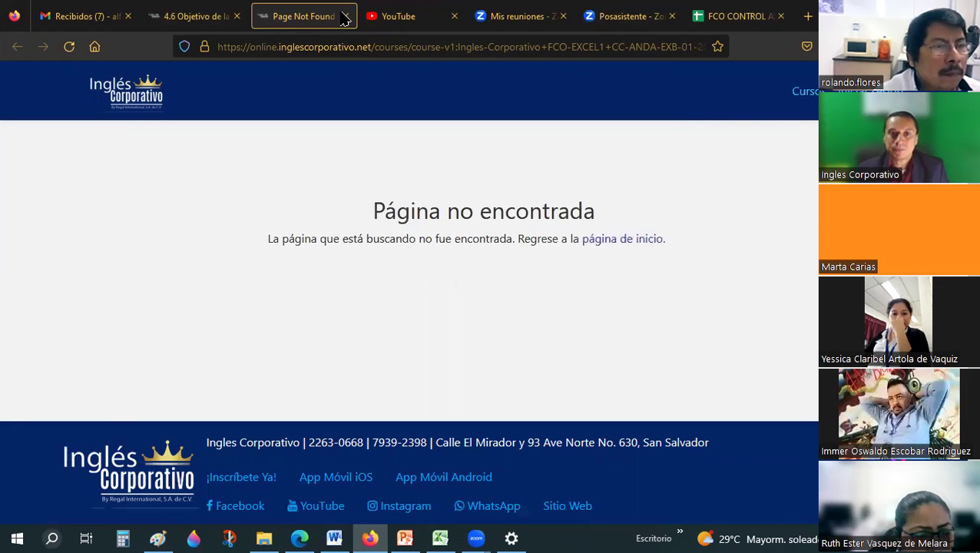
{"action": "left_click", "coordinate": [345, 16]}
{"action": "scroll", "coordinate": [317, 323], "scroll_direction": "down", "scroll_amount": 3}
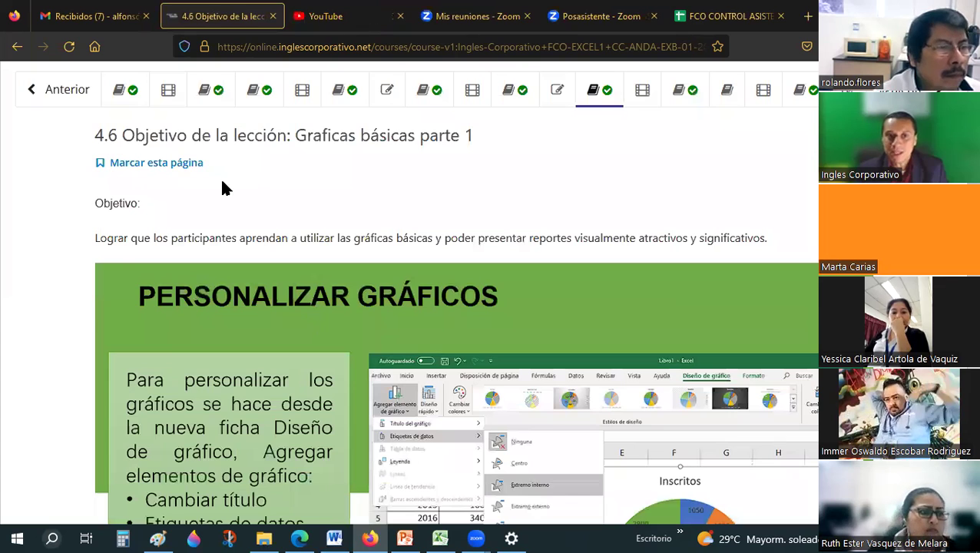
{"action": "scroll", "coordinate": [220, 181], "scroll_direction": "up", "scroll_amount": 1}
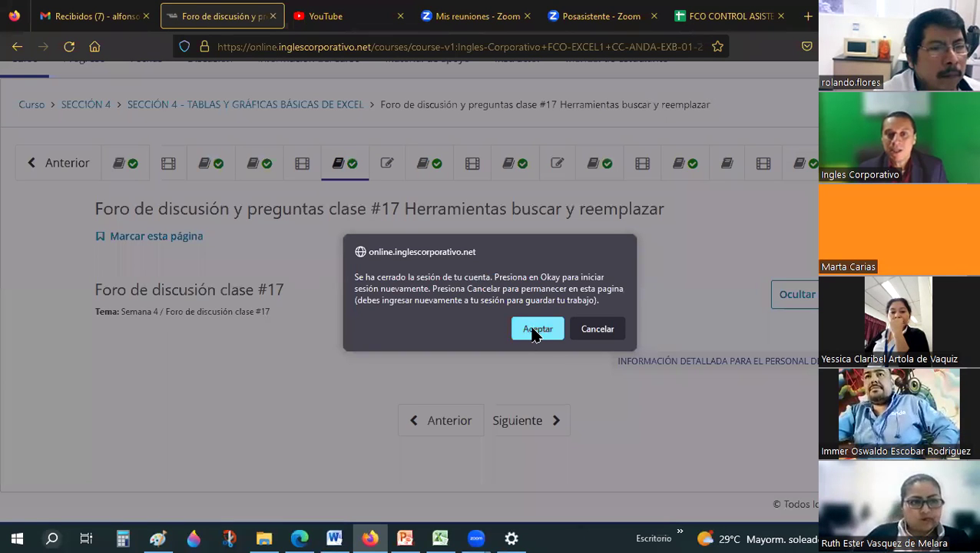
Step: Accept the session-expired notice and select the Correo electrónico field on the sign-in page
{"action": "left_click", "coordinate": [515, 336]}
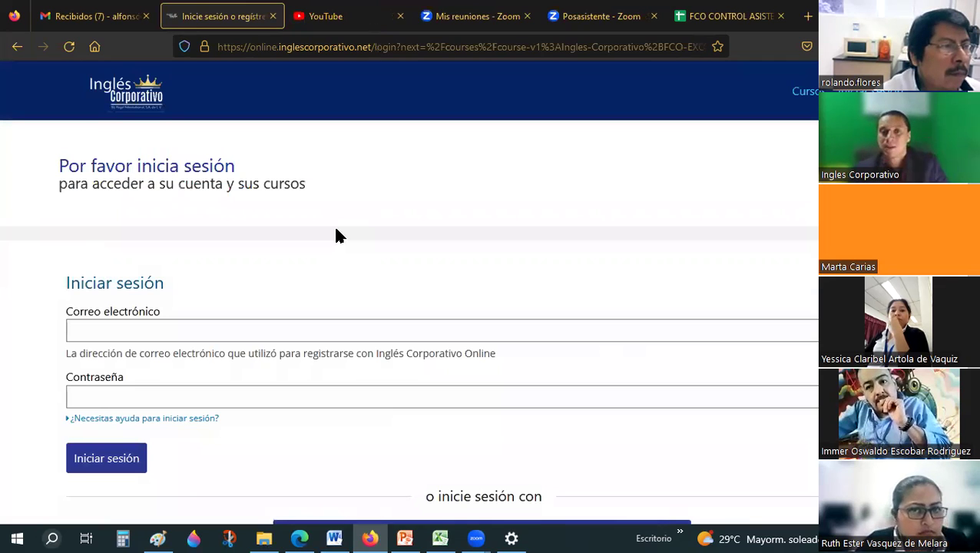
{"action": "left_click", "coordinate": [310, 327]}
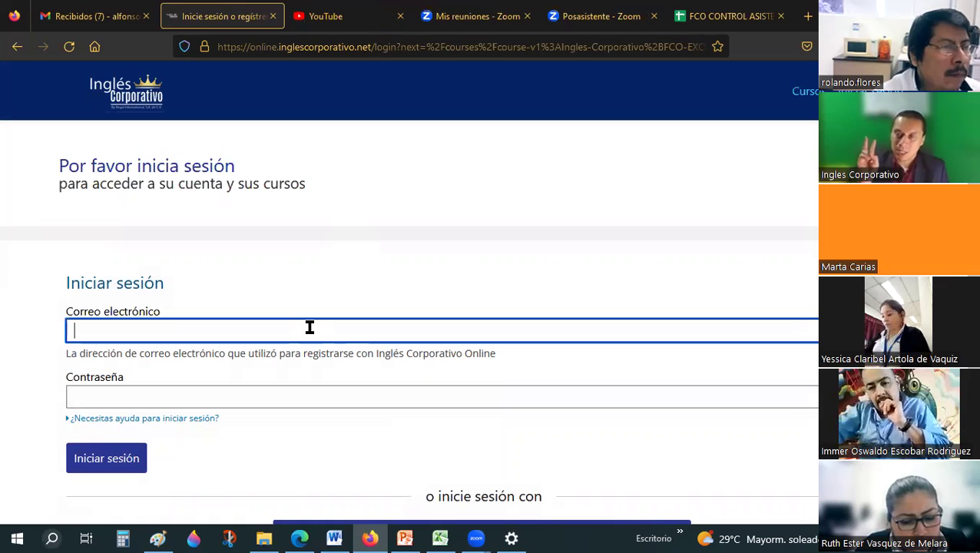